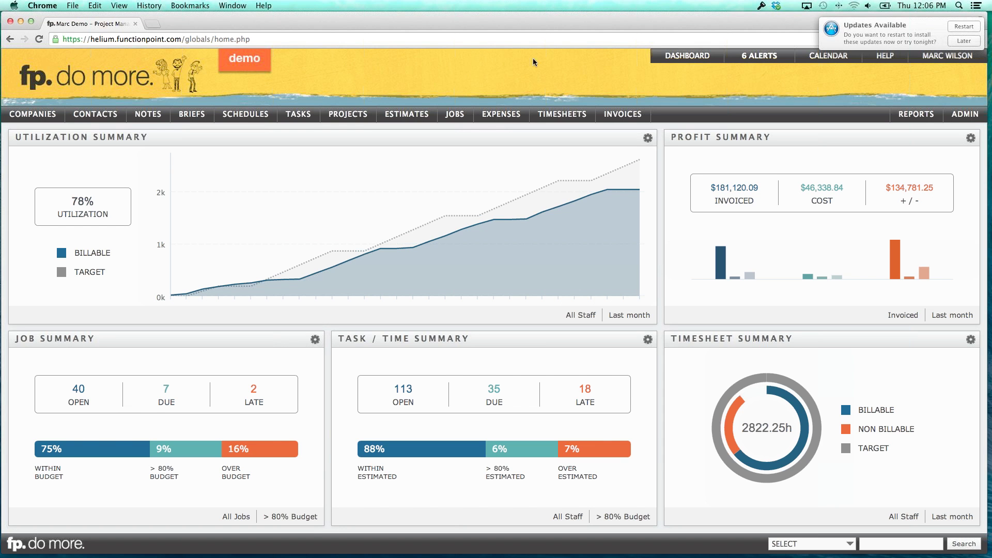
Postpone the pending system updates by asking to be reminded tomorrow
click(964, 41)
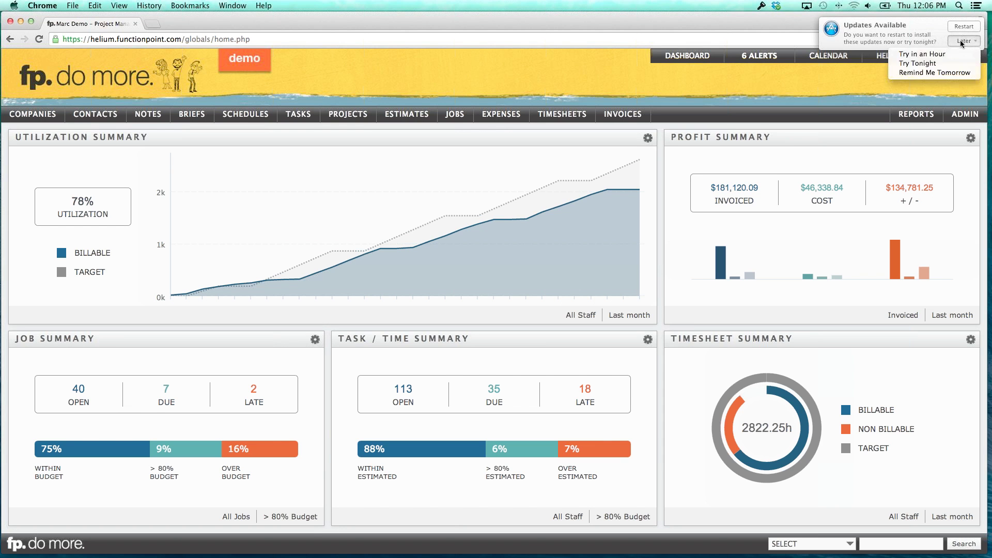
click(919, 73)
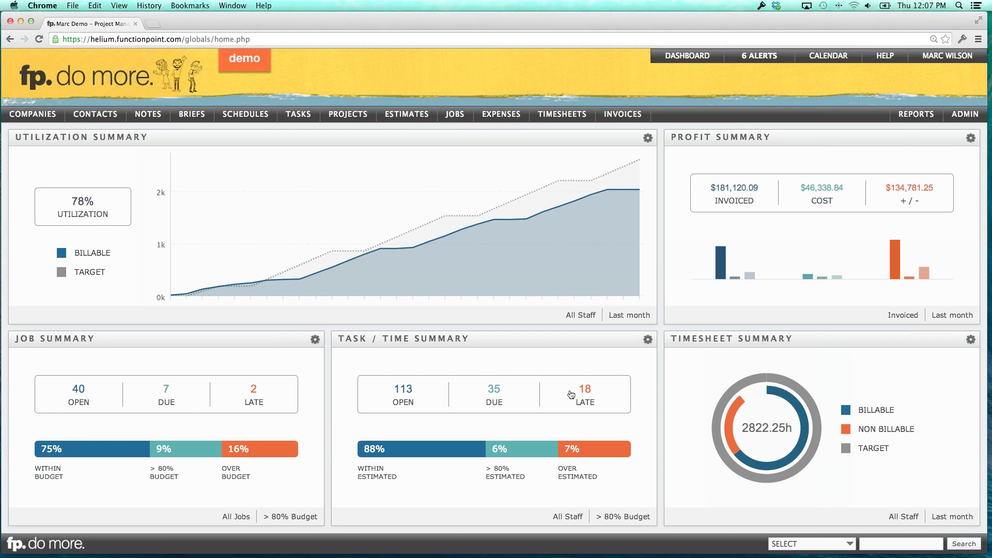
mouse_move(537, 554)
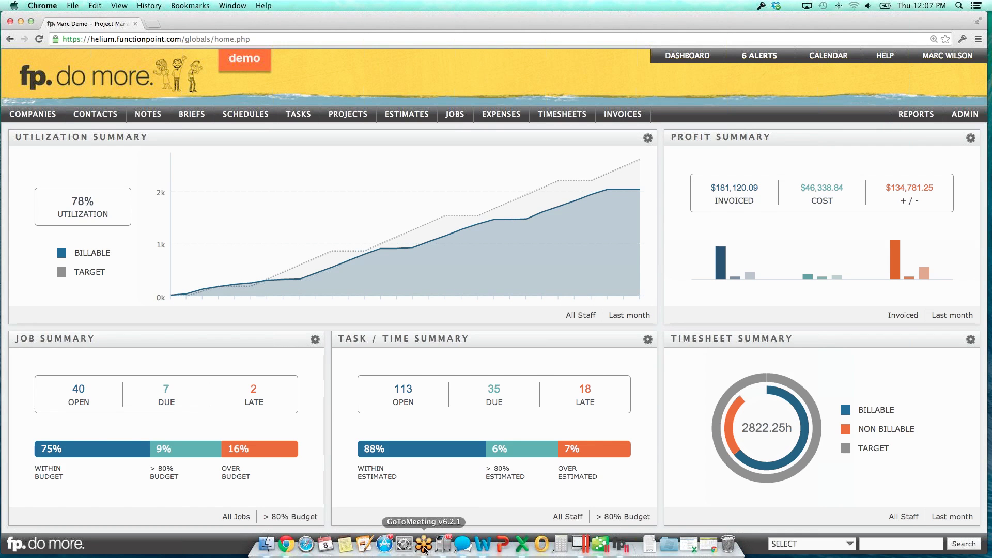
click(406, 547)
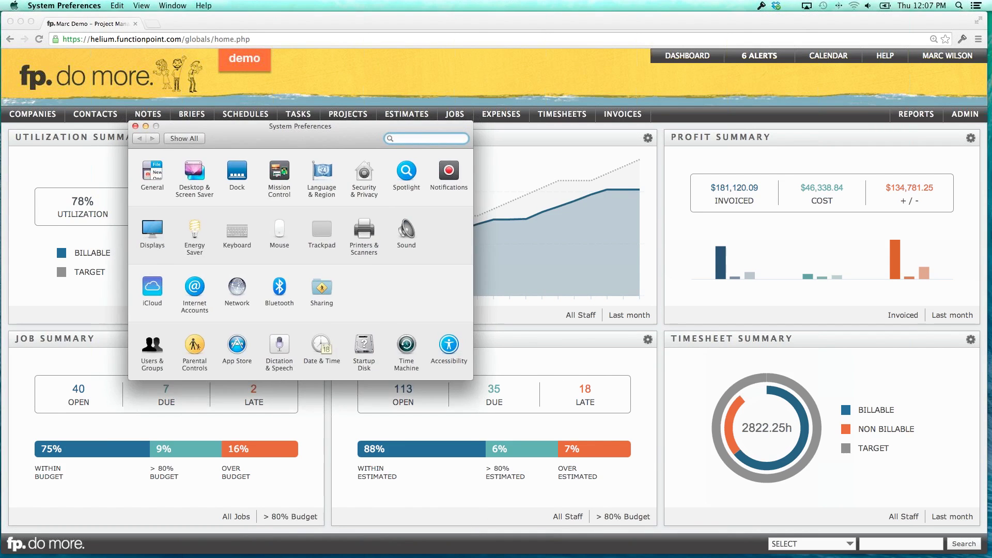
key(super+w)
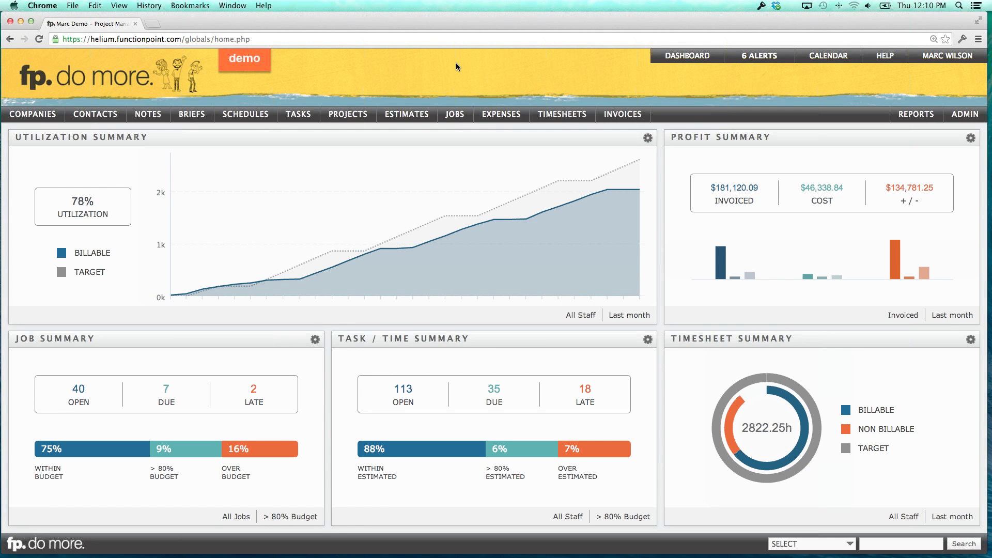
mouse_move(455, 115)
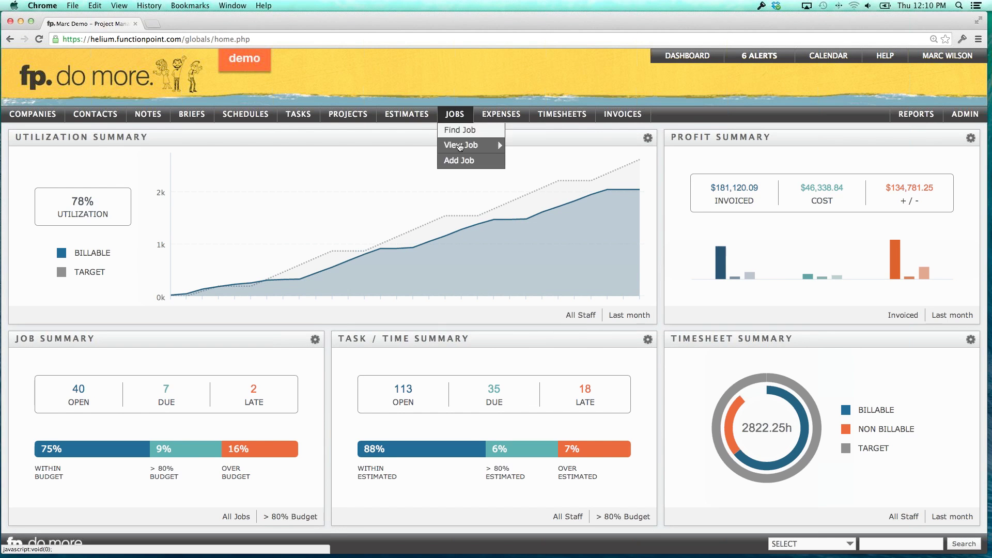
mouse_move(488, 151)
click(547, 150)
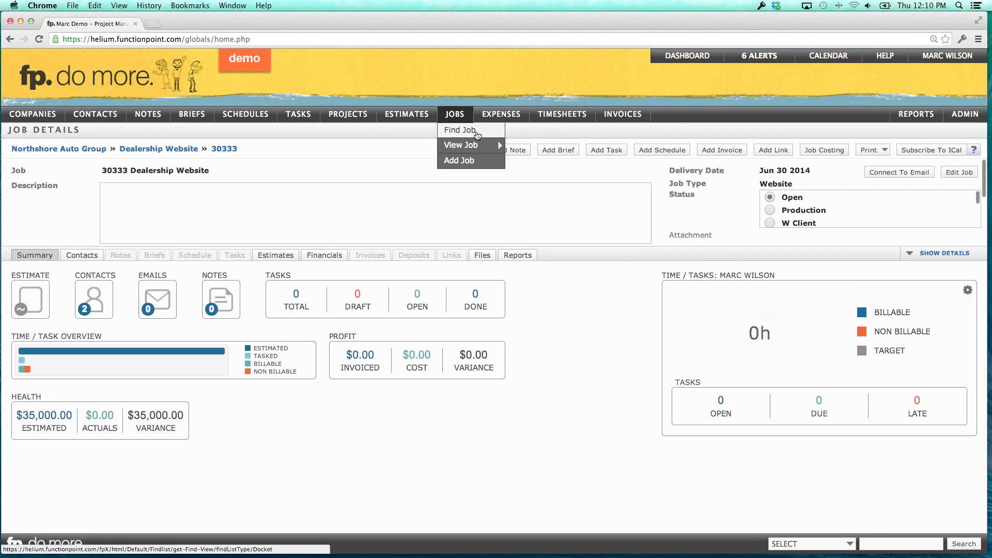
Find jobs with "signage" in the job name and open the Dealership Signage job of Northshore Auto Group
click(460, 130)
click(414, 191)
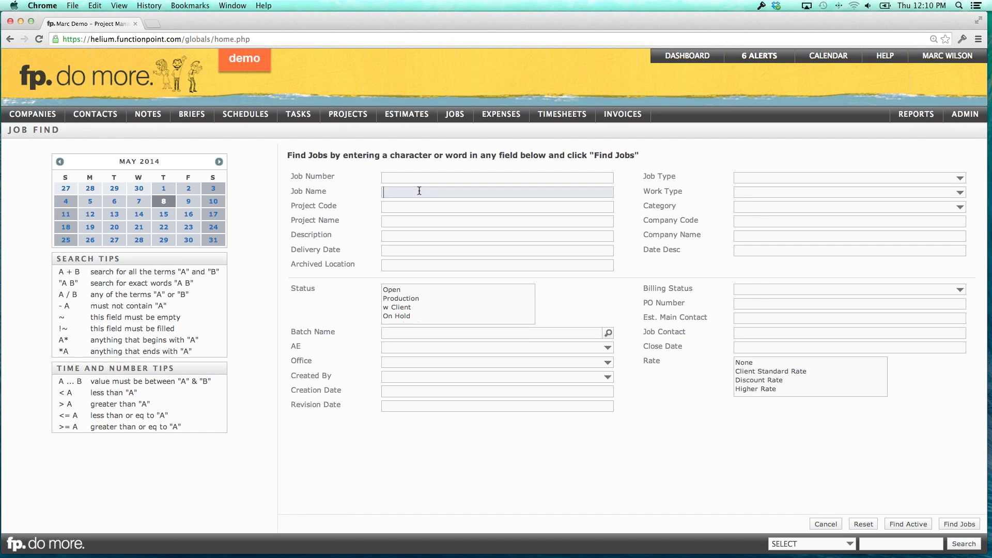
text(signage)
click(959, 524)
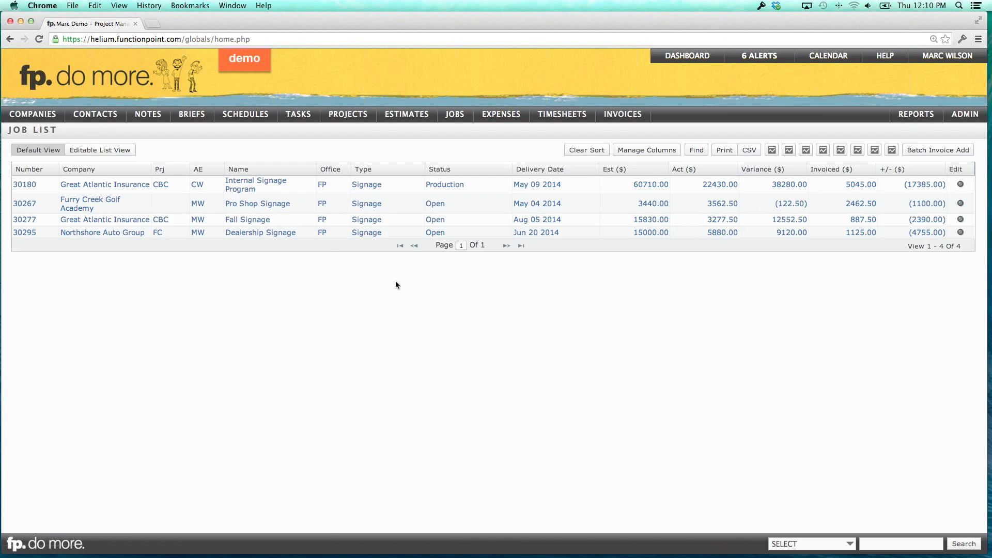
click(264, 236)
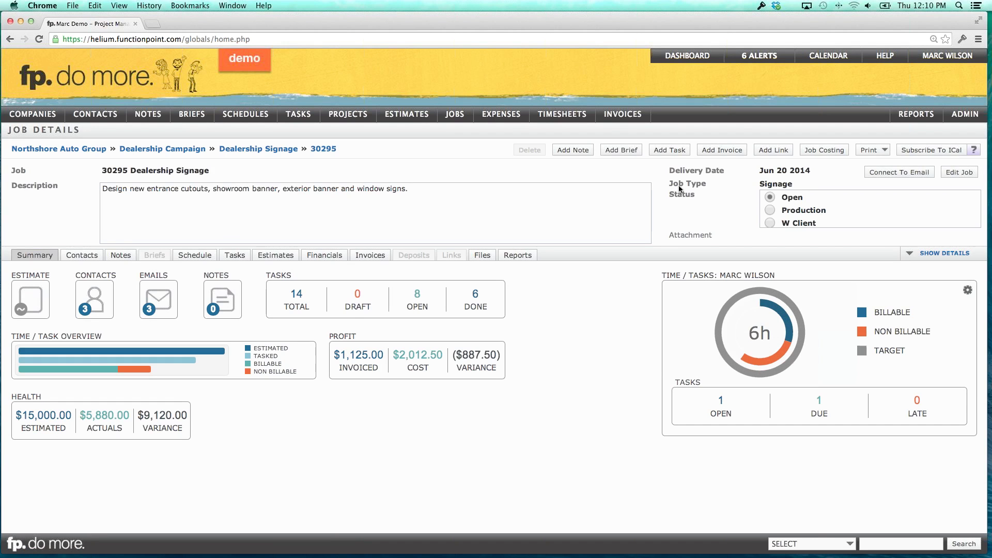
Create an interim invoice for the Dealership Signage job, dated May 08 2014 and calculated at 50 percent of the estimate
click(719, 151)
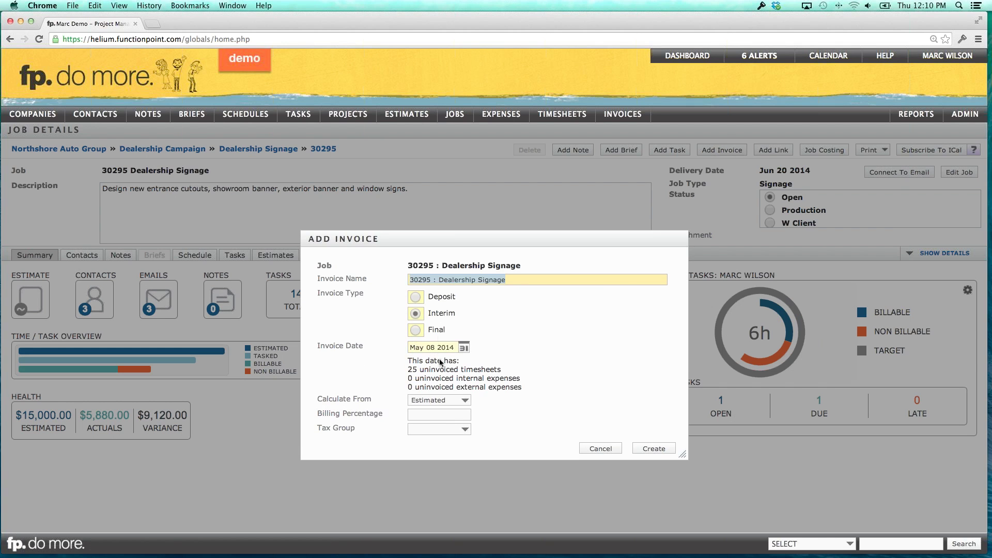
click(433, 416)
text(50)
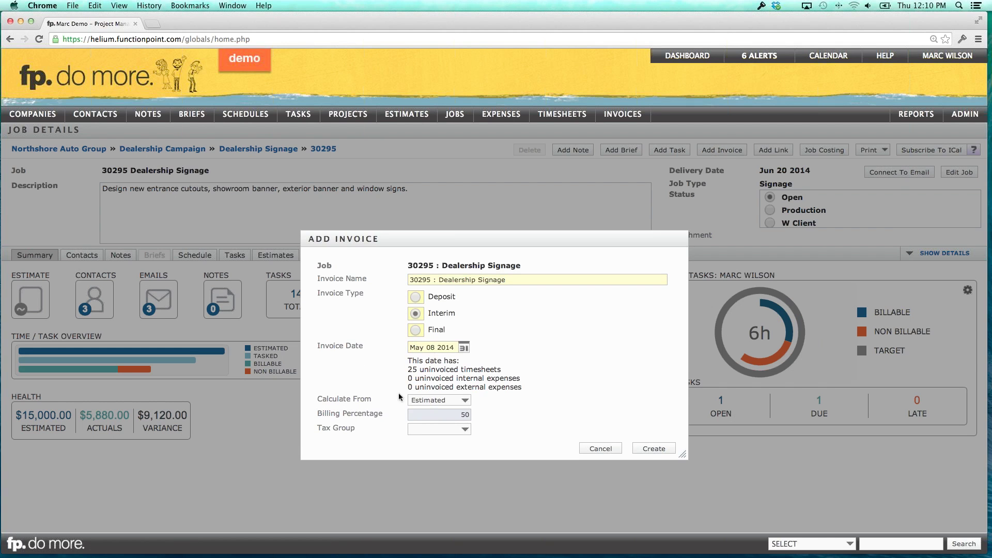
click(650, 450)
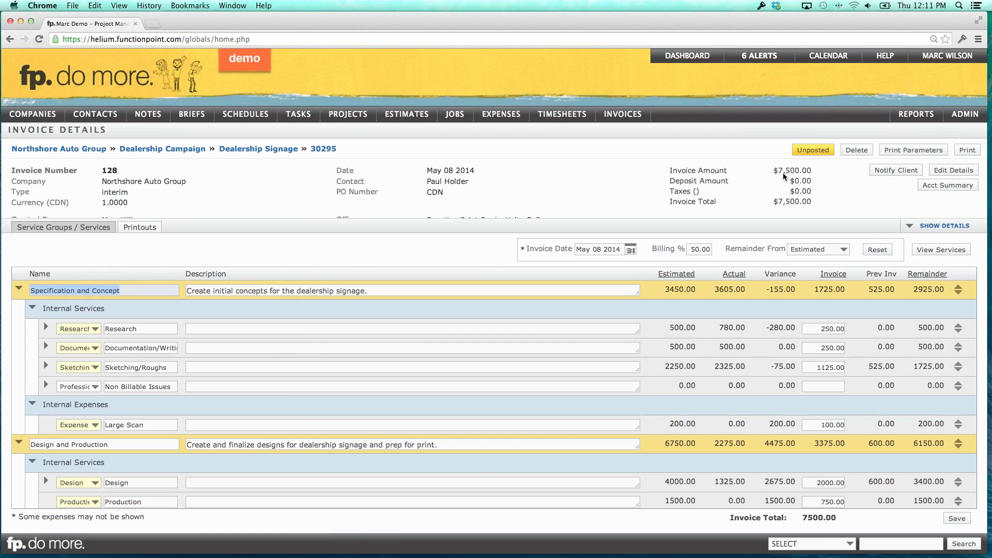
Examine the invoice amount, the Research line's name and the service types available for that line
double_click(779, 169)
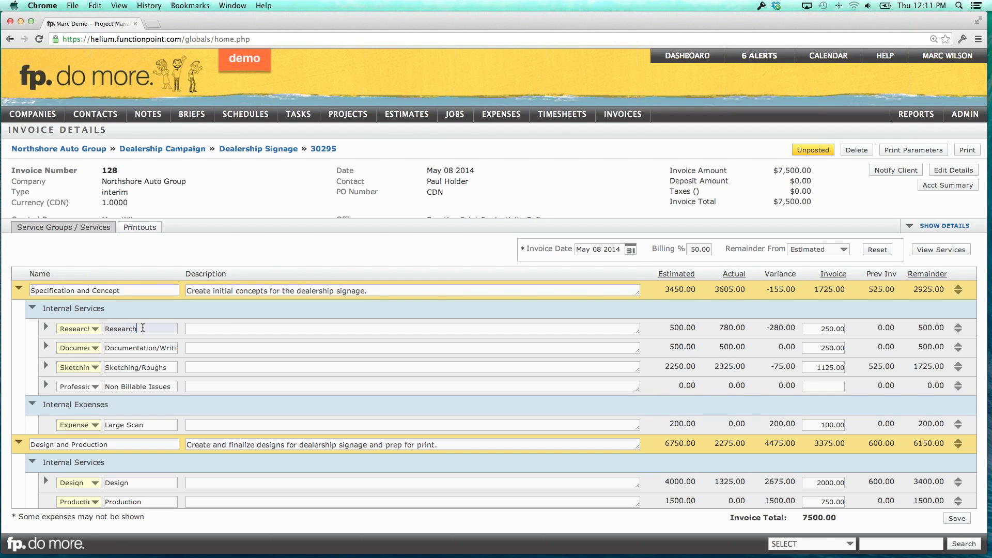
drag(141, 329, 106, 328)
click(123, 315)
click(86, 331)
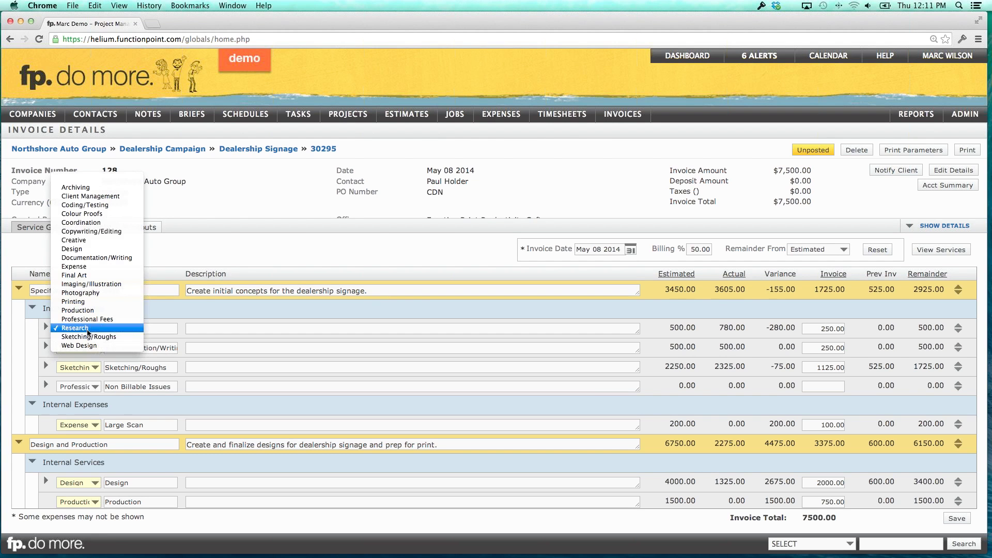
click(88, 329)
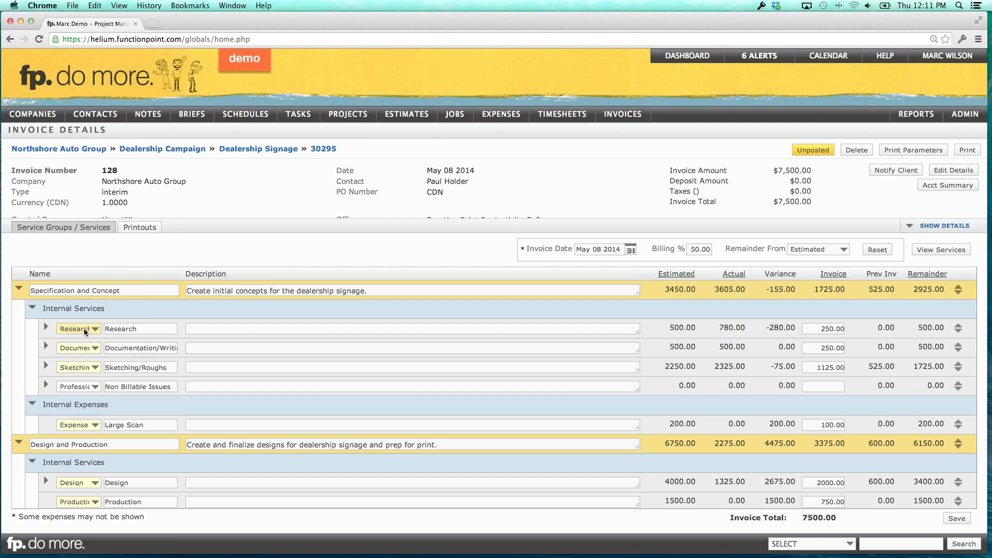
Try to save the invoice with the Research line's service type left blank, and dismiss the notice
click(85, 330)
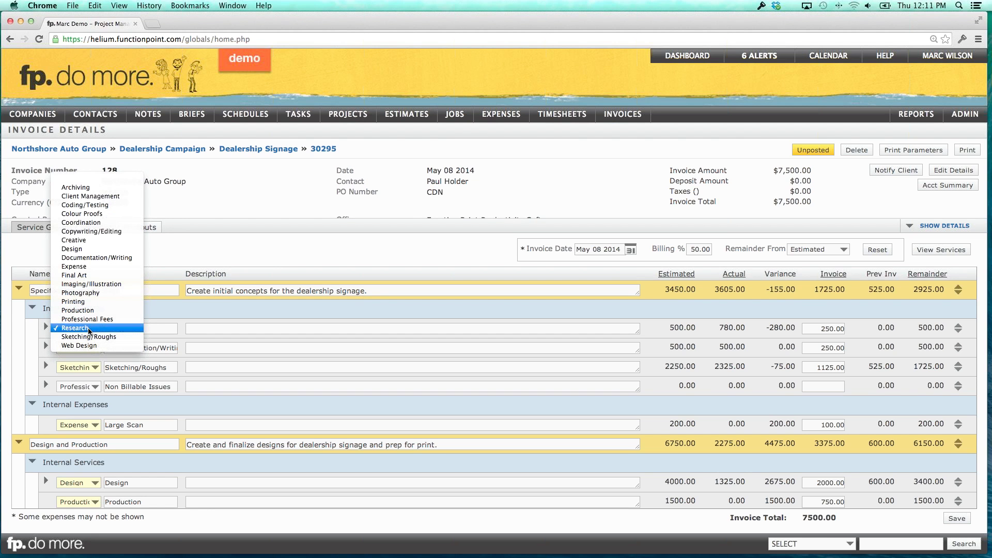
click(89, 180)
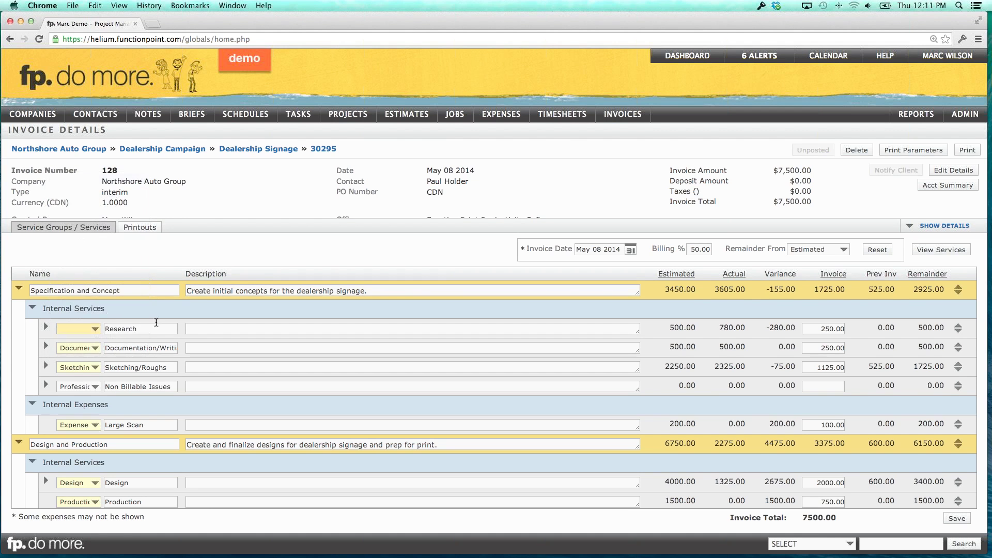
click(954, 518)
click(655, 344)
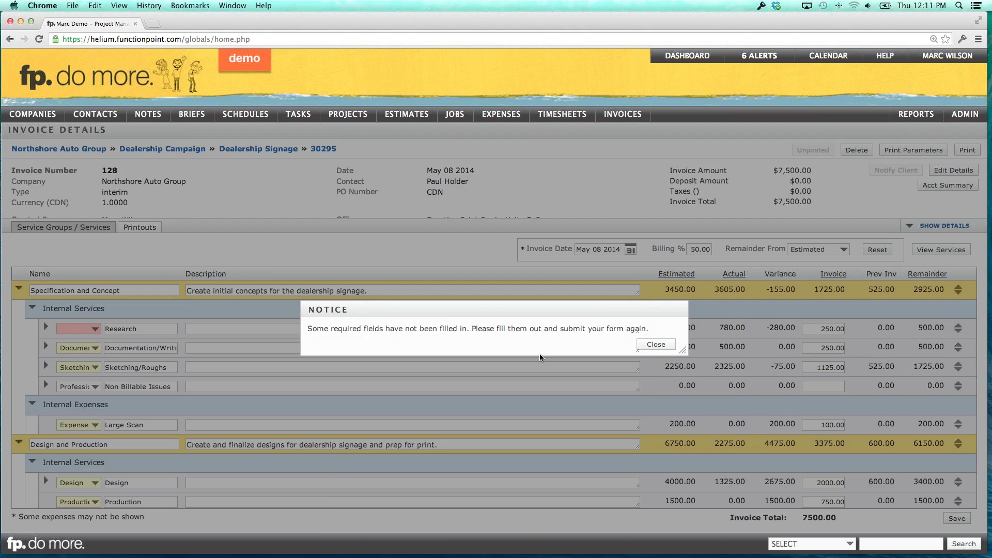
Set the first internal service line's service type to Research and save the invoice
click(95, 329)
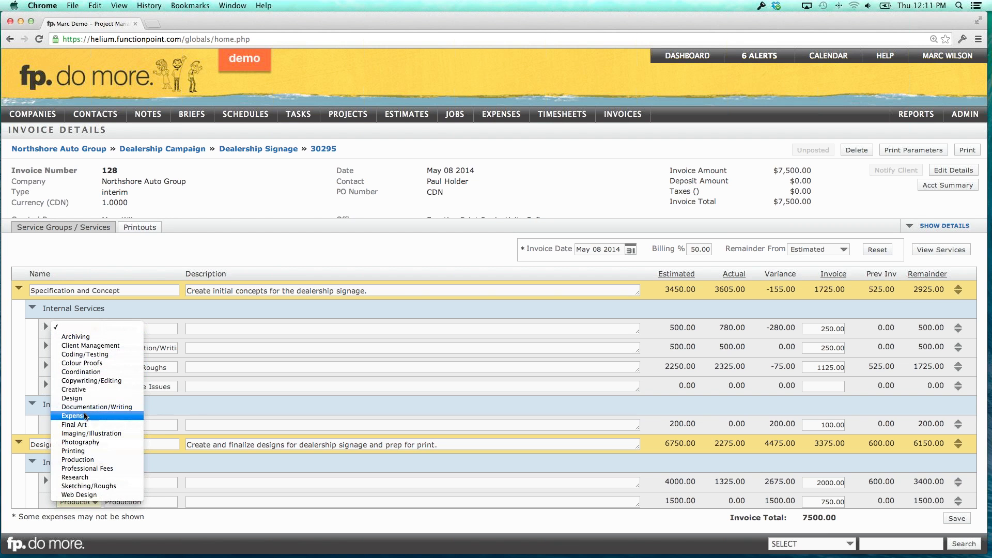
click(88, 477)
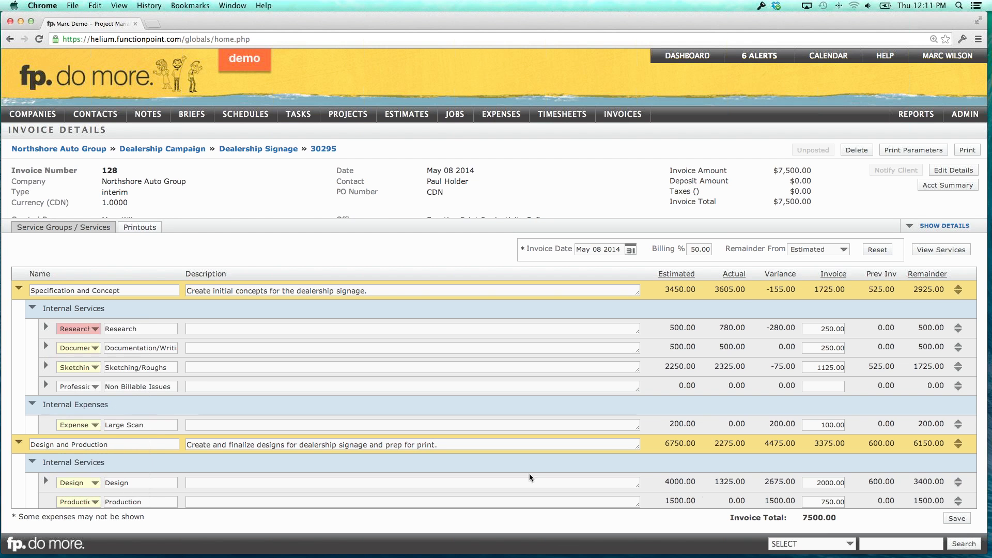
click(956, 518)
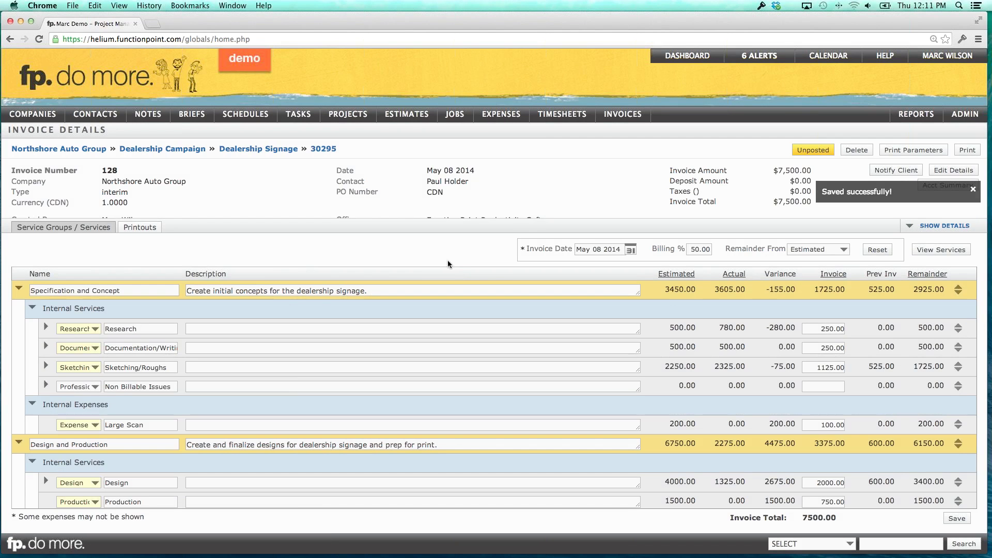
Point out the Research line's name and change the invoice status to Posted
drag(155, 328, 113, 327)
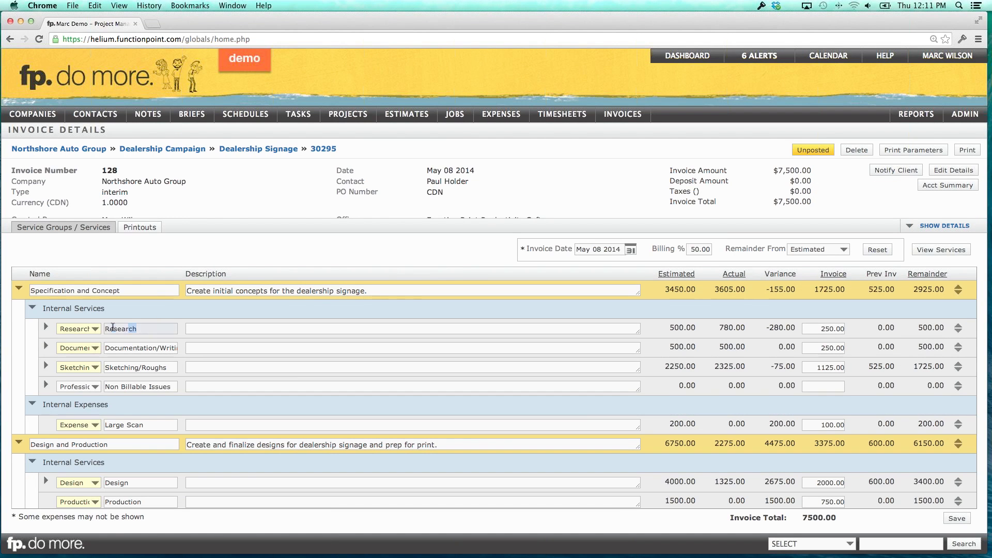
click(132, 311)
click(815, 152)
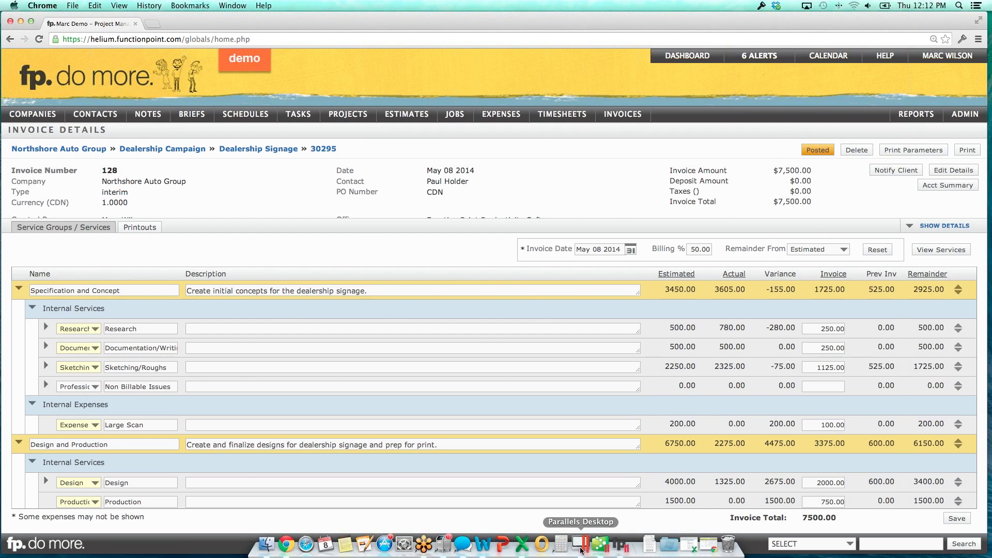
Switch to QuickBooks in Parallels Desktop and open the Customer Centre
click(582, 547)
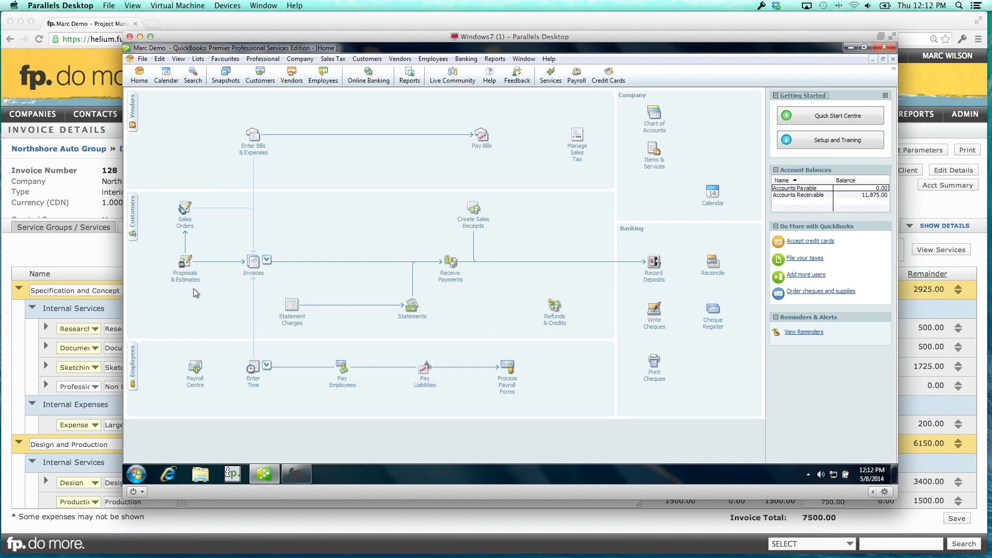
click(138, 216)
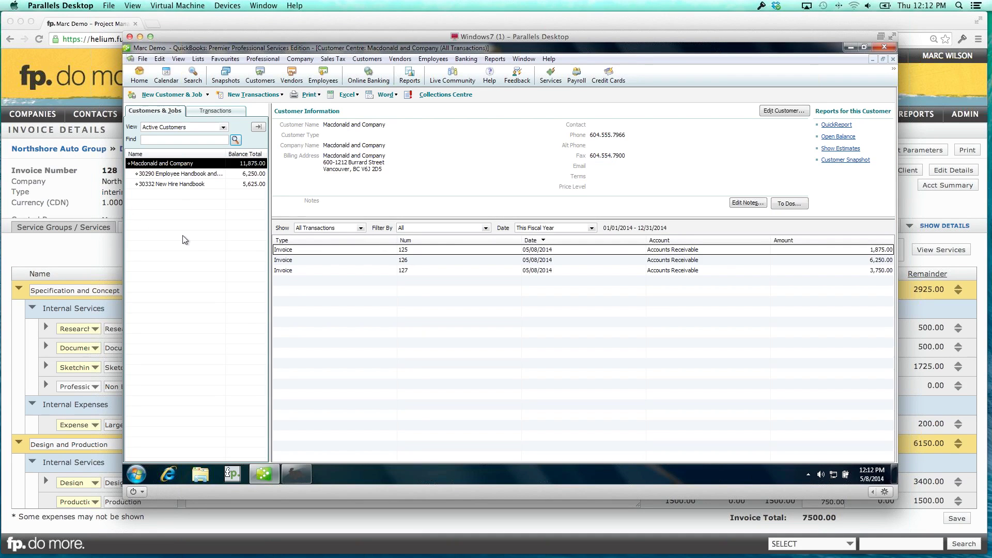
Bring up fp. Accountant V2 and synchronize the QuickBooks company file with fp
click(300, 476)
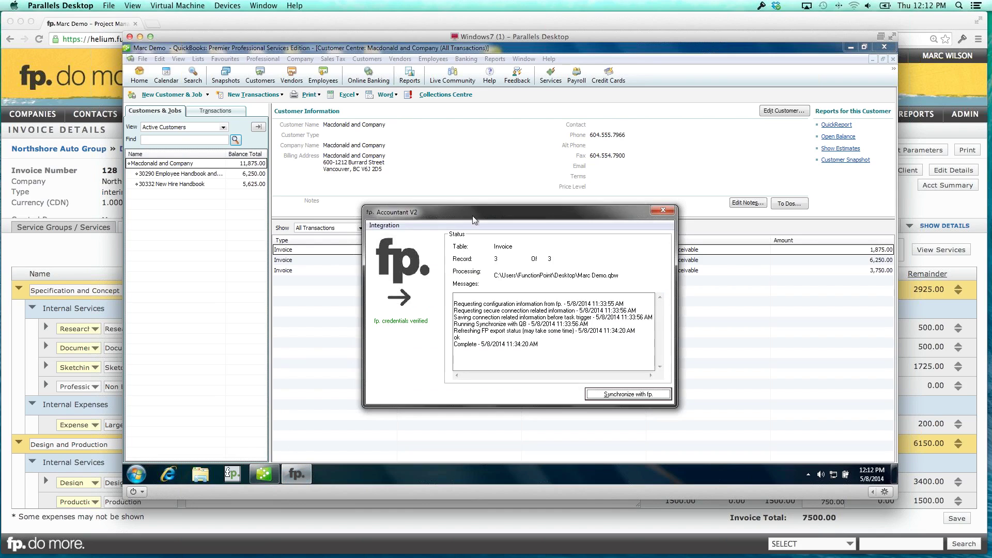
drag(472, 202, 397, 168)
click(585, 346)
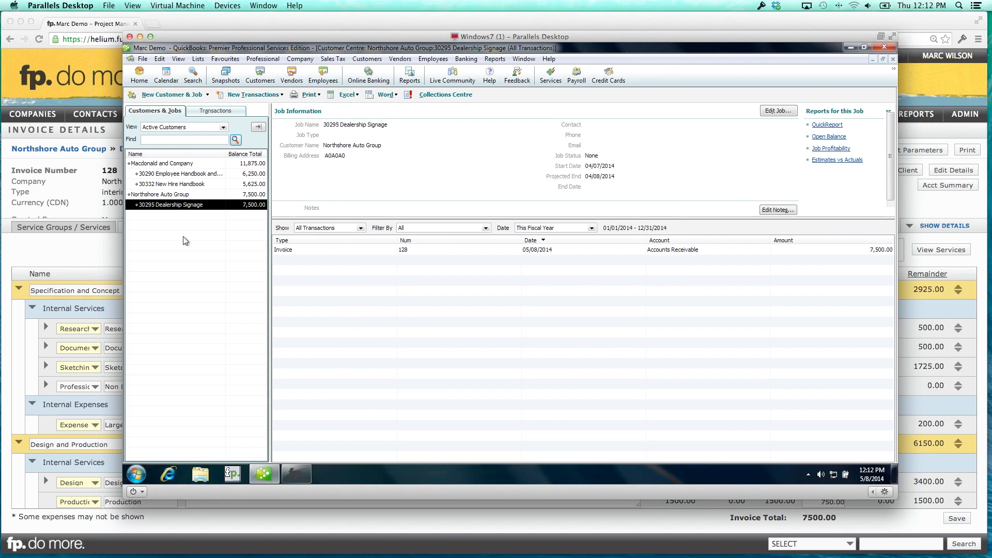
Open the Dealership Signage job's invoice in QuickBooks and examine the item choices on its Research line
double_click(408, 249)
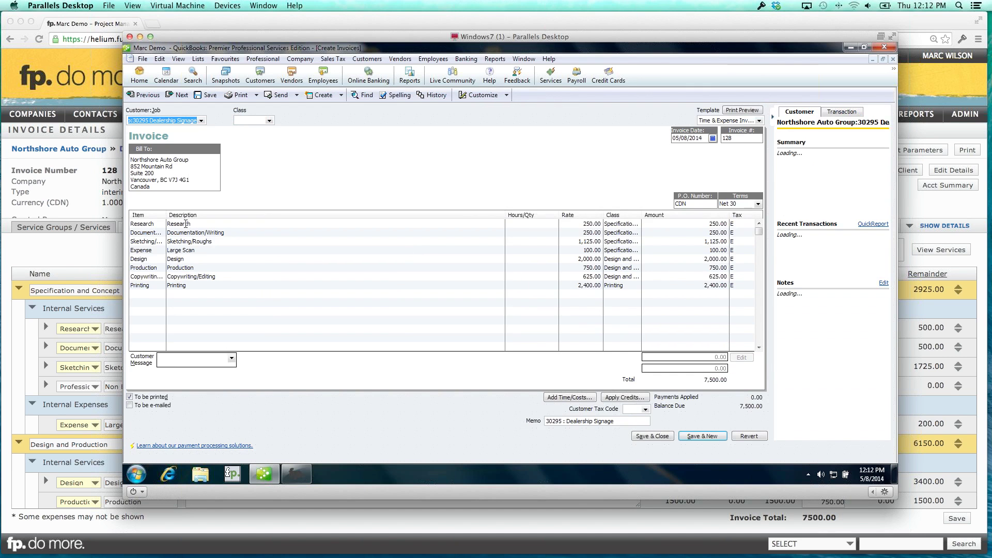
click(151, 225)
click(161, 224)
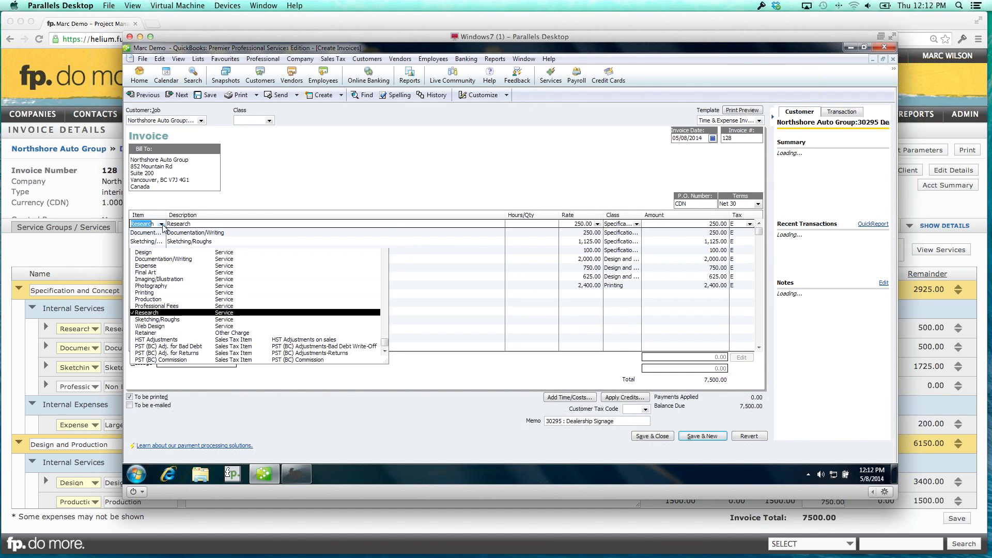
click(156, 225)
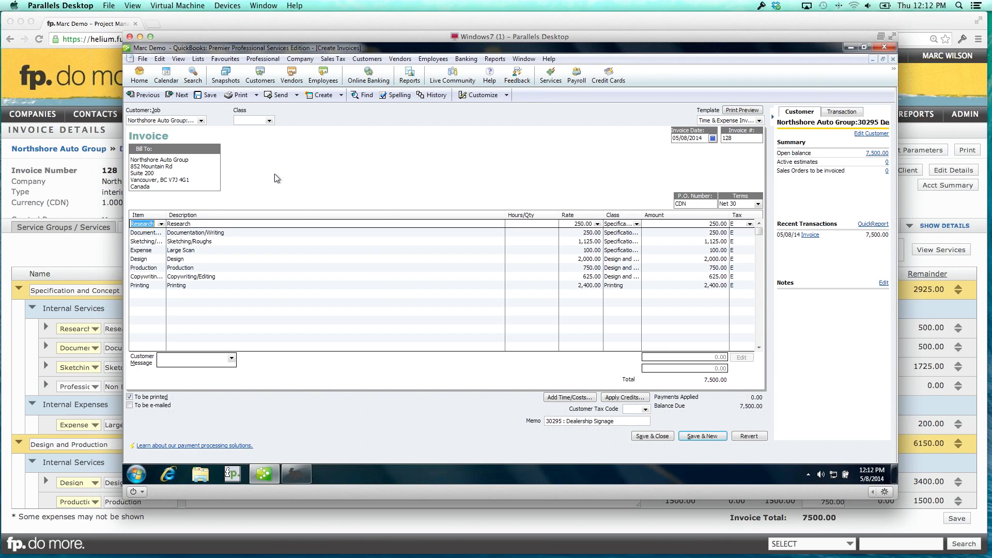
Review the synchronization messages in fp. Accountant V2 and close the QuickBooks invoice
click(296, 467)
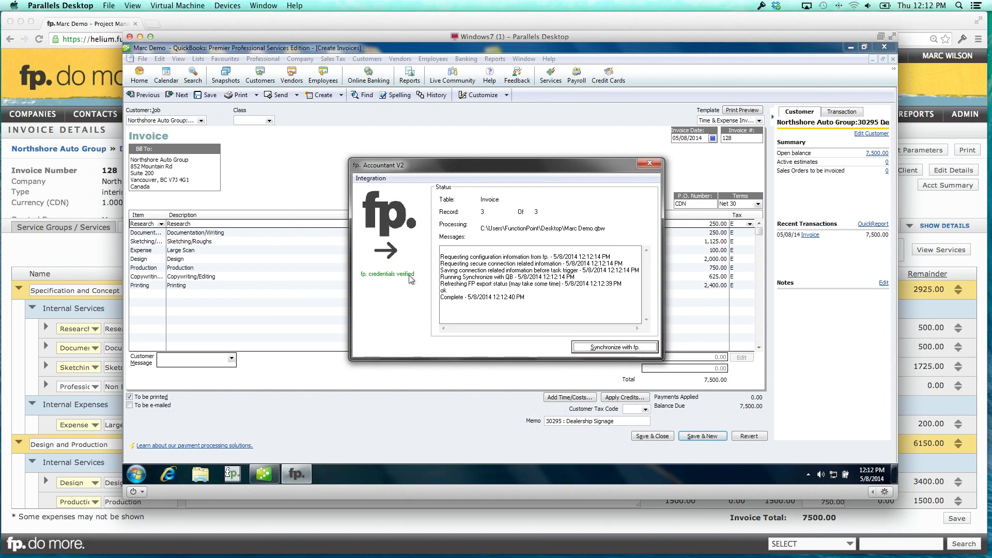
drag(435, 163, 399, 137)
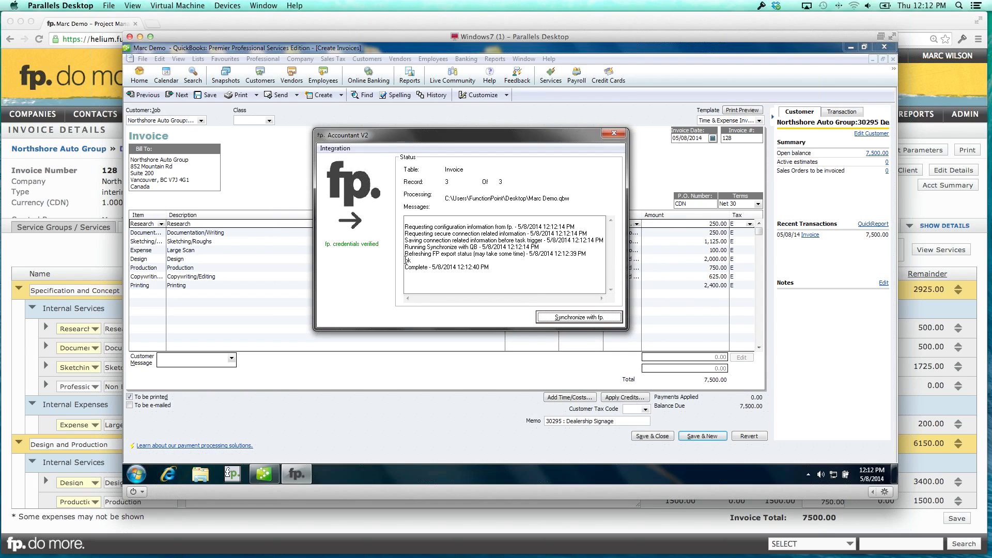
click(274, 184)
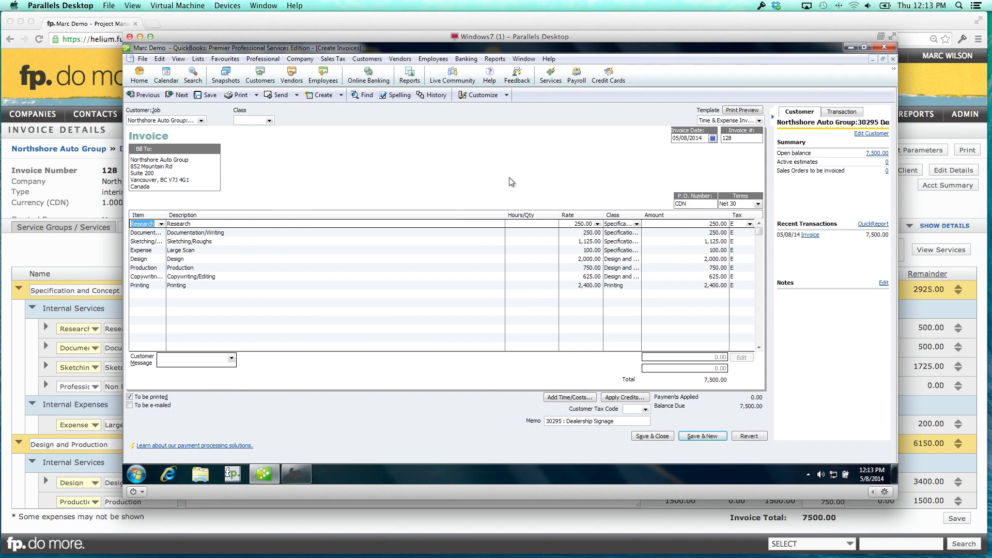
click(892, 61)
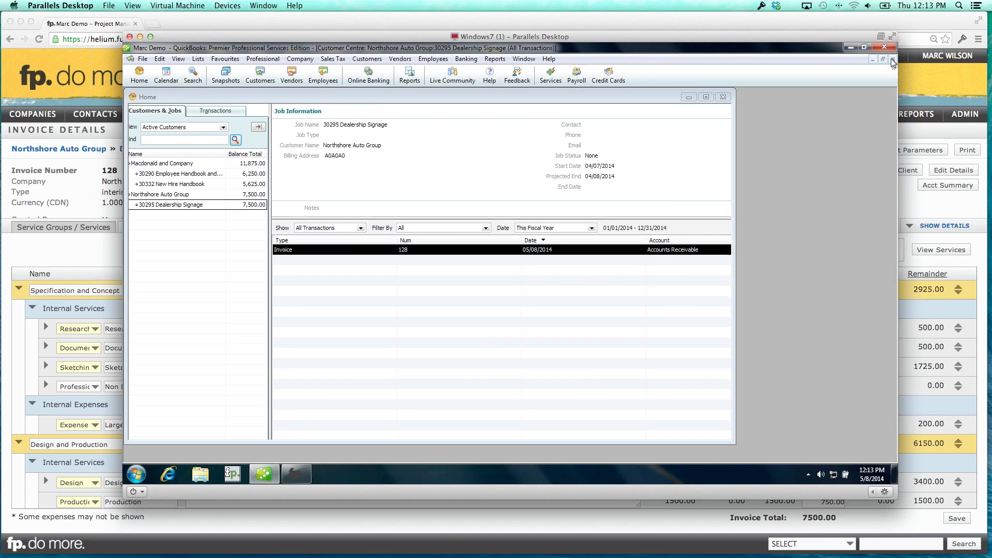
Clear the open QuickBooks windows, reopen the Customer Centre and show the transactions of the Dealership Signage job
click(893, 61)
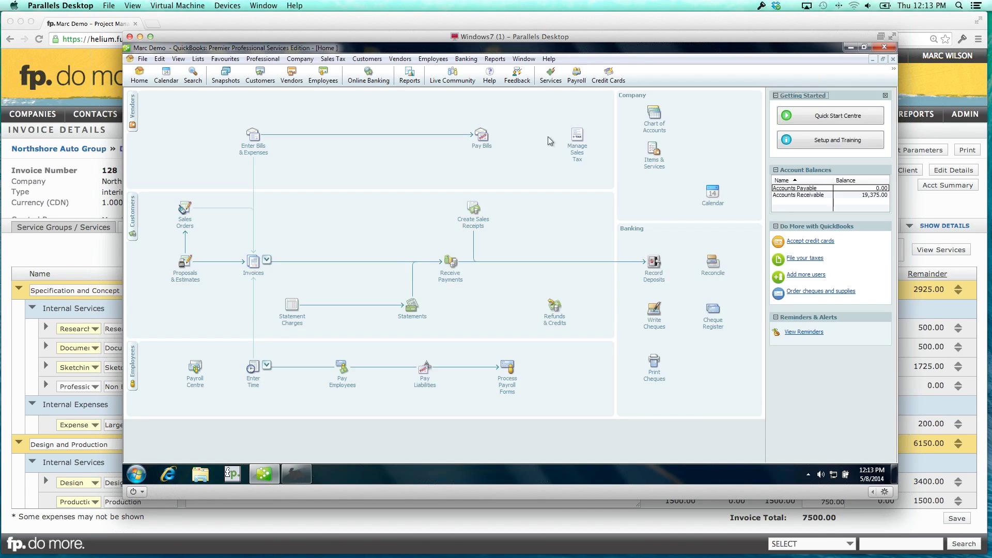
click(892, 61)
click(139, 75)
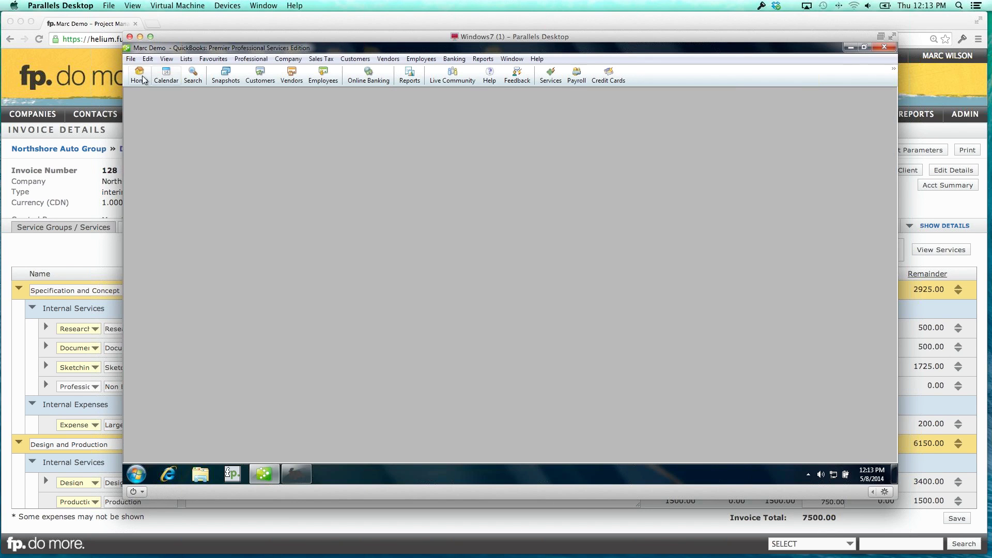
click(143, 224)
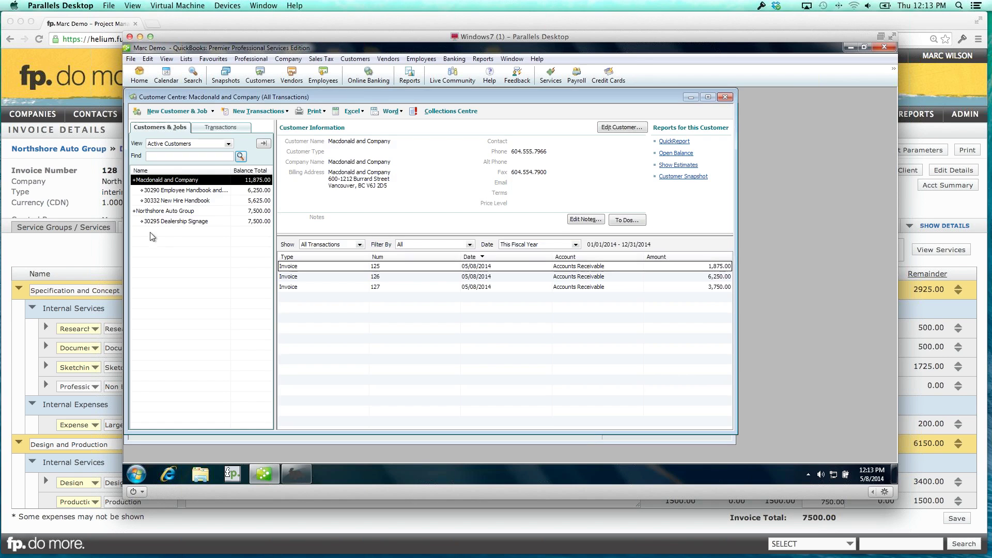
click(174, 222)
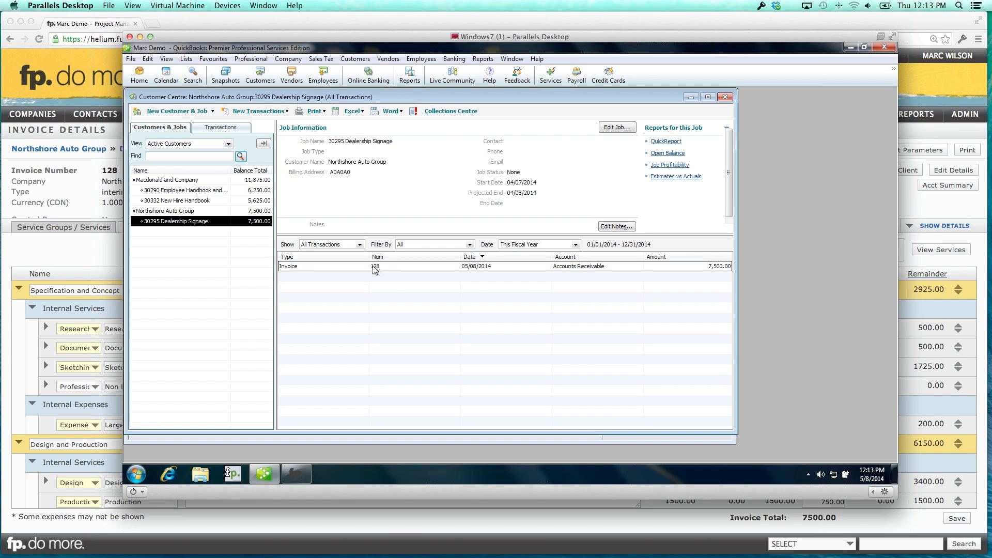
Switch to Function Point in Chrome and reopen the Dealership Signage invoice to check its export status
click(82, 203)
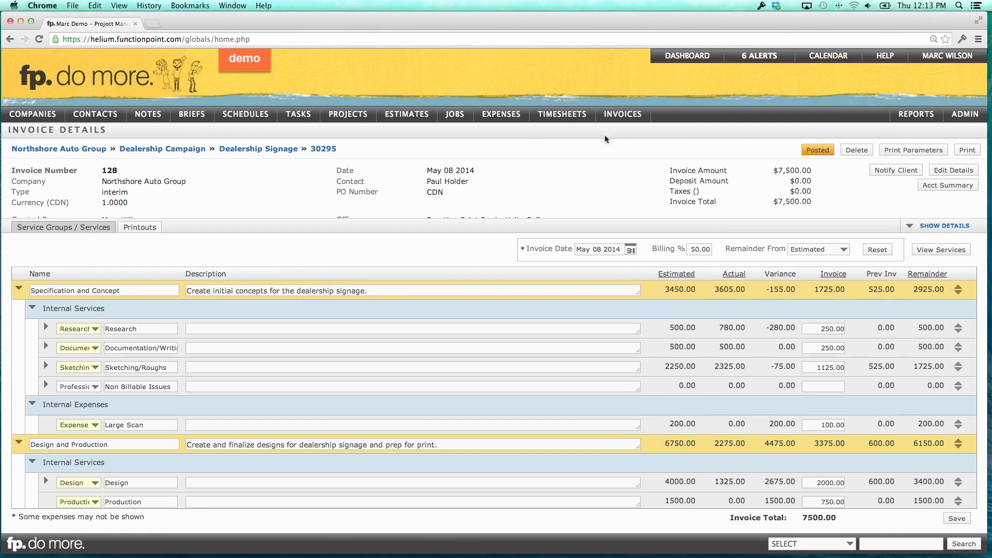
click(623, 114)
mouse_move(635, 146)
click(691, 147)
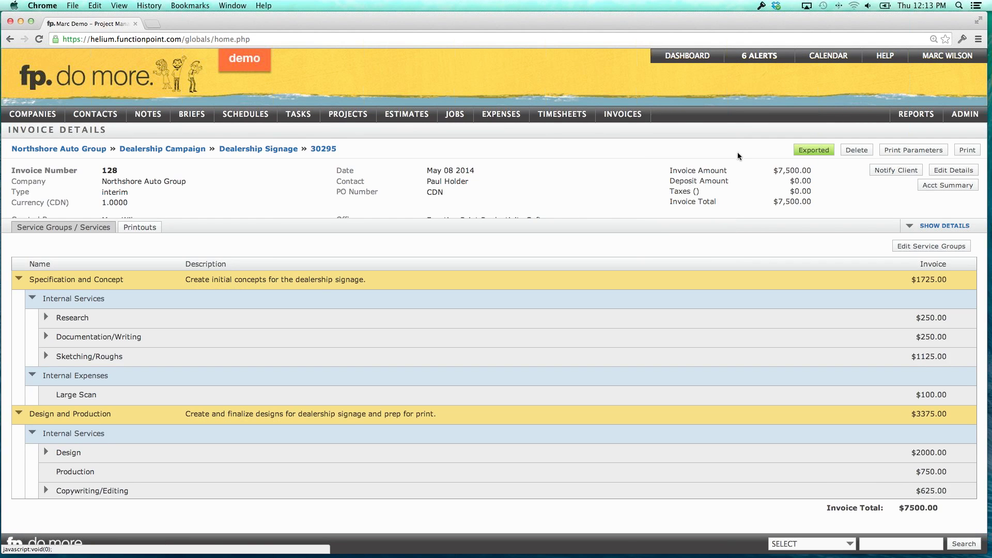
Change the invoice amounts to 150 for Research, 150 for Documentation/Writing and 1025 for Sketching/Roughs, and save
click(916, 247)
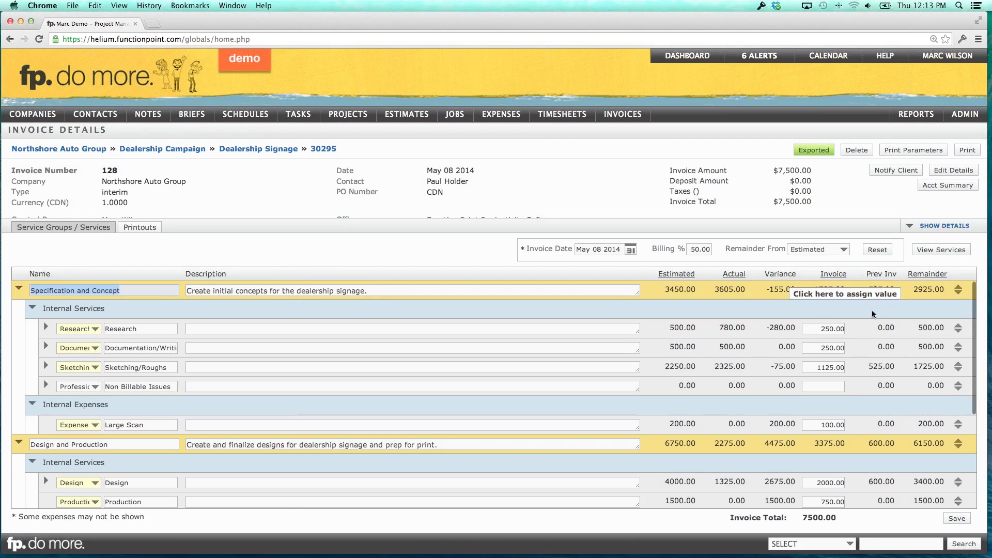
click(705, 249)
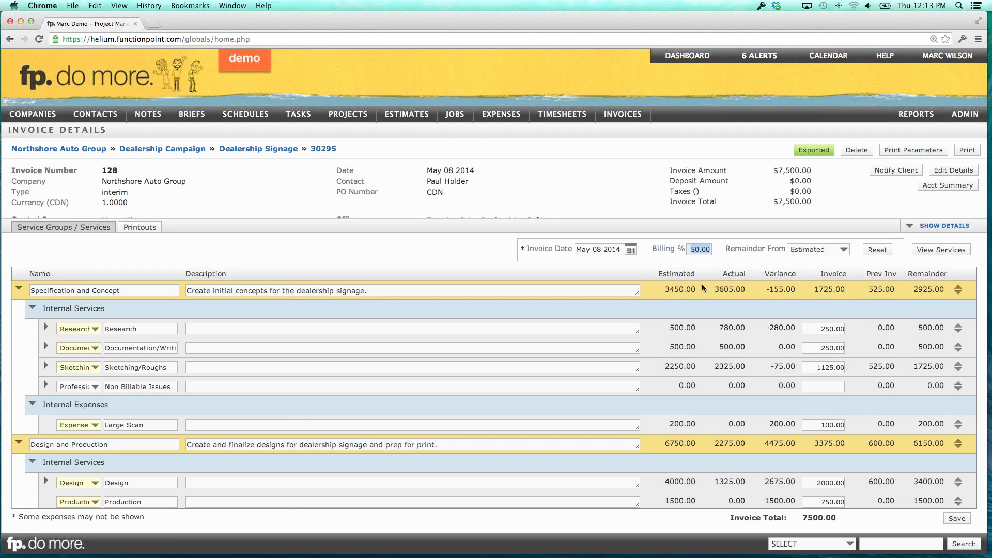
drag(815, 347, 869, 329)
text(150150)
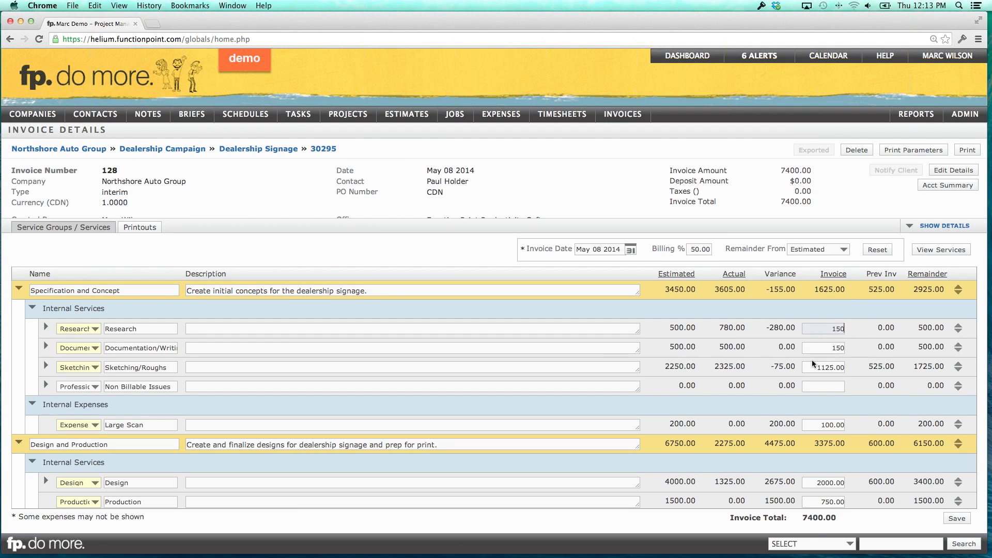
drag(813, 367, 873, 364)
text(1025)
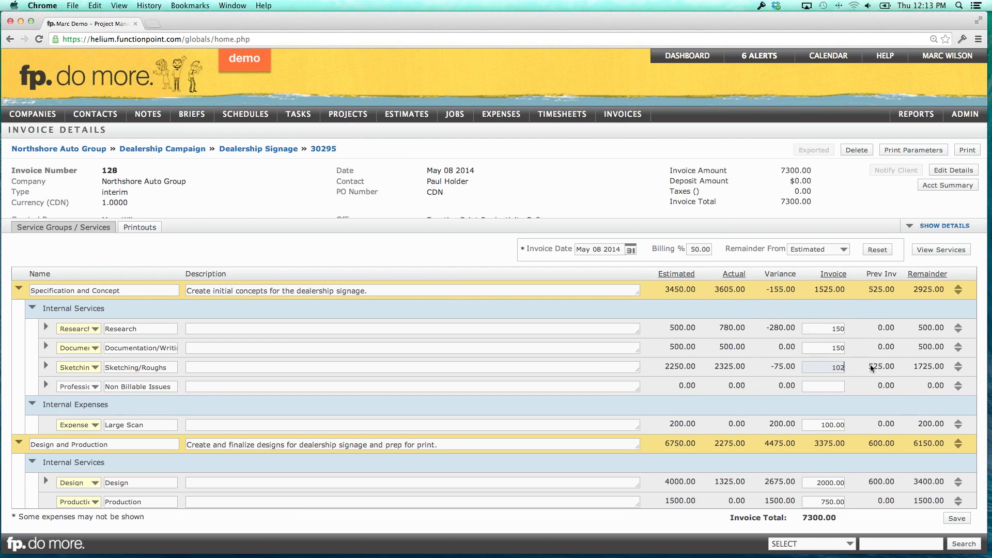
click(959, 521)
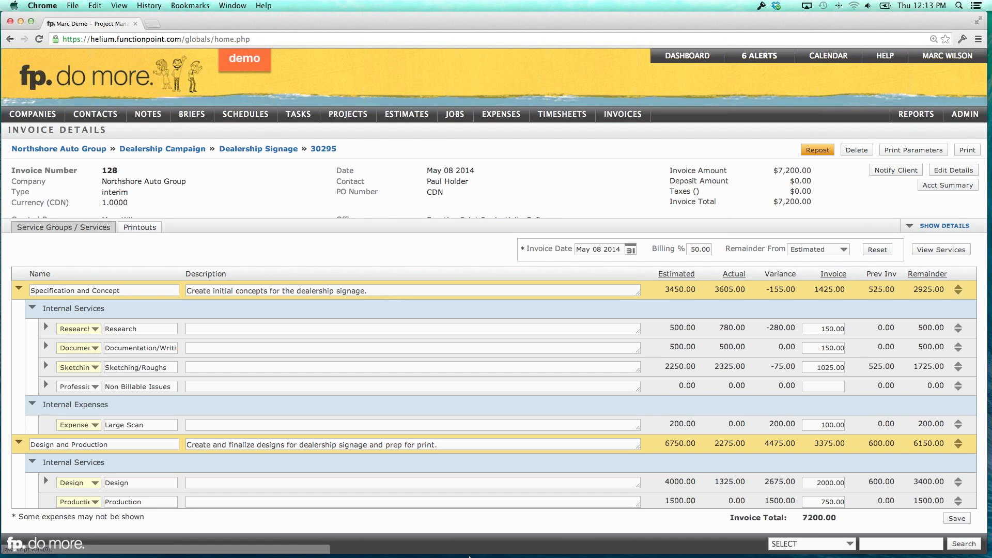
Switch to Parallels Desktop, synchronize with fp. through fp. Accountant V2, and open the Dealership Signage invoice in QuickBooks
click(579, 547)
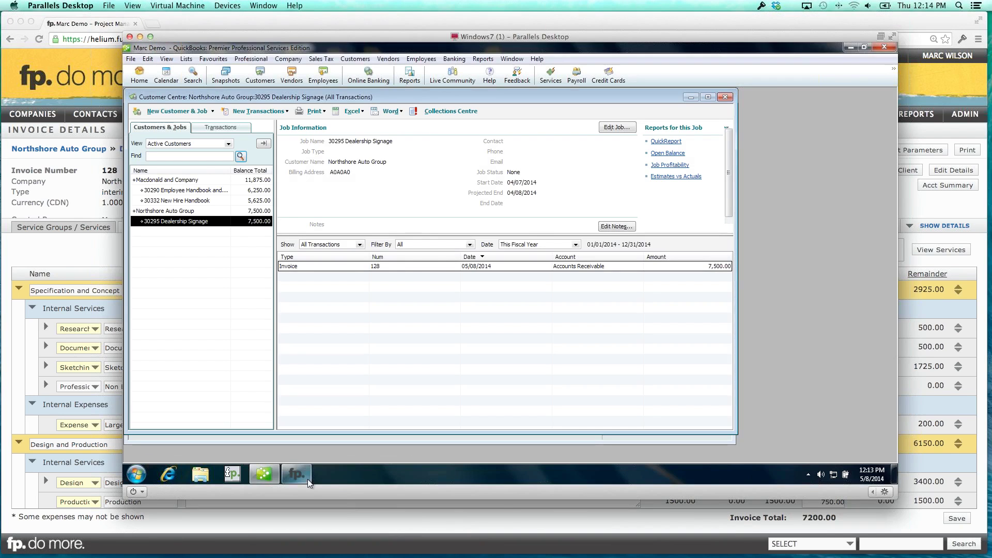
click(308, 479)
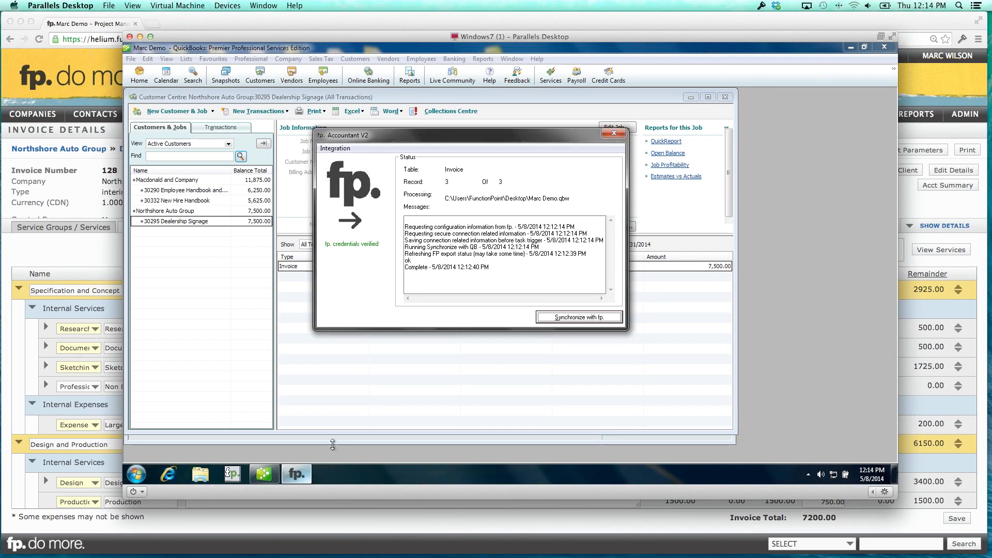
click(572, 319)
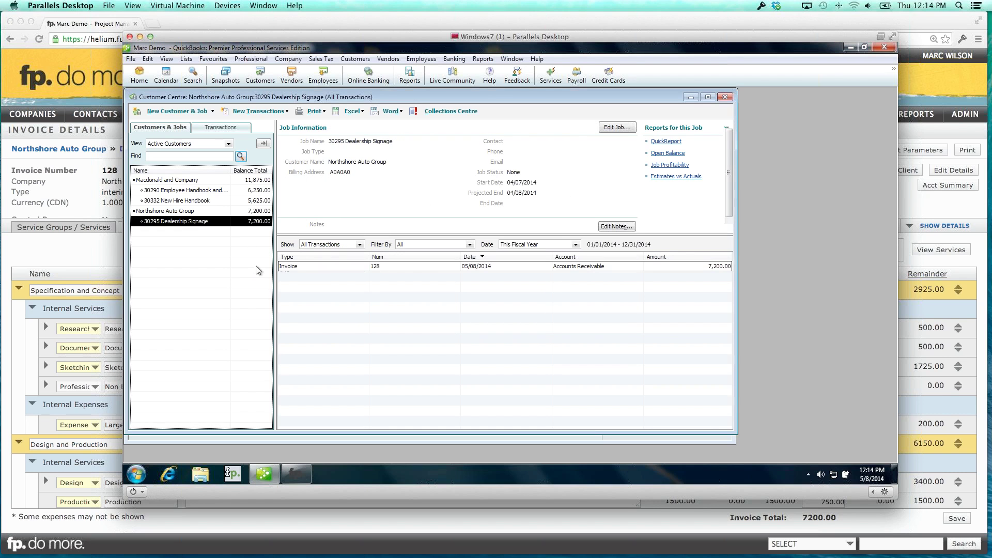
click(708, 97)
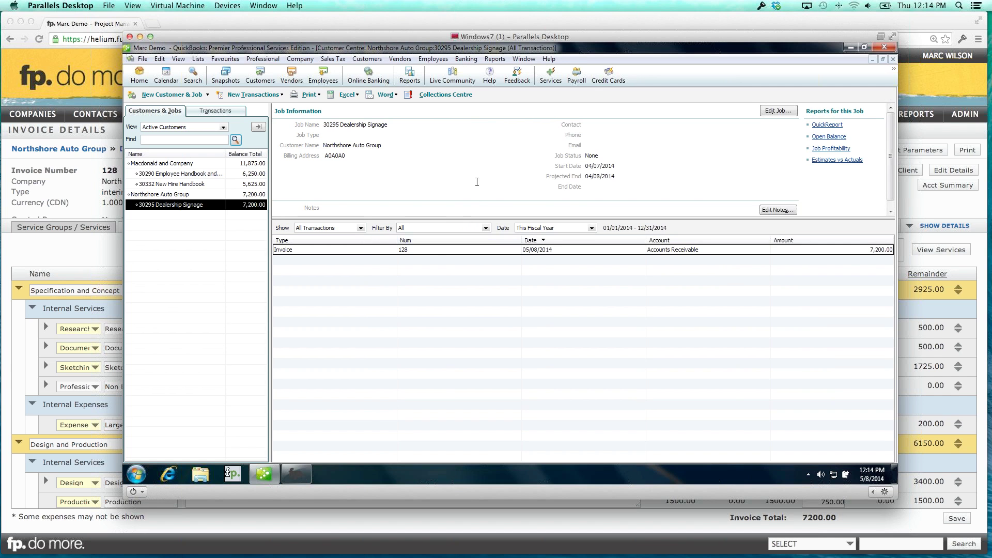
double_click(429, 250)
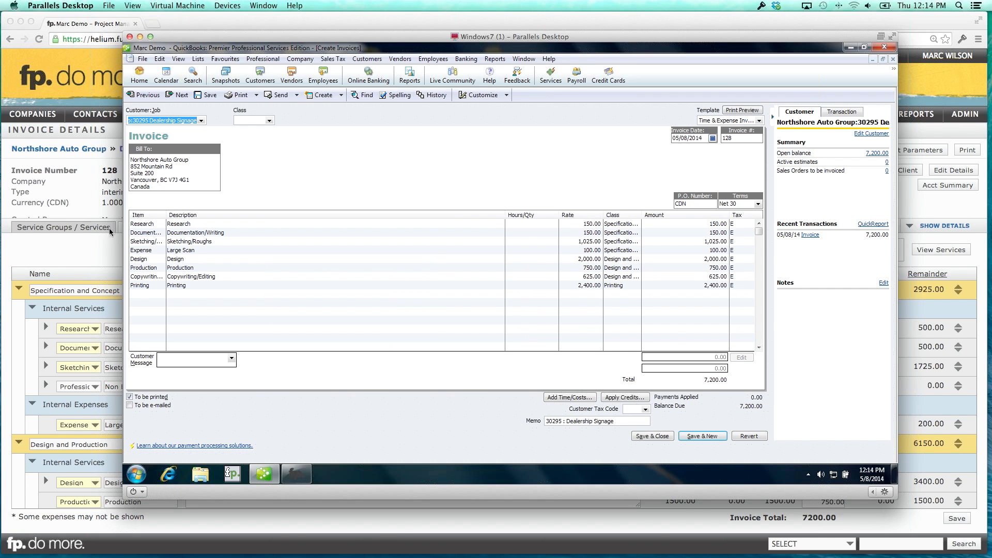
Switch to Function Point in Chrome, reload the Dealership Signage invoice and expand its details to view the payment information
click(62, 193)
mouse_move(623, 114)
mouse_move(626, 145)
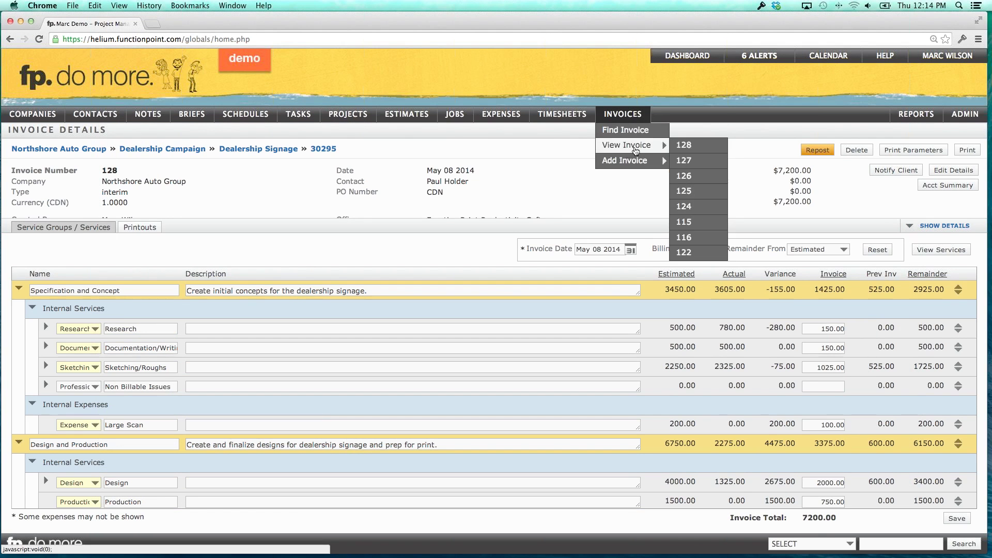
click(691, 147)
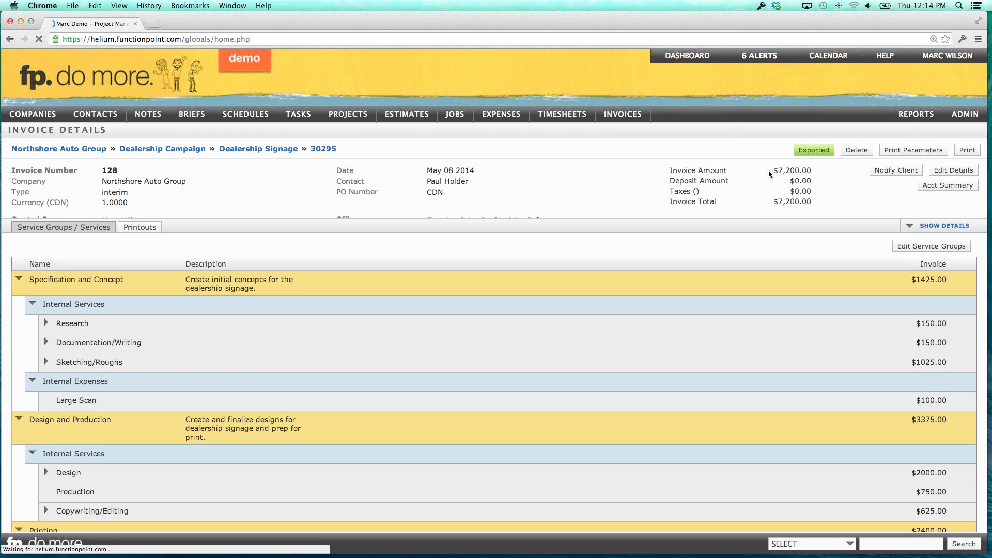
click(912, 224)
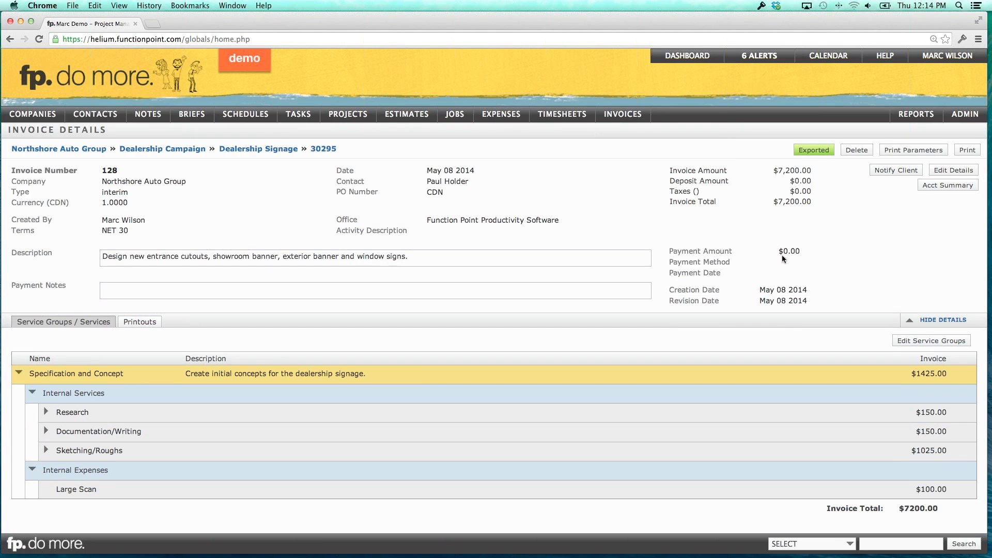
Switch back to QuickBooks and record a 7,200.00 payment by Cheque with cheque number 876 against the Dealership Signage invoice
click(585, 548)
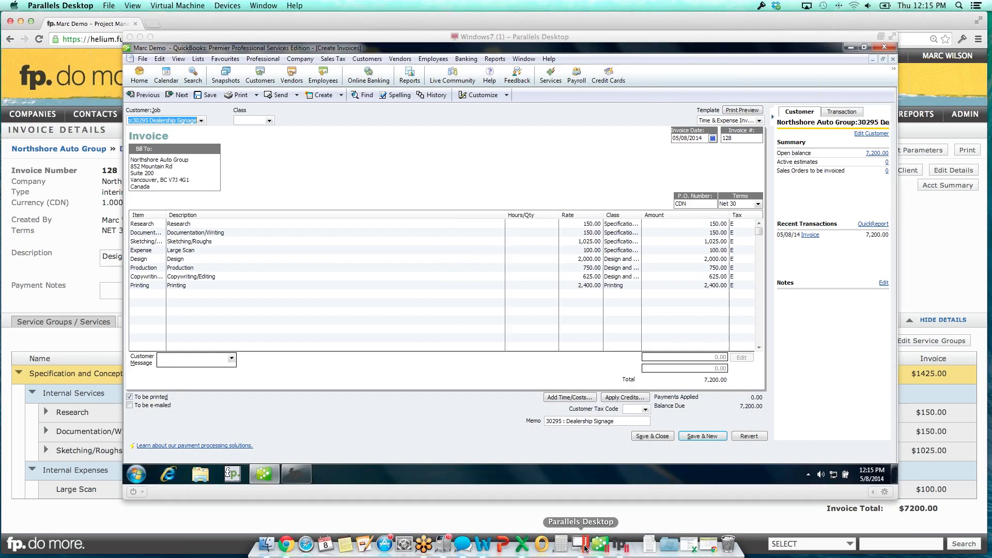
right_click(442, 186)
click(473, 305)
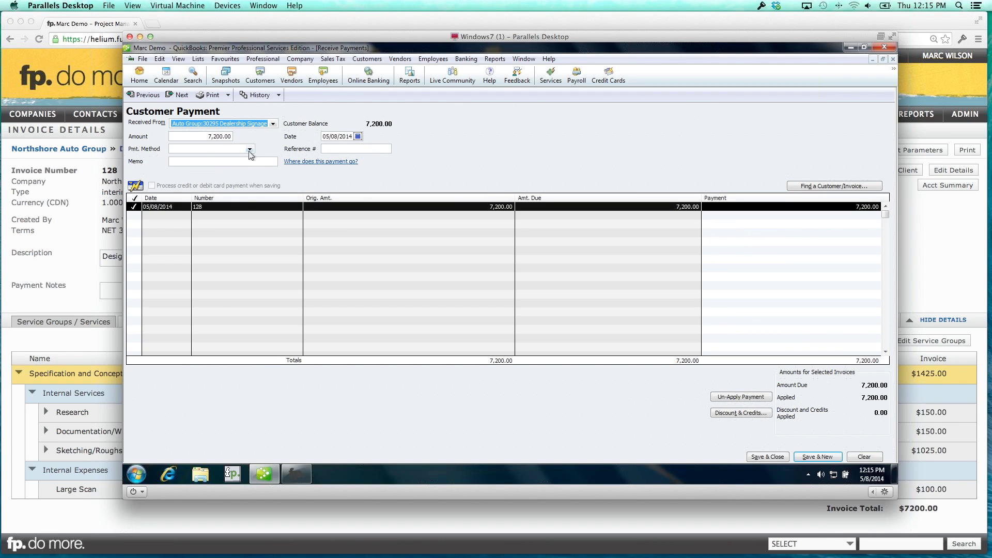
click(250, 150)
click(198, 178)
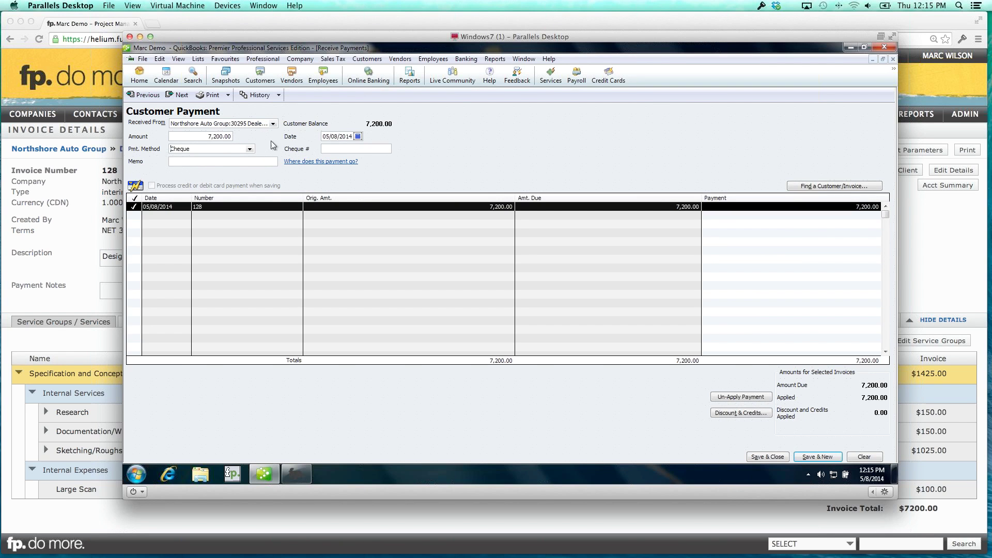
text(876)
click(777, 458)
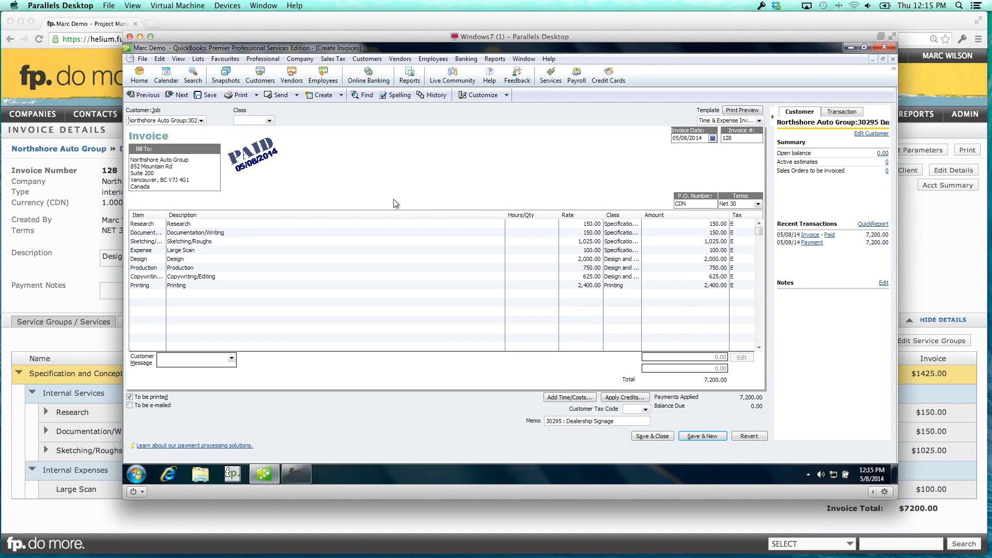
Synchronize the payment through fp. Accountant V2, and check the payment details on the reloaded invoice in Function Point in Chrome
click(296, 473)
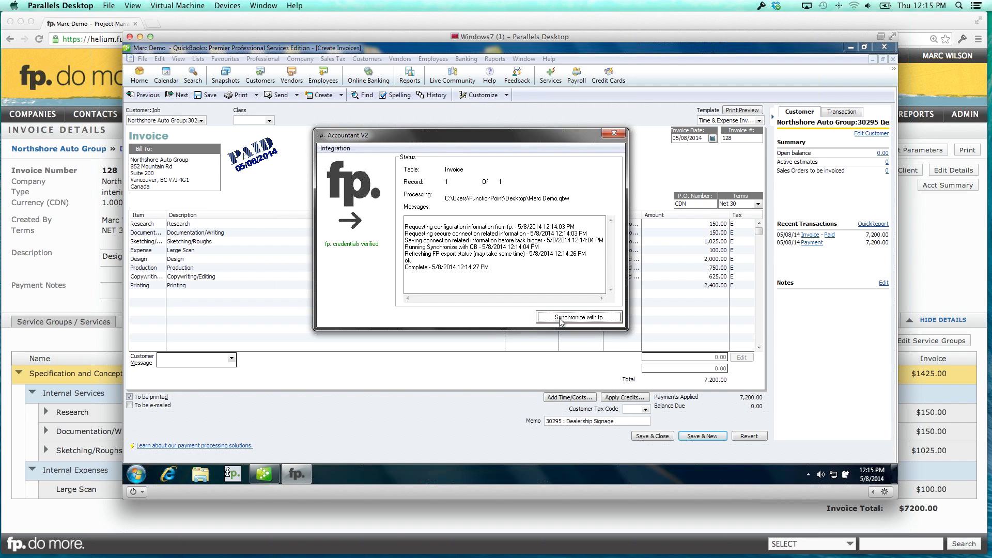
click(561, 320)
click(72, 235)
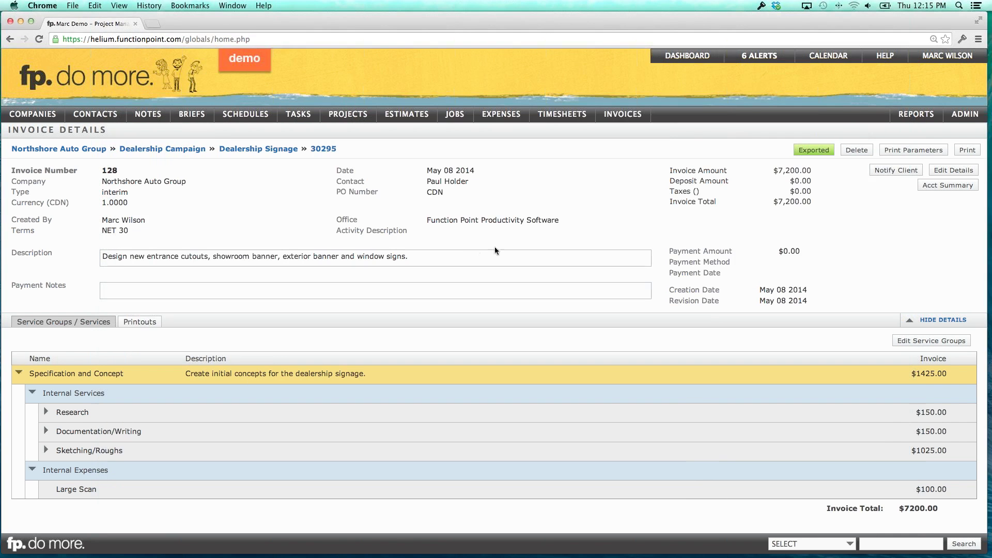
mouse_move(623, 114)
click(684, 145)
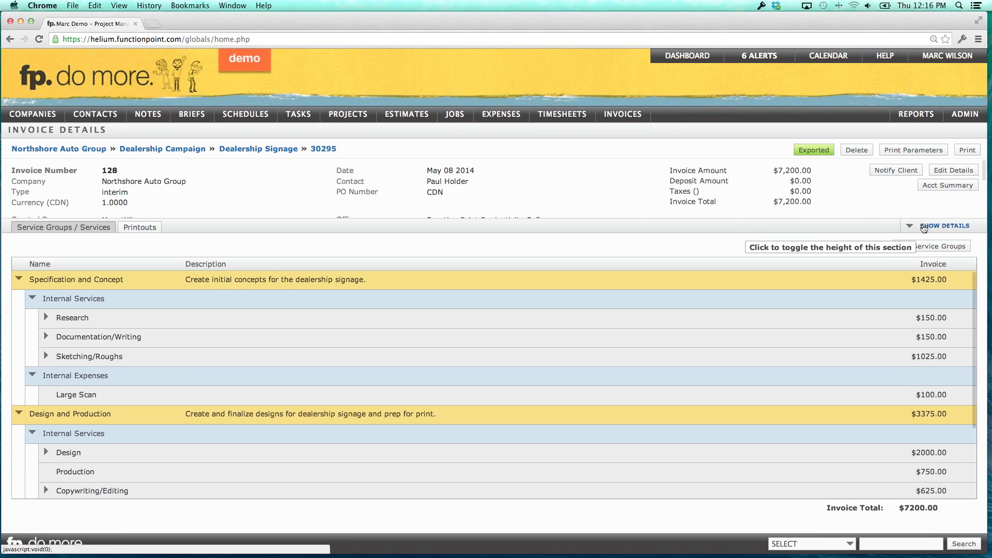
click(731, 225)
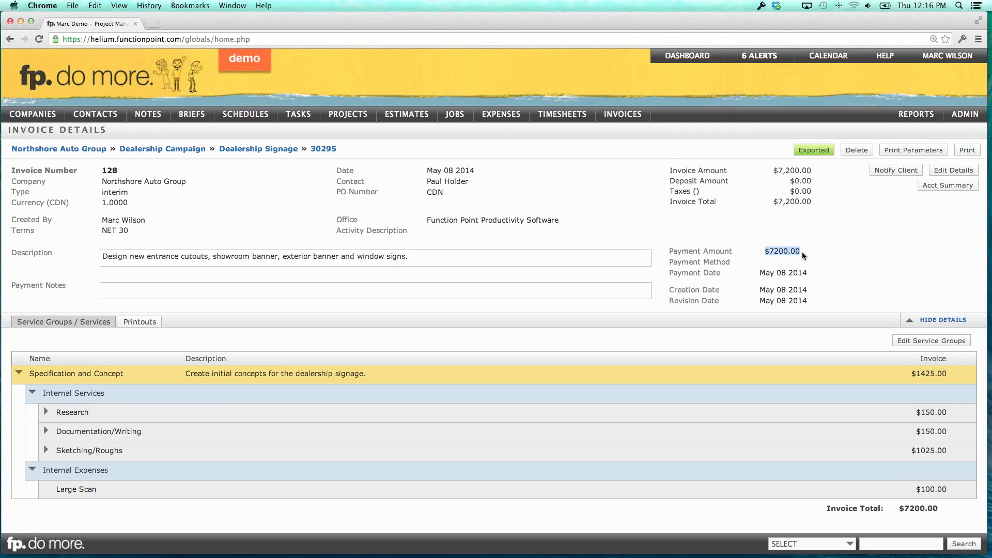
click(801, 252)
Map the fp. payment method Cheque to the QuickBooks payment method Cheque in the QuickBooks integration setup and save
mouse_move(963, 123)
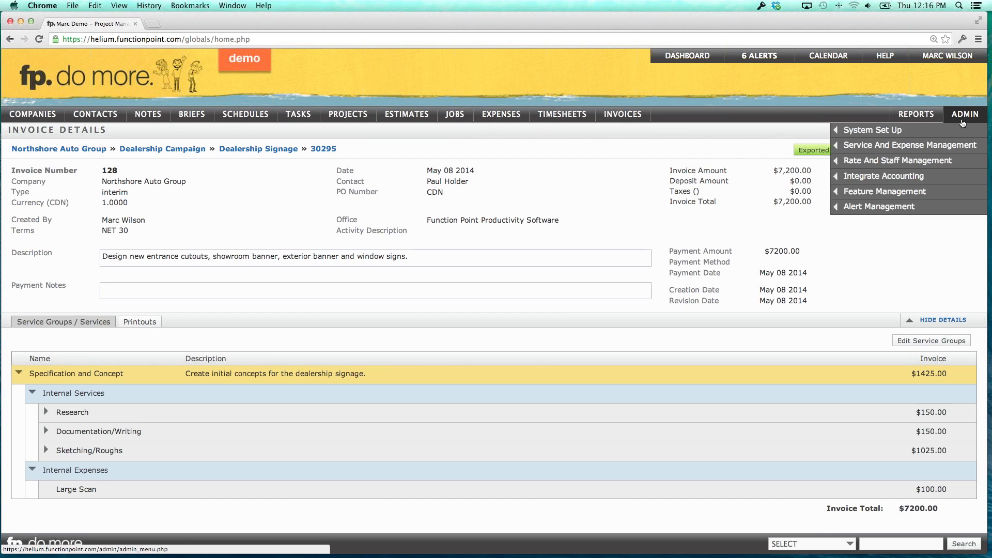
mouse_move(899, 161)
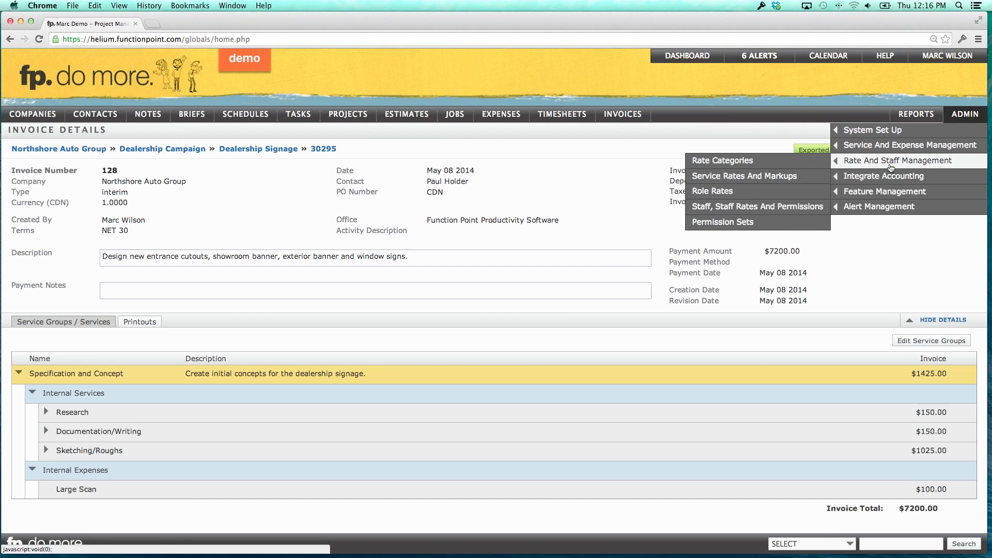
mouse_move(847, 176)
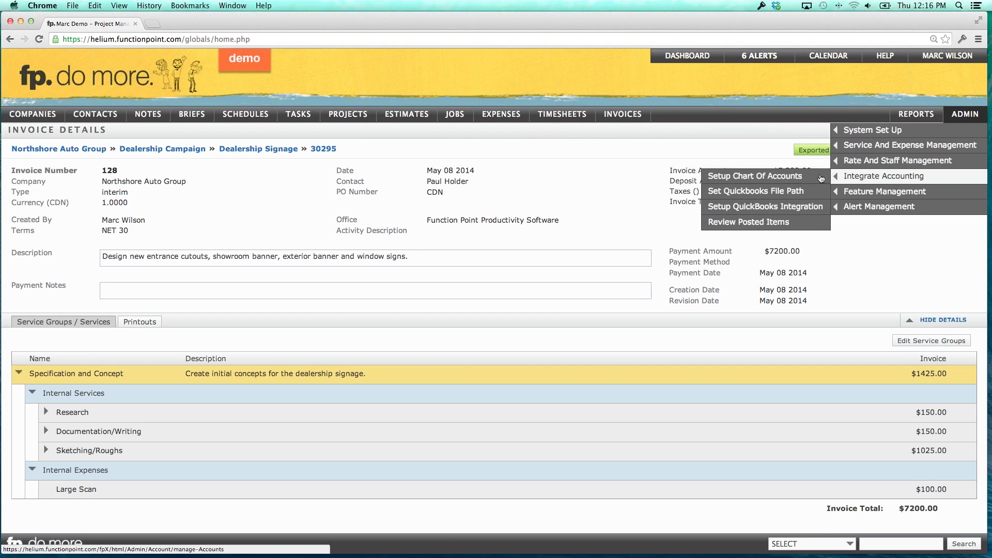
click(768, 207)
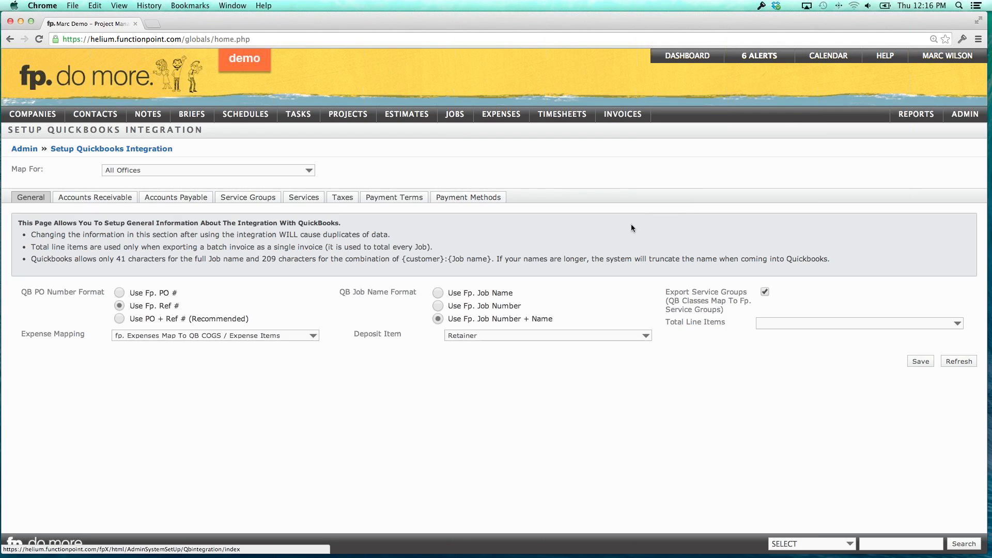
click(460, 199)
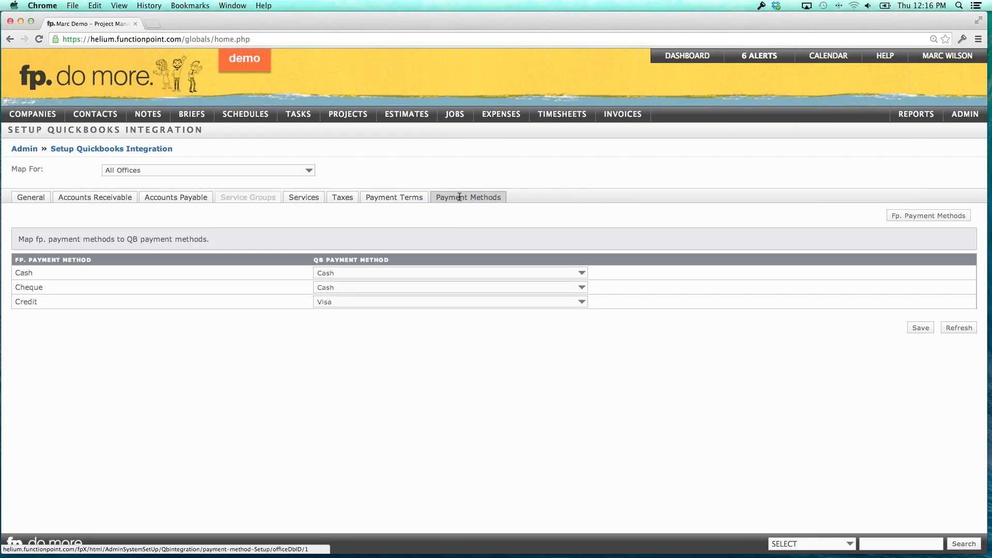
click(341, 286)
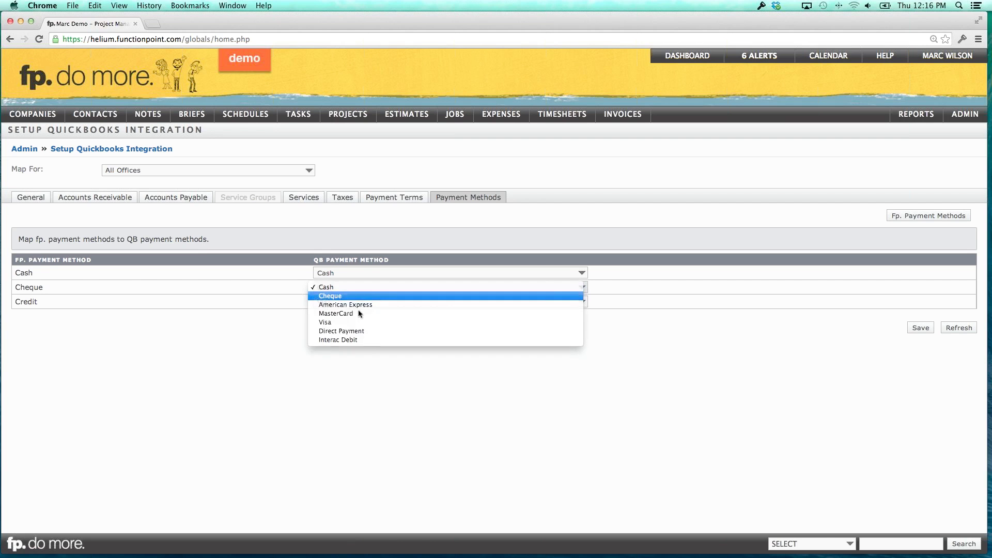
key(Return)
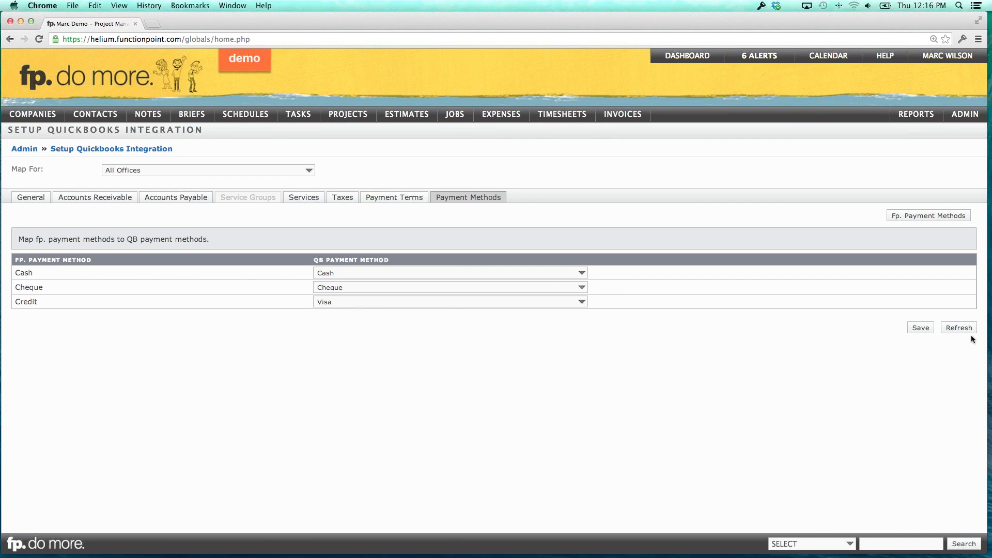
click(914, 328)
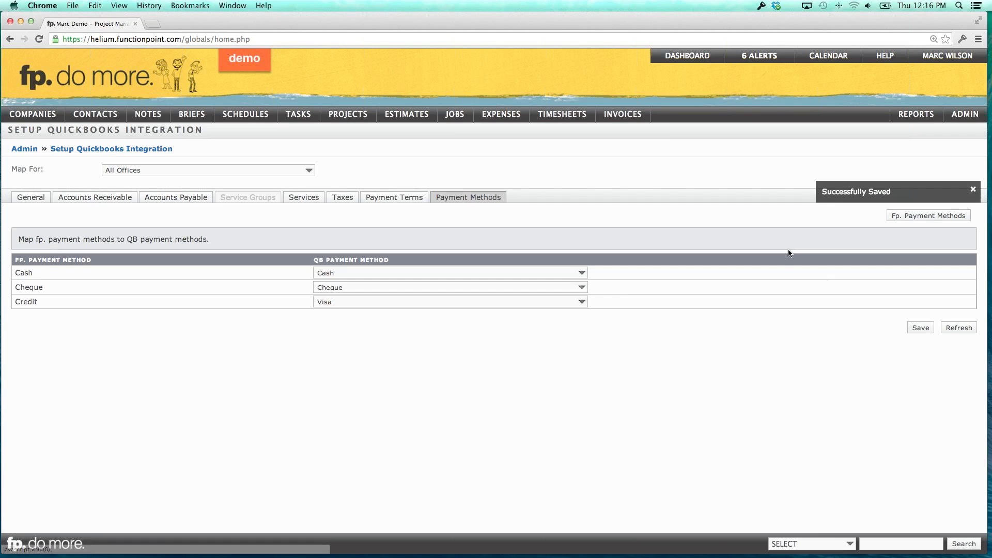
Open the most recent Dealership Signage invoice and review its payment amount, method and date
mouse_move(627, 123)
mouse_move(651, 145)
click(700, 150)
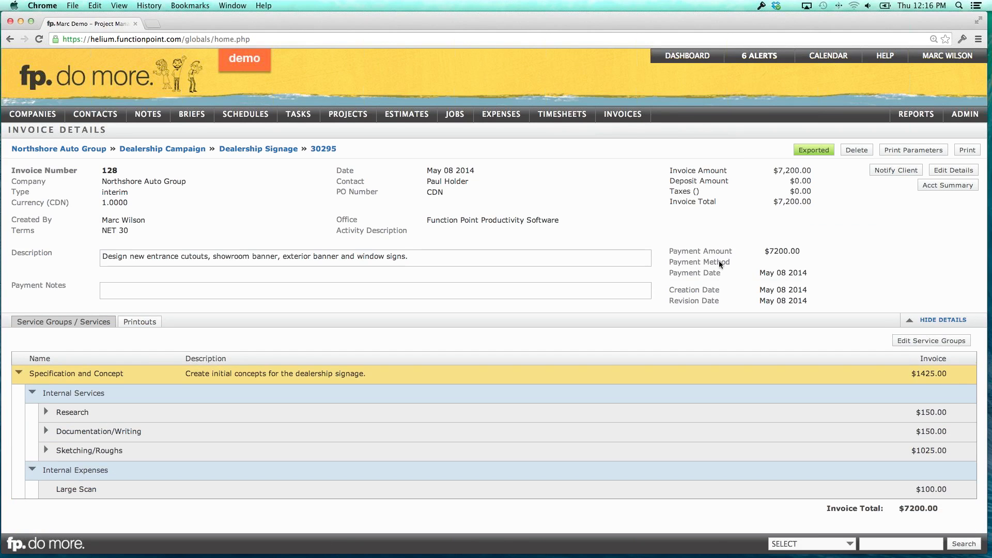
click(782, 262)
Open the Northshore Auto Group company record and view its list of invoices
click(78, 151)
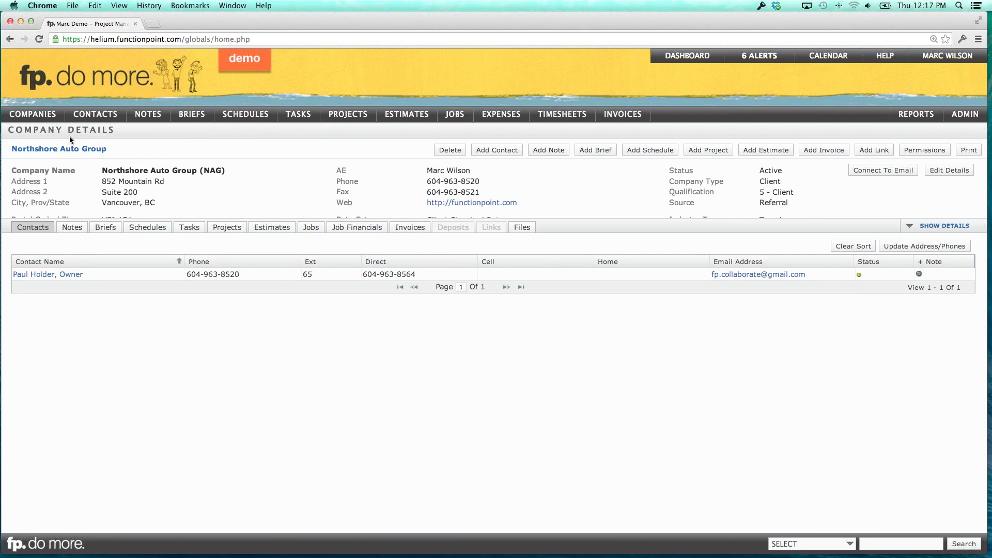
click(95, 132)
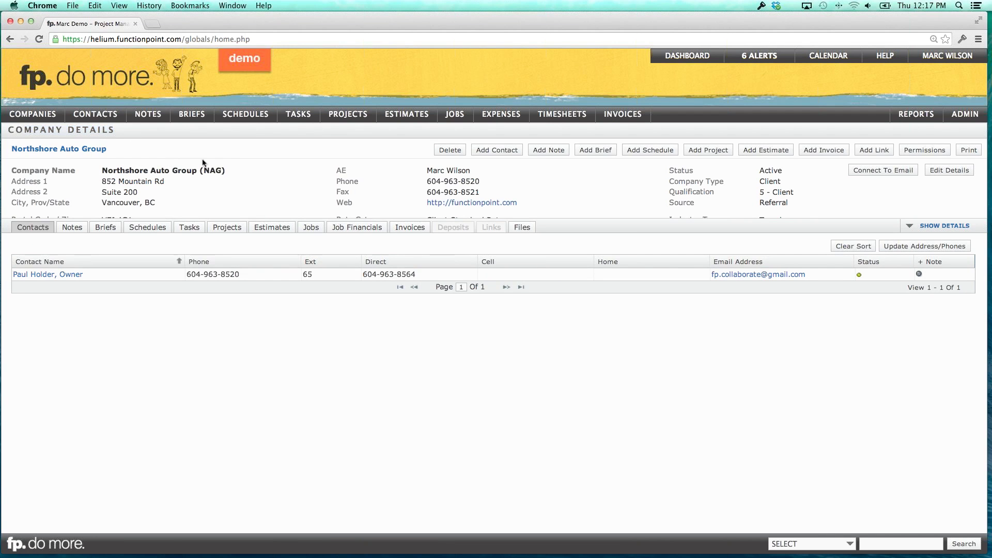
click(409, 228)
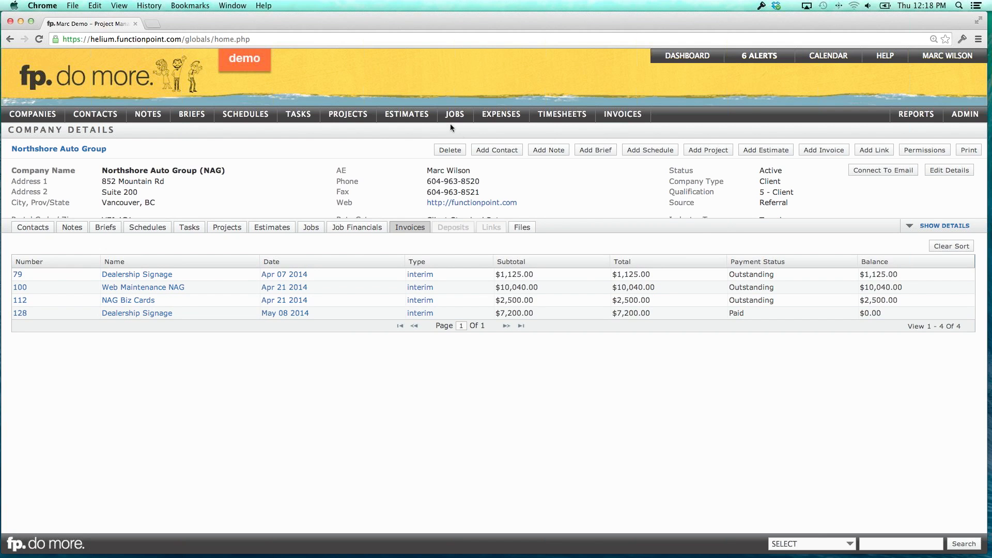
Open the Dealership Signage job, list its invoices and view the one dated May 08 2014
mouse_move(454, 118)
mouse_move(473, 146)
click(572, 148)
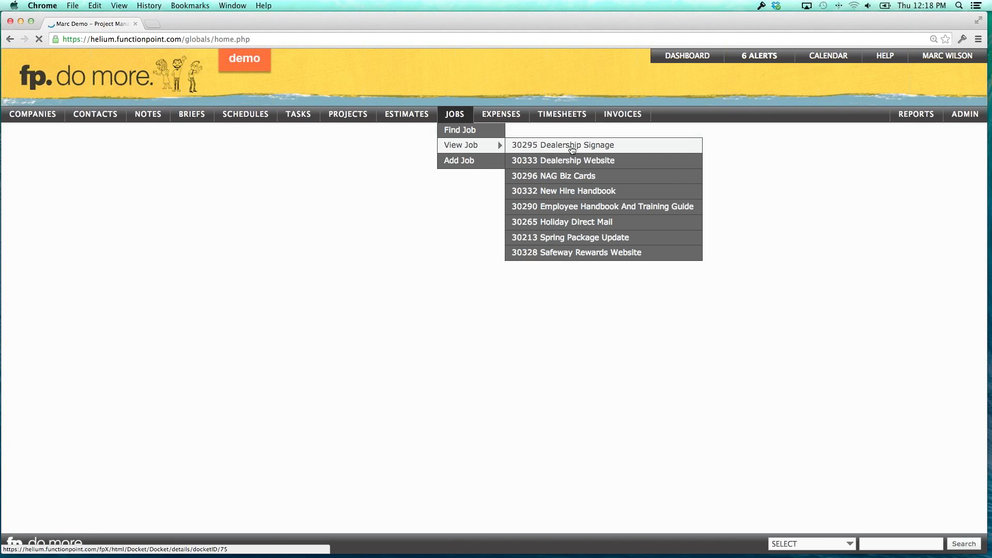
click(383, 255)
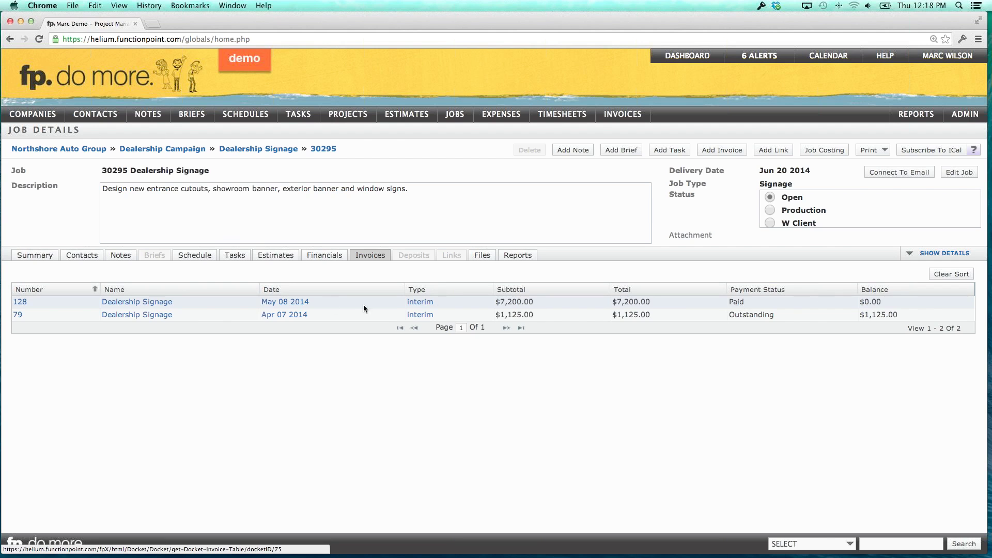
click(141, 304)
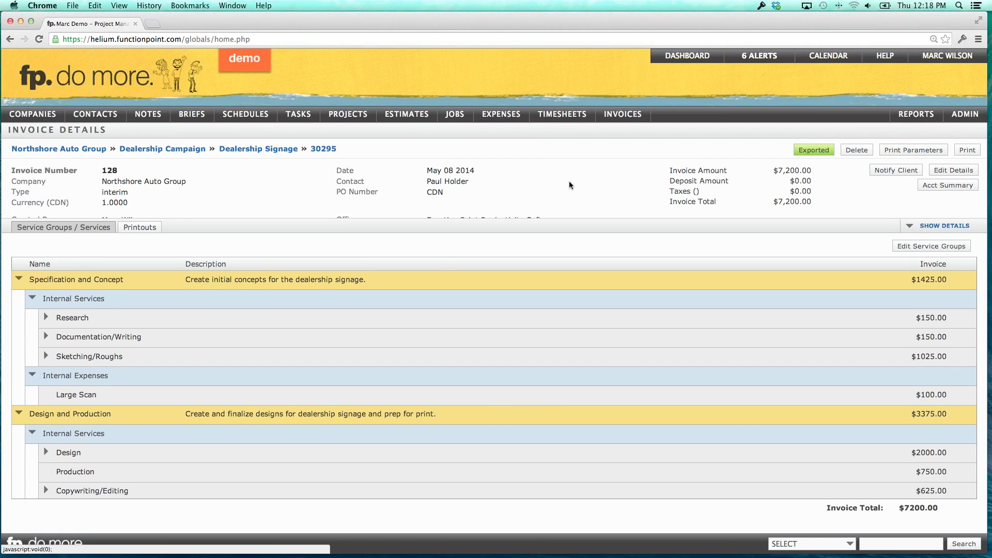
Start a new external expense for supplier Starboarding Custom Printing with the description "This goes into the memo Desc"
mouse_move(501, 115)
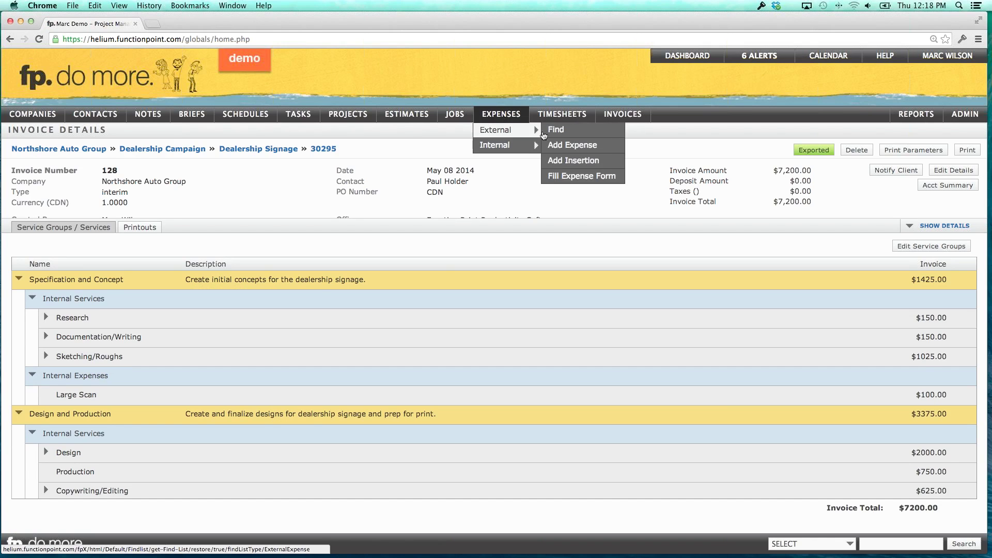
click(545, 133)
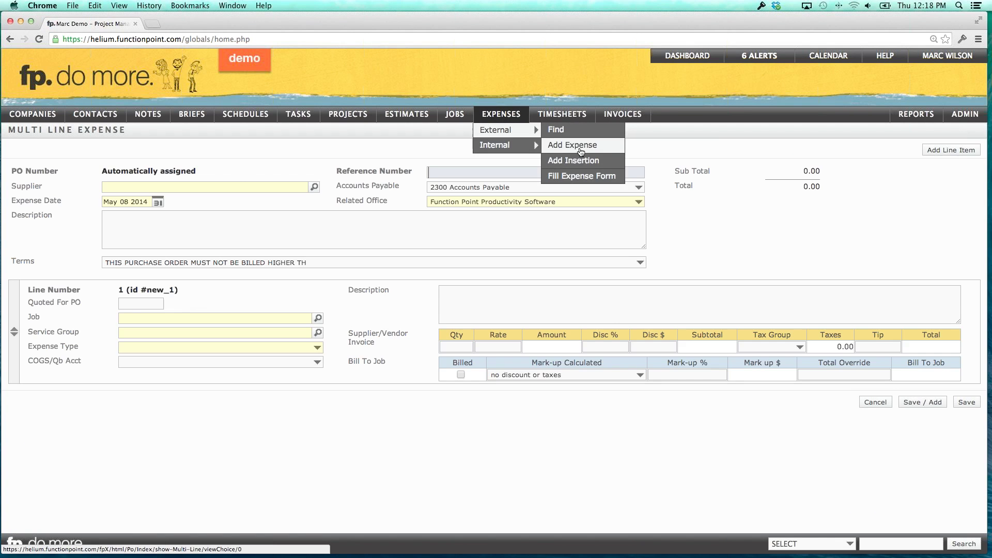
click(201, 186)
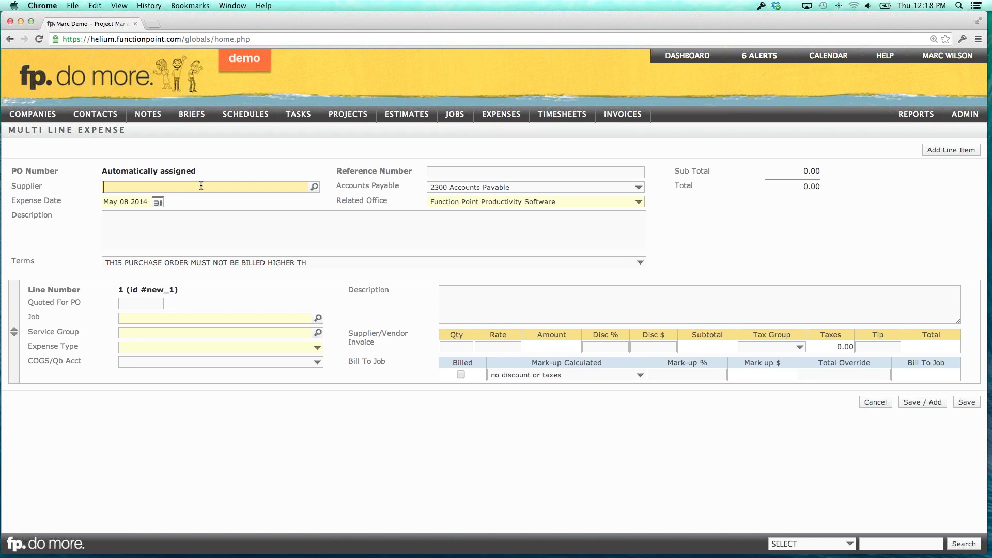
text(star)
key(Tab)
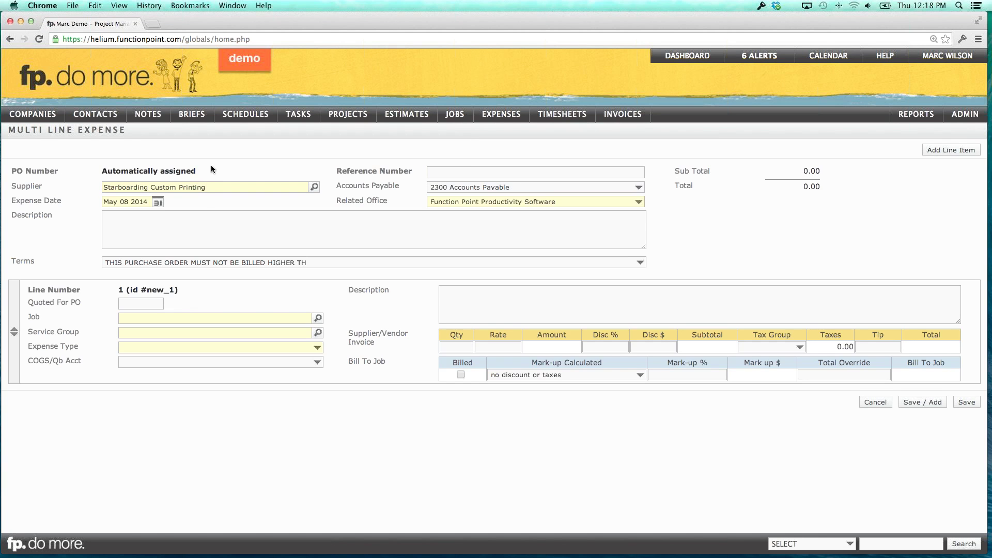
click(202, 221)
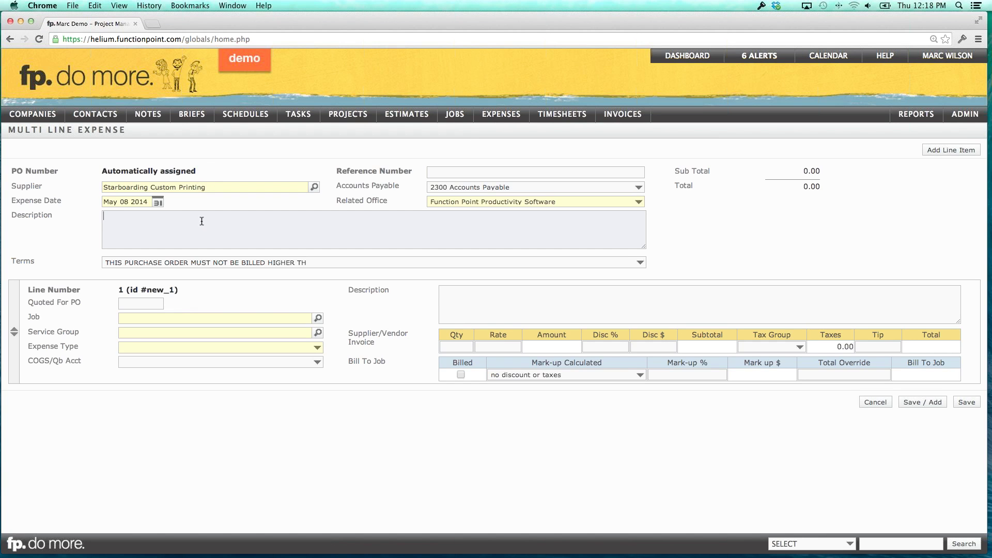
text(This goes into the memo Desc)
Set the expense line's Quoted For PO amount to 1000 and assign the line to the NAG Dealership Signage job
click(142, 303)
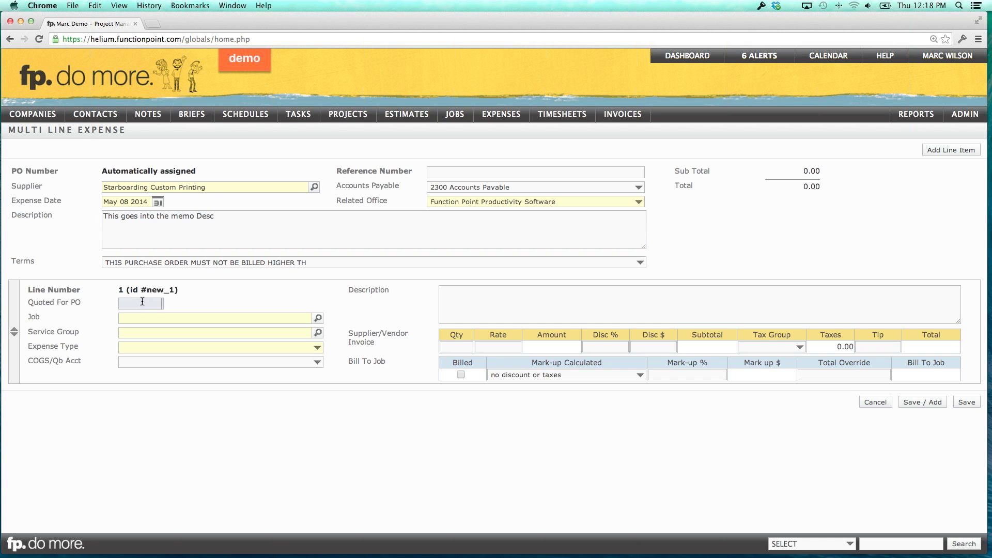
text(1000)
click(177, 318)
text(signage)
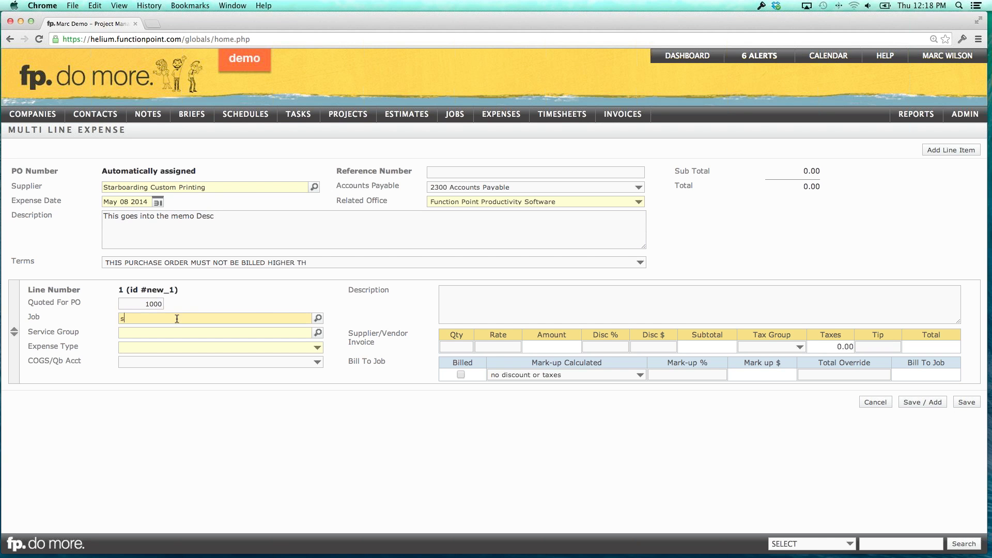
key(Tab)
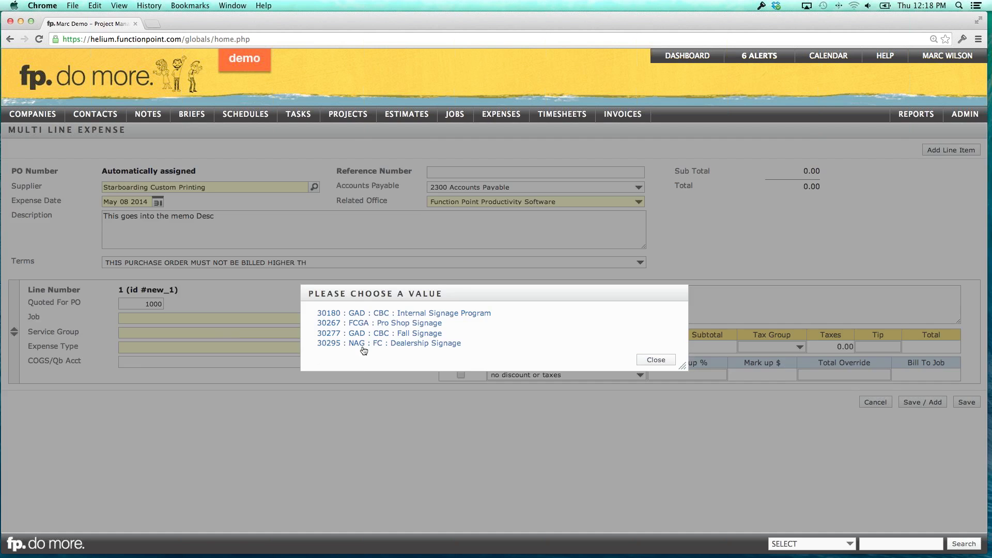
click(363, 346)
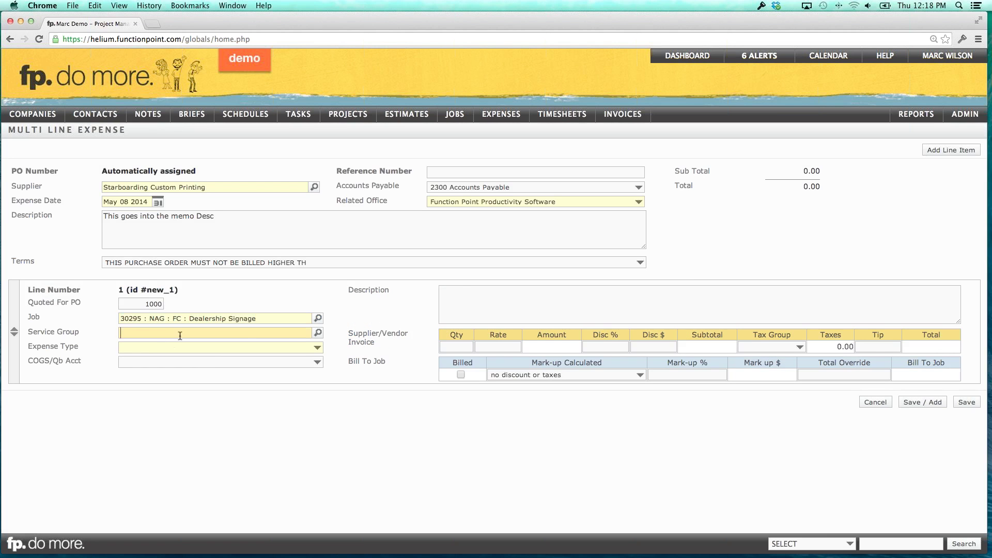
Set the expense line's service group to Printing and its expense type to Printing ($4800.00 Estimated)
click(318, 332)
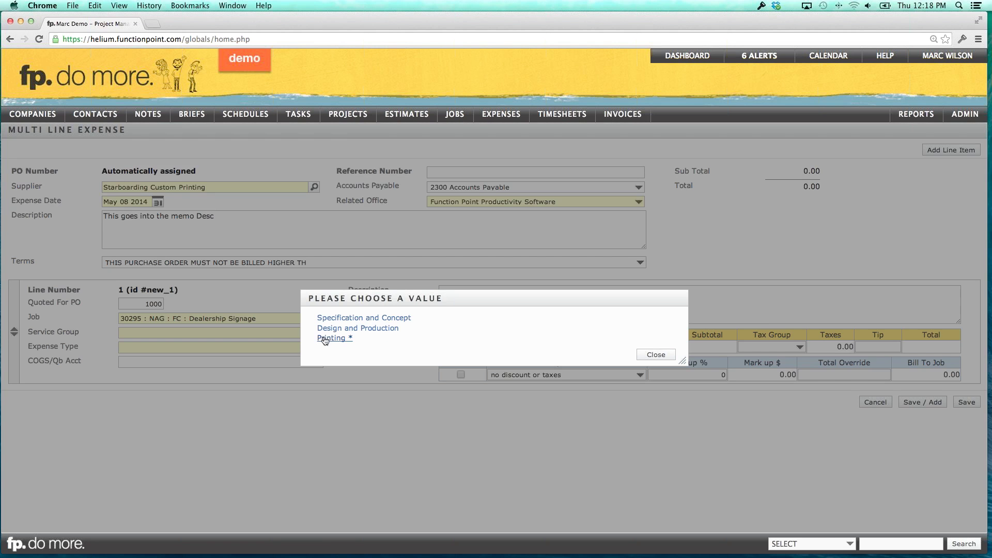
click(324, 339)
click(201, 348)
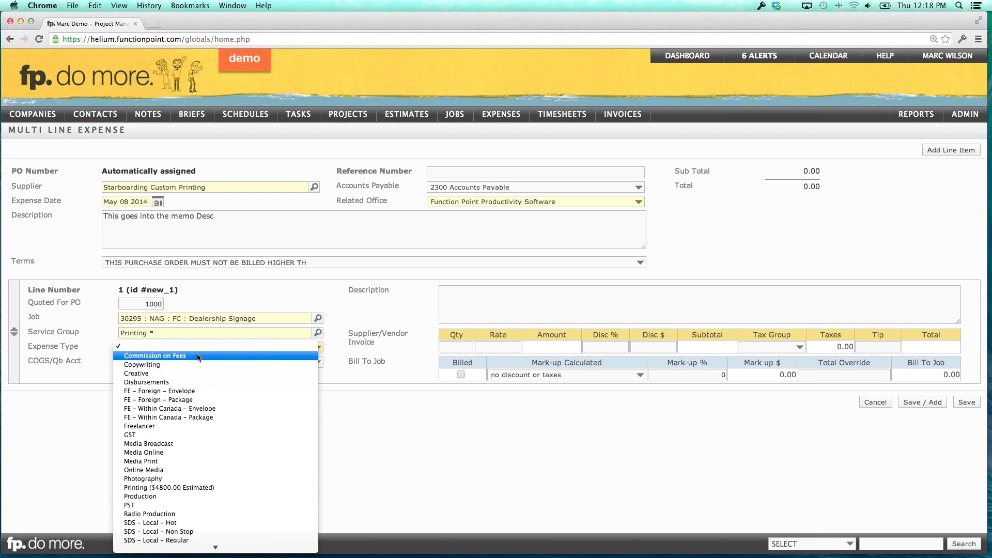
click(175, 488)
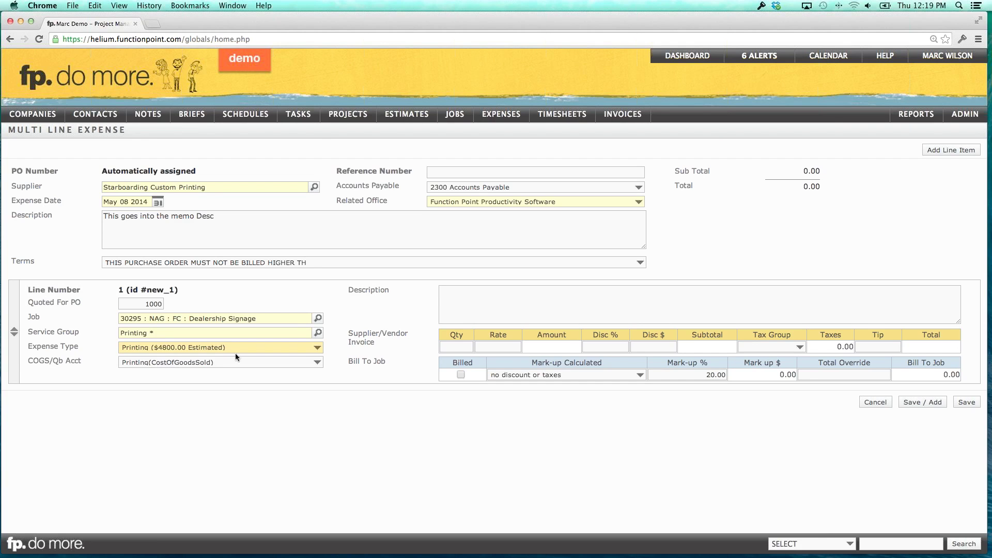
mouse_move(964, 114)
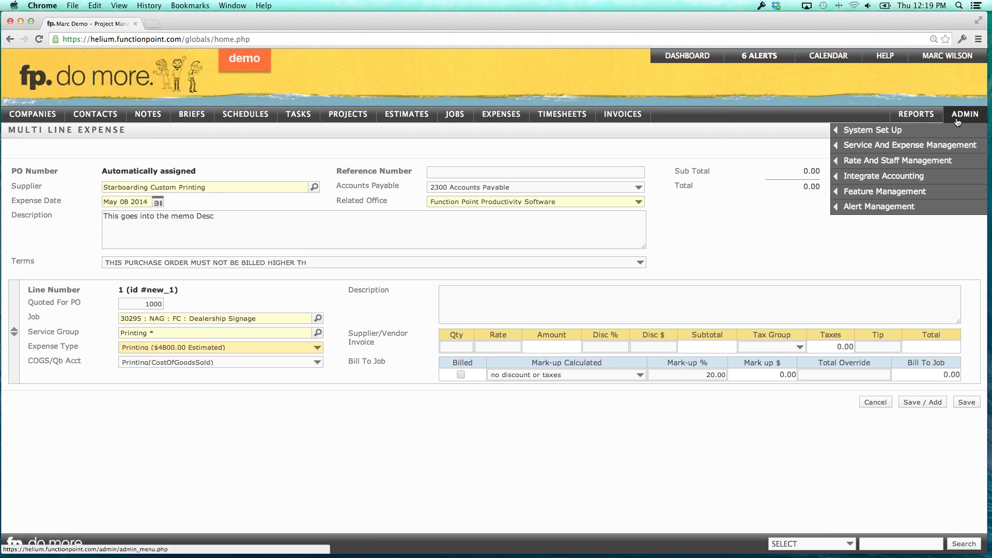
mouse_move(922, 165)
mouse_move(889, 179)
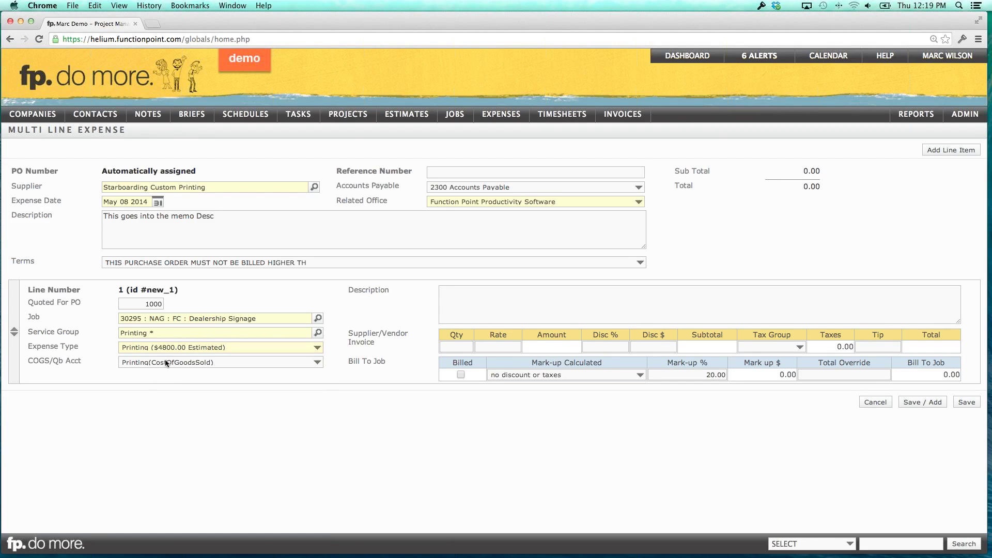
Describe the expense line as "The specific description of the expense" and set its quantity to 1000 and rate to 1
click(458, 297)
text(Th)
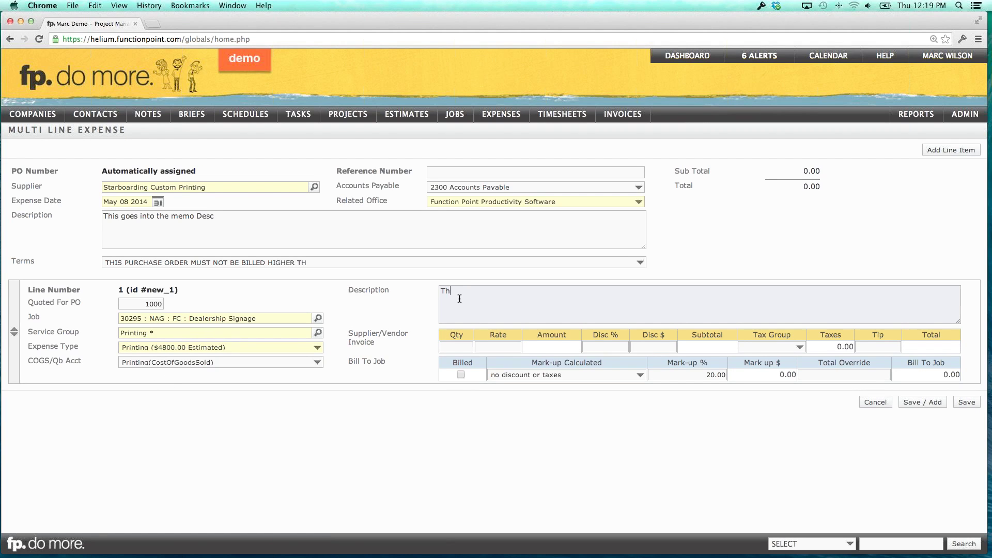
text(e specific description of the expense)
click(455, 345)
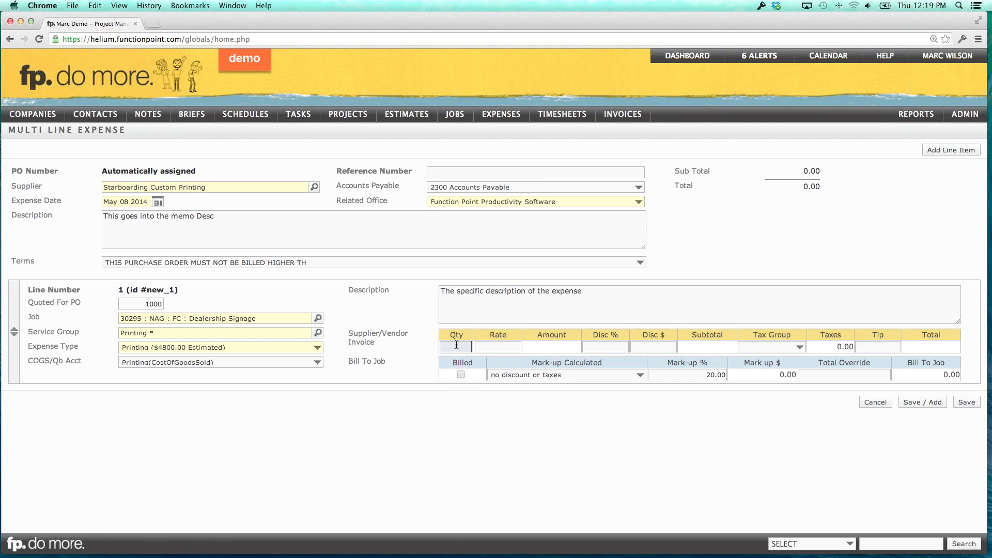
text(1000)
click(483, 349)
text(1)
Check the expense line's discount, tax and tip fields, and save the external expense
click(622, 294)
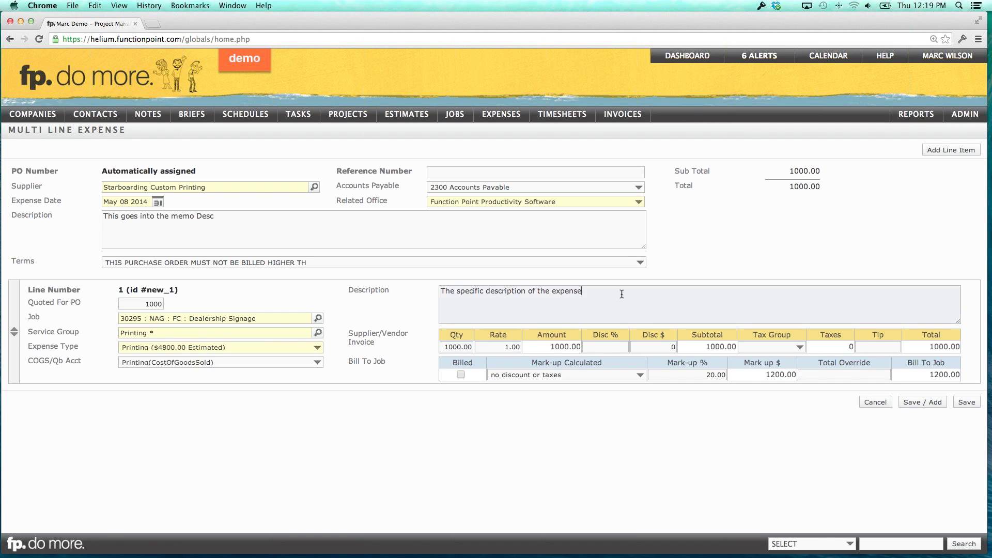
click(612, 346)
click(657, 351)
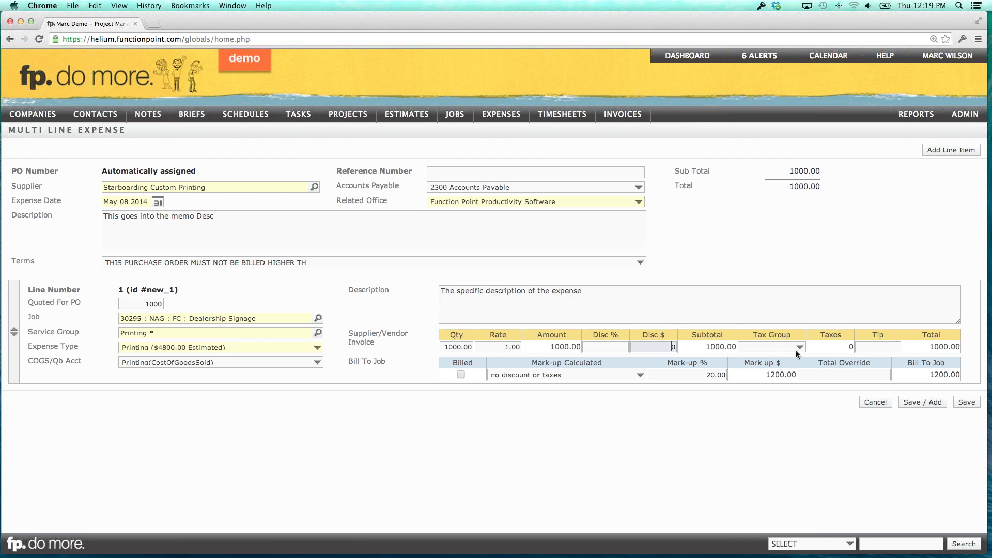
key(Tab)
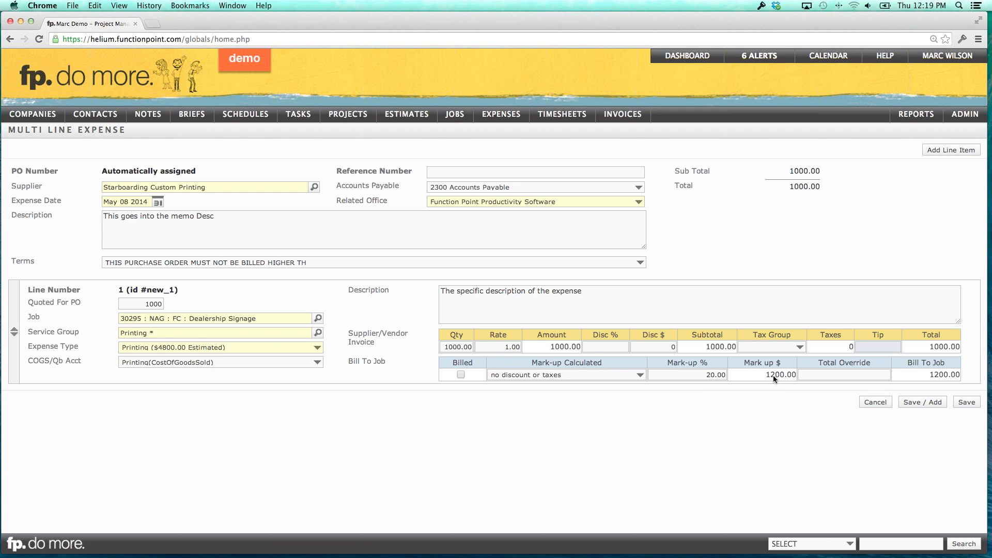
click(966, 402)
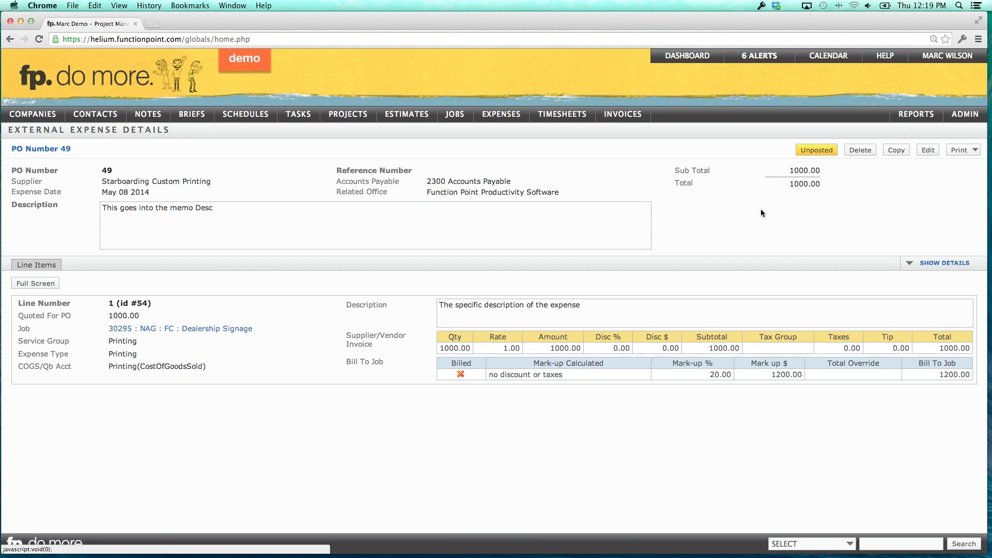
Try to post the saved external expense for QuickBooks, read the alert and dismiss it
click(815, 152)
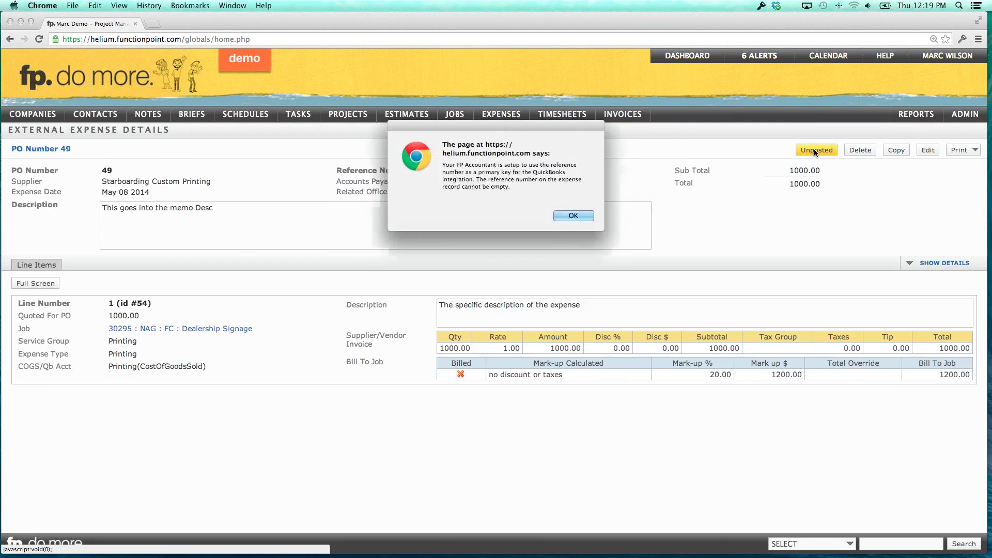
drag(465, 166, 563, 173)
click(465, 174)
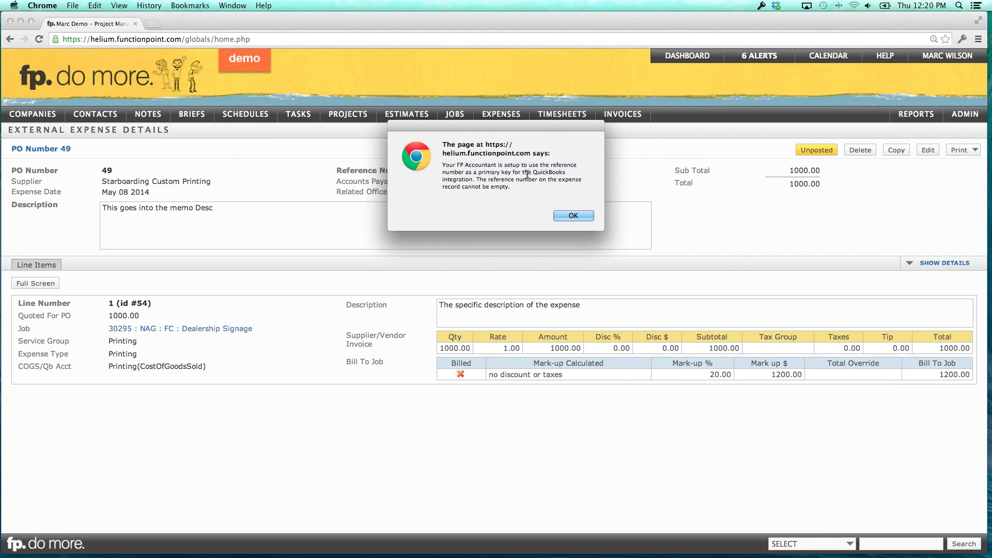
click(566, 216)
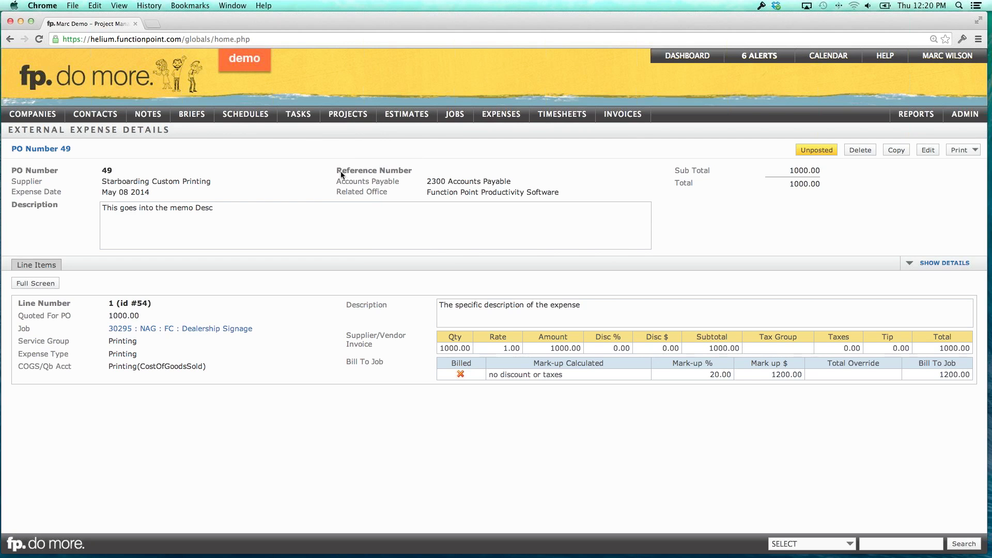
Compare the Reference Number and PO Number fields in the external expense details
drag(338, 169, 410, 169)
click(407, 168)
drag(11, 171, 29, 171)
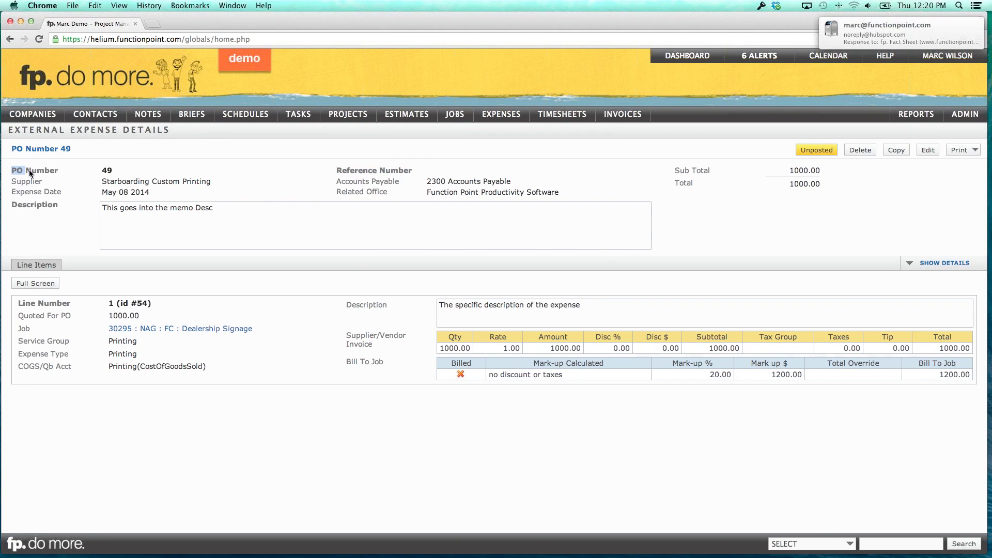
click(74, 171)
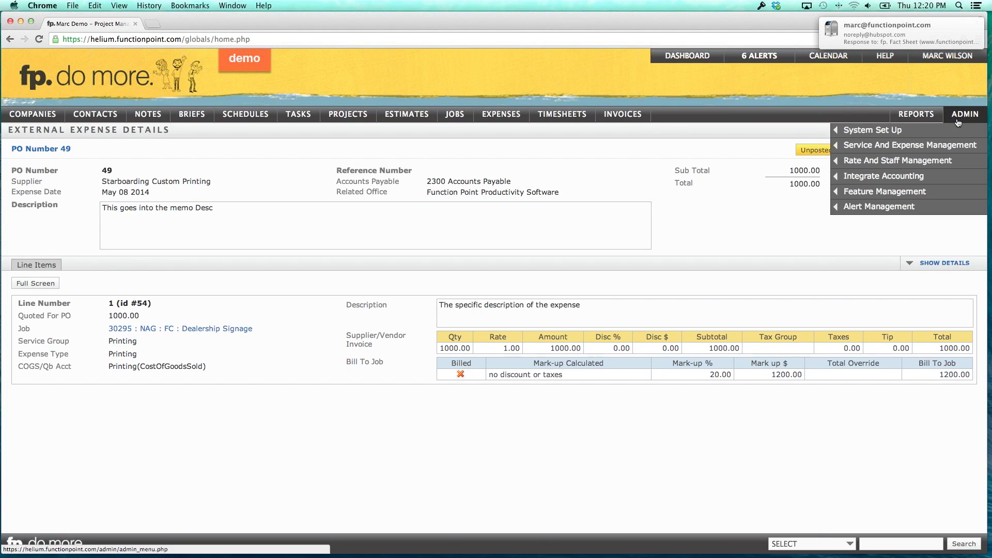
Open the System Preferences and examine the Export Reference Number Instead Of Po Number setting
mouse_move(959, 124)
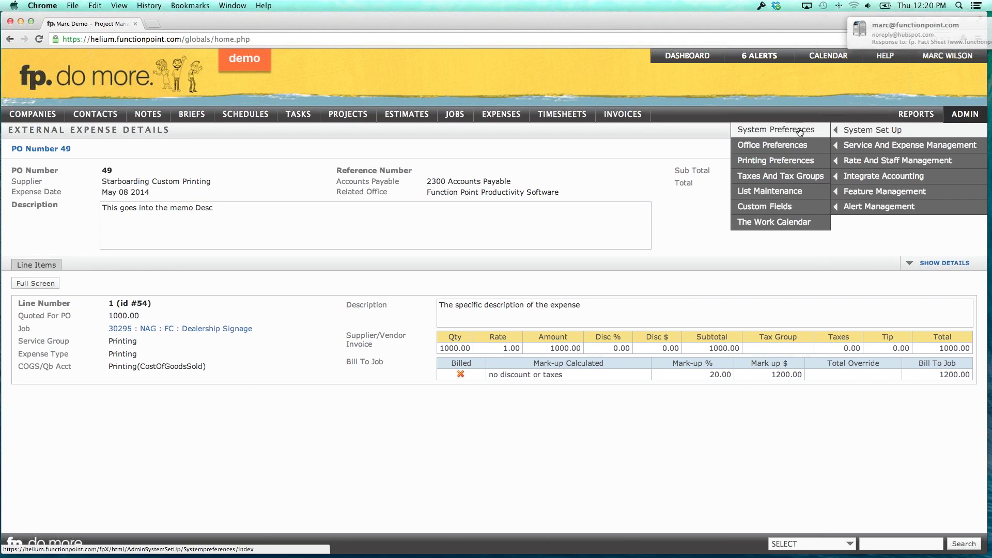
click(789, 130)
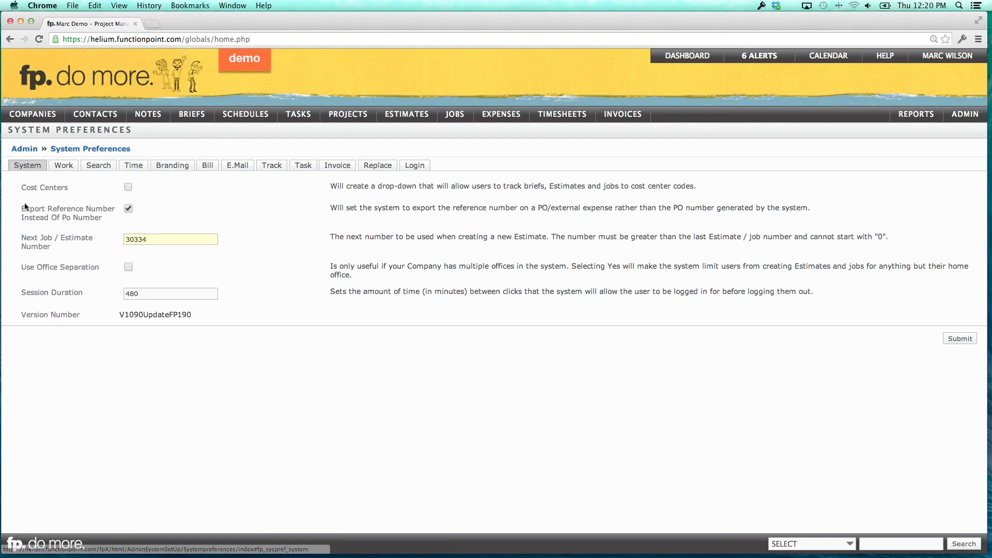
drag(22, 209, 96, 216)
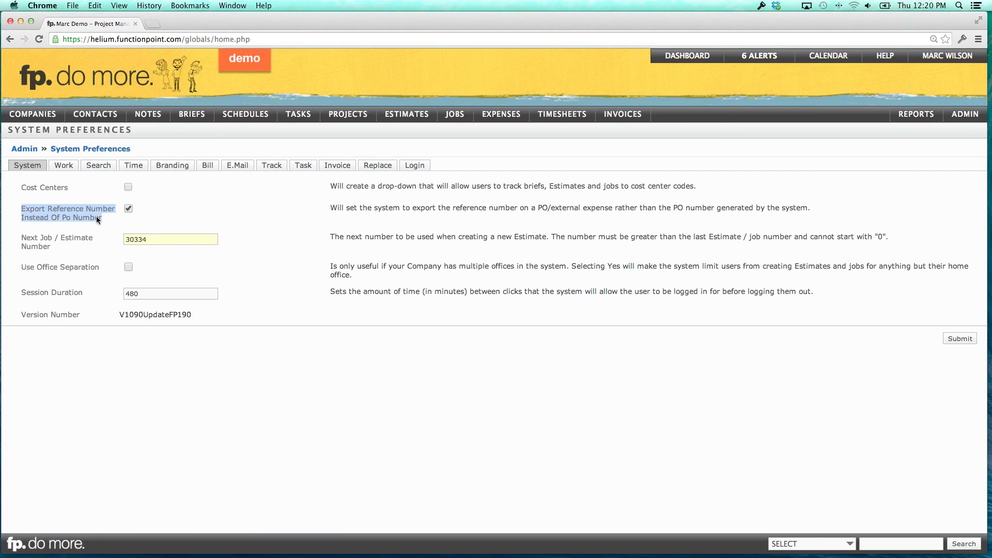
Find the external expenses dated today and open the Dealership Signage expense from Starboarding Custom Printing
click(114, 218)
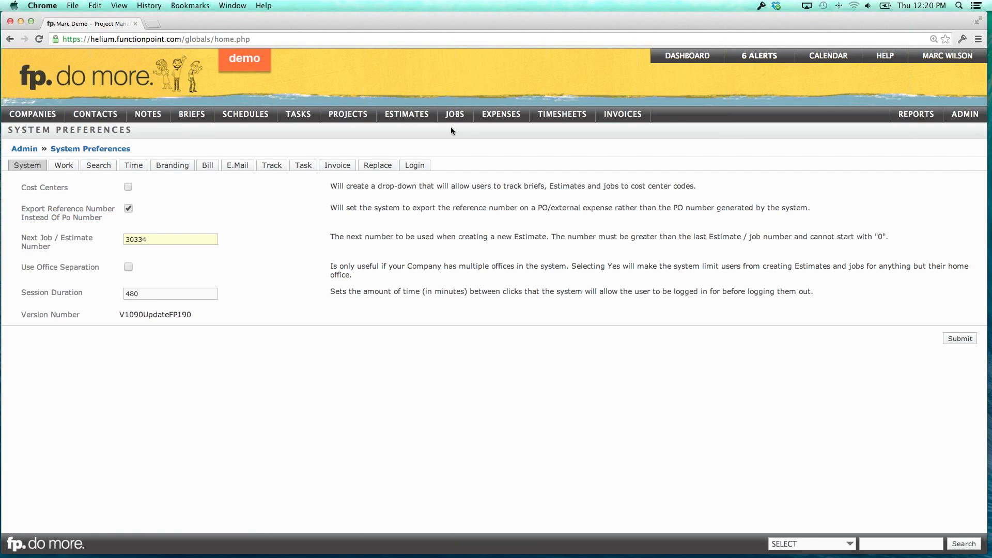
mouse_move(494, 118)
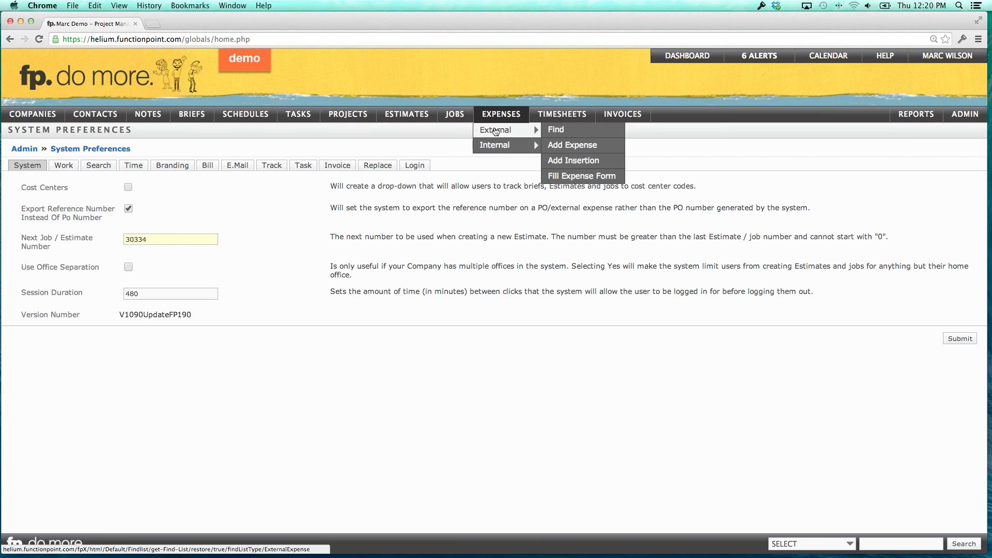
click(572, 133)
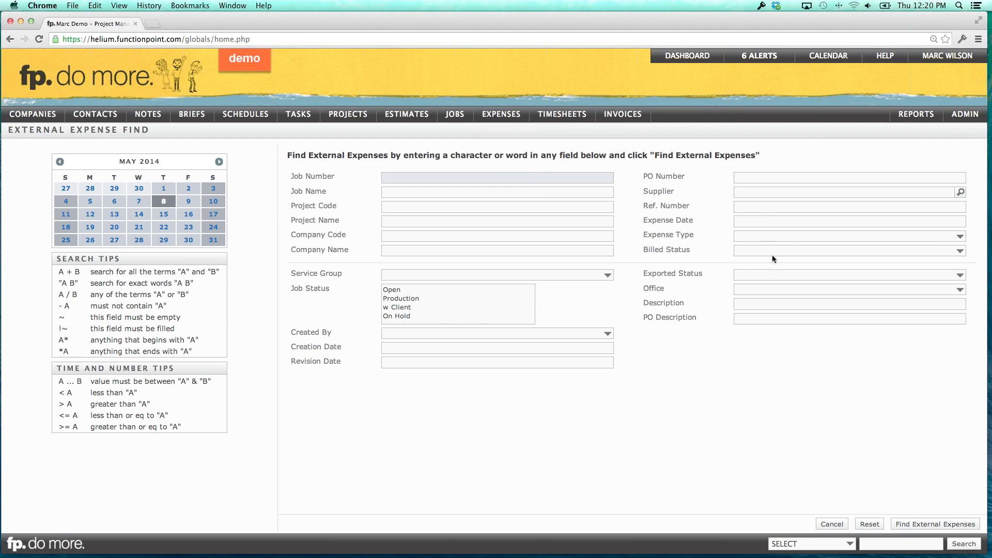
click(752, 226)
text(today)
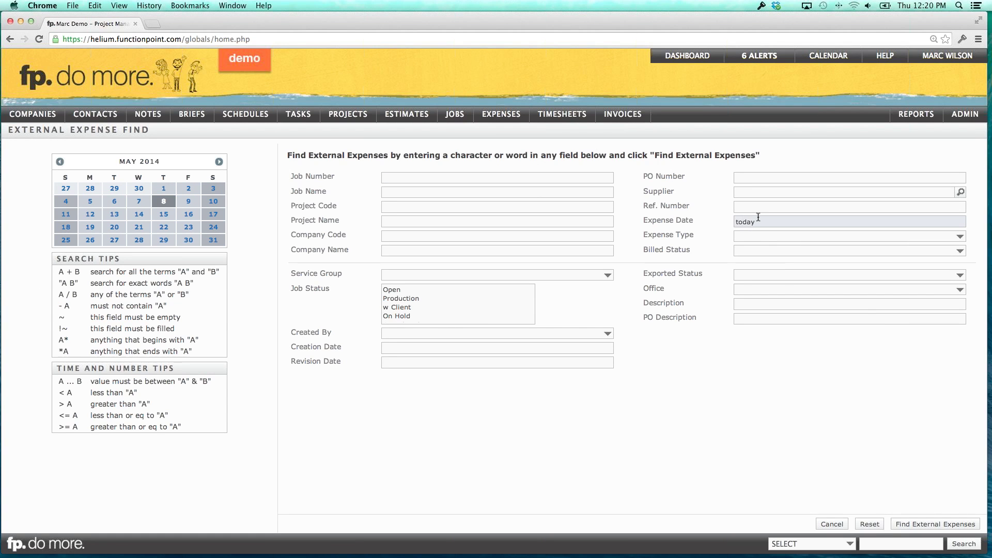
click(908, 523)
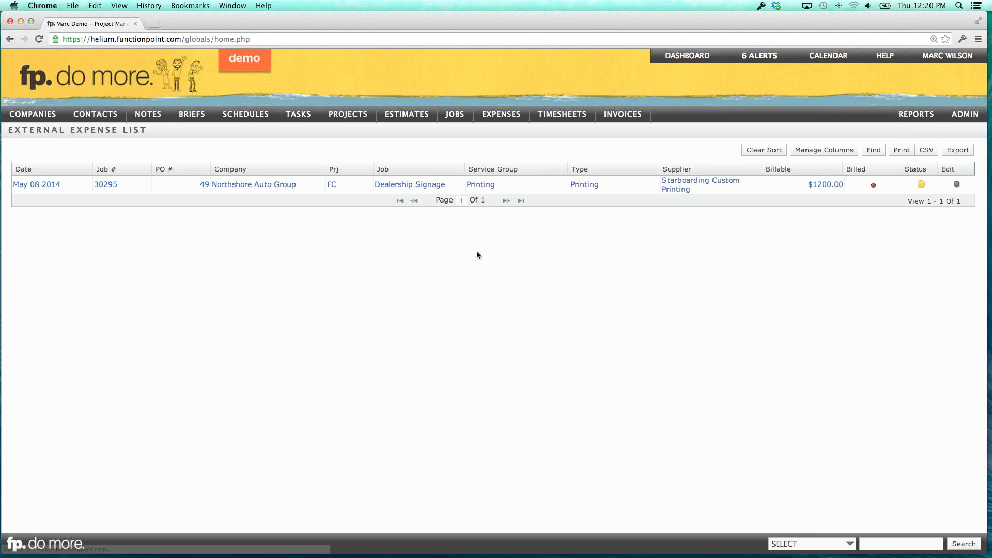
click(270, 185)
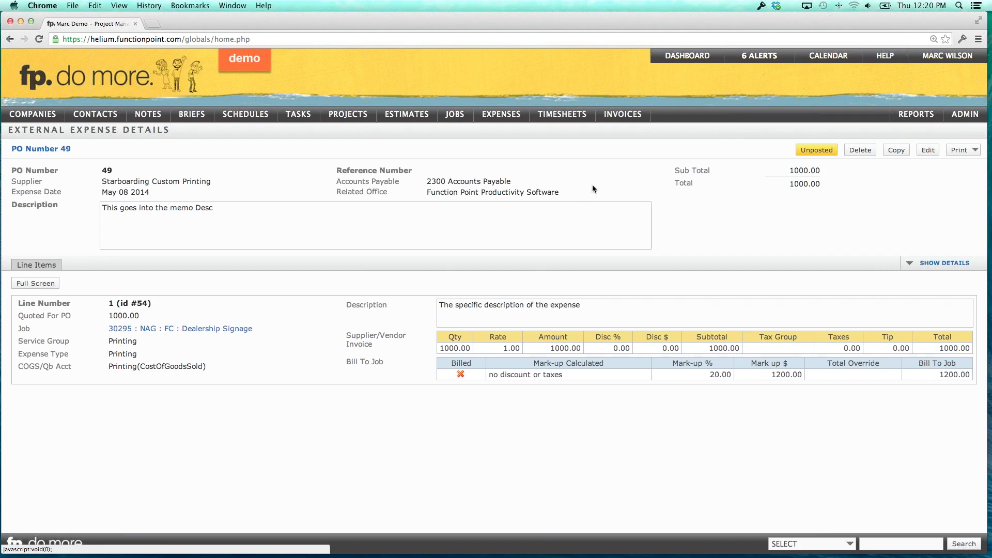
Set the external expense's Reference Number to 106, save it and change its status to posted
click(928, 150)
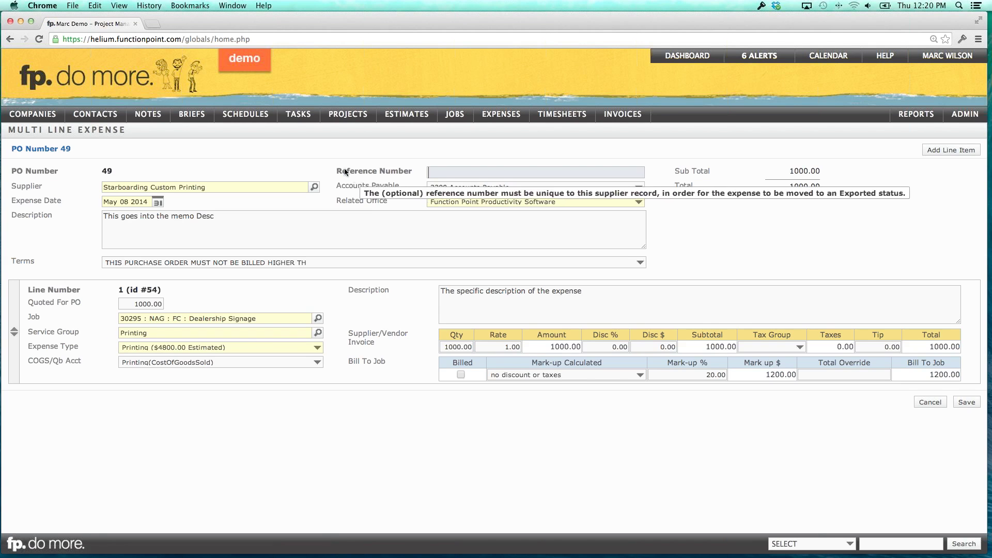
click(453, 170)
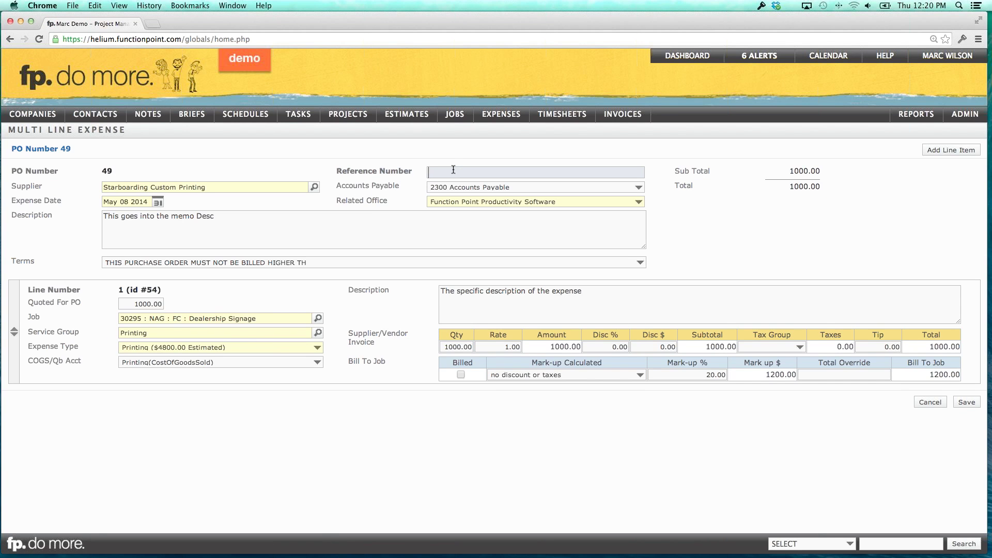
text(106)
click(757, 219)
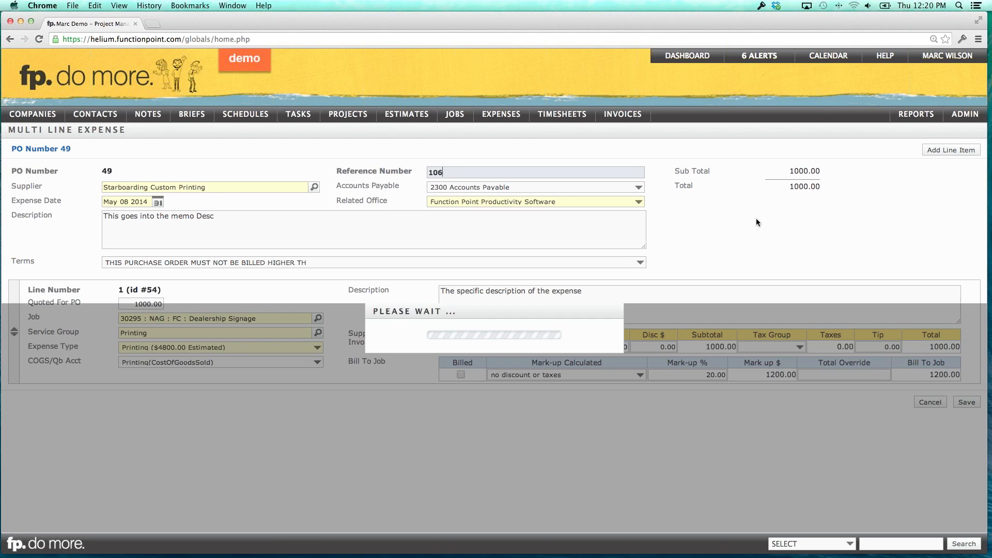
click(965, 402)
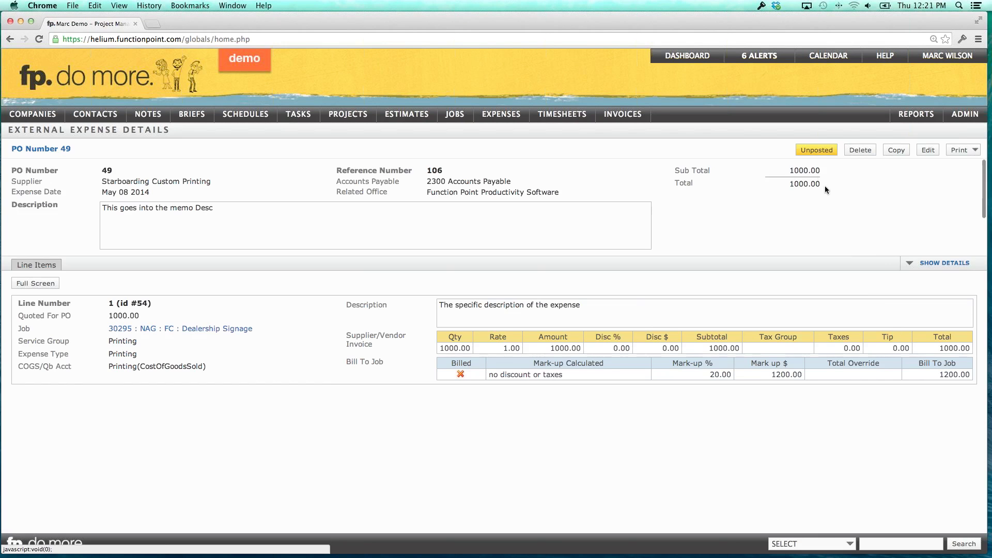
click(816, 151)
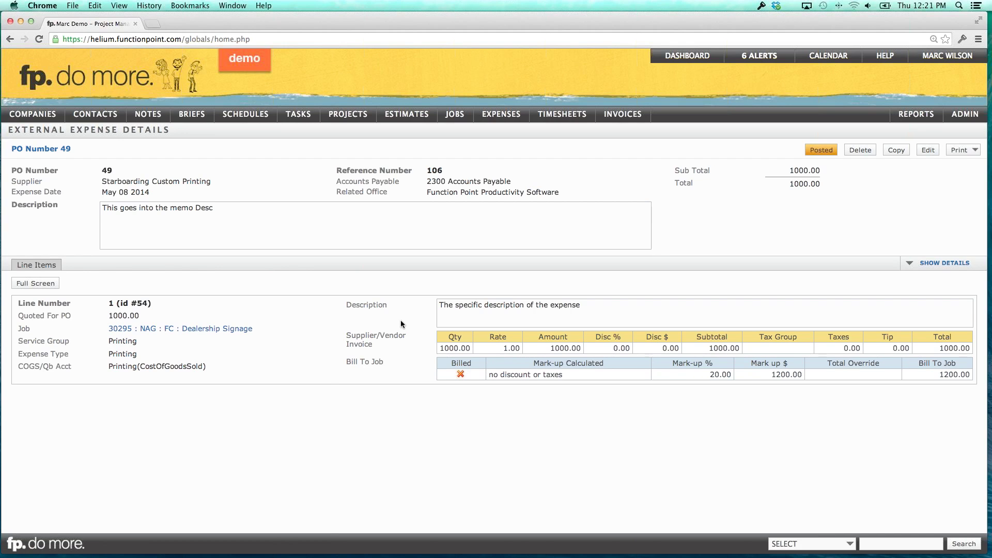
Switch to QuickBooks in the Windows virtual machine, close the invoice and Customer Centre windows, and return to Home
mouse_move(424, 556)
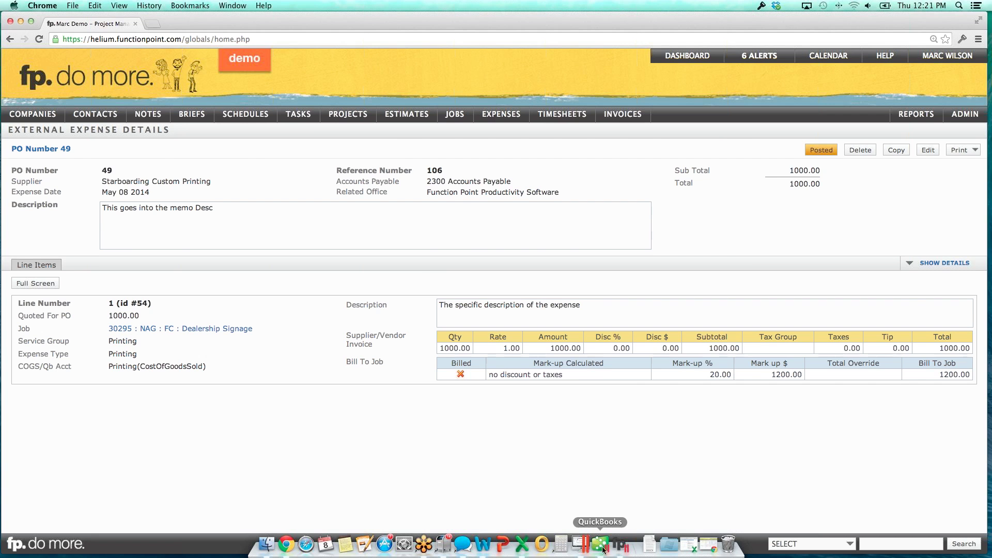
click(583, 550)
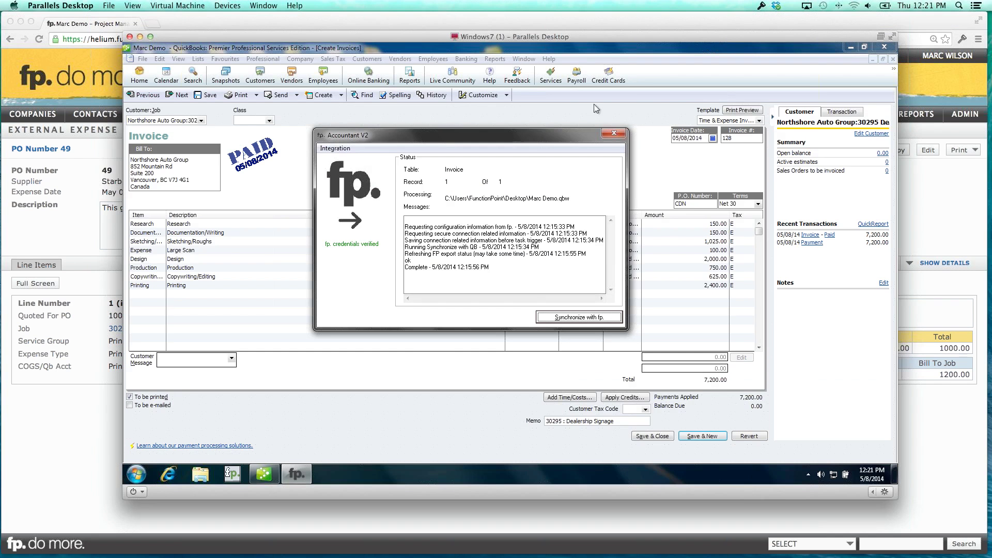
click(893, 59)
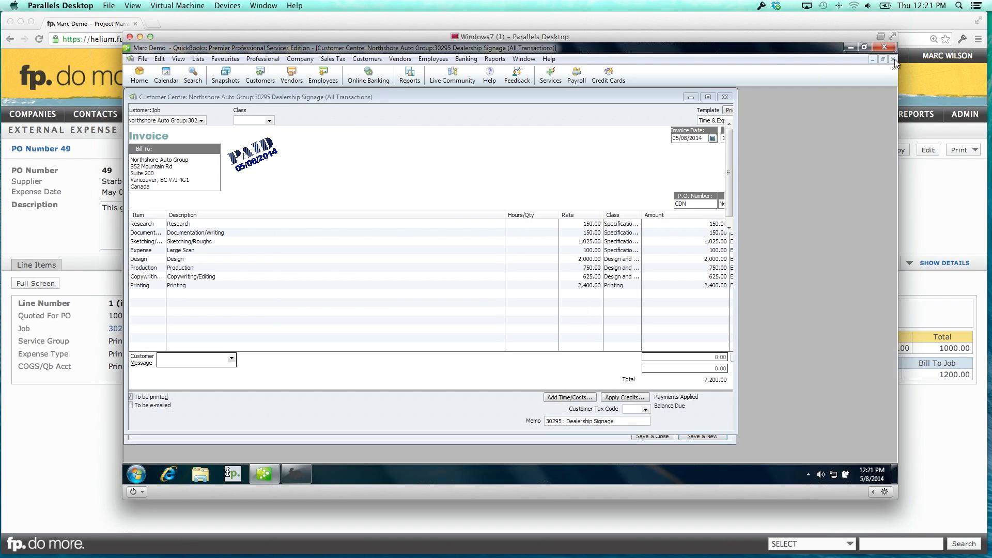
click(893, 59)
click(139, 75)
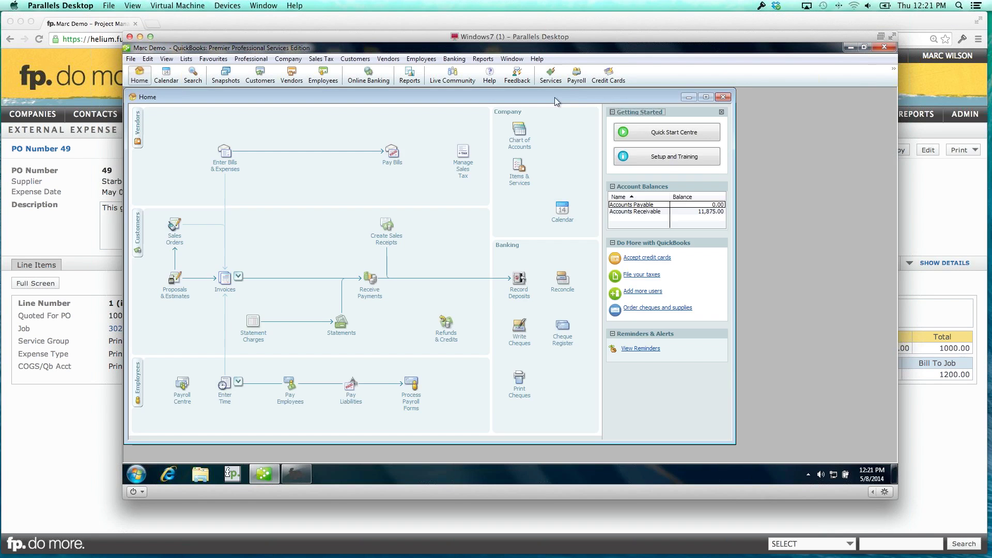
Open the Vendor Centre and synchronize QuickBooks with Function Point through fp. Accountant V2
click(133, 110)
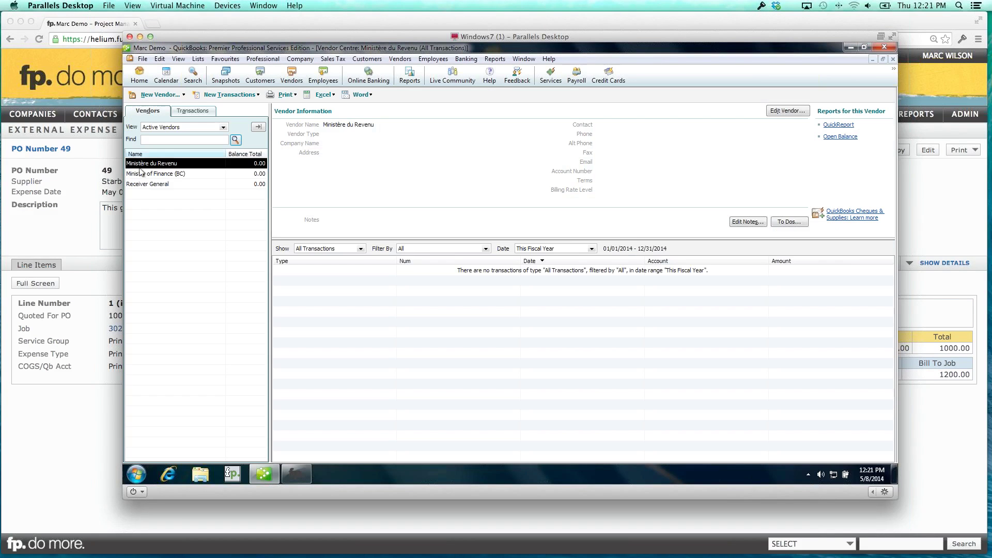
click(296, 474)
click(562, 318)
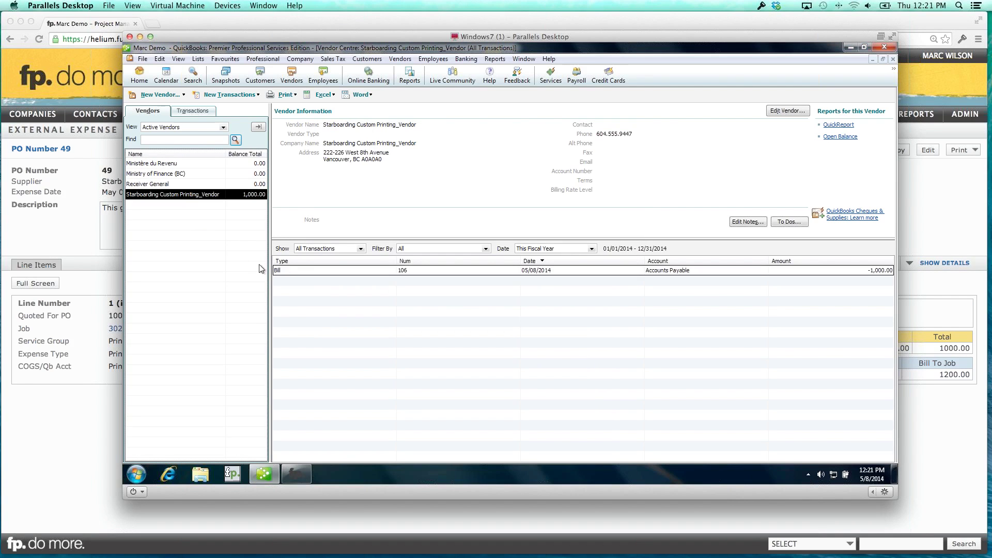
Open the Starboarding Custom Printing_Vendor bill numbered 106 and examine its memo and item description
double_click(419, 271)
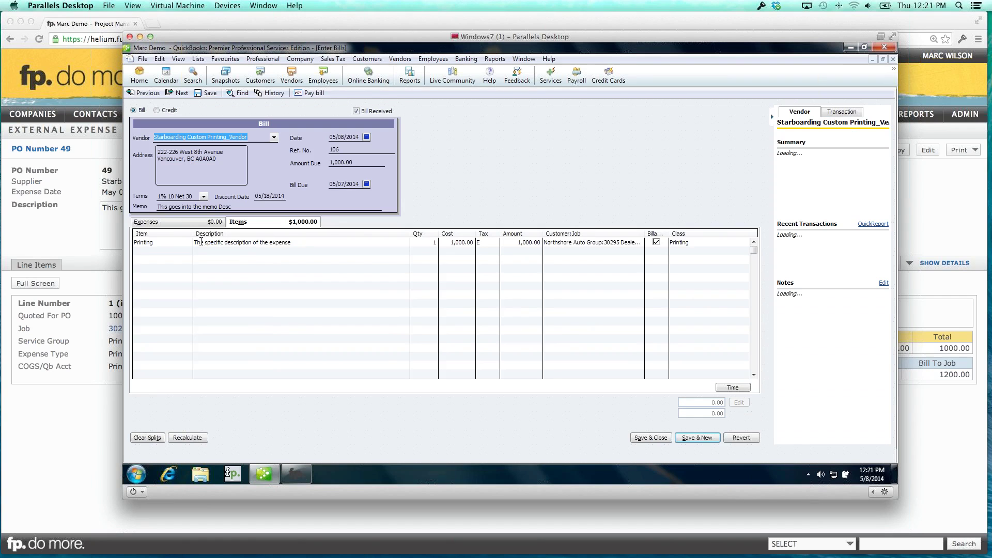
drag(158, 206, 244, 206)
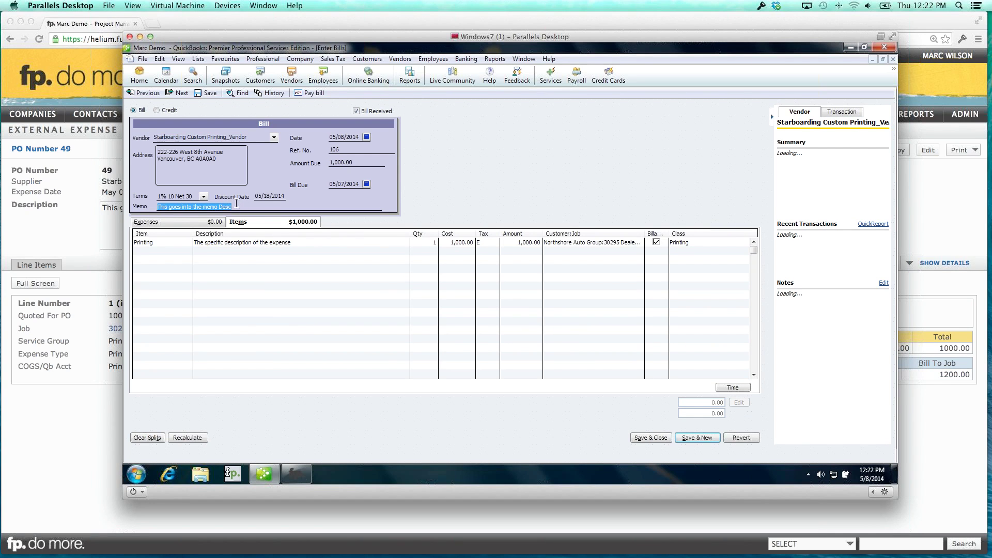
click(237, 205)
drag(196, 243, 293, 243)
click(287, 243)
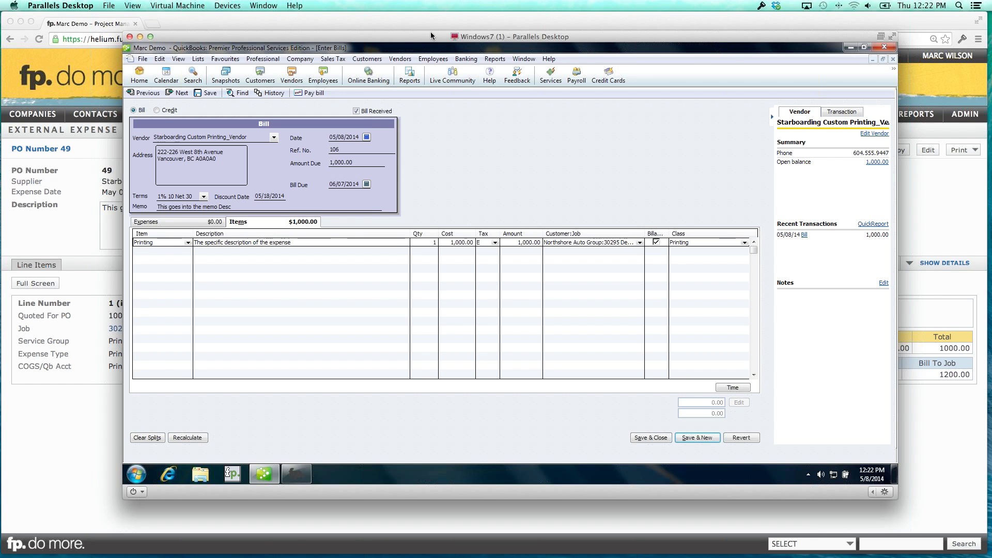
Return to Function Point in Chrome and reload the PO Number 49 expense to check its export status
drag(454, 29, 512, 32)
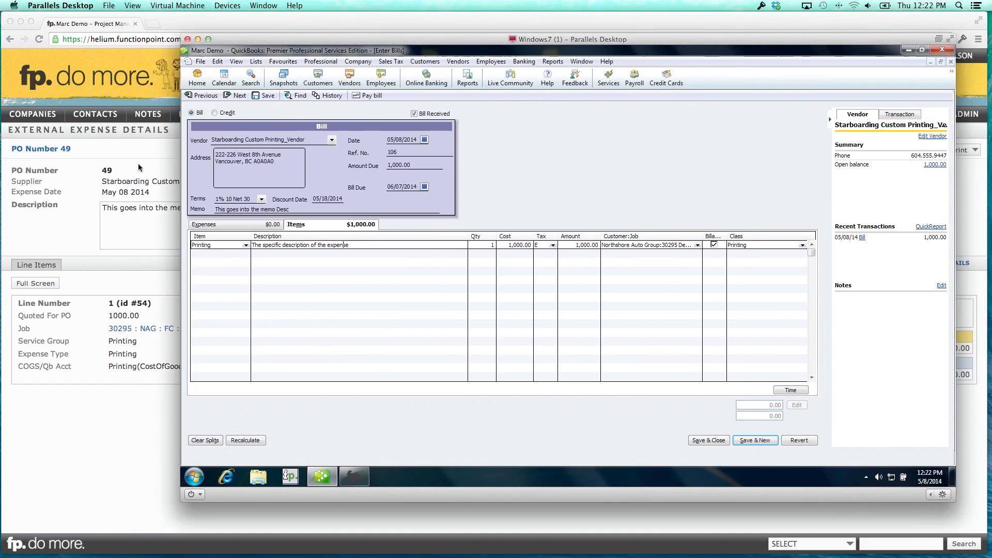
click(141, 166)
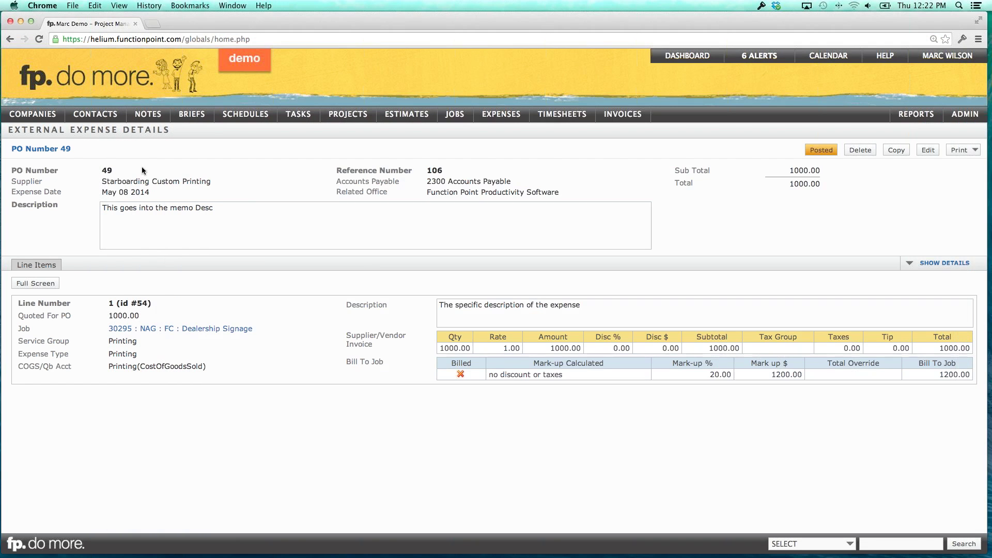
click(40, 150)
Switch back to QuickBooks, open bill 106 and check the Customer:Job assigned to its Printing item, keeping 30295 Dealership Signage
mouse_move(511, 556)
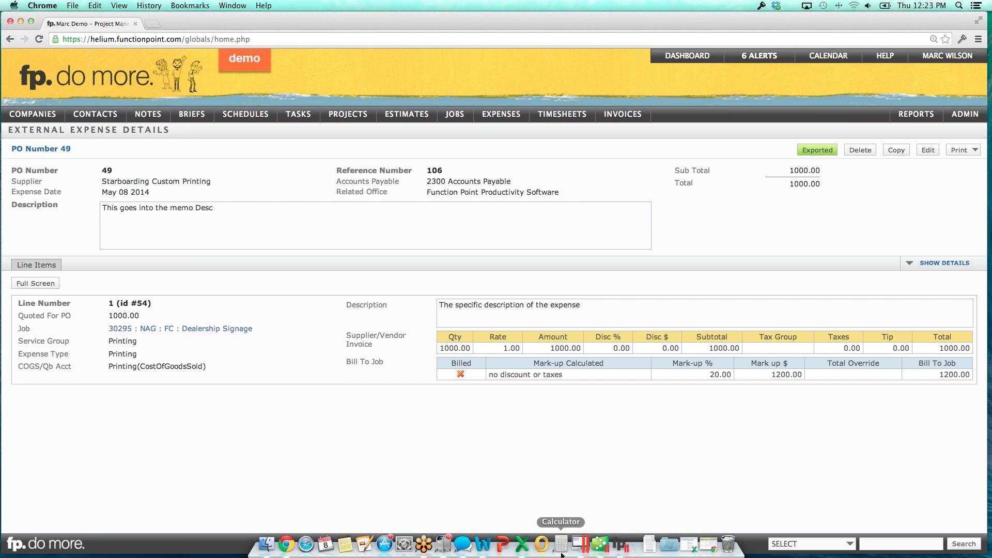
click(581, 548)
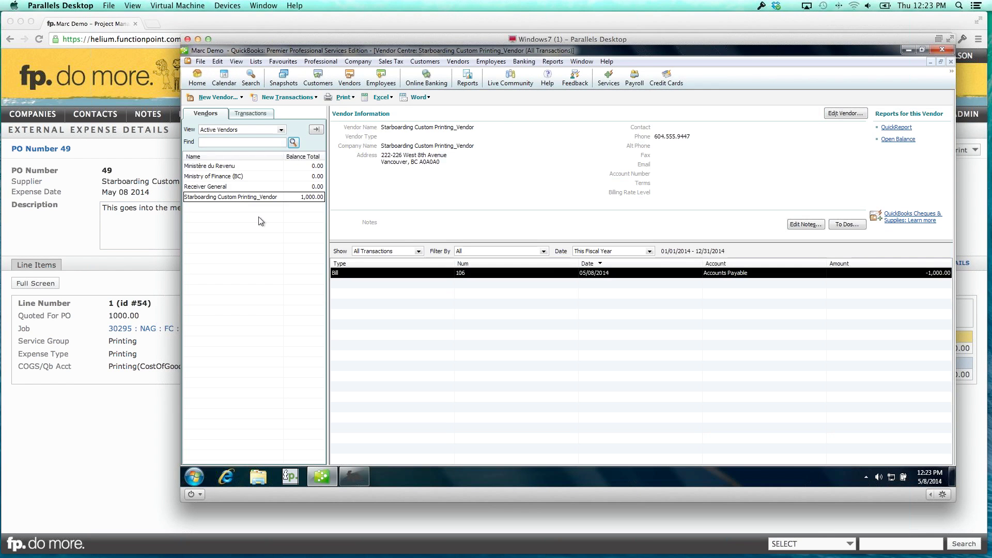
double_click(414, 274)
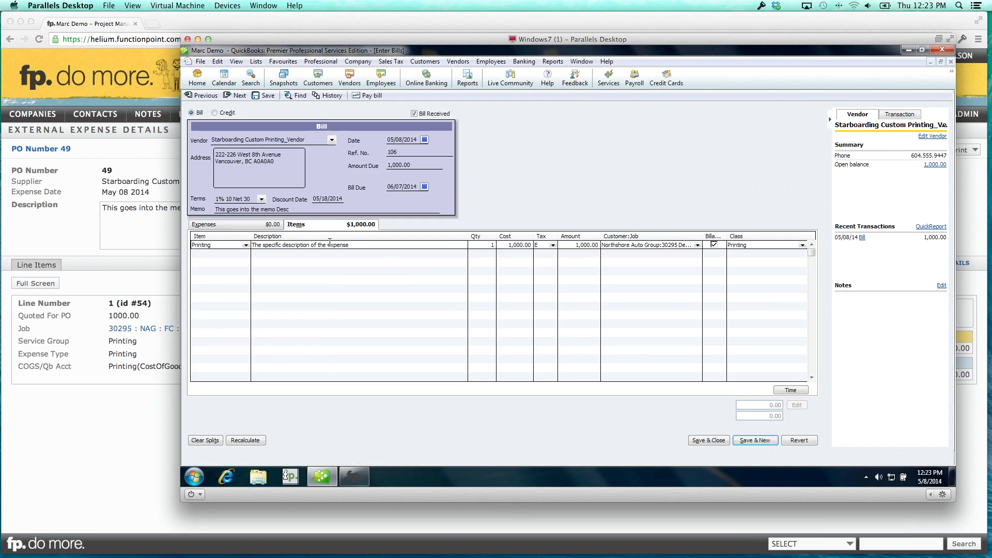
click(697, 246)
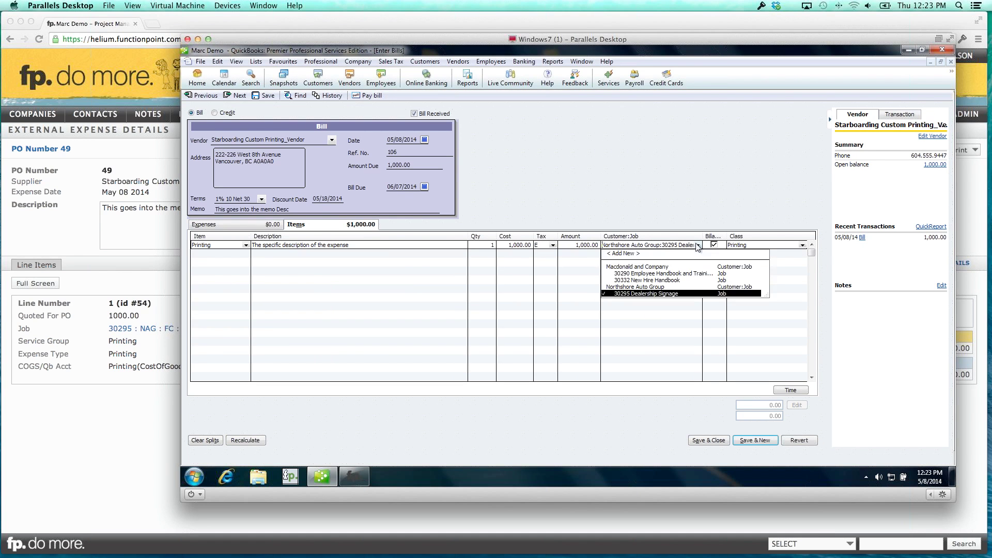
click(647, 295)
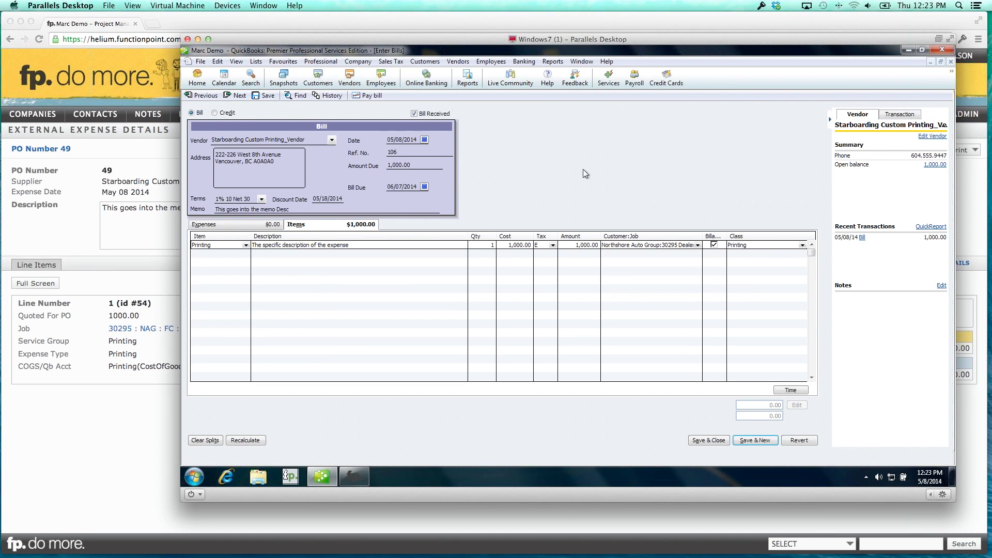
Return to Function Point in Chrome and find jobs with the company name "great atlantic"
click(125, 238)
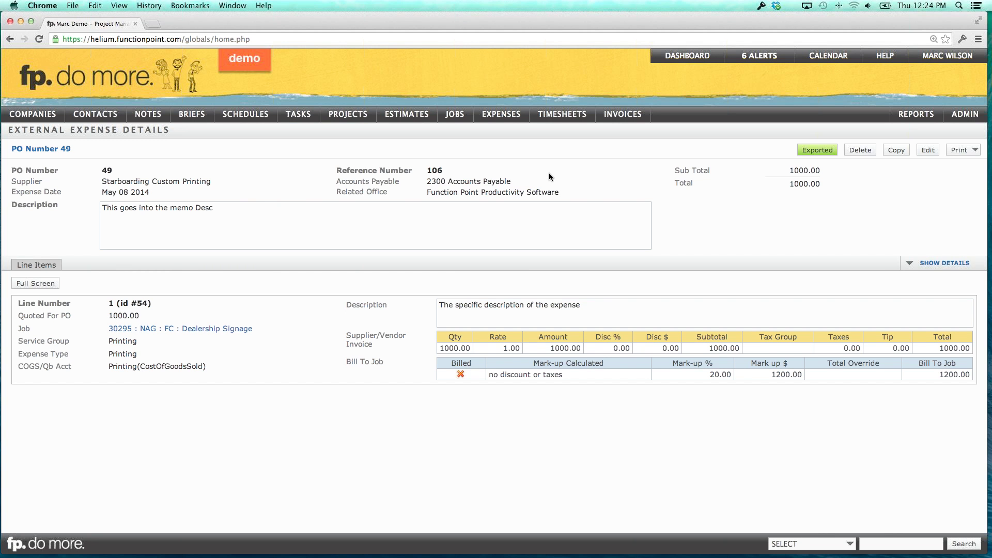
scroll(548, 176, down, 1)
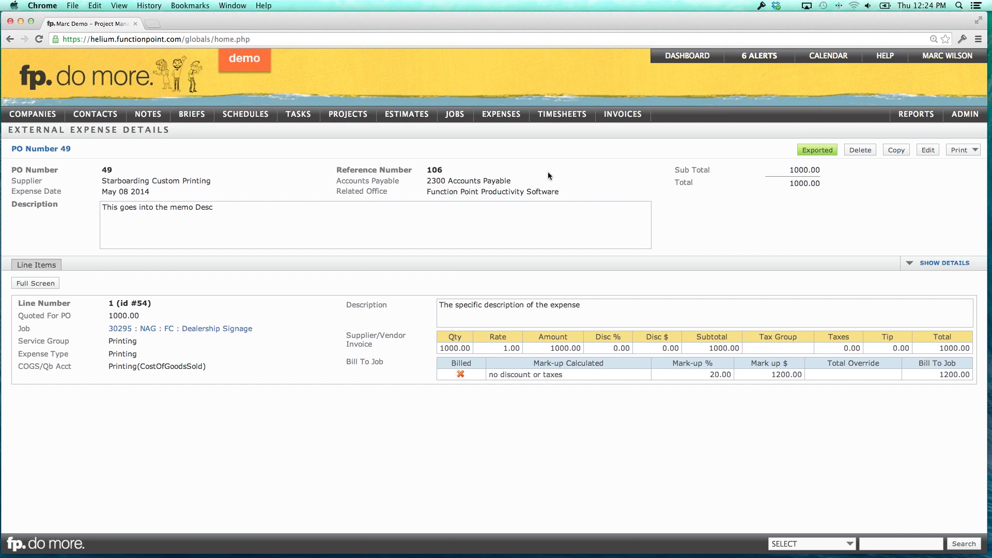
mouse_move(453, 115)
click(458, 135)
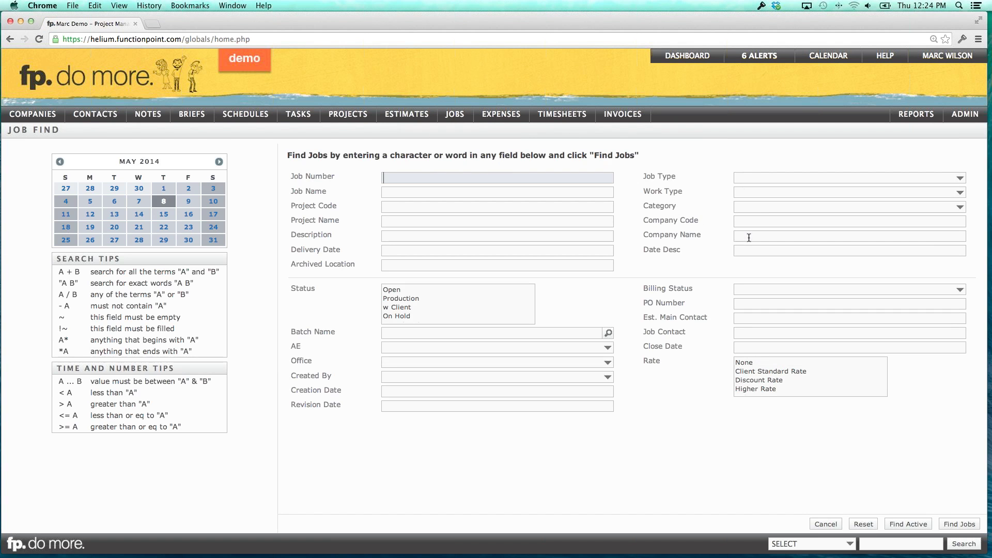
click(745, 237)
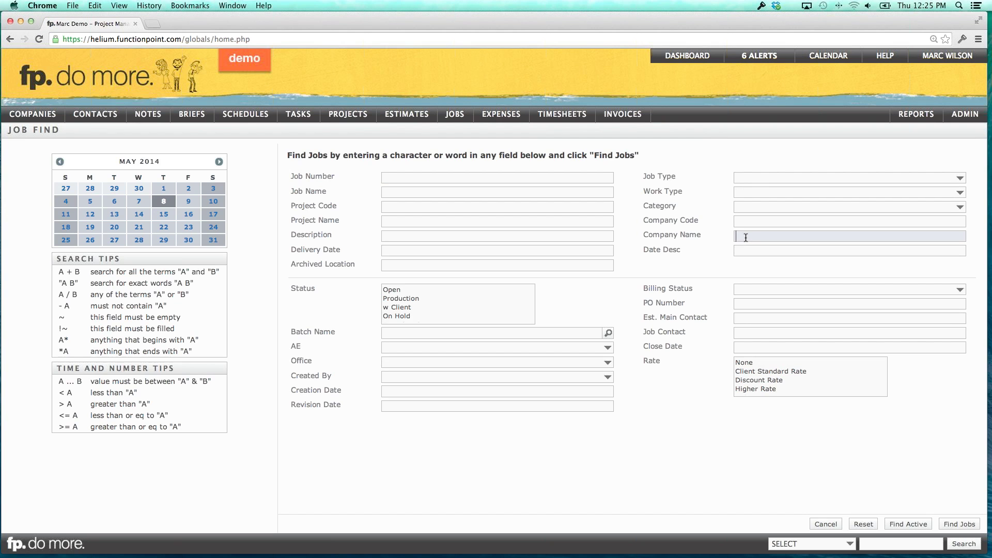
text(great atlanci)
key(BackSpace)
text(tic)
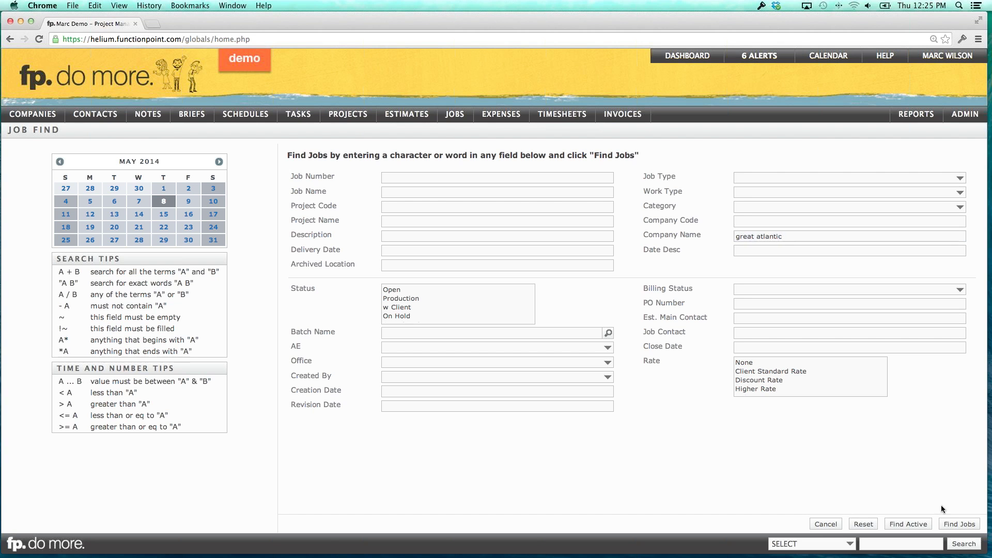
click(959, 524)
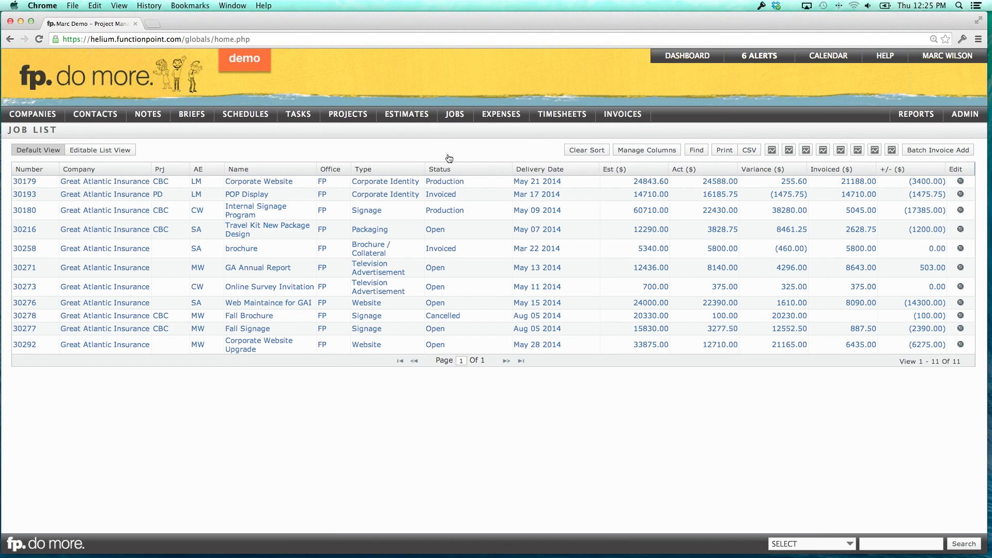
Find jobs with the company name "great atlantic" and a status of Open or Production
click(460, 129)
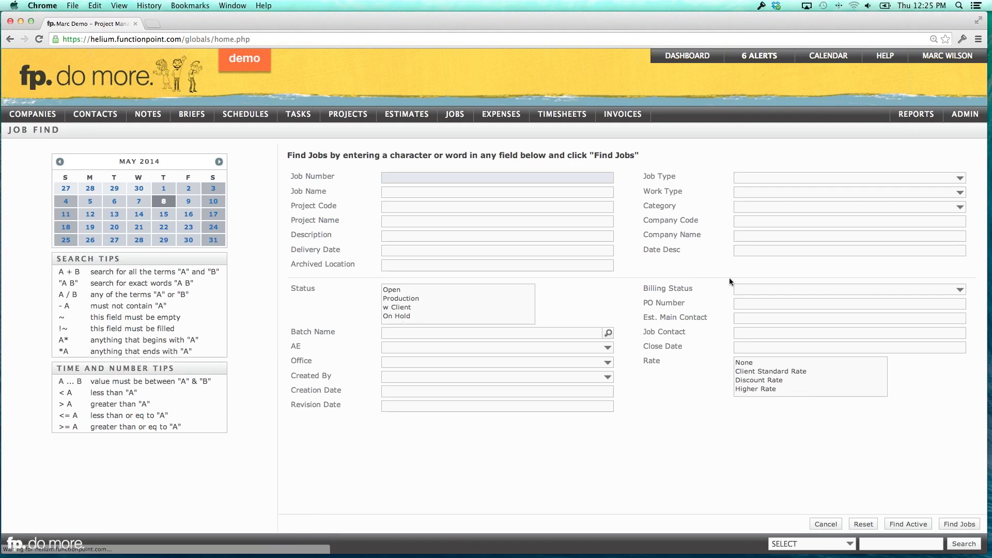
click(759, 235)
text(gtrat)
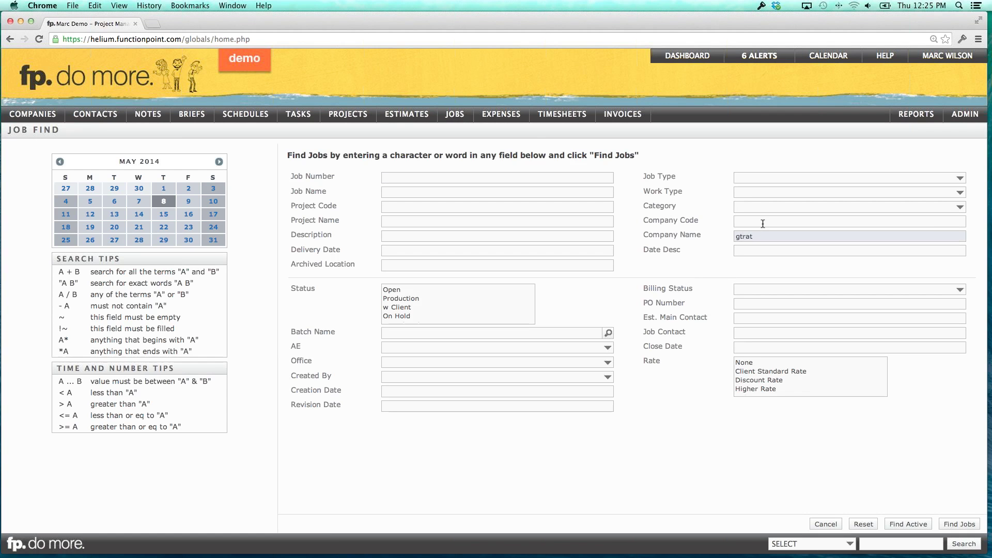
key(BackSpace)
key(BackSpace)
key(BackSpace)
text(reat atlantic)
drag(420, 290, 417, 300)
click(970, 524)
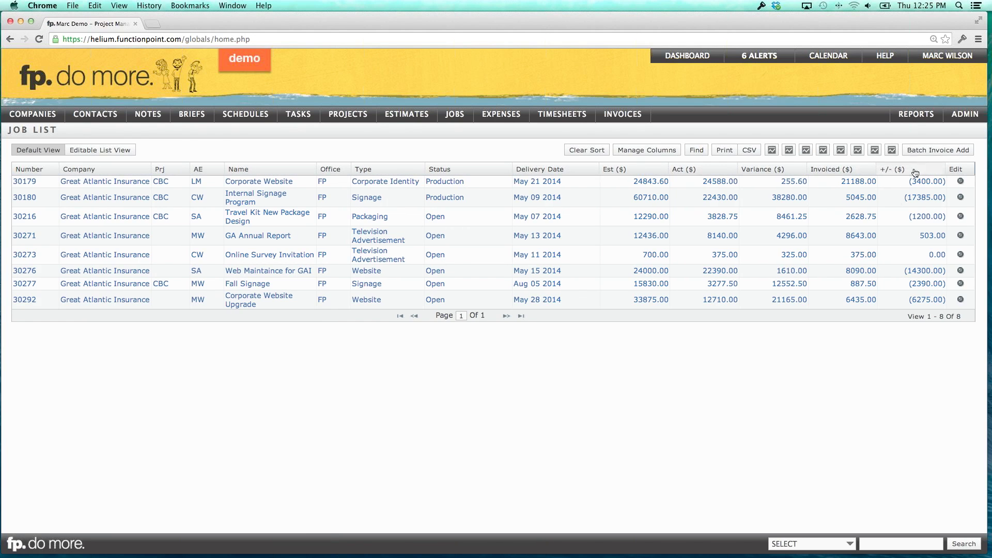
Start a batch invoice for the listed Great Atlantic Insurance jobs, combining them into one invoice with a blank tax group
click(928, 150)
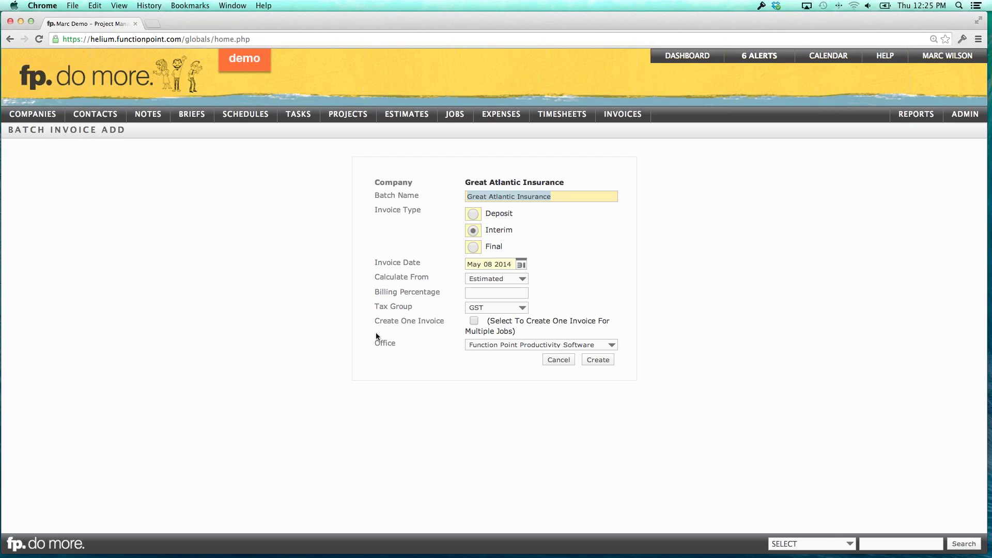
drag(375, 319, 444, 320)
click(444, 321)
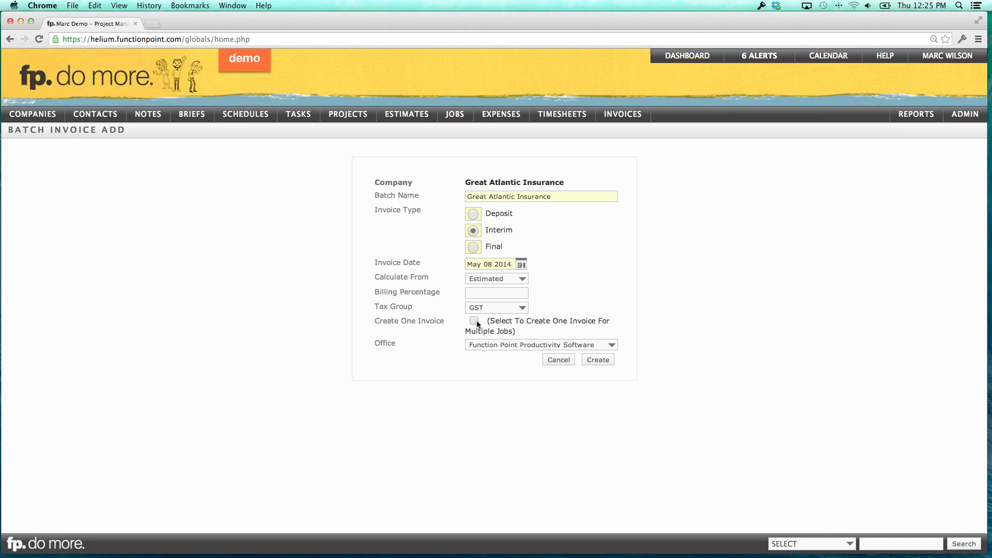
click(474, 321)
click(490, 308)
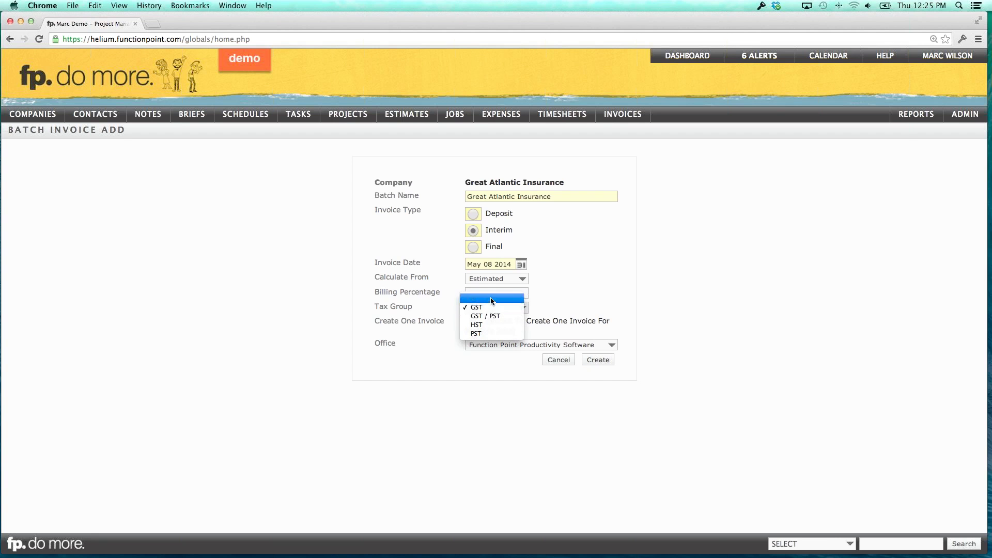
click(491, 296)
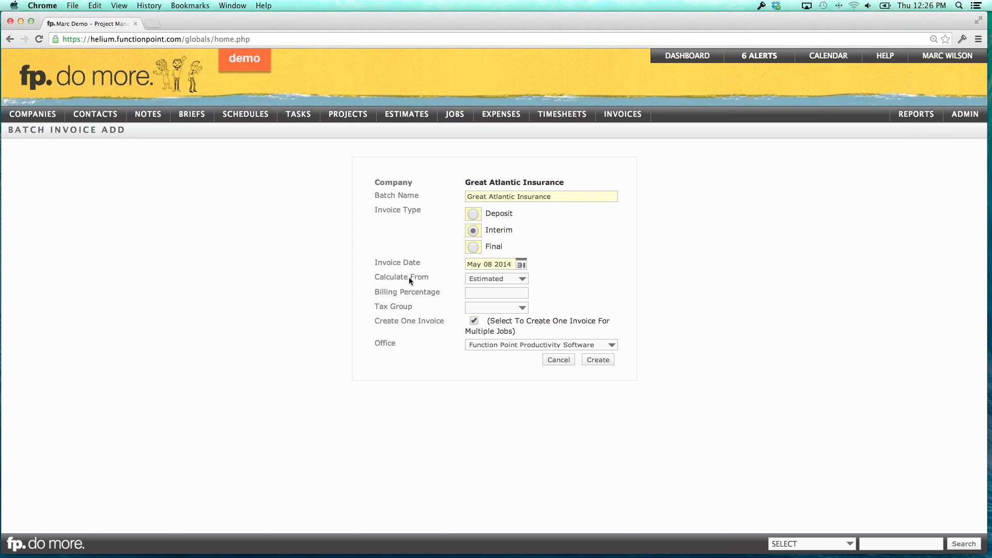
Set the batch invoice's billing percentage to 25 and create the batch
click(495, 292)
text(25)
click(420, 261)
click(598, 360)
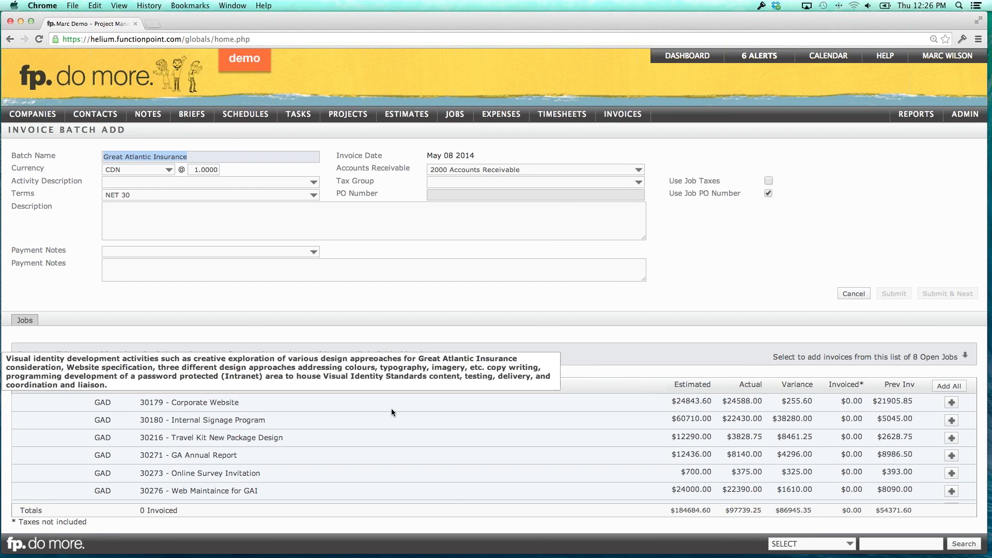
Add jobs 30179 Corporate Website, 30180 Internal Signage Program and 30216 Travel Kit New Package Design to the batch invoice
drag(175, 402, 225, 450)
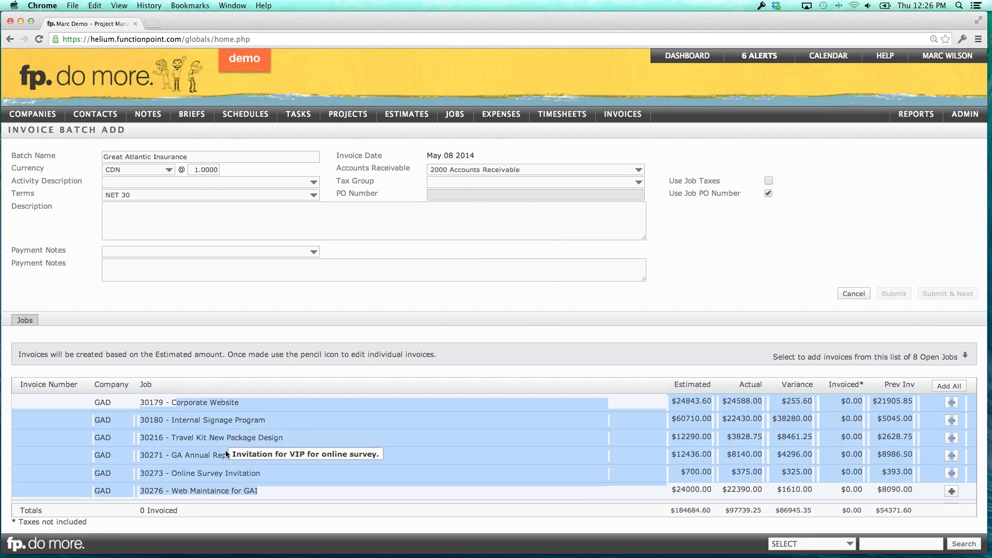
click(225, 451)
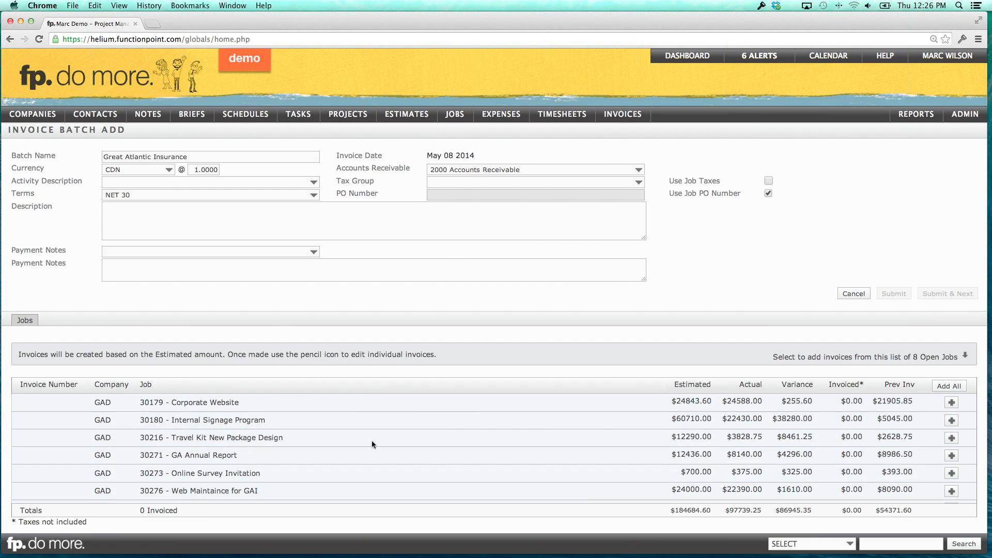
click(952, 403)
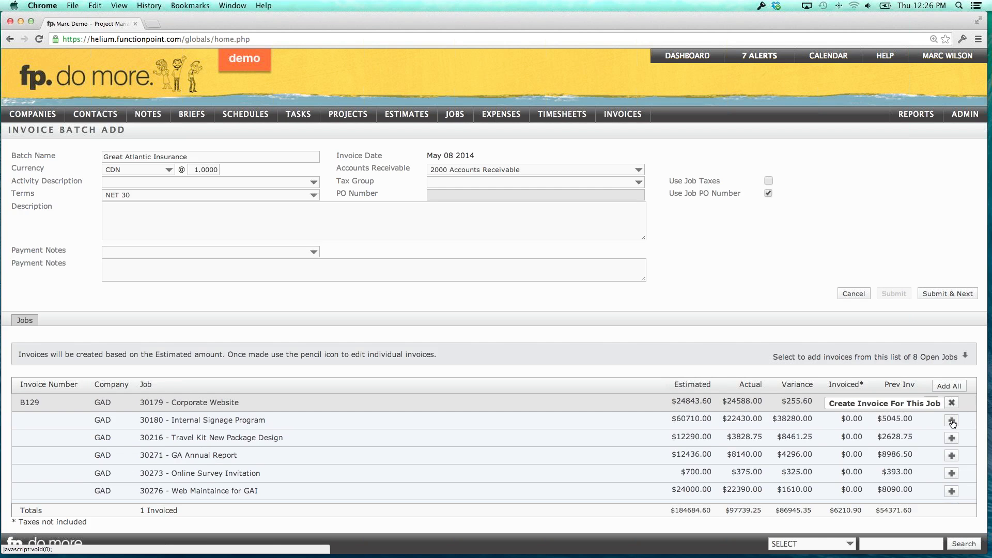
click(953, 423)
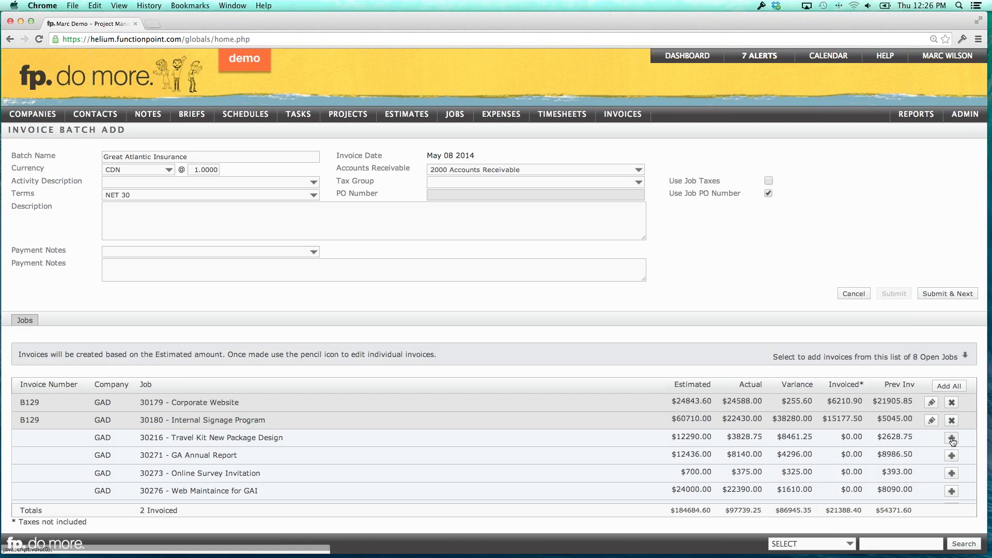
click(951, 439)
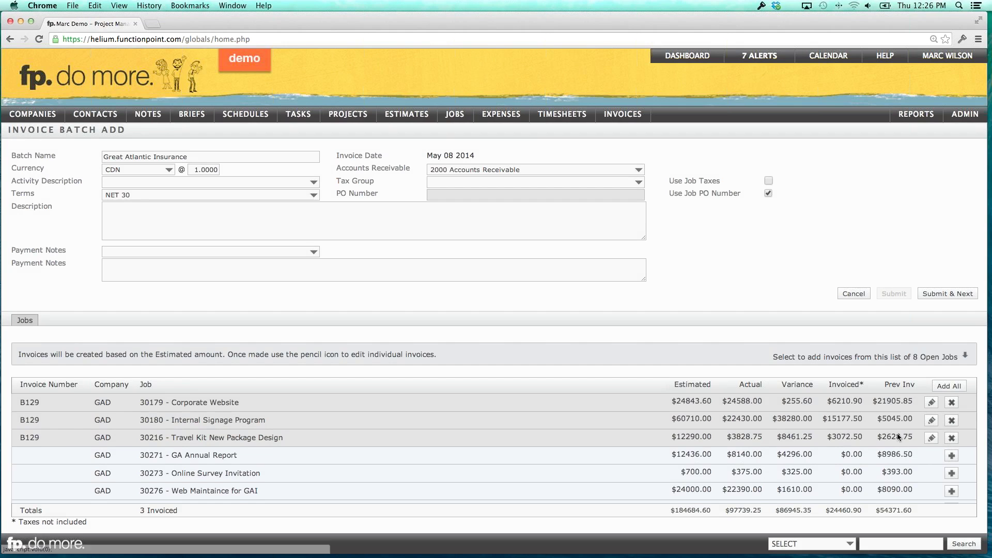
Open the invoice lines of job 30179 Corporate Website and examine the service options for its Research line
click(932, 402)
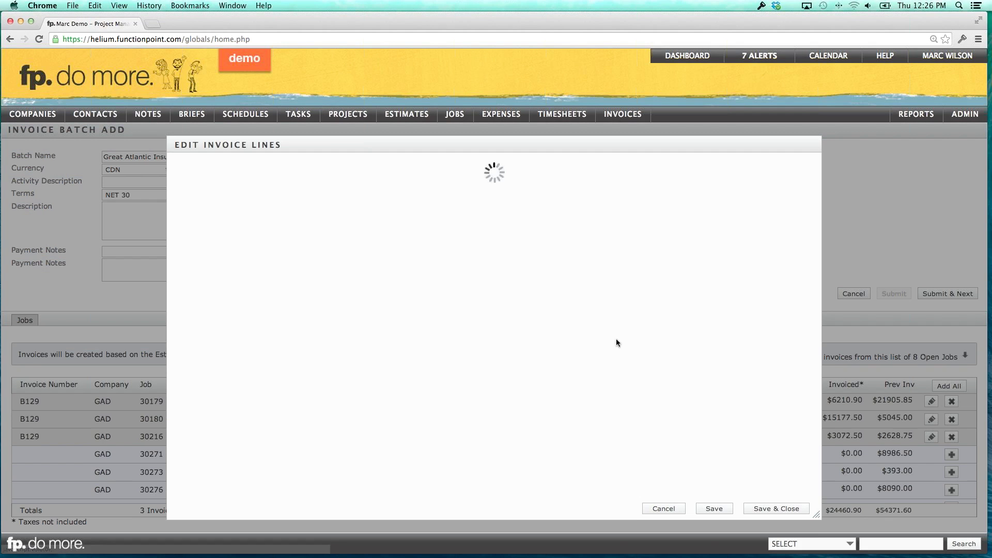
click(243, 268)
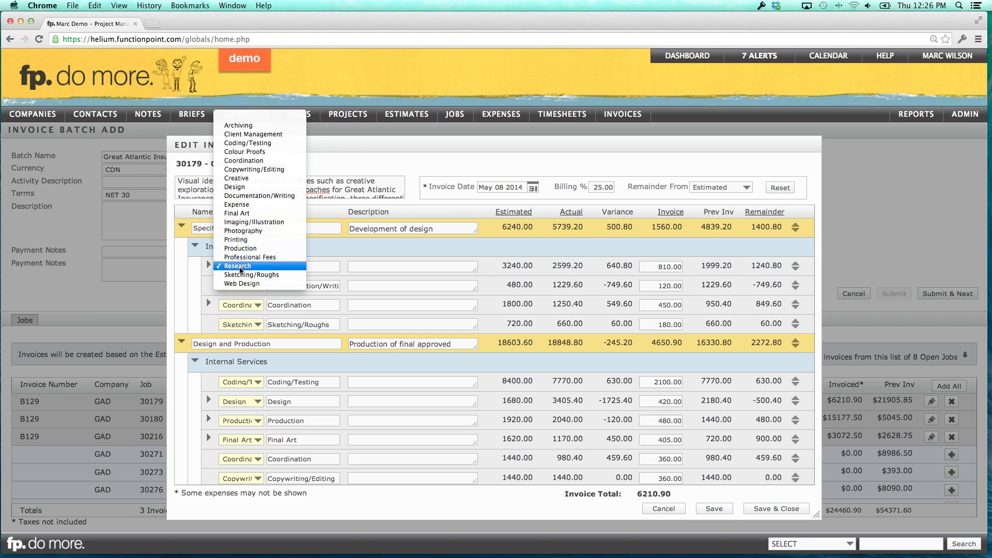
click(242, 268)
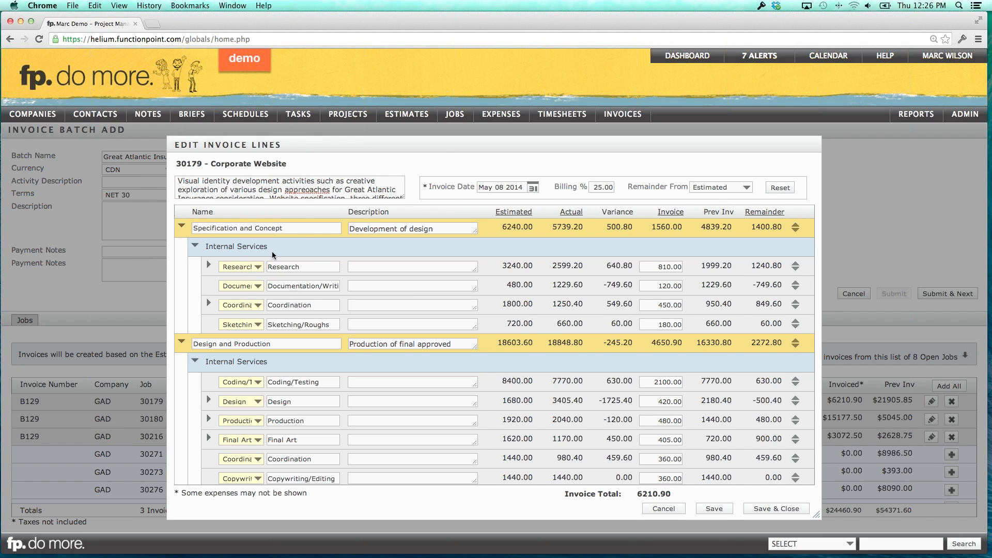
Try saving the invoice lines with the Research line's service left blank, and set that service back to Research
click(246, 265)
click(244, 126)
click(713, 509)
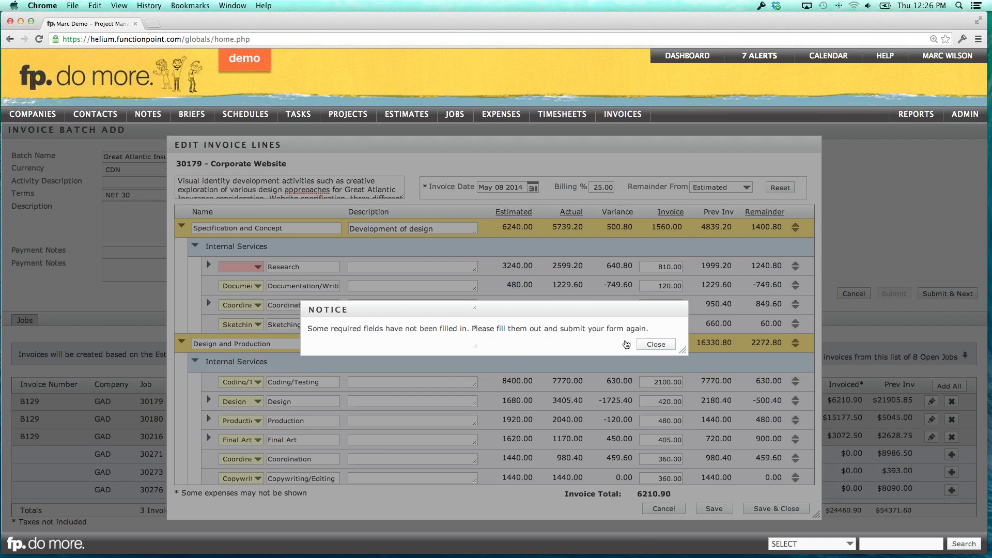
click(627, 345)
click(248, 267)
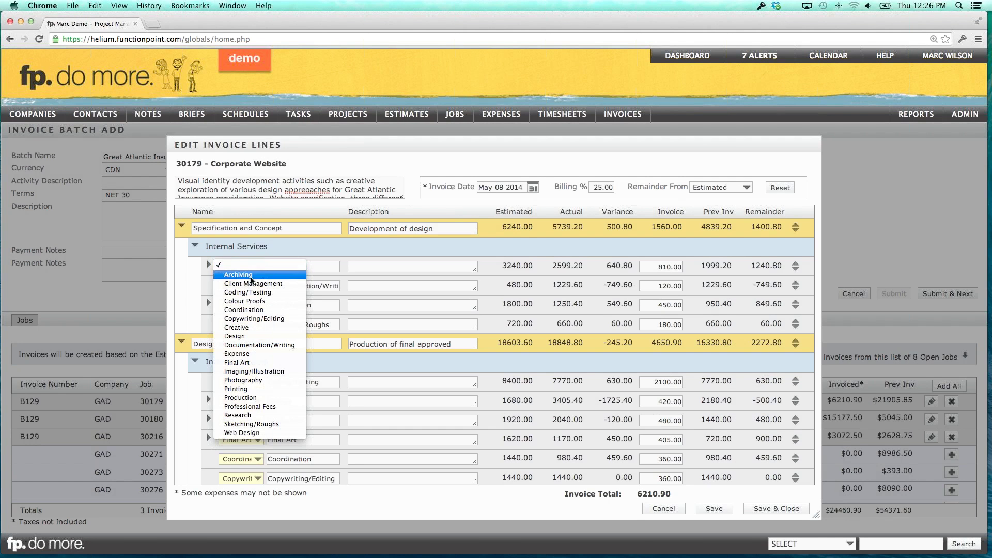
click(238, 415)
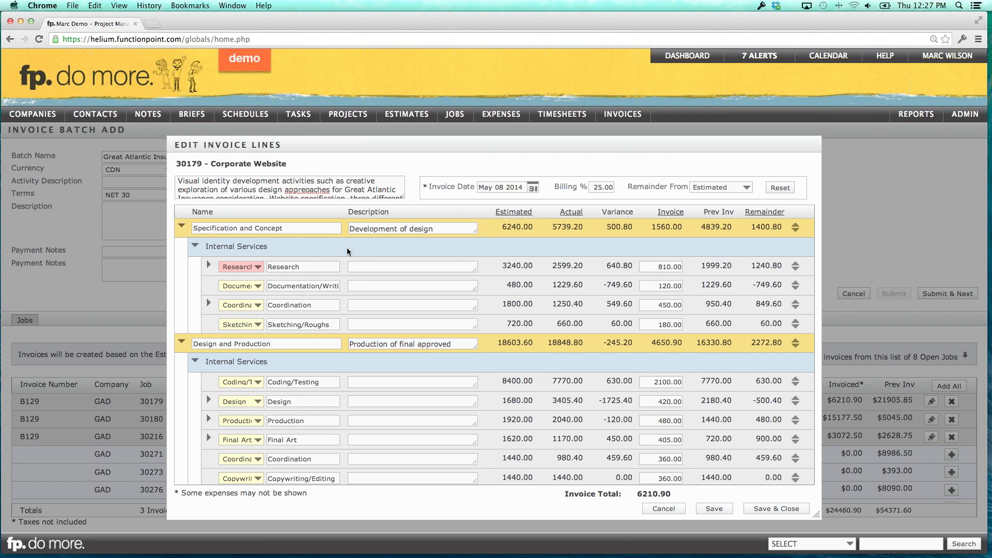
Review the admin accounting integration options and the Research line's service list, and close the invoice lines without saving
click(263, 267)
click(279, 266)
mouse_move(964, 114)
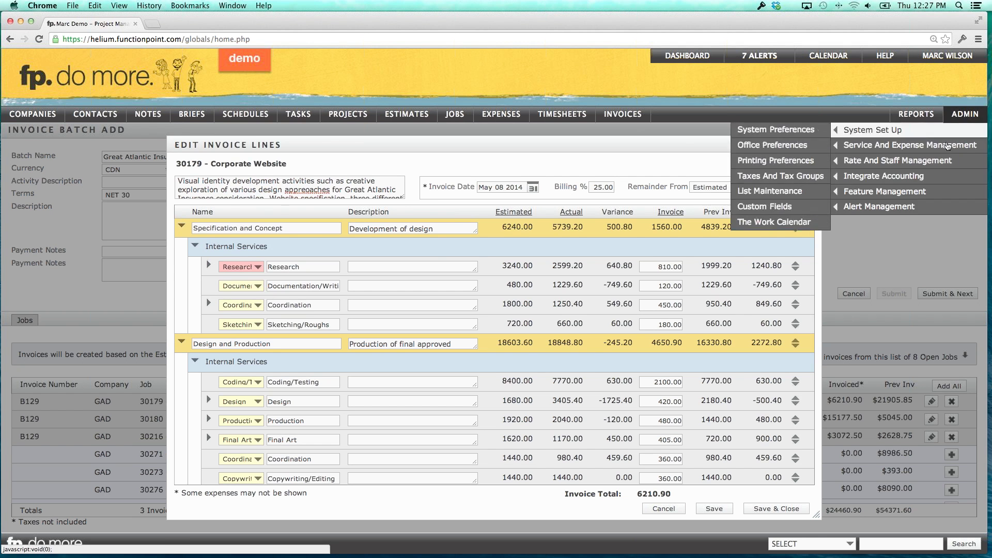
mouse_move(889, 178)
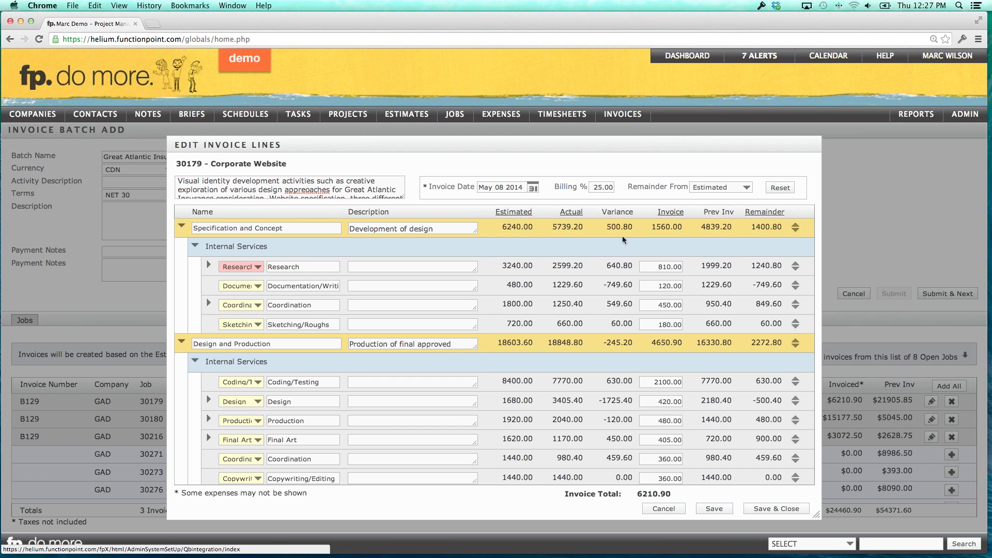
click(244, 270)
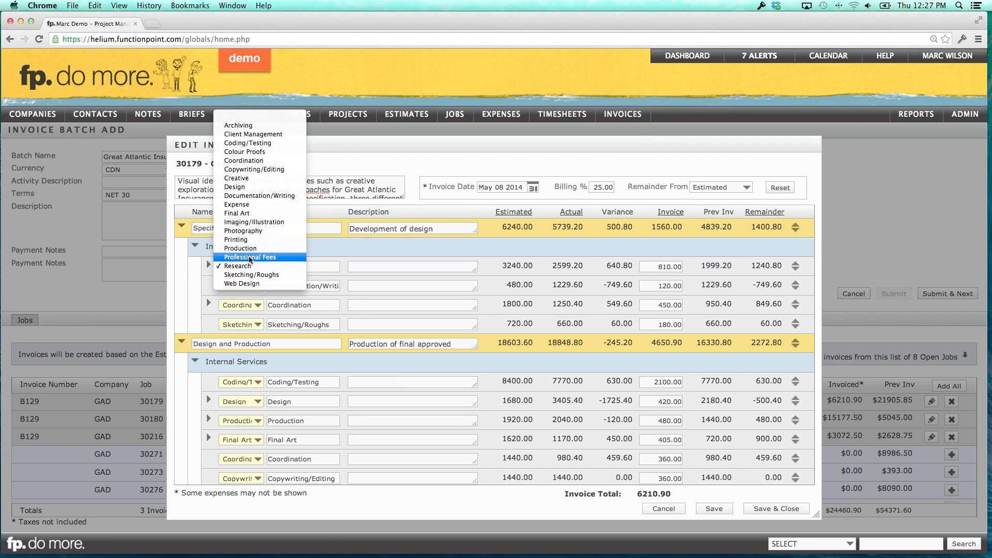
click(325, 243)
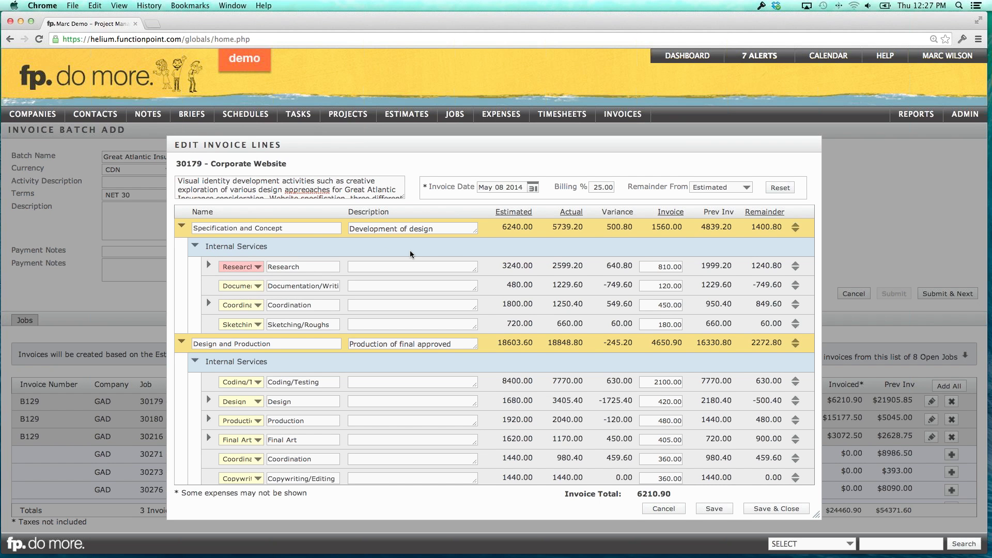
scroll(448, 244, down, 1)
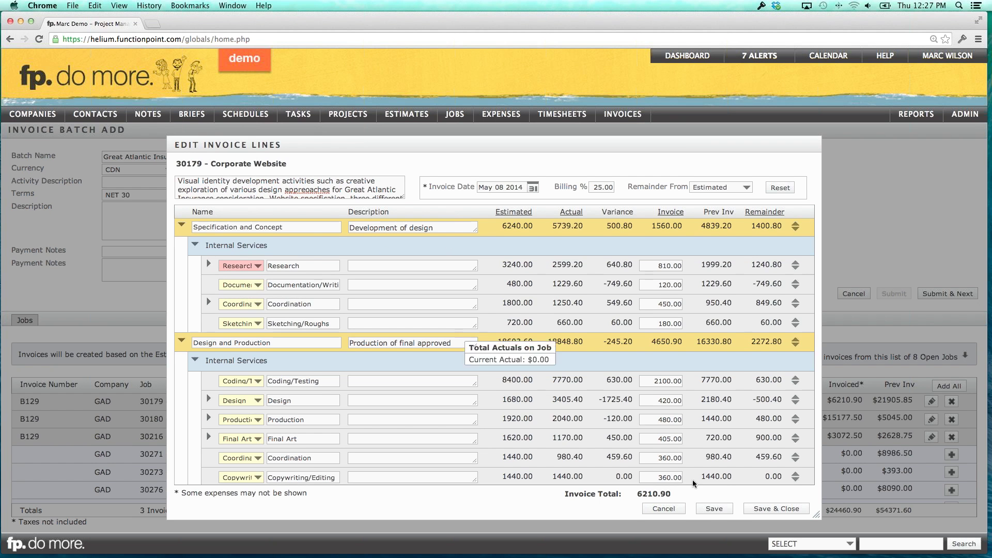
click(664, 510)
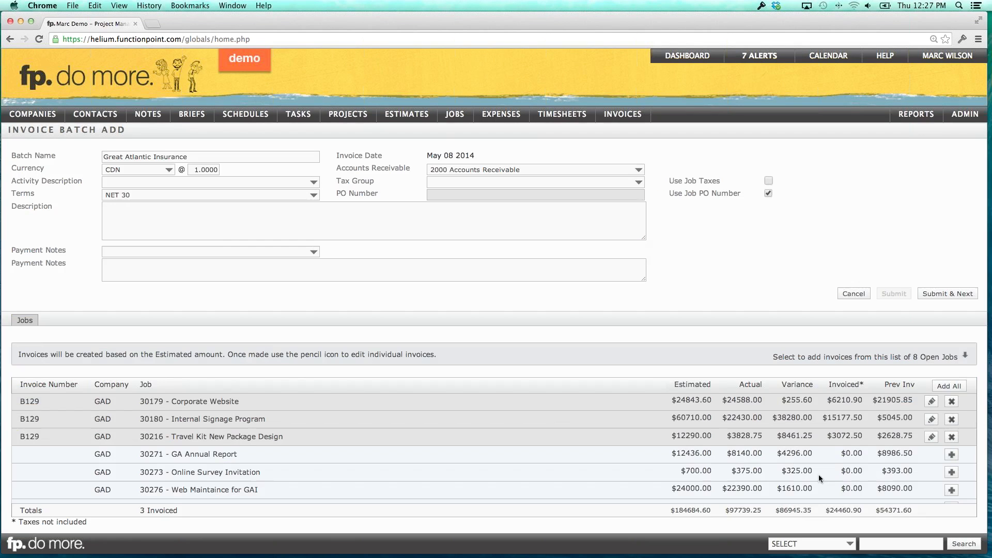
Review the invoice lines of job 30180 Internal Signage Program down to its Printing expenses and close them without saving
click(931, 420)
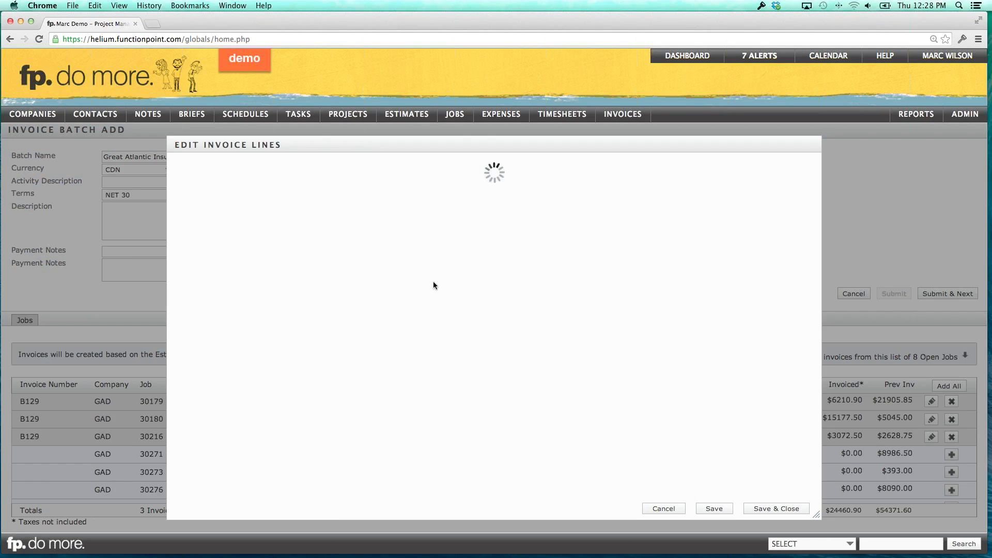
scroll(439, 311, down, 1)
scroll(442, 315, down, 10)
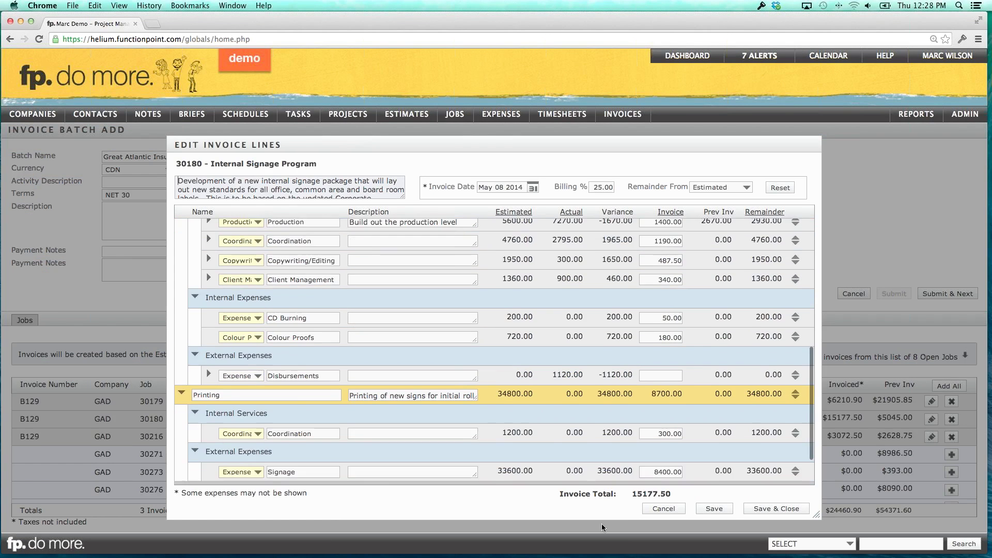
click(664, 509)
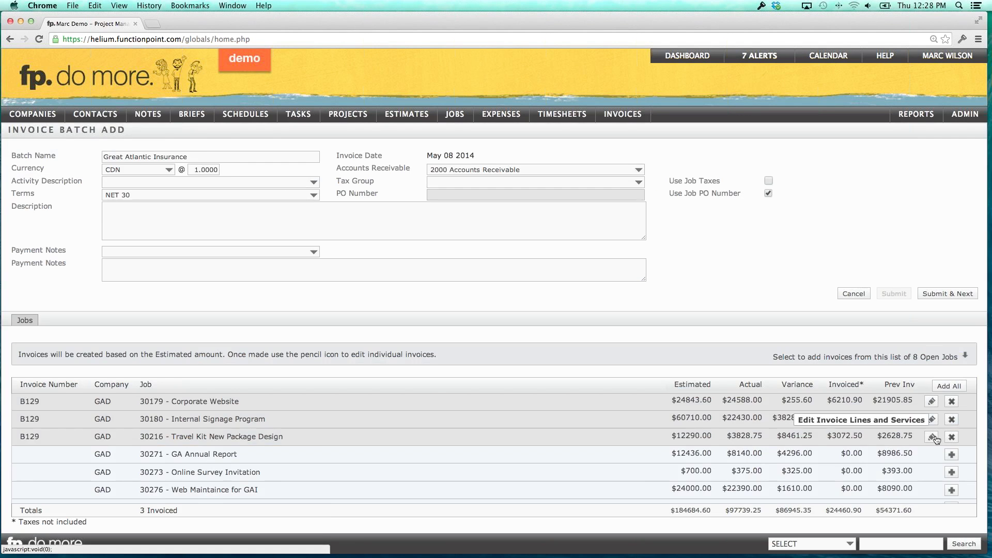
Review the services and invoice amounts of job 30216 Travel Kit New Package Design and close its lines without saving
click(935, 437)
scroll(415, 284, down, 5)
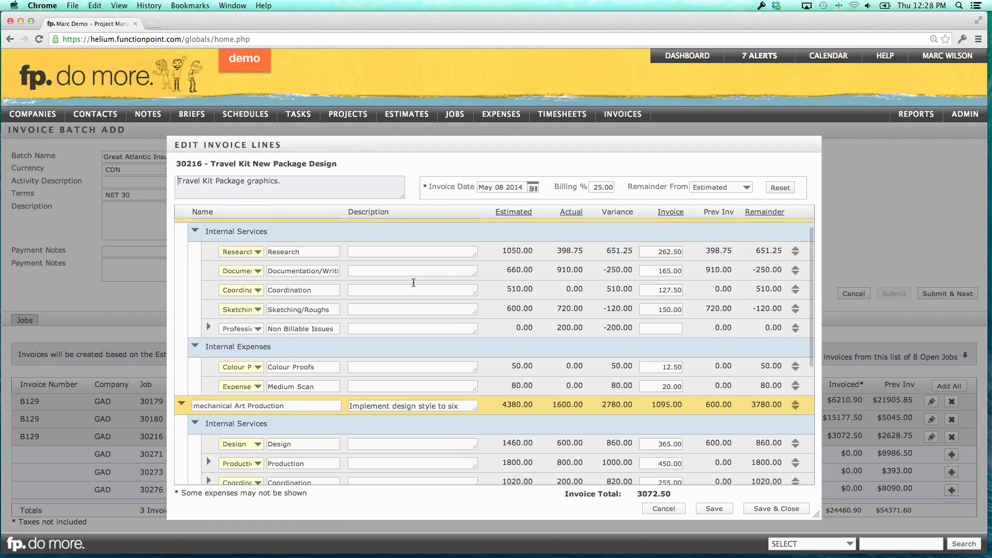
scroll(237, 360, up, 8)
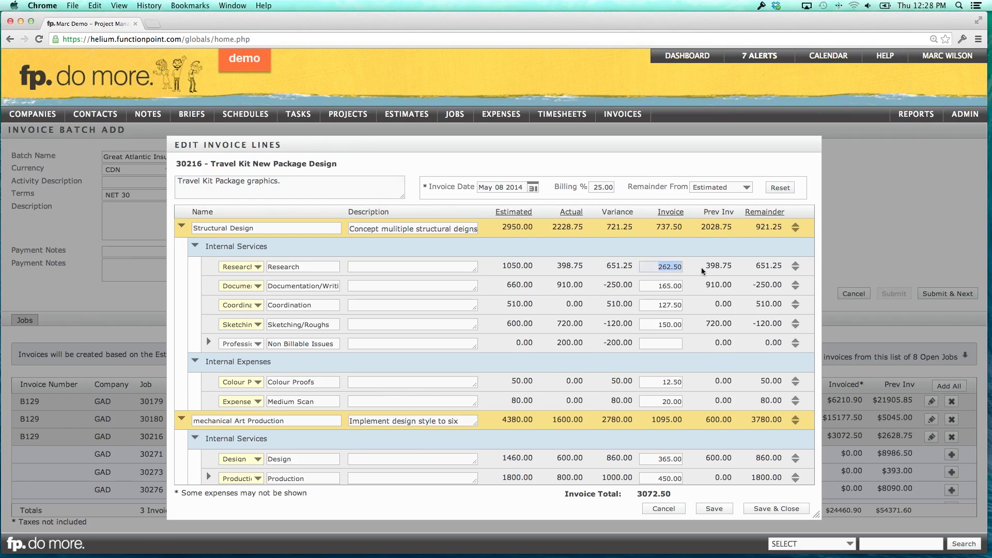
scroll(709, 433, down, 1)
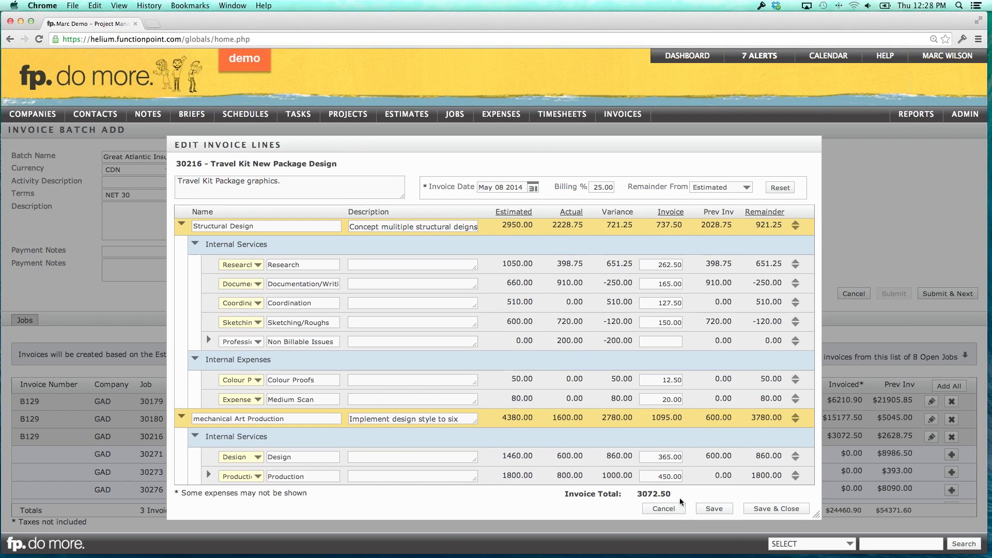
click(663, 508)
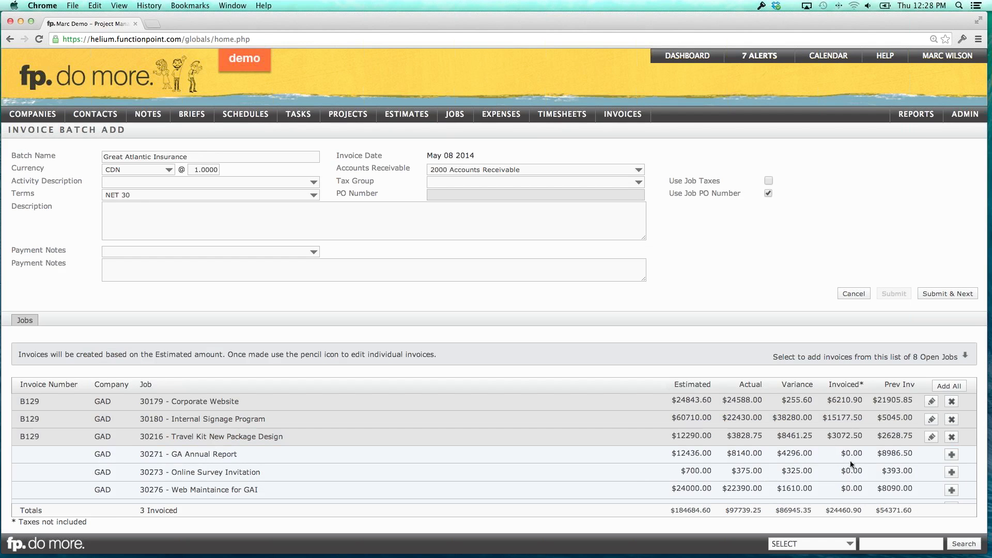
Check the batch's invoiced total, submit the batch invoice and review the three jobs listed in its details
mouse_move(832, 507)
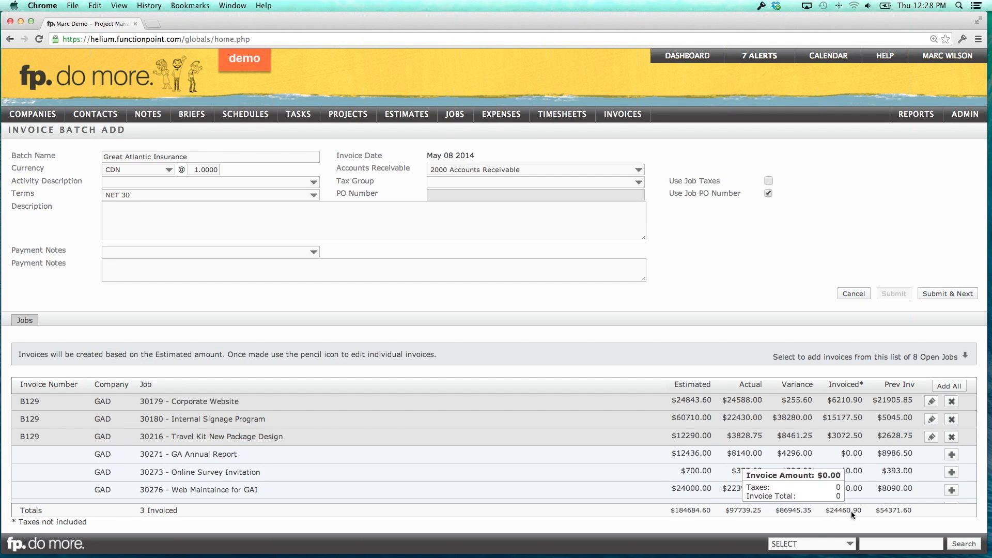
click(938, 295)
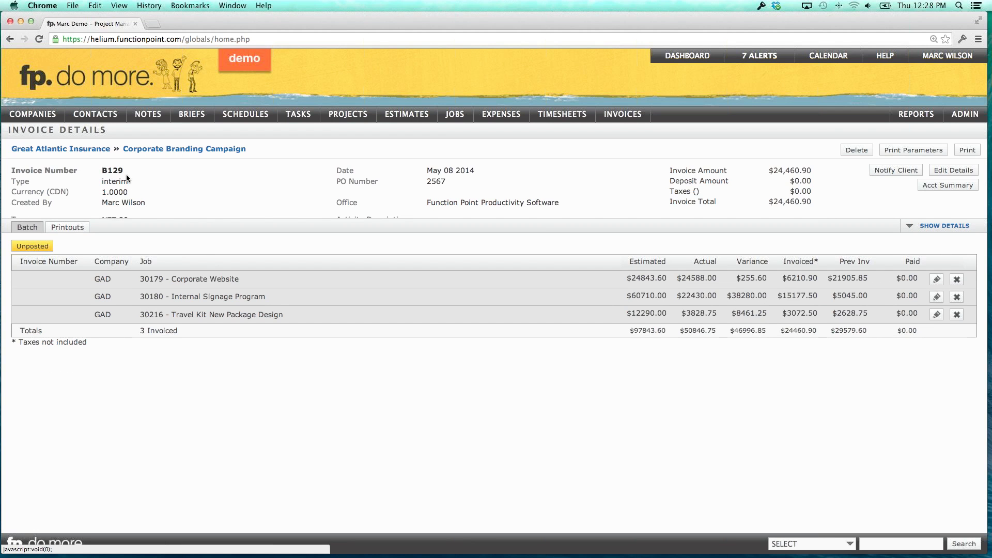
drag(181, 278, 206, 337)
click(204, 337)
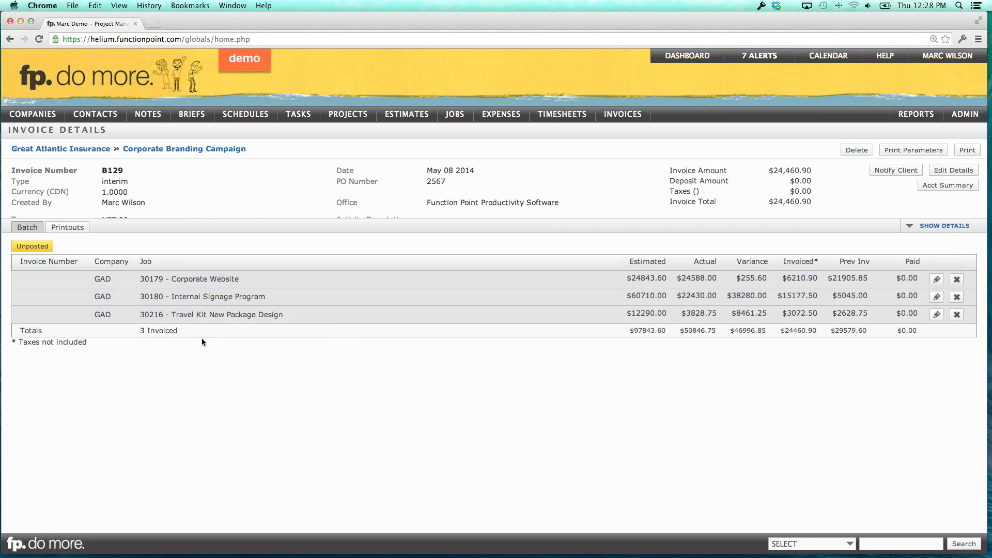
Post batch invoice B129, switch to QuickBooks, close the bill and Vendor Centre, and open the Customer Centre
click(45, 251)
mouse_move(443, 550)
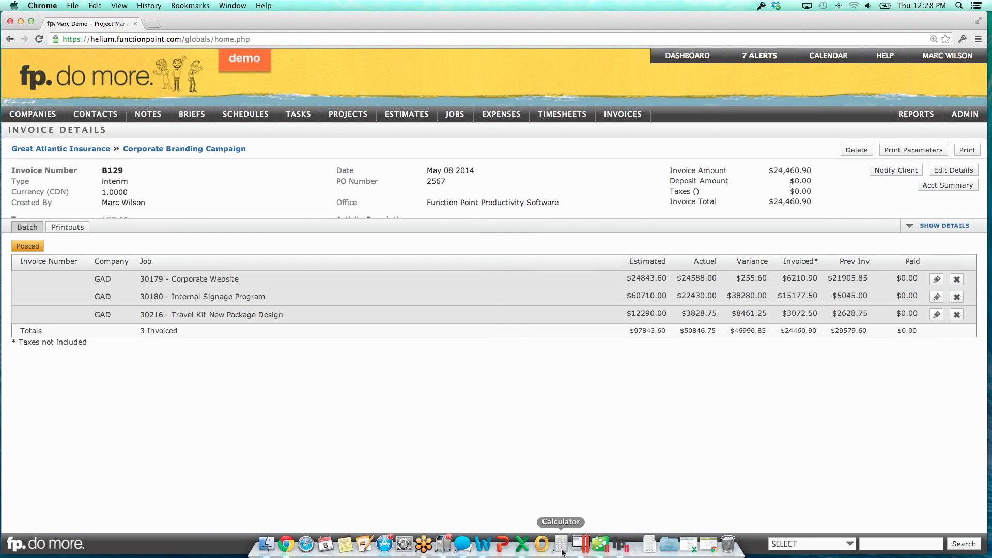
click(608, 546)
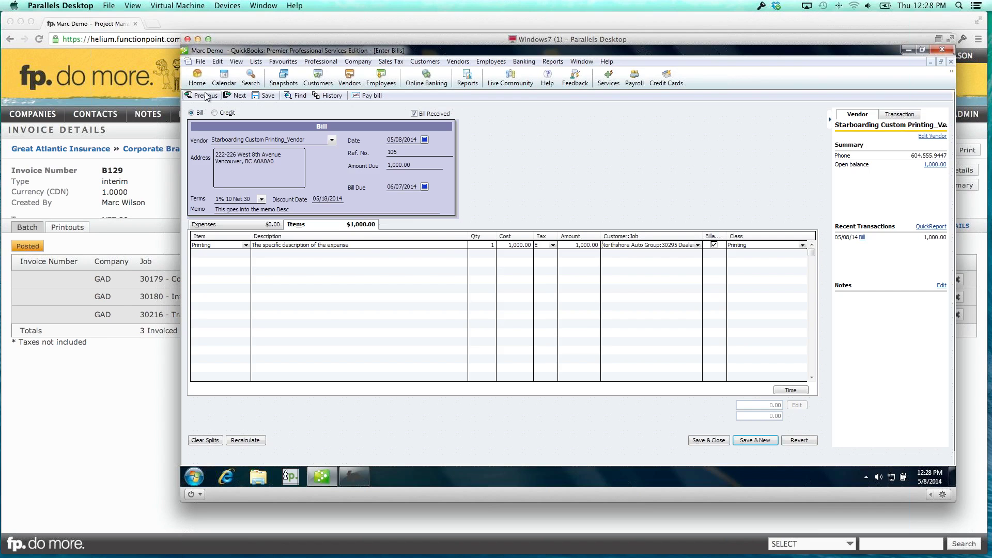
click(951, 63)
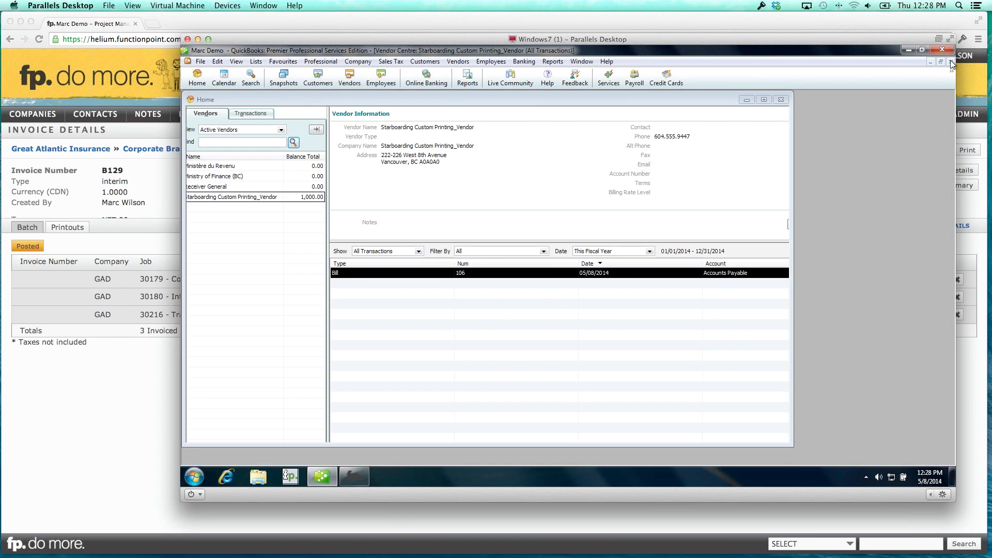
click(951, 61)
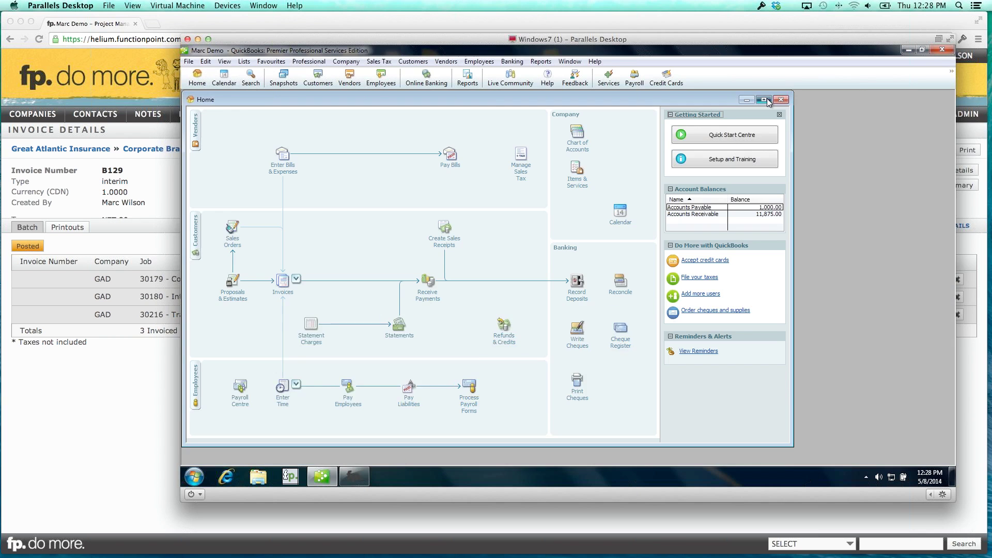
click(188, 221)
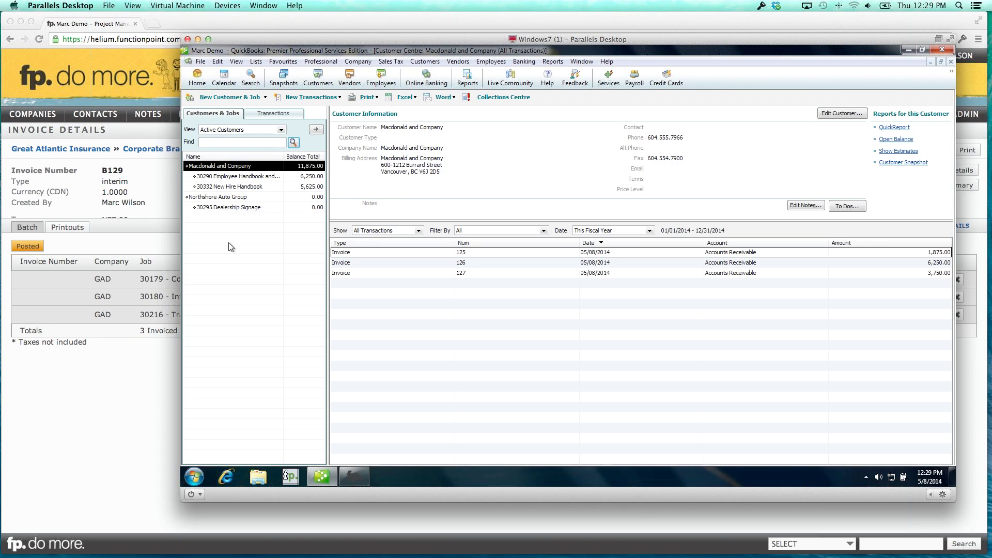
Check the batch's three jobs in Function Point and run the sync to bring the posted batch invoice into QuickBooks
click(170, 204)
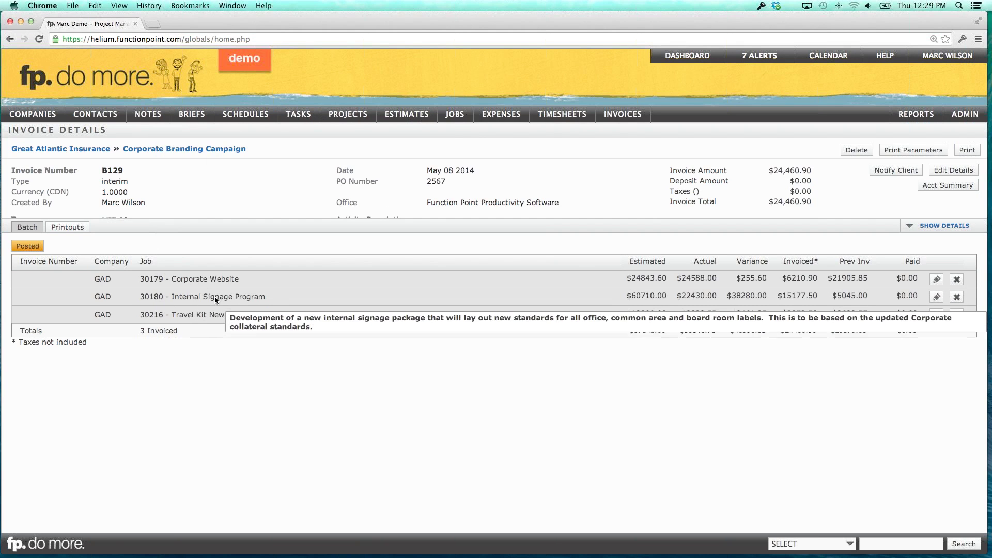
mouse_move(216, 310)
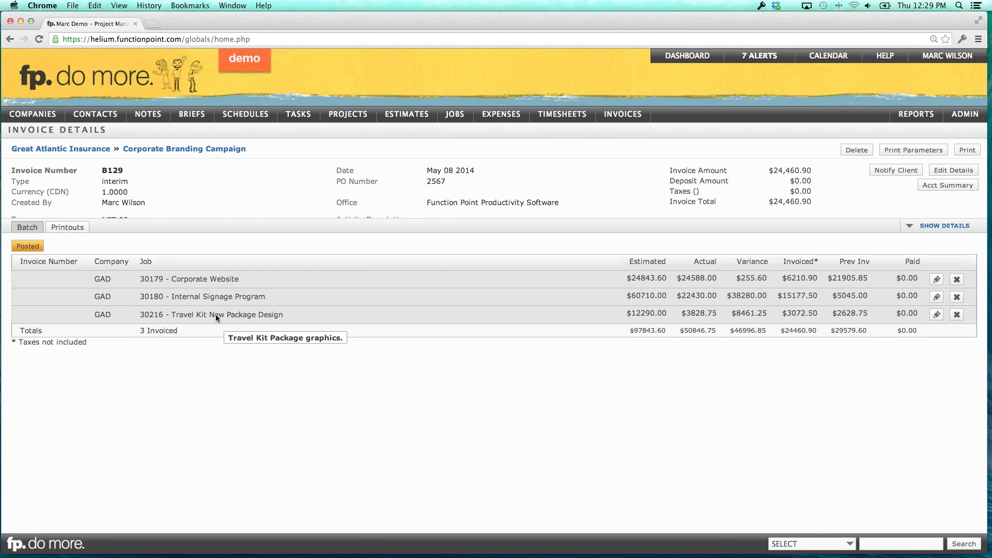
mouse_move(286, 553)
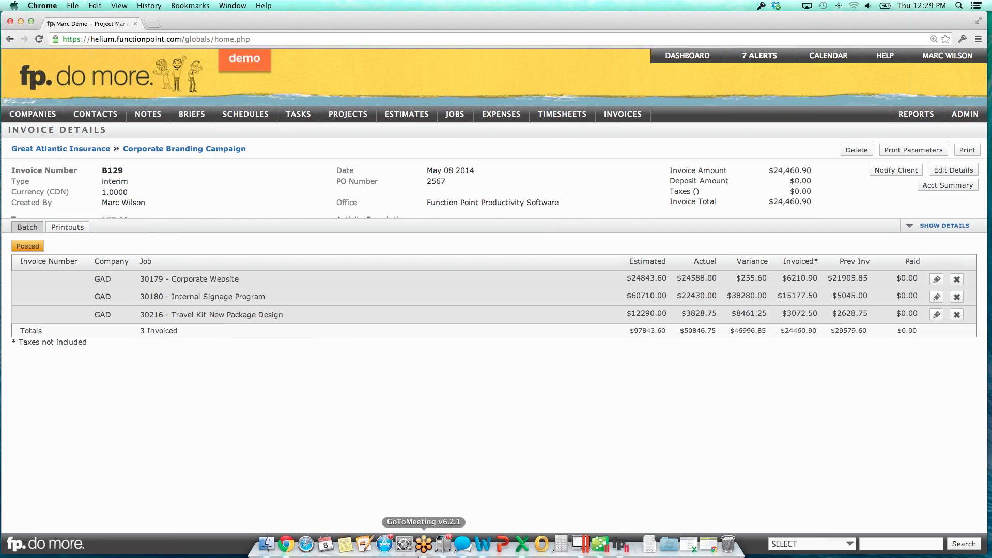
click(575, 548)
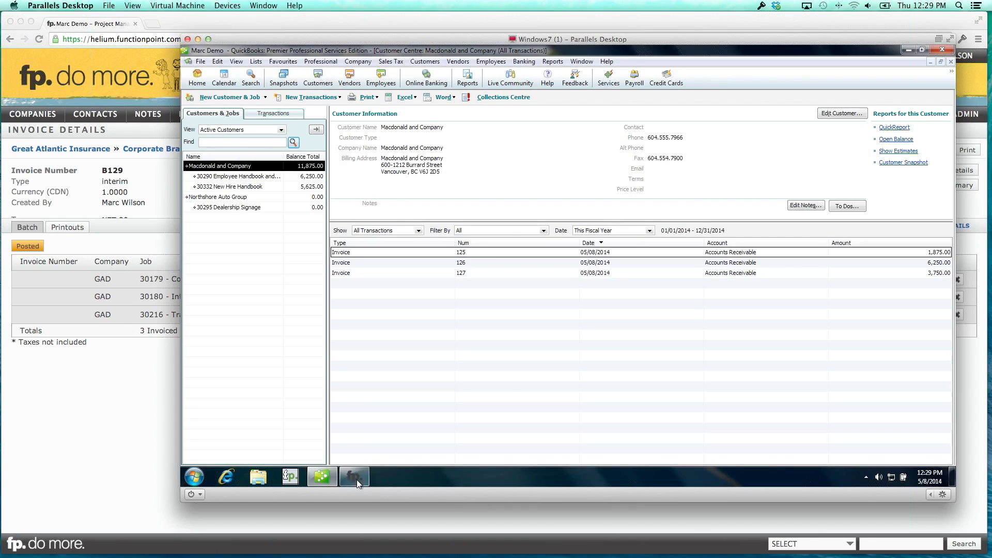
click(638, 322)
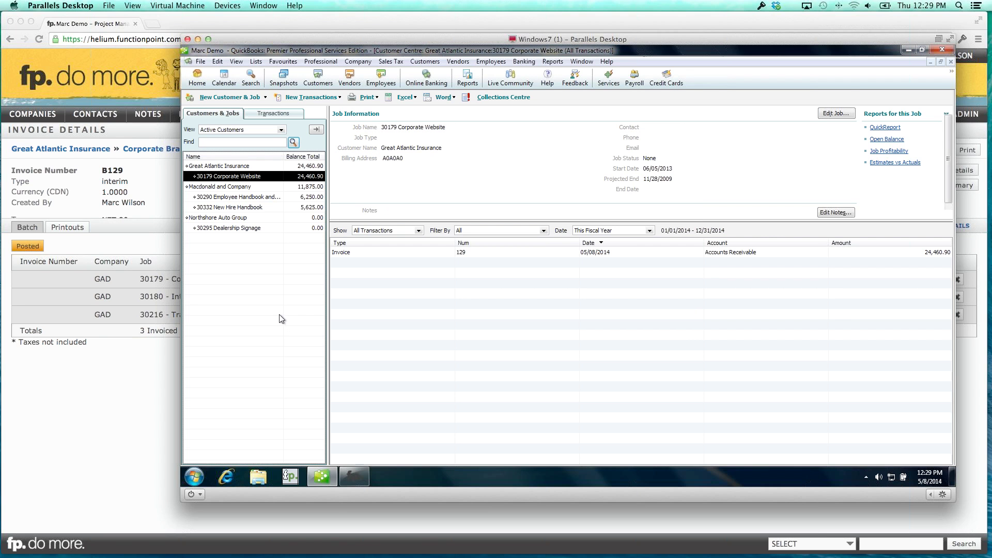
Compare the Function Point batch's jobs with invoice 129 under Great Atlantic Insurance in QuickBooks
click(172, 190)
mouse_move(167, 279)
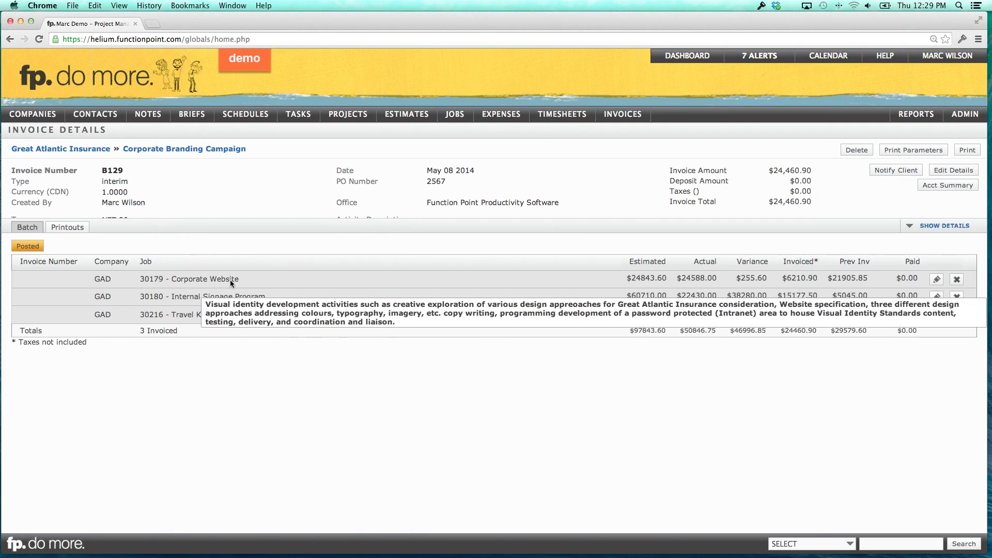
mouse_move(345, 545)
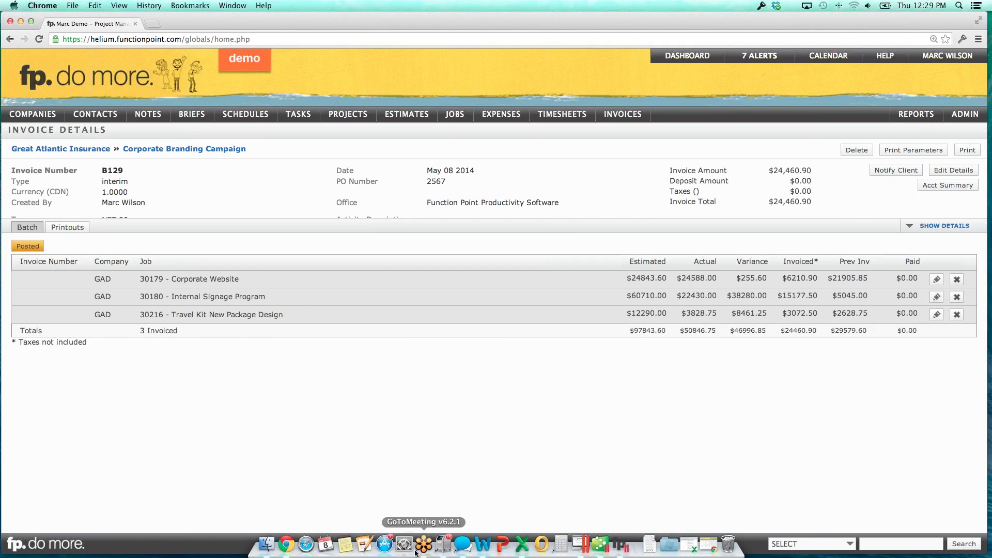
click(578, 544)
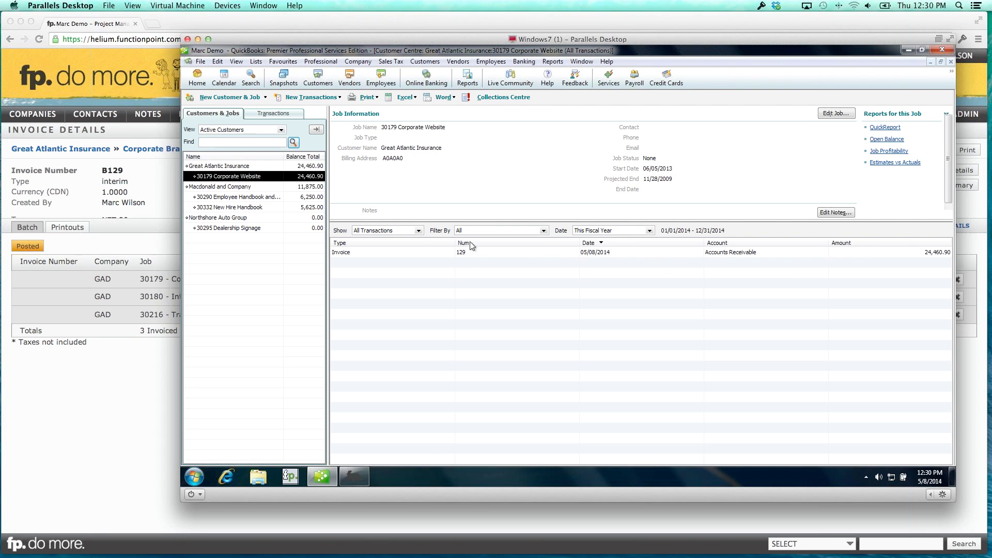
click(244, 166)
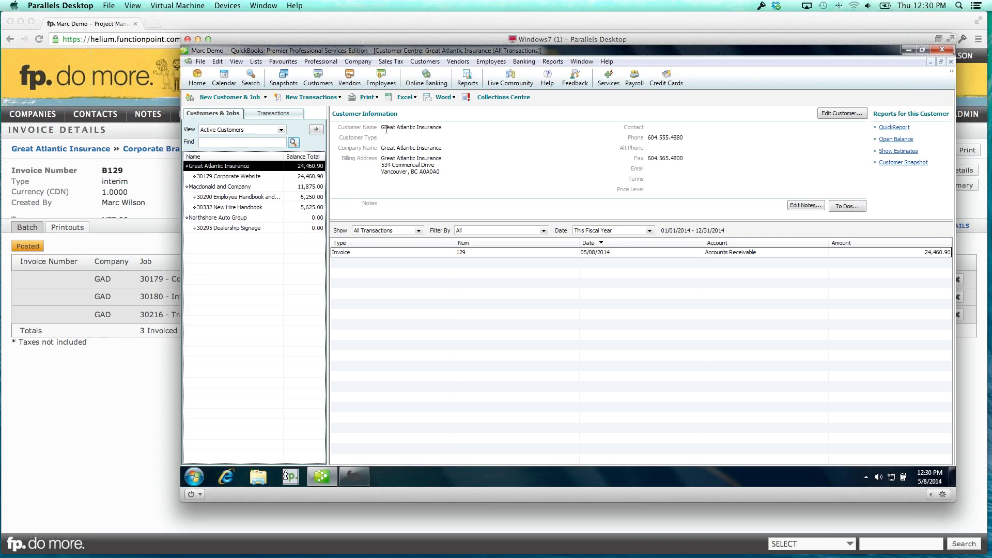
Show the full details of batch invoice B129 in Function Point and review job 30179 Corporate Website in QuickBooks
click(173, 174)
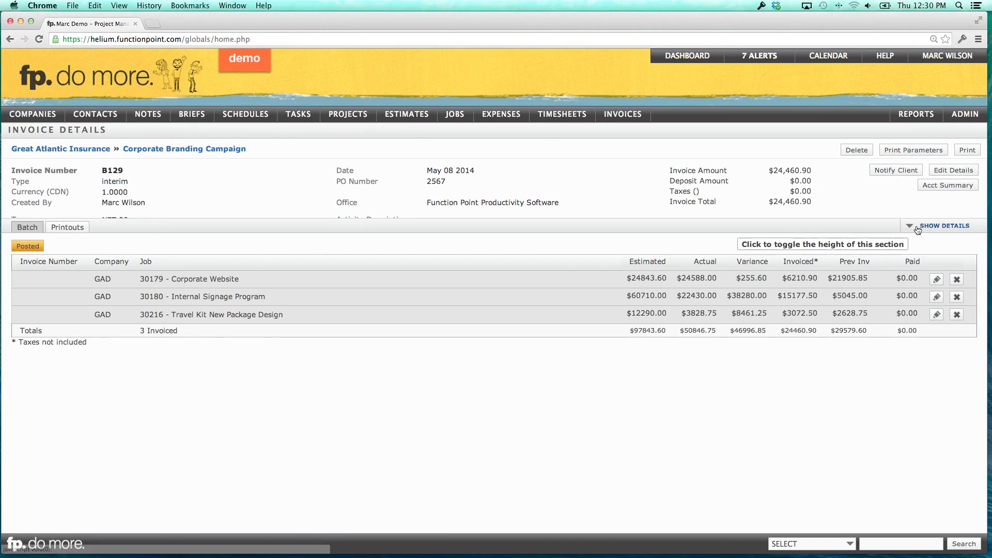
click(918, 227)
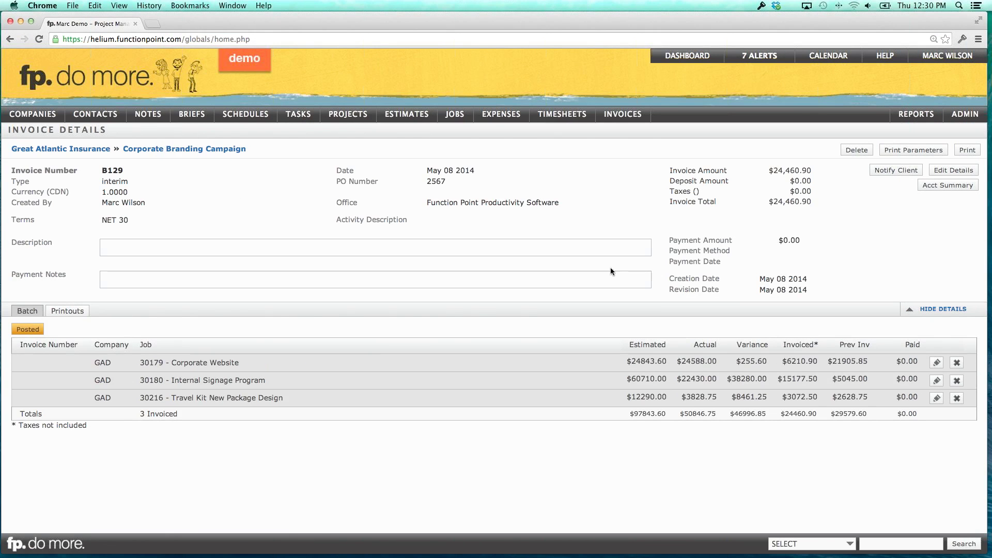
click(579, 544)
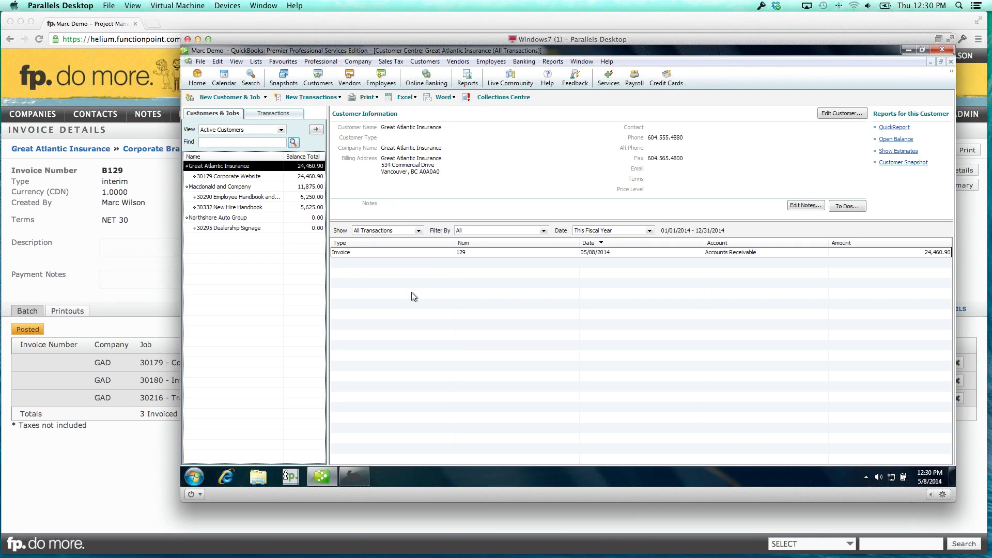
click(253, 178)
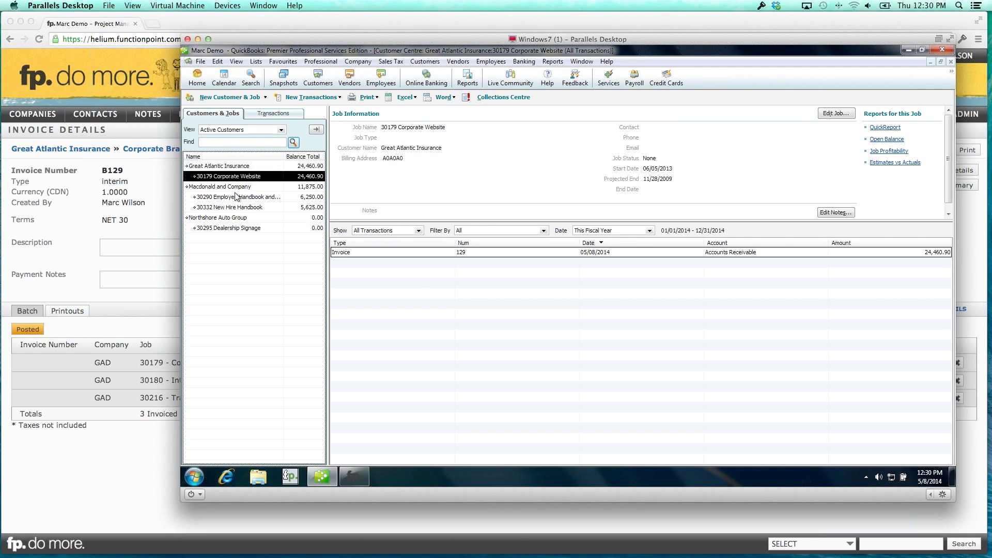
Return to Function Point and reopen batch invoice B129 to check its export status
click(149, 218)
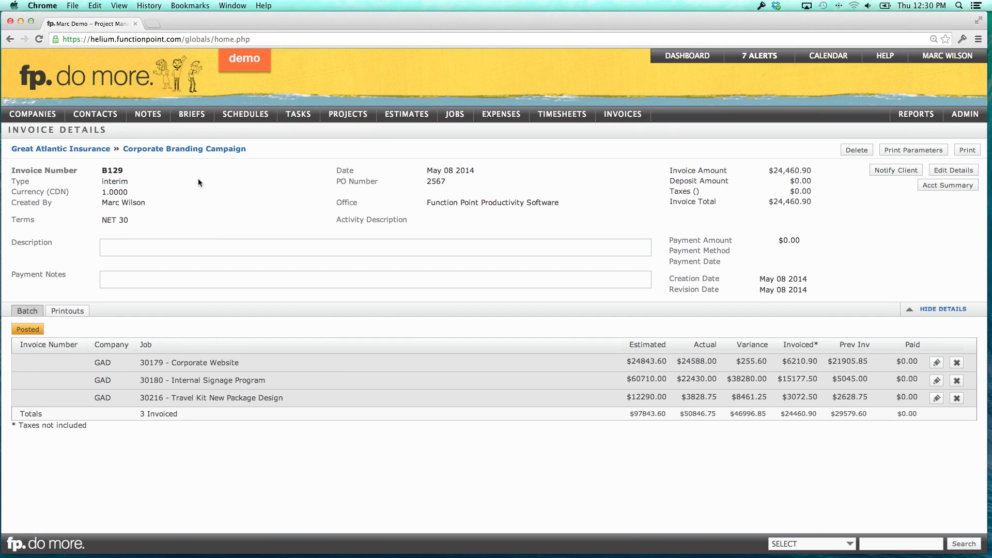
mouse_move(623, 114)
mouse_move(635, 145)
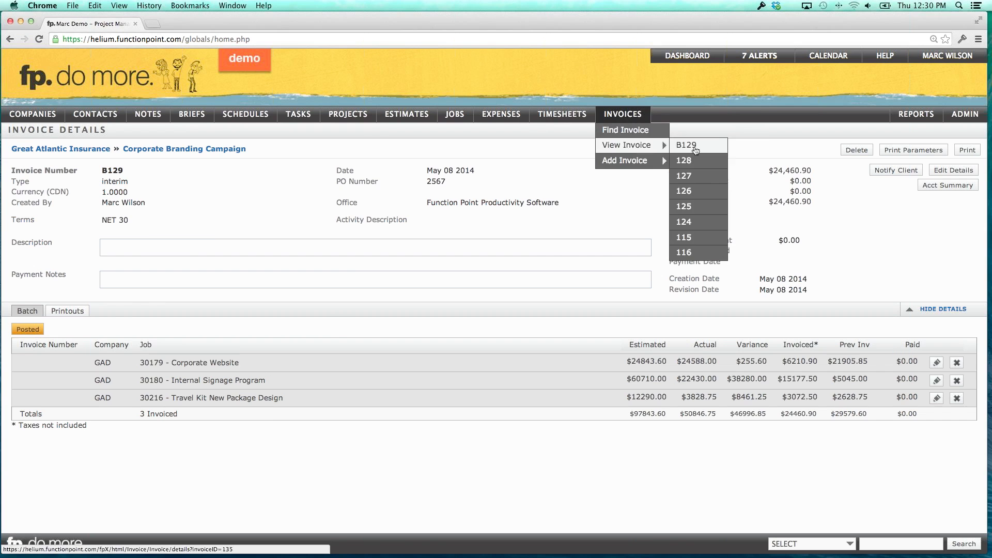
click(712, 151)
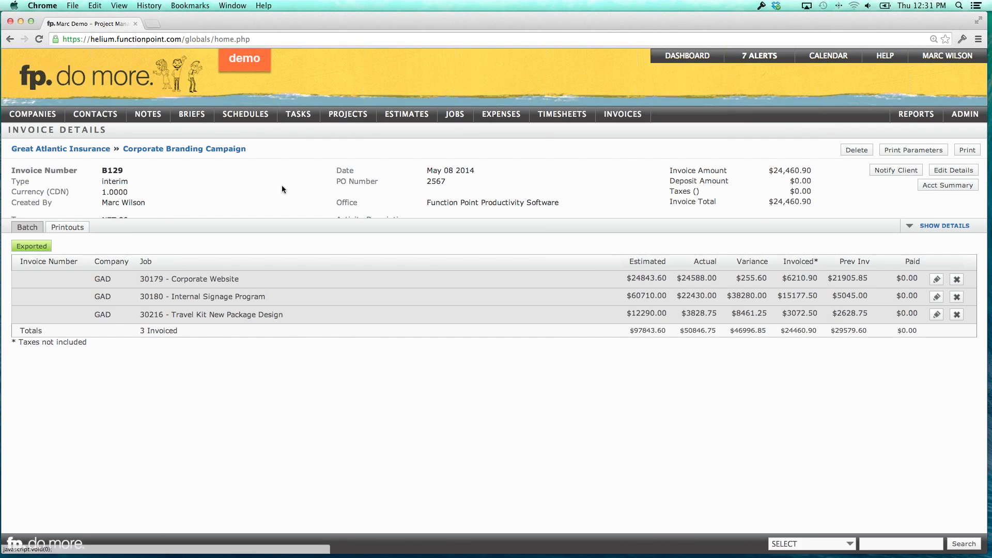
Find all jobs whose status is Open or Production
mouse_move(456, 117)
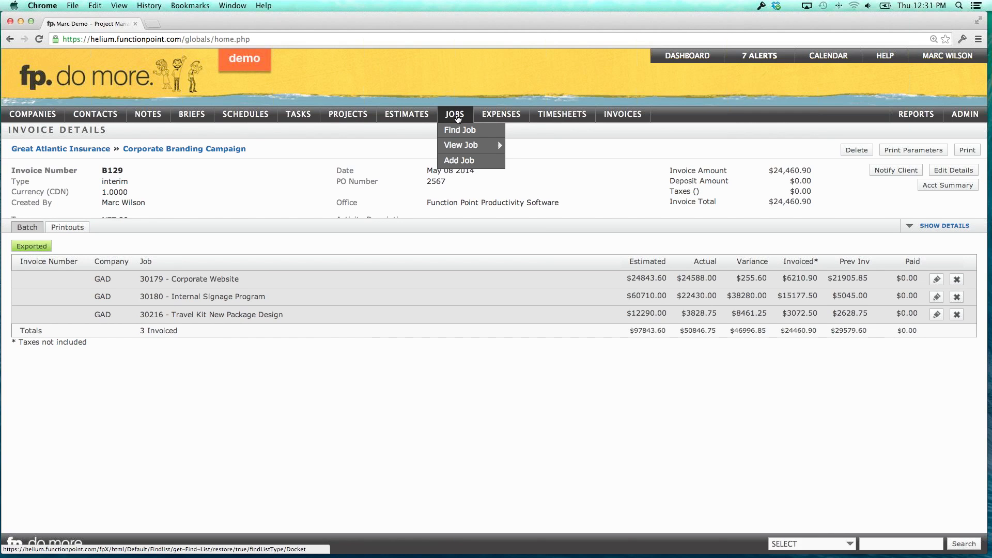
click(458, 132)
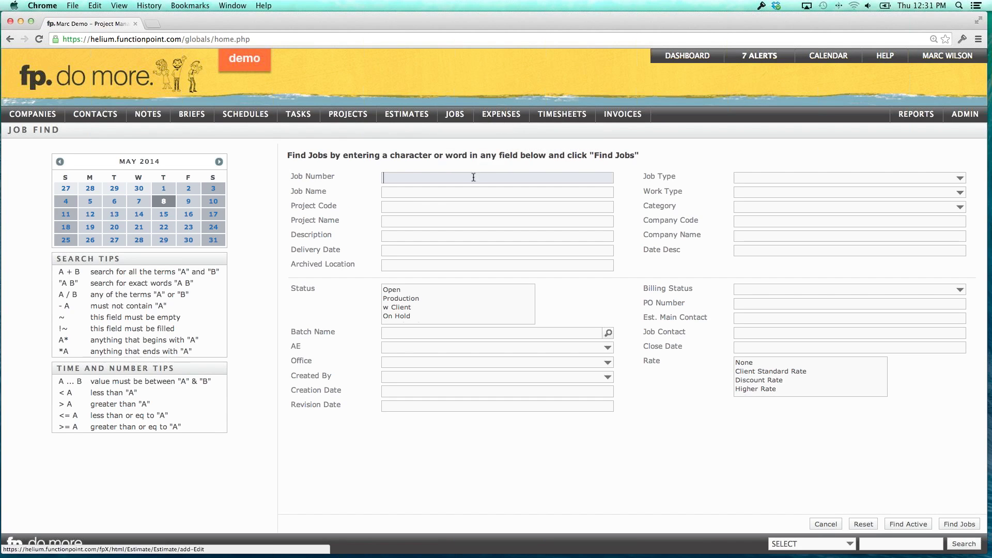
click(397, 290)
shift+click(403, 299)
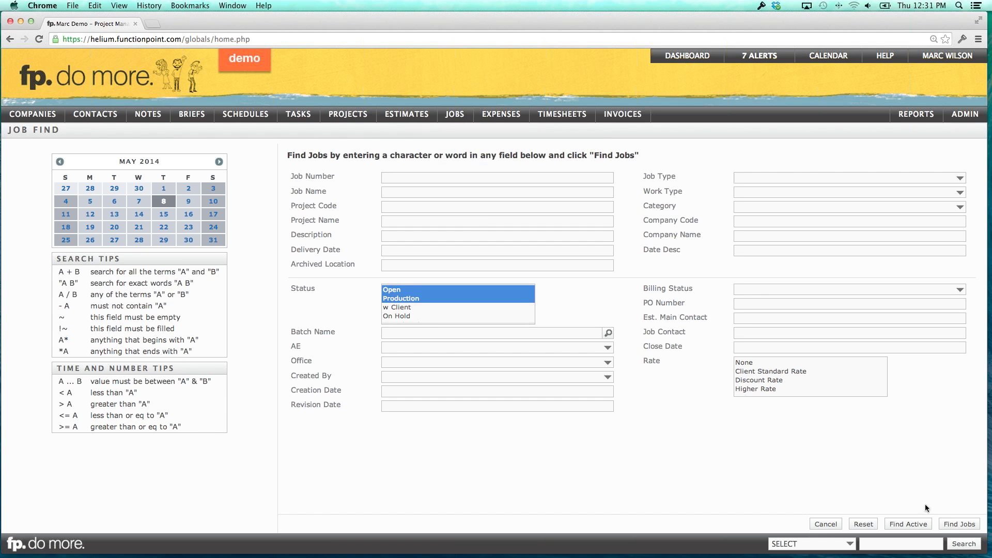
click(957, 523)
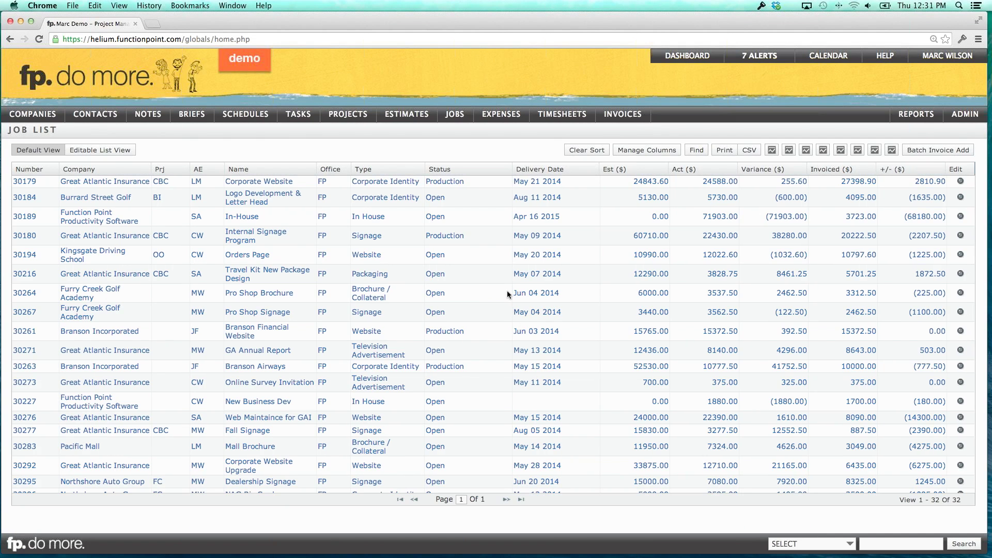
Create an interim batch invoice named May 8 Webinar Batch from the found jobs, billing 25 percent of the estimated amounts
click(926, 150)
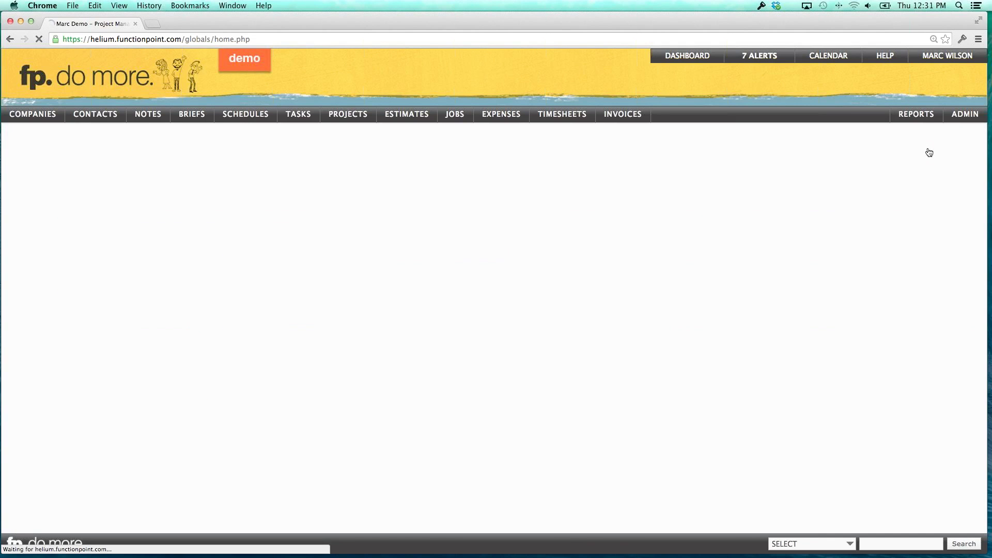
click(512, 186)
text(Ma)
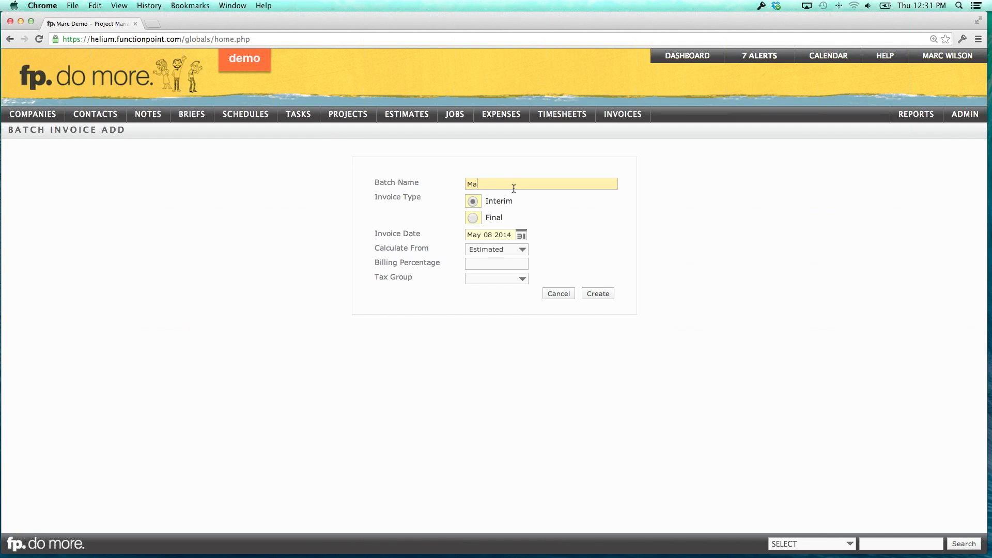
text(y 8 Webinar Batch)
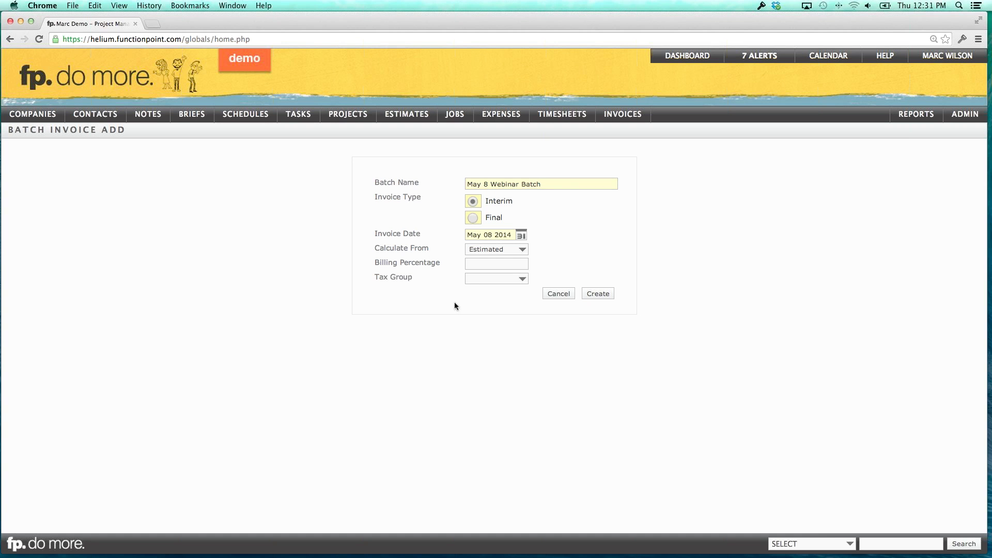
click(496, 261)
text(25)
click(598, 293)
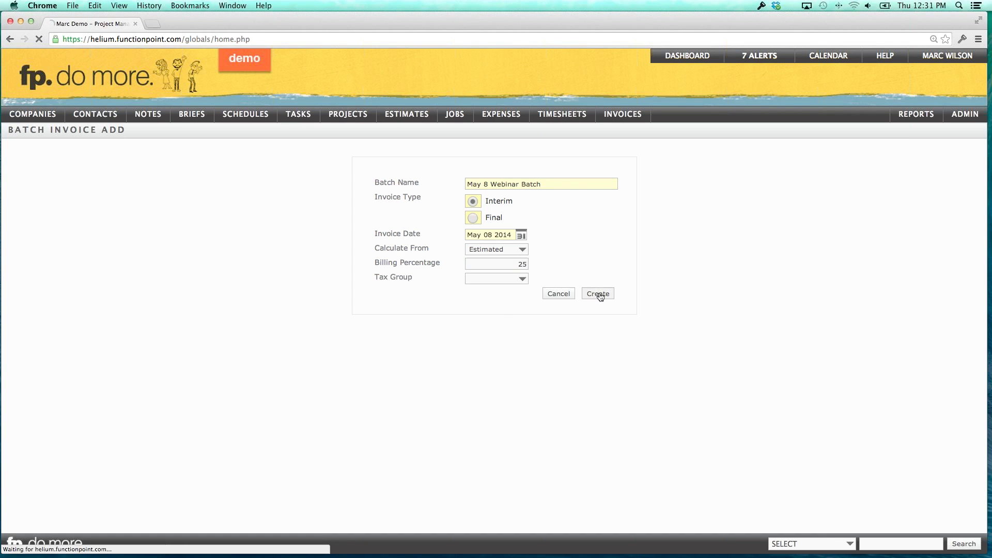
Look through the batch's open jobs and add an invoice for job 30184 Logo Development & Letter Head
scroll(540, 435, down, 3)
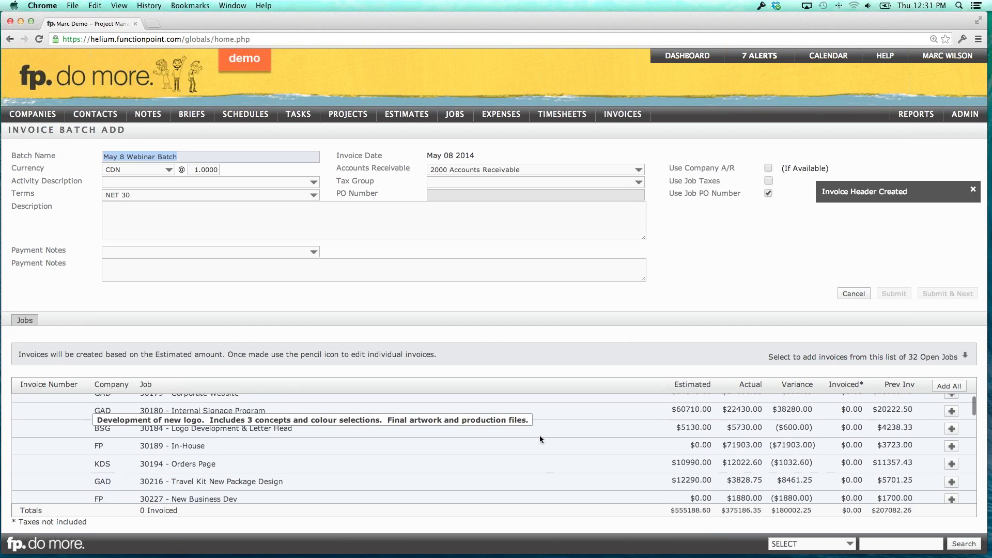
scroll(540, 435, down, 5)
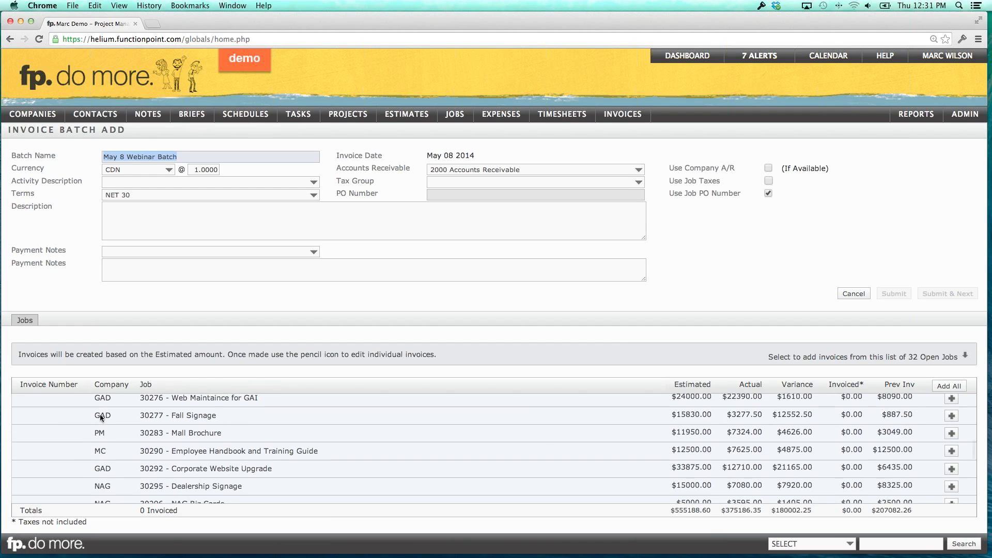
scroll(119, 430, down, 4)
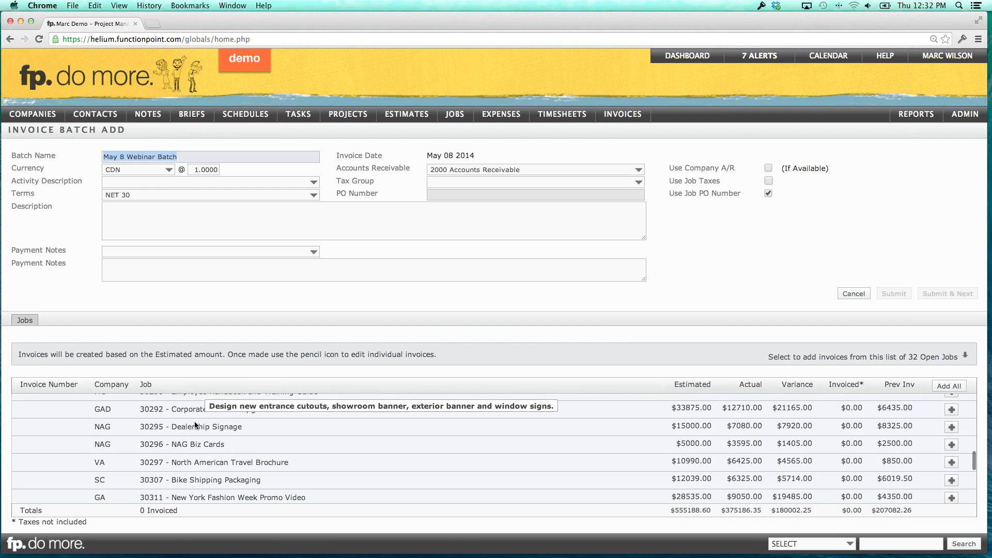
scroll(195, 423, up, 6)
scroll(194, 421, up, 10)
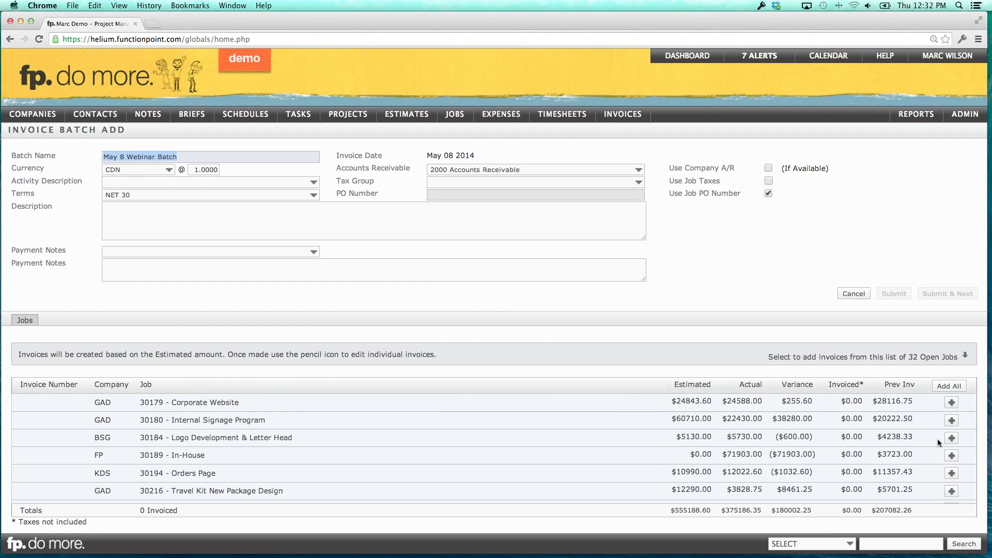
click(952, 439)
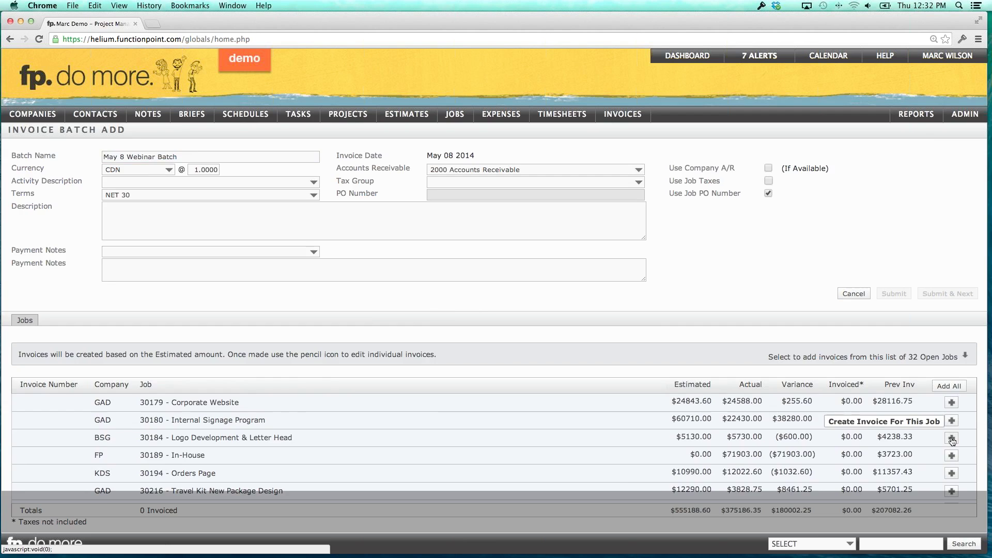
scroll(946, 447, down, 1)
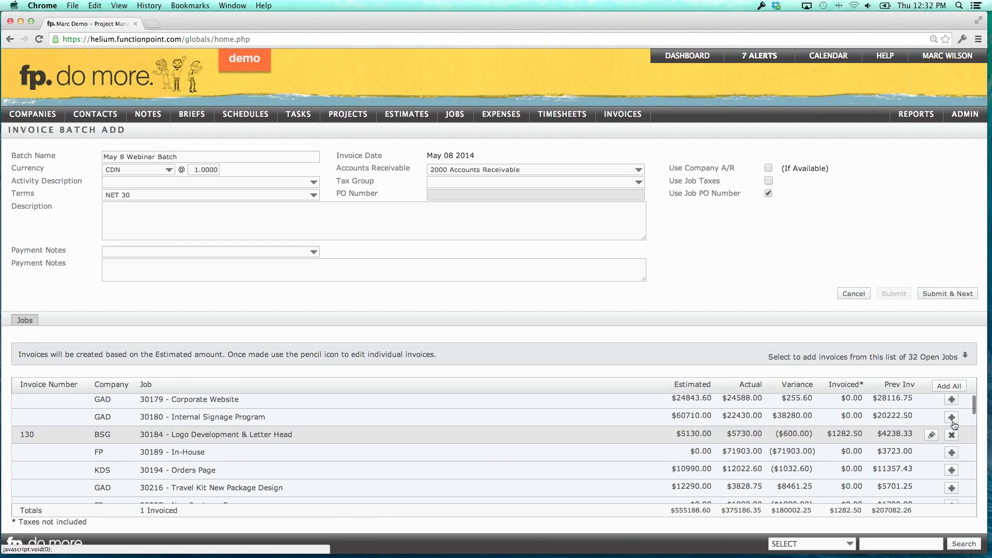
Add invoices to the batch for jobs 30194 Orders Page, 30261 Branson Financial Website and 30273 Online Survey Invitation
click(951, 453)
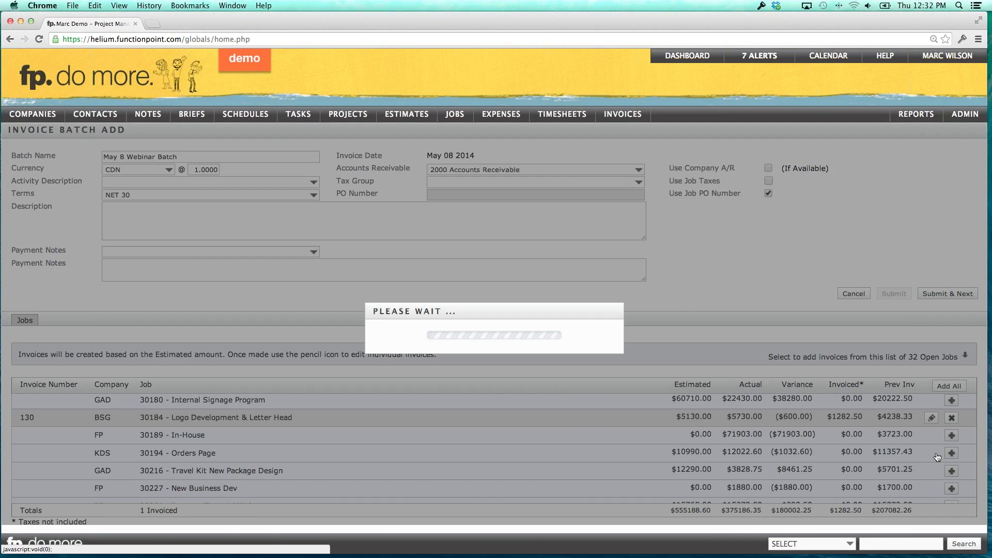
scroll(936, 454, down, 3)
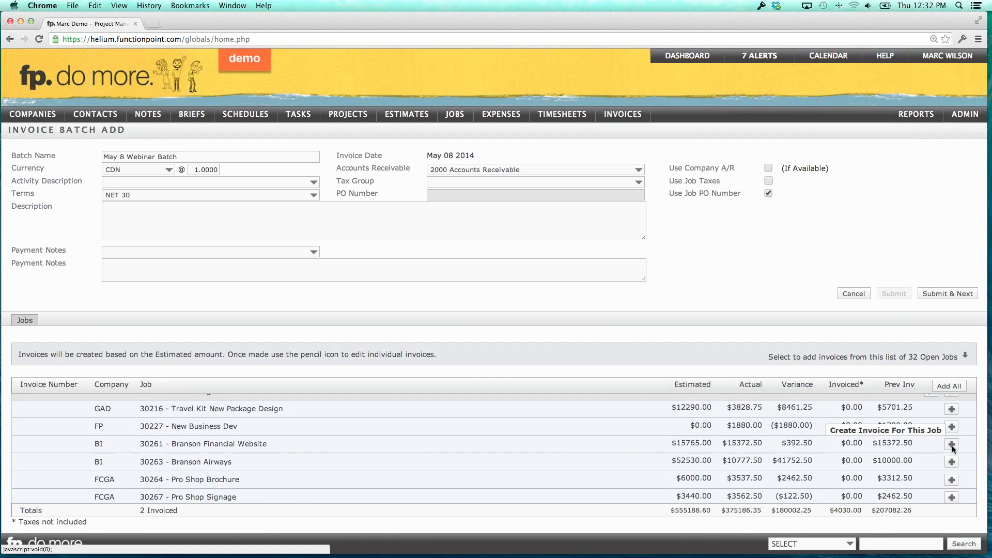
click(952, 446)
scroll(951, 460, down, 3)
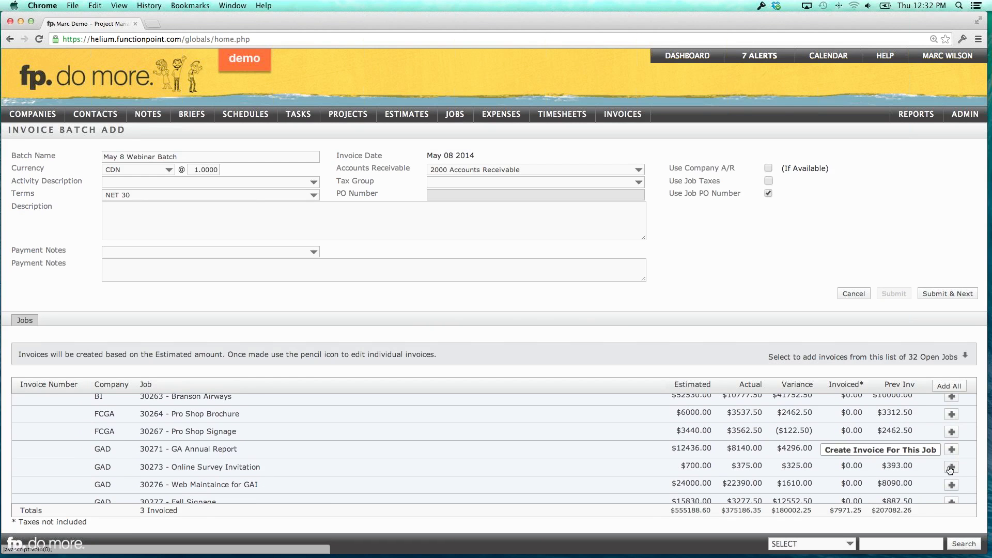
click(950, 468)
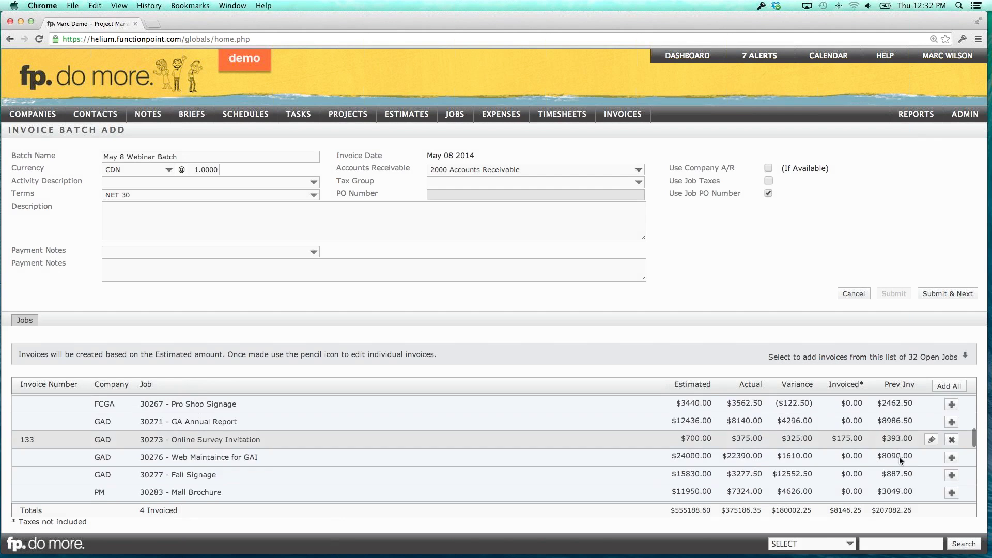
Add an invoice to the batch for job 30317 Europe Travel TV Commercial
scroll(899, 456, down, 3)
scroll(894, 464, down, 1)
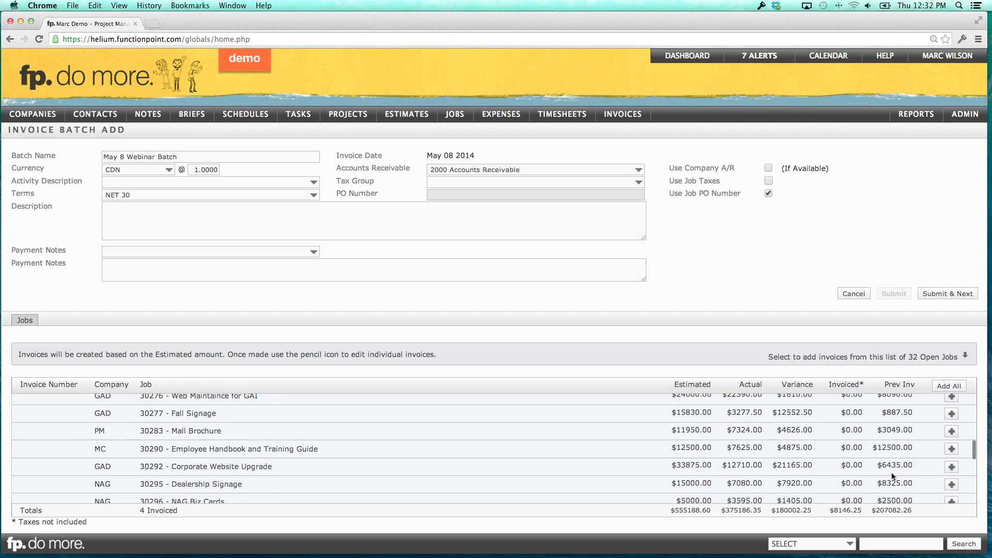
scroll(925, 488, down, 6)
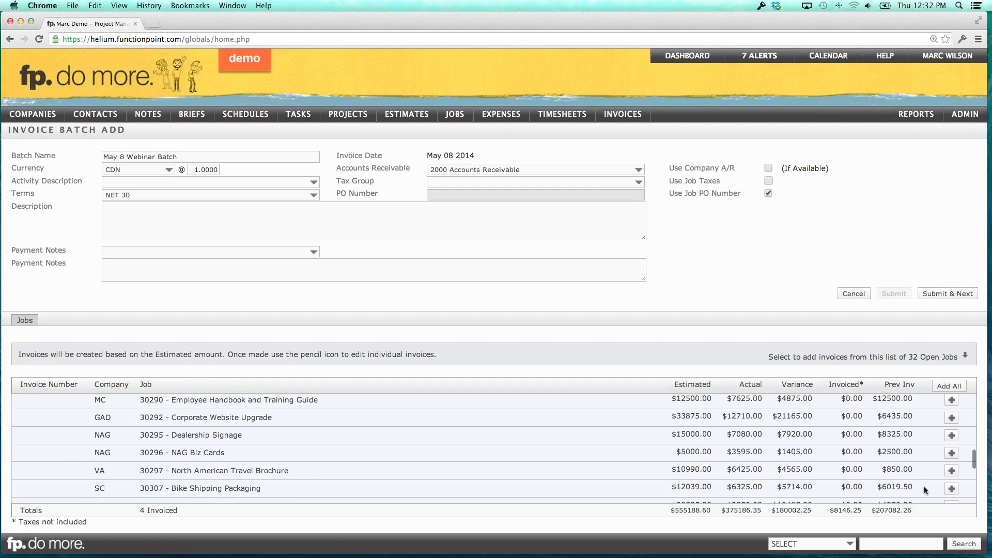
scroll(924, 486, down, 3)
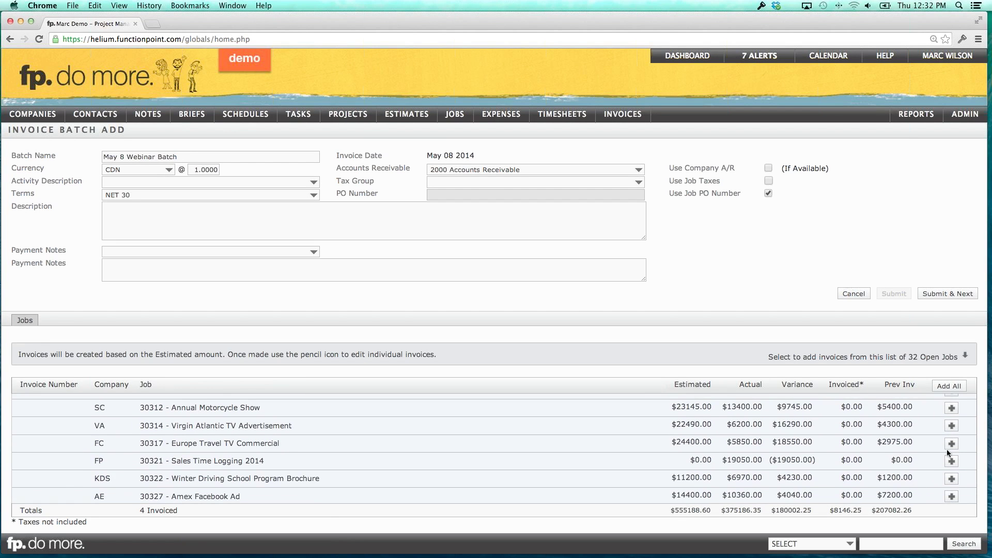
click(952, 446)
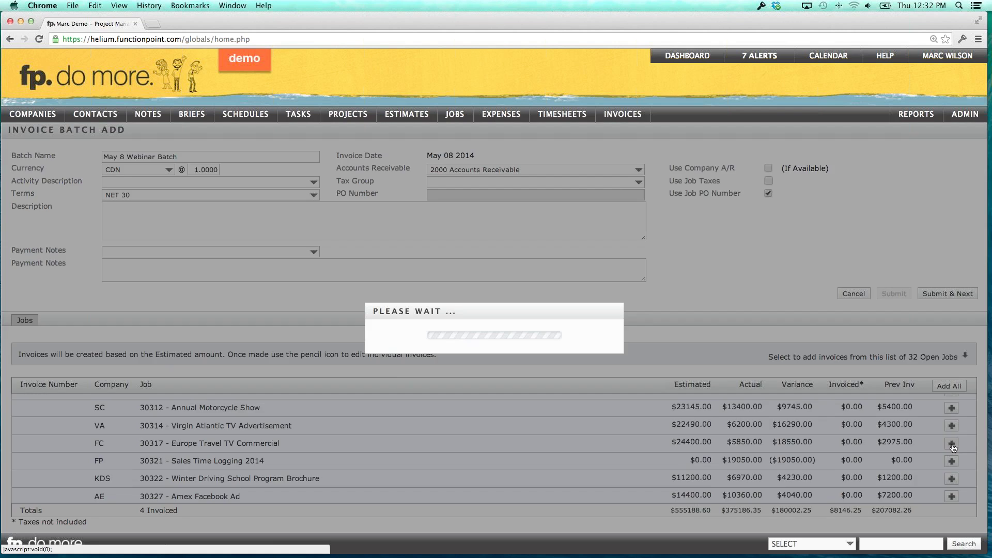
Review the jobs added to the May 8 Webinar Batch and submit it to continue to the invoice details
scroll(885, 445, up, 2)
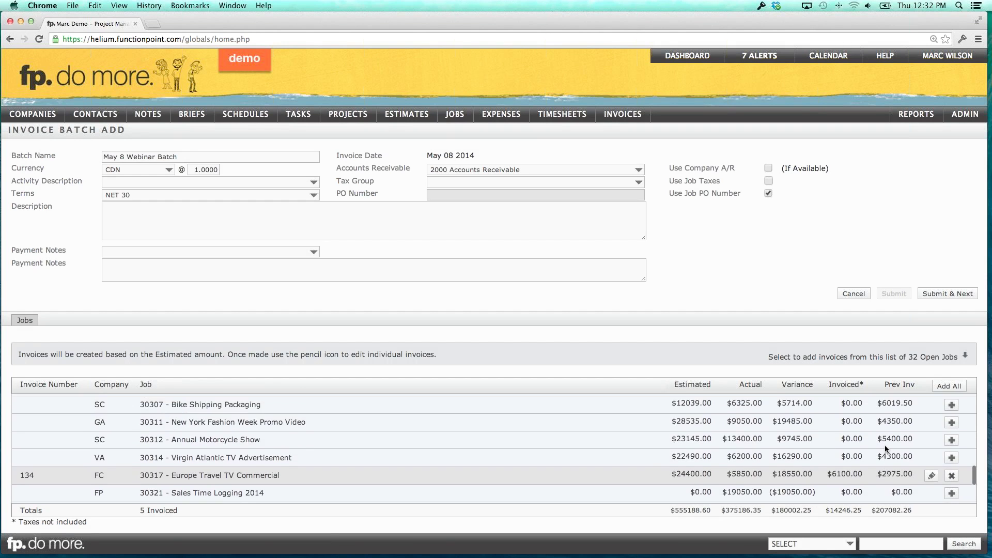
scroll(884, 445, up, 10)
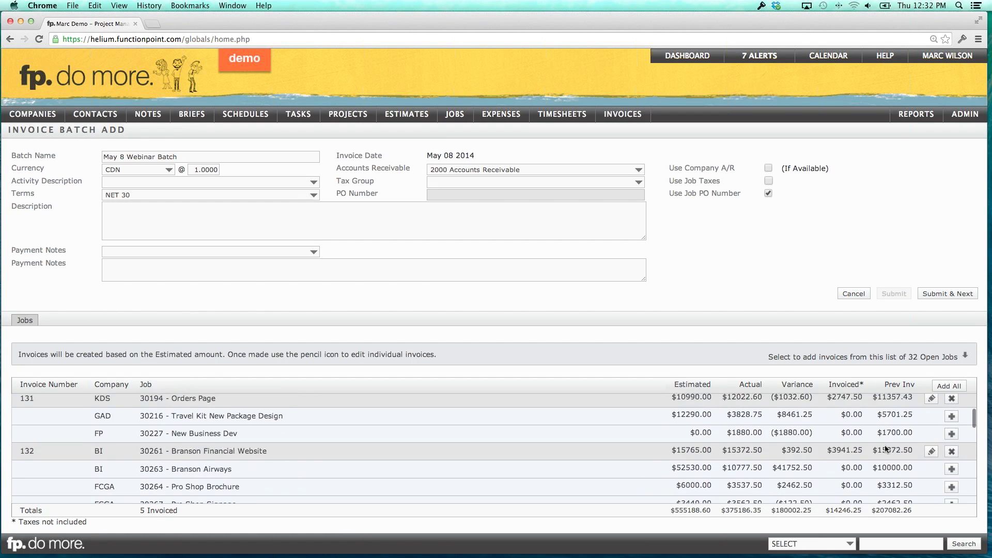
scroll(885, 445, up, 4)
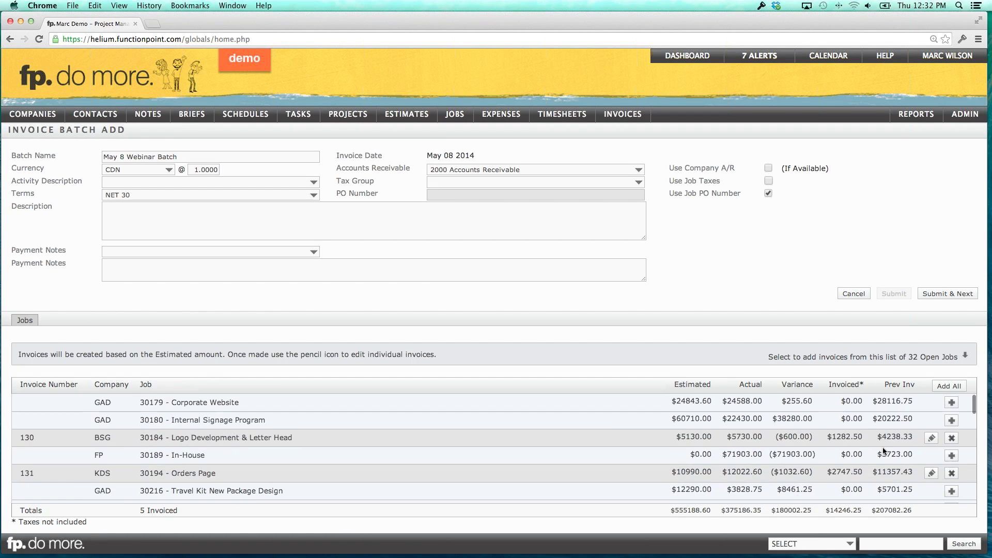
click(936, 294)
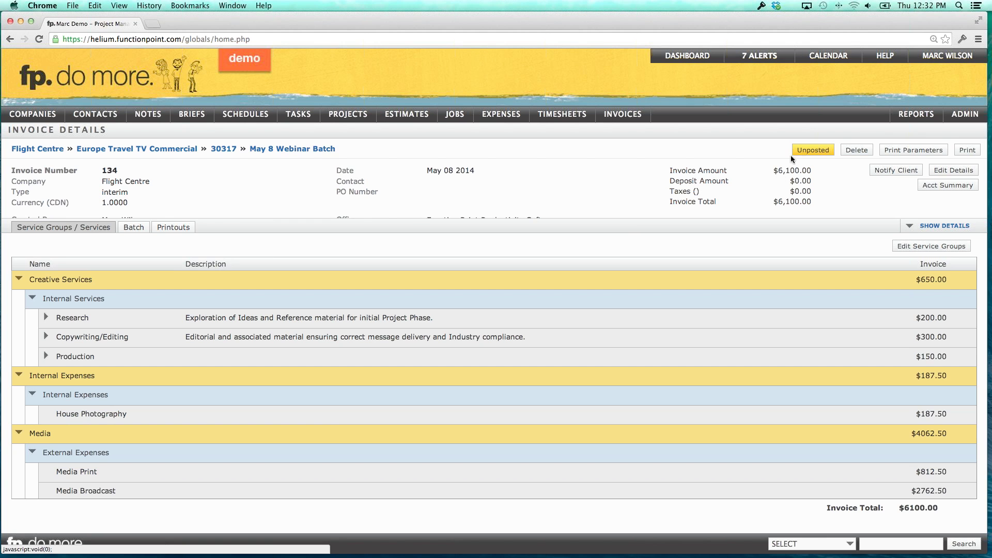
Open the batch's invoice list and check which jobs its invoices belong to
click(134, 227)
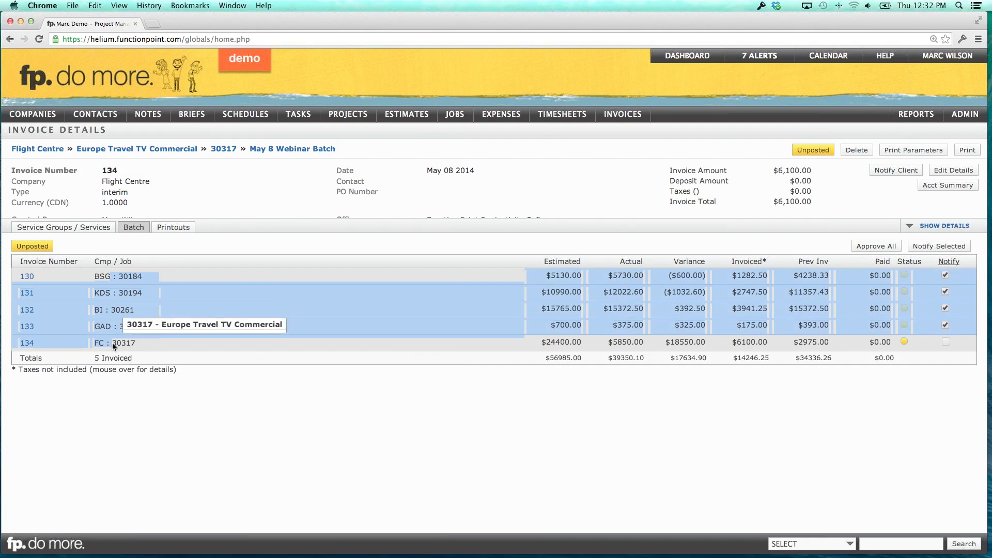
mouse_move(107, 275)
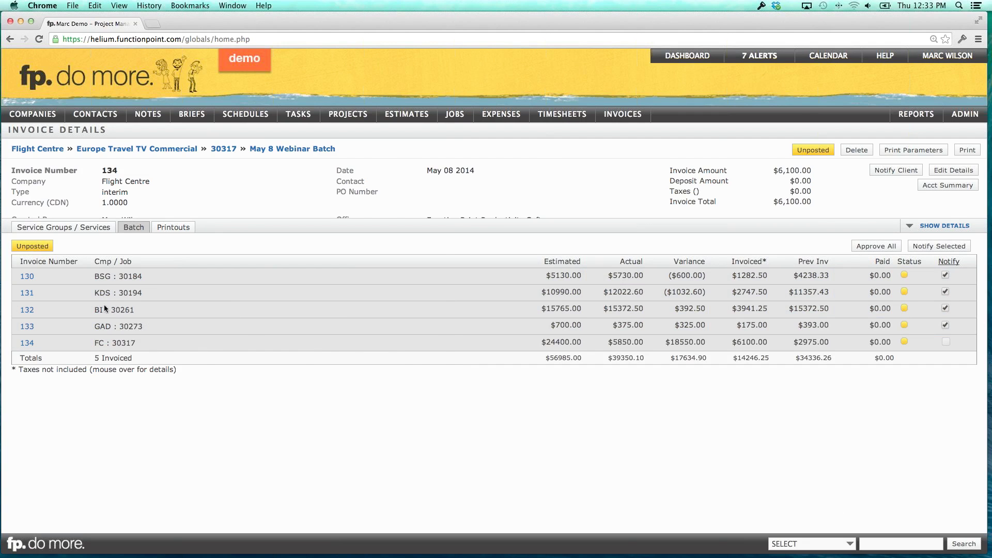
mouse_move(107, 324)
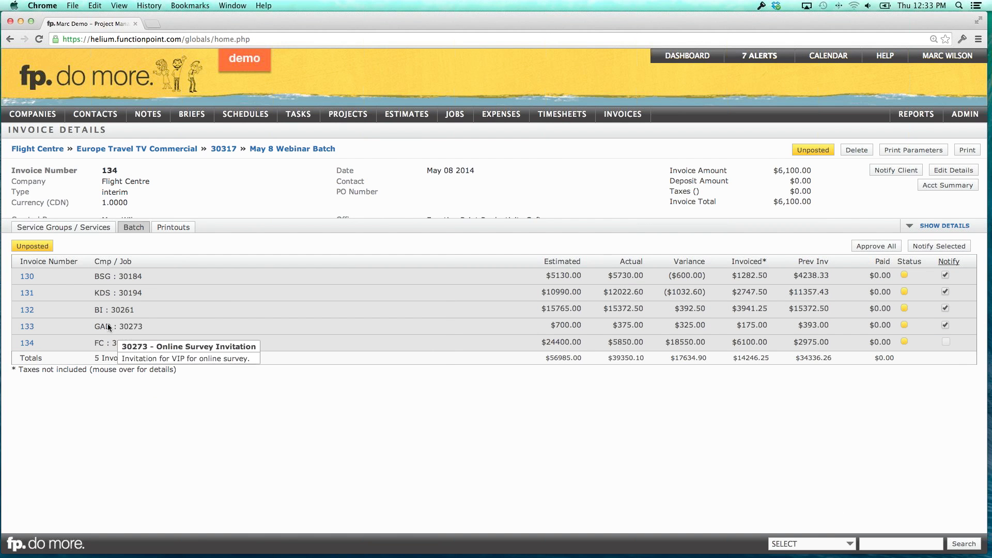
mouse_move(107, 342)
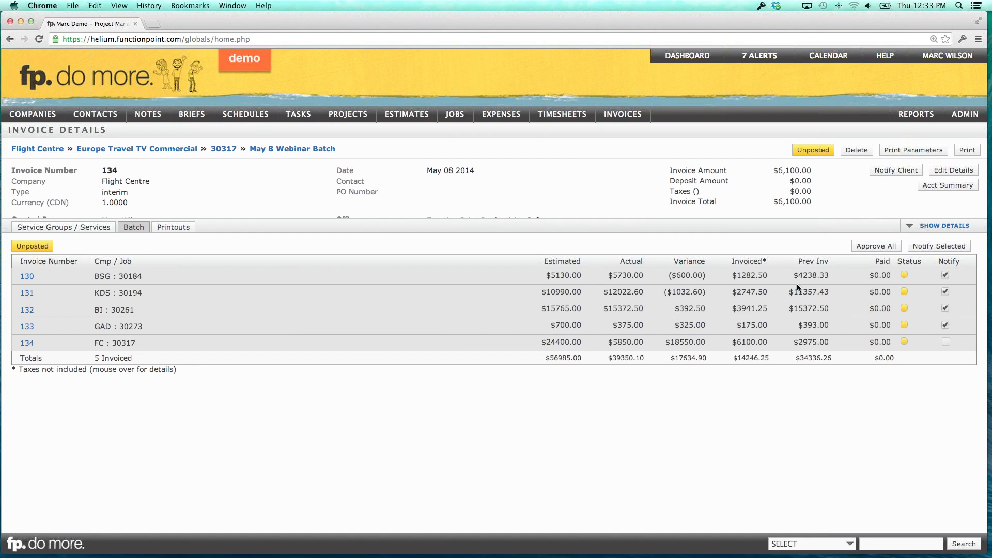
Try to post the Europe Travel TV Commercial invoice, read the service named in the alert and dismiss it
click(813, 151)
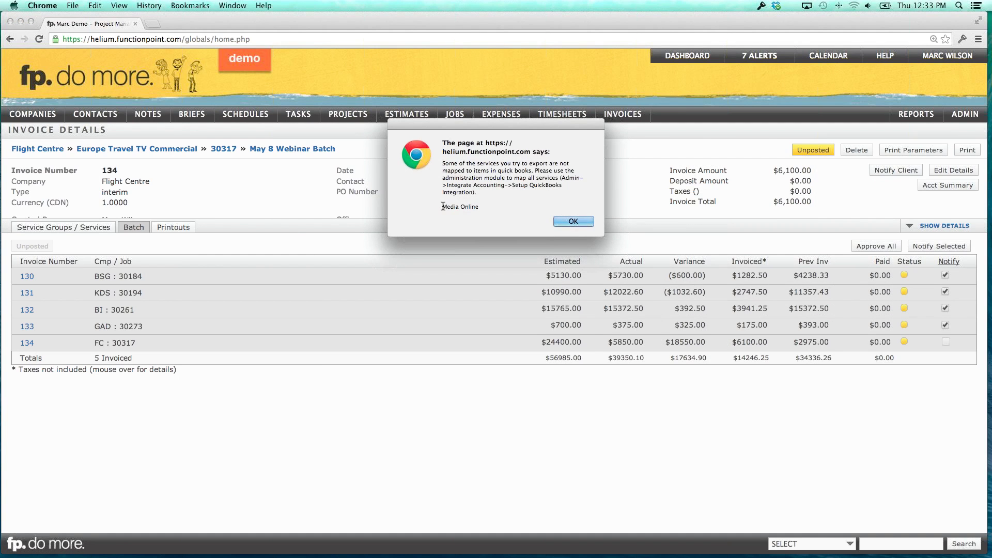
drag(442, 206, 477, 206)
click(476, 207)
drag(442, 207, 477, 206)
click(477, 206)
click(566, 221)
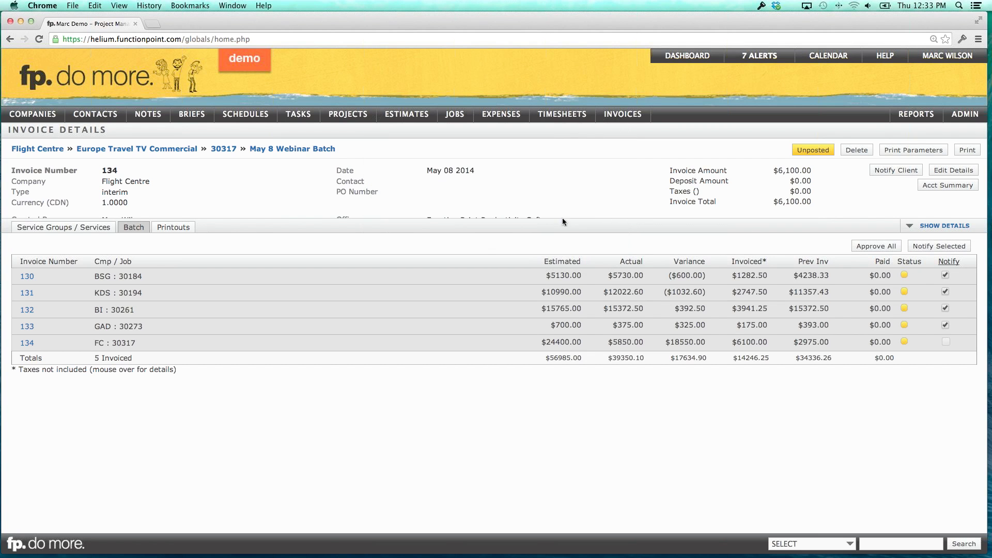
click(928, 222)
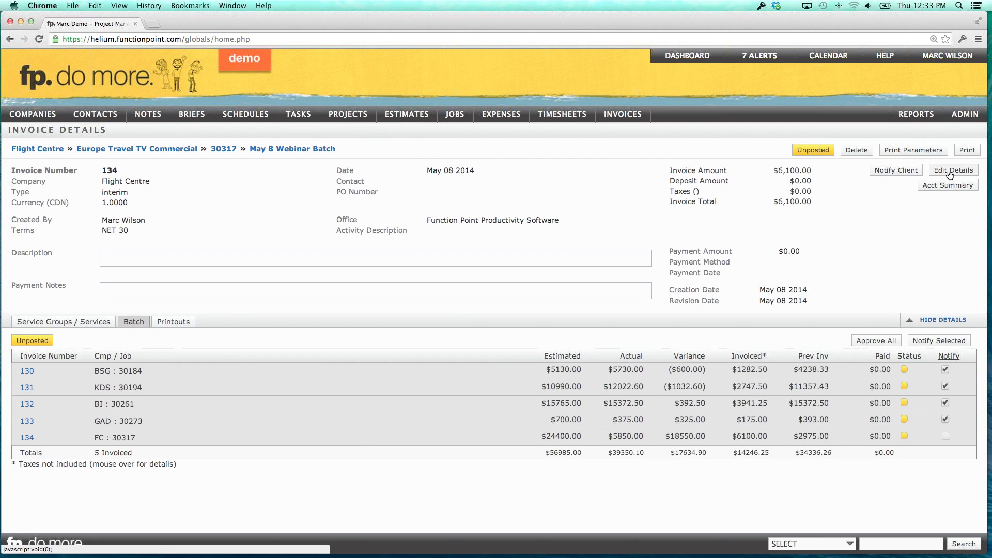
click(950, 172)
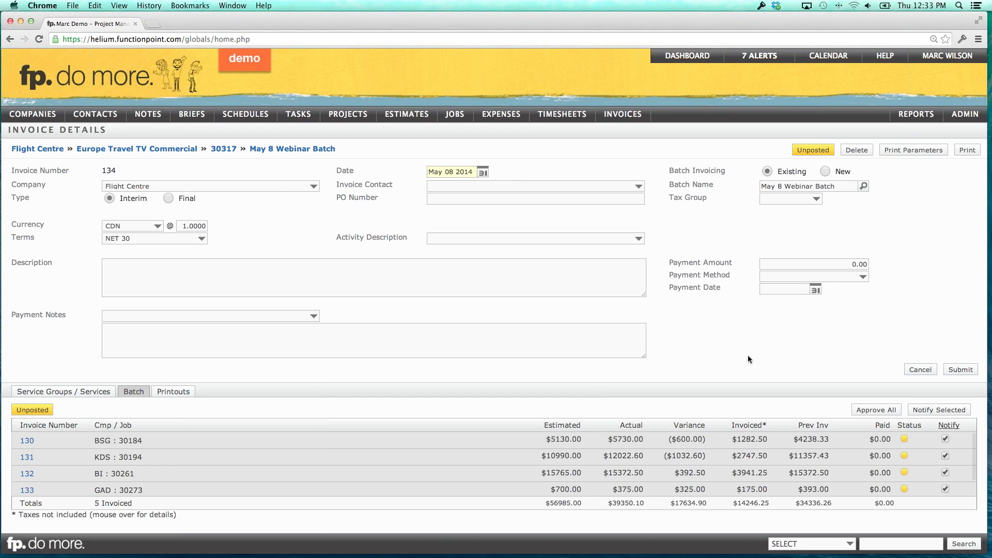
click(77, 391)
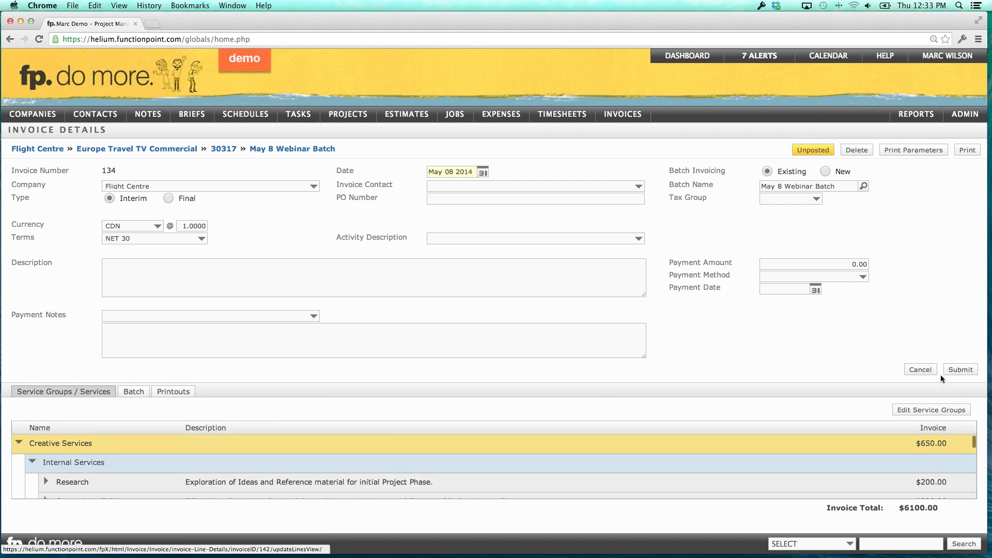
click(909, 370)
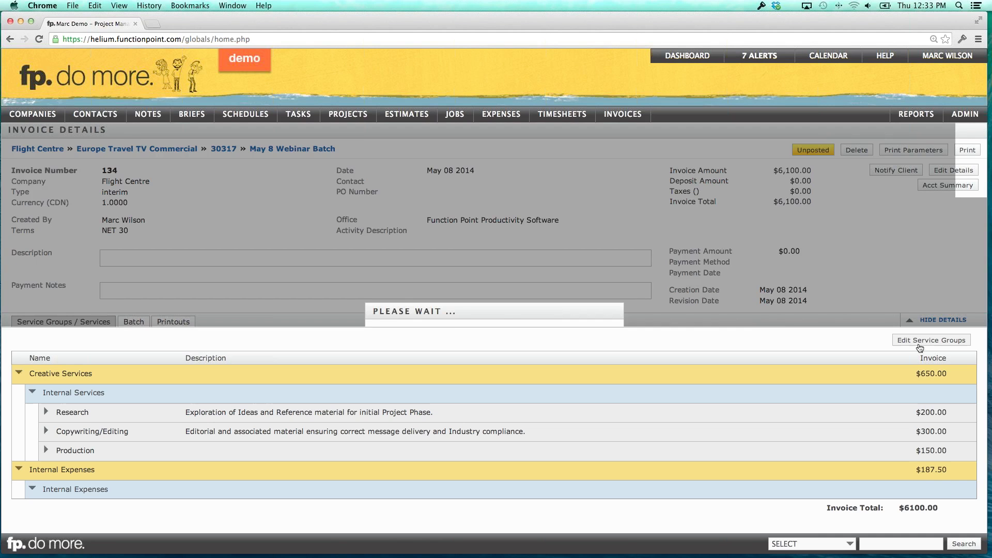
In the invoice's service groups, assign Professional Fees to the Media Online expense under Media's External Expenses and save
scroll(884, 371, down, 10)
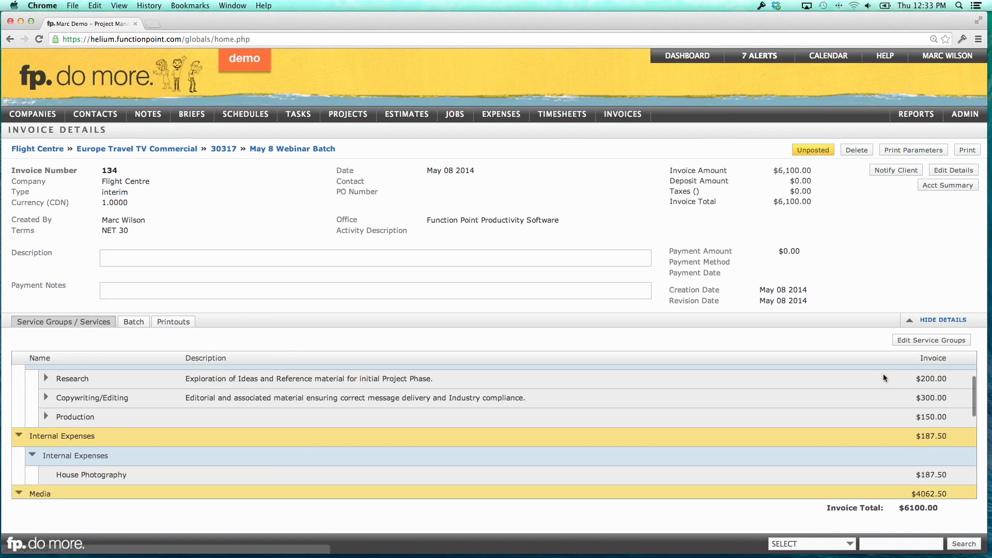
scroll(883, 374, down, 1)
scroll(883, 374, up, 2)
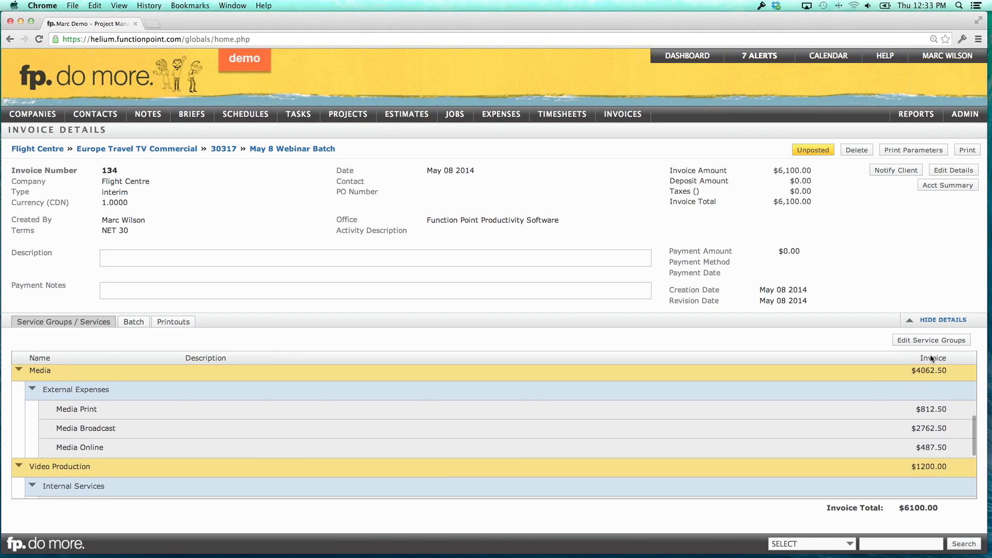
click(935, 341)
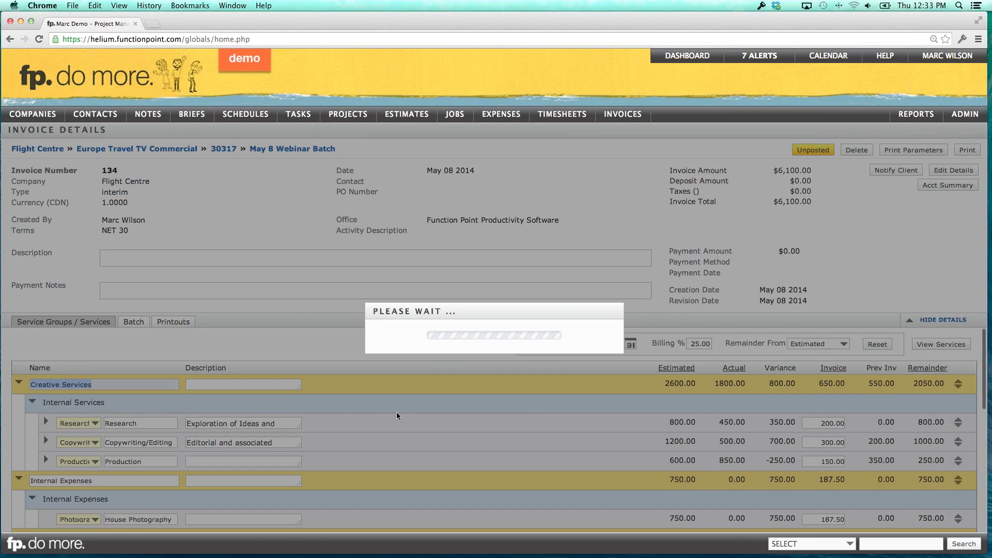
scroll(361, 423, down, 2)
scroll(361, 419, down, 5)
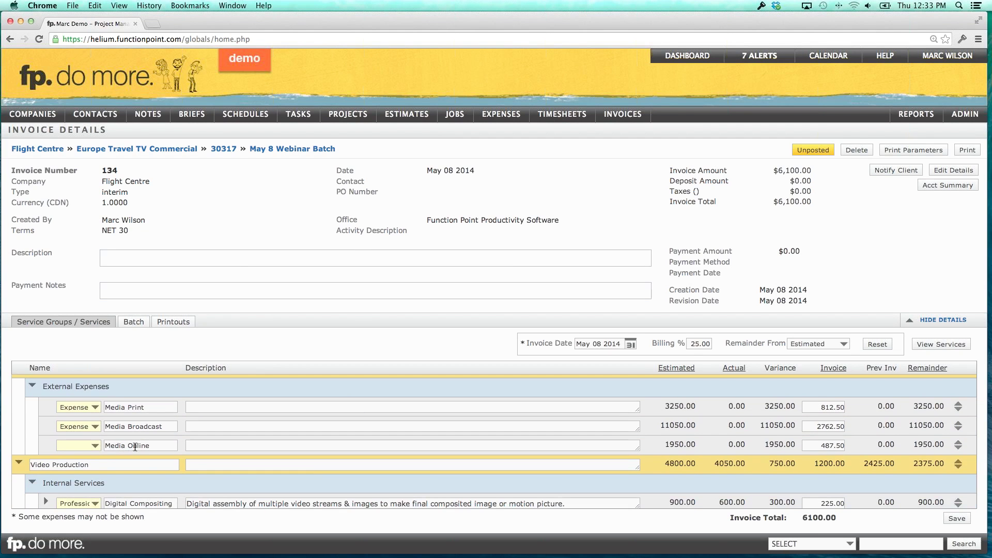
click(95, 445)
scroll(90, 452, down, 3)
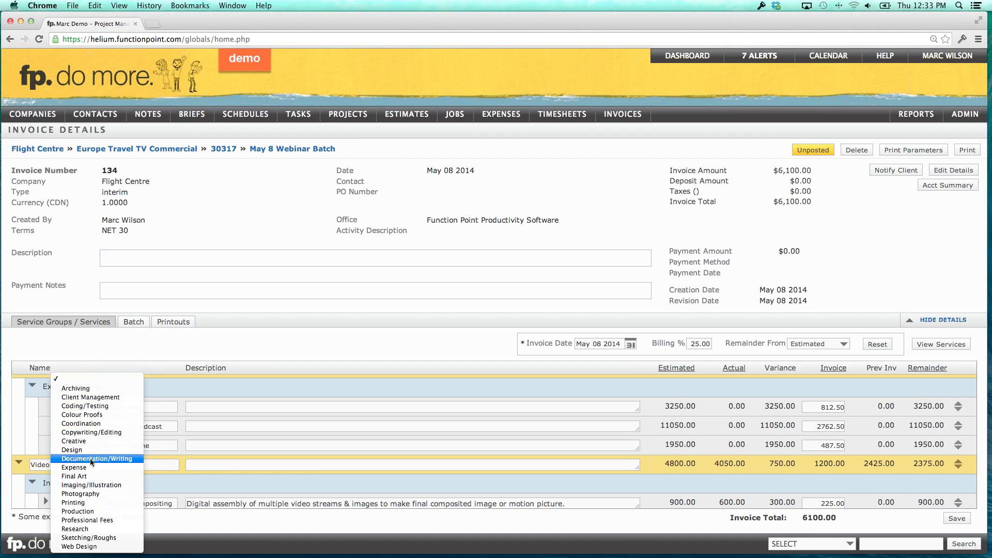
click(91, 520)
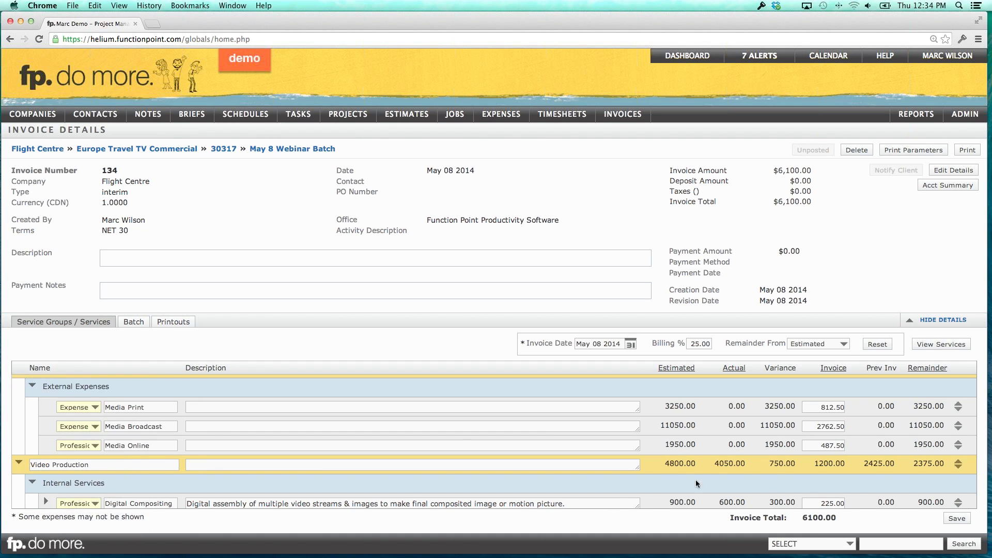
click(957, 519)
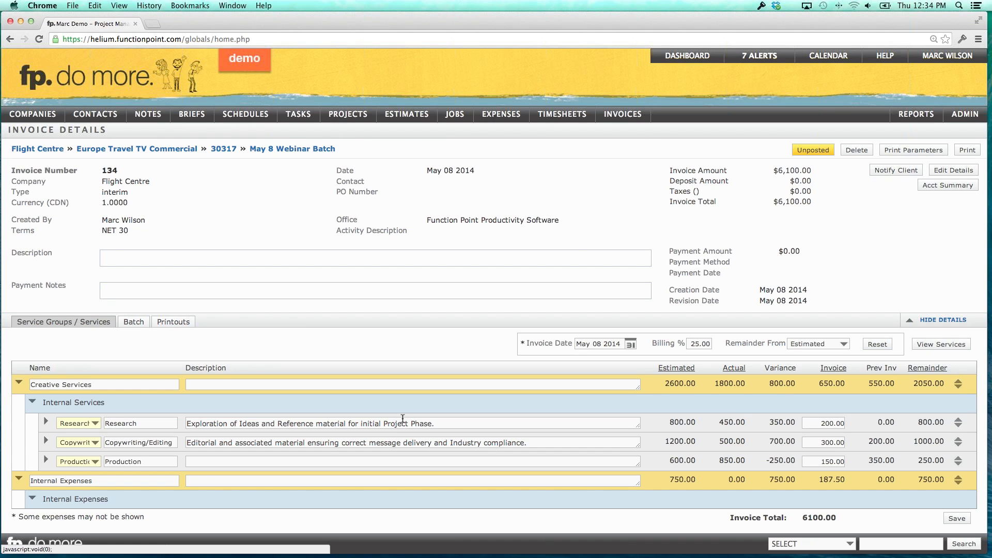
click(957, 518)
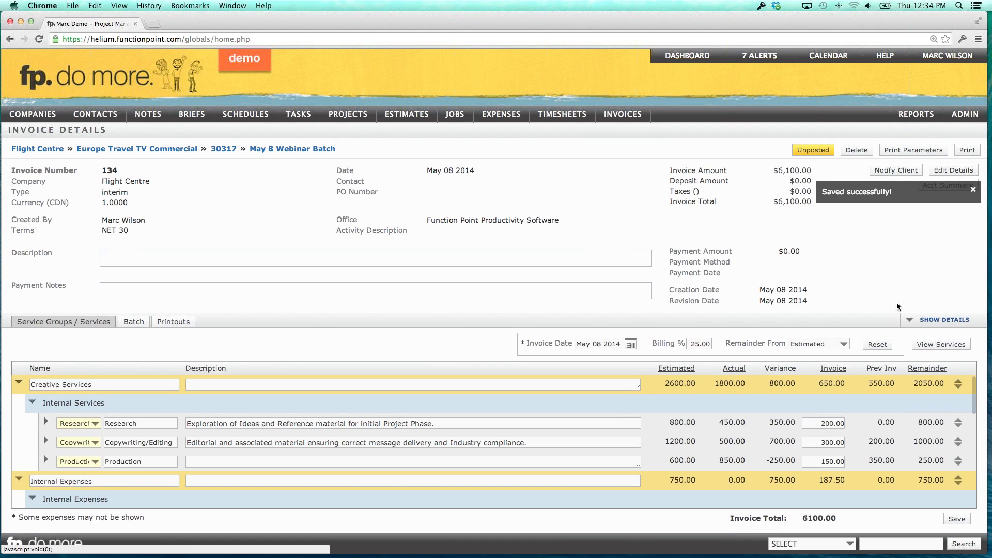
Post the Europe Travel TV Commercial invoice and the batch's Online Survey Invitation invoice
click(899, 313)
click(813, 151)
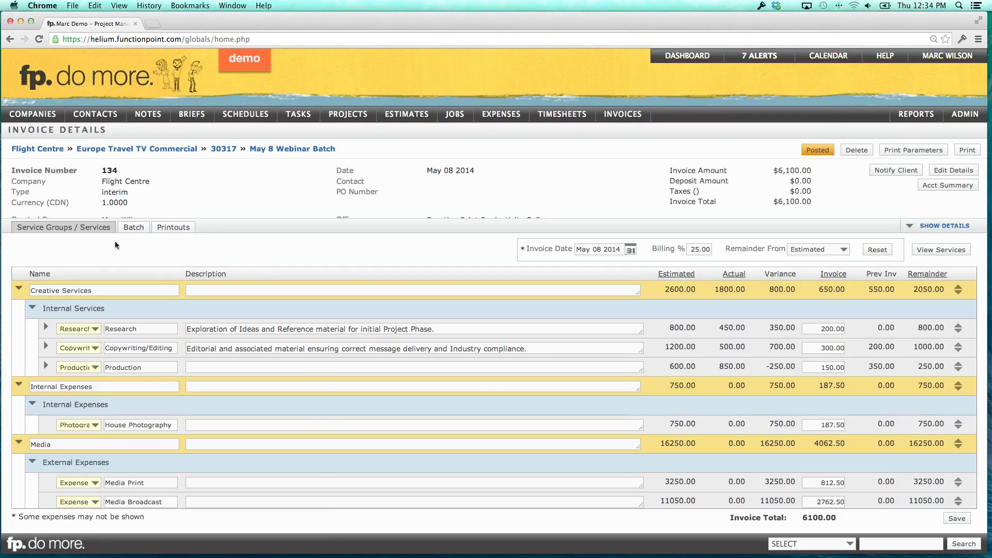
click(133, 227)
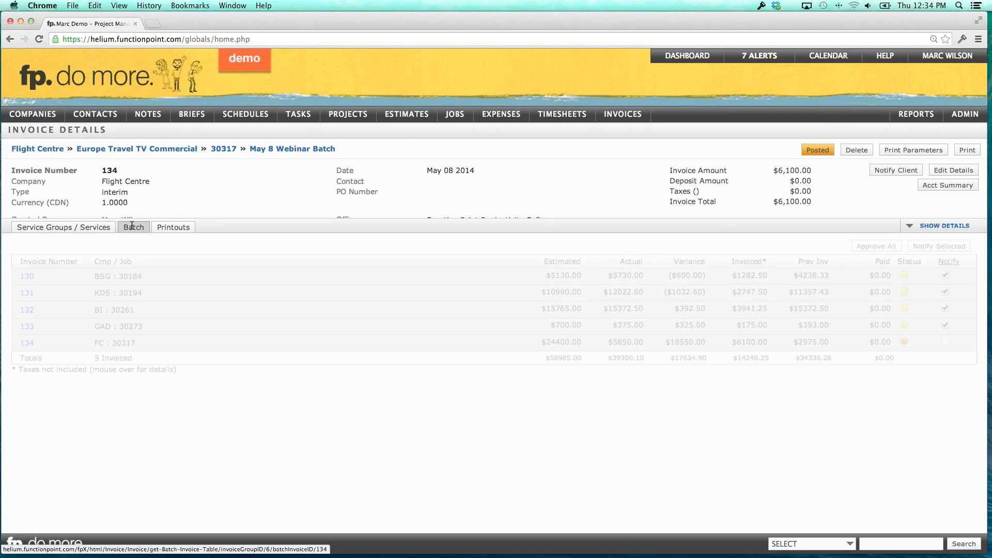
click(29, 327)
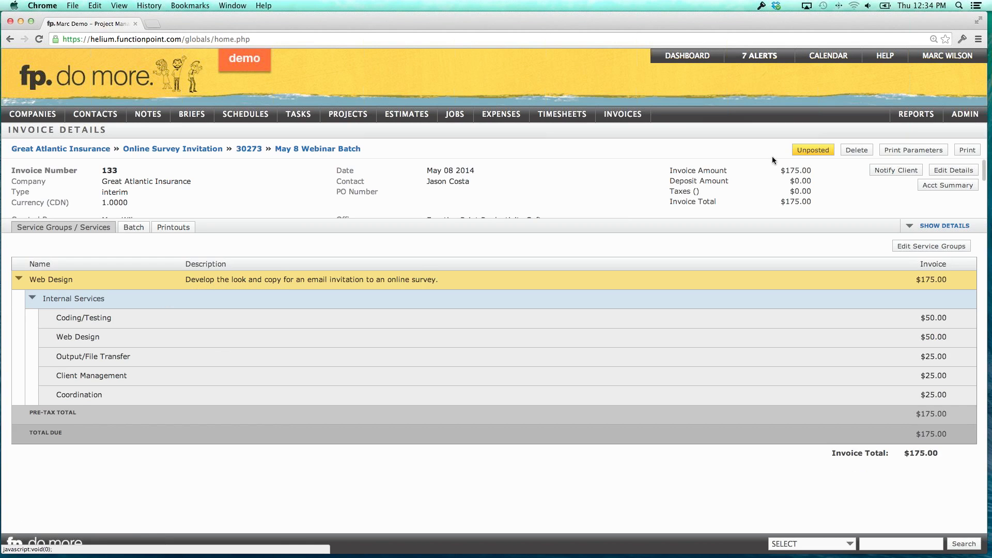
click(813, 151)
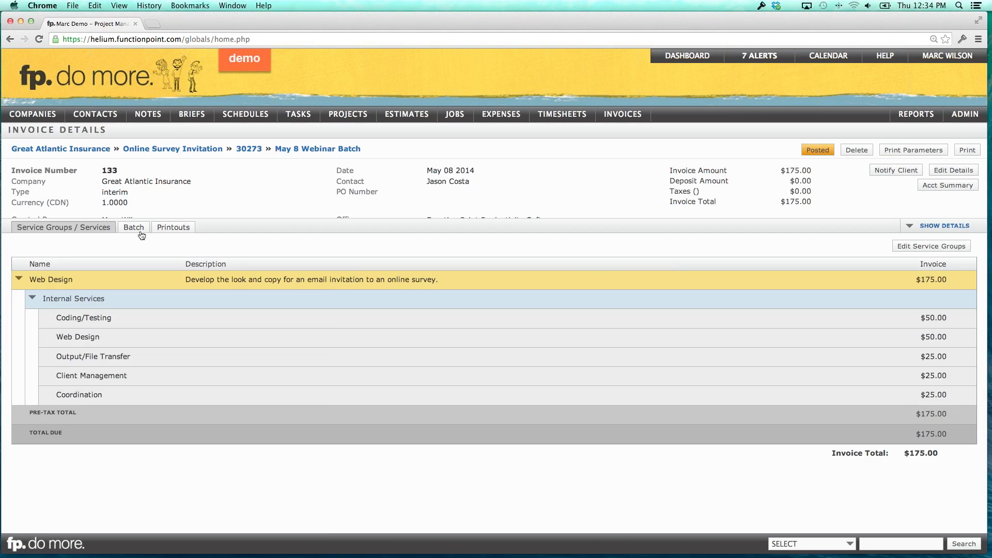
Post the batch's Branson Financial Website invoice and its Kingsgate Driving School Orders Page invoice
click(135, 228)
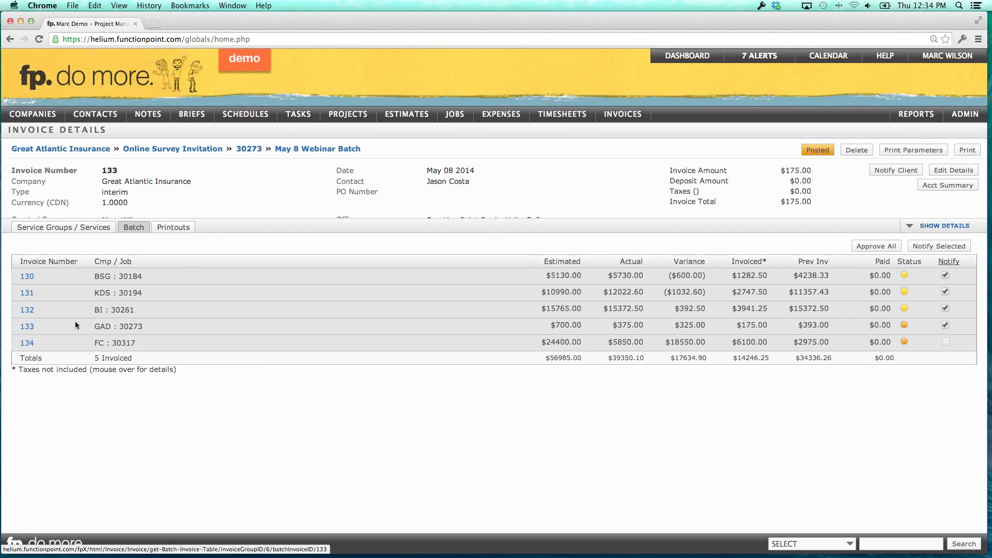
click(28, 311)
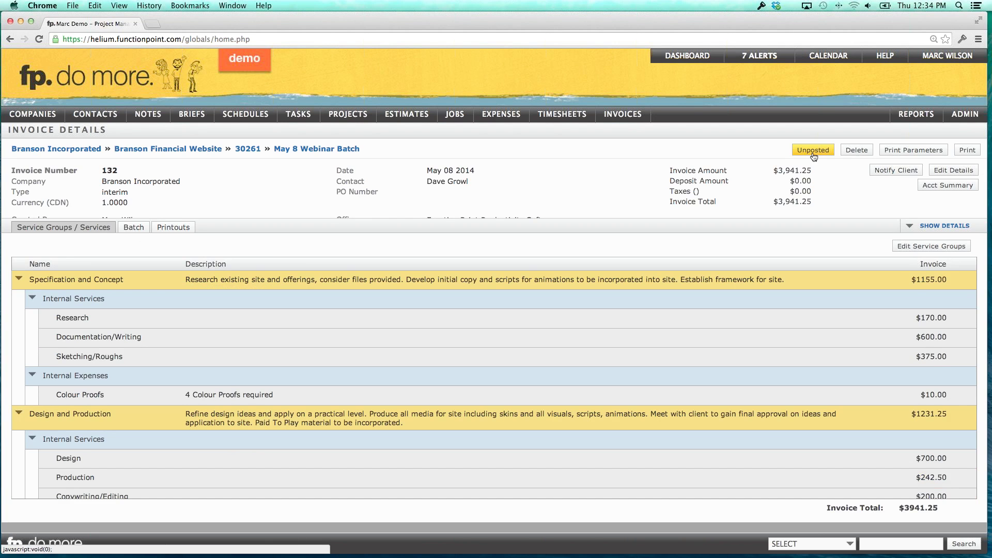
click(812, 151)
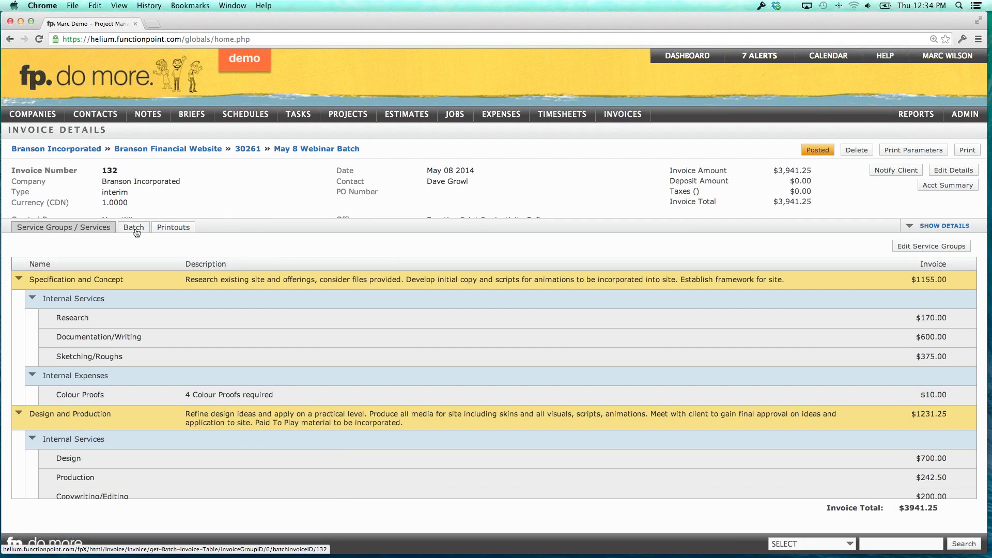
click(133, 227)
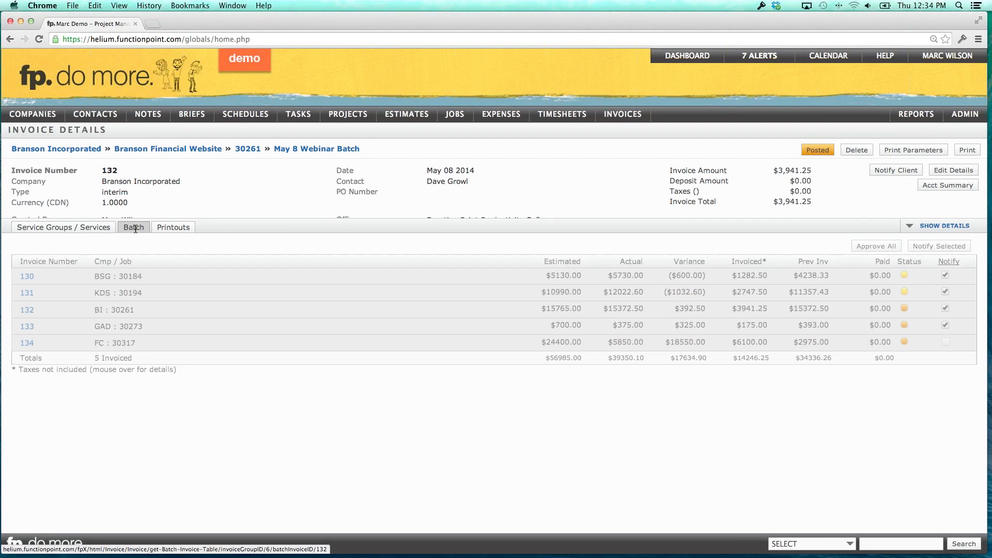
click(26, 293)
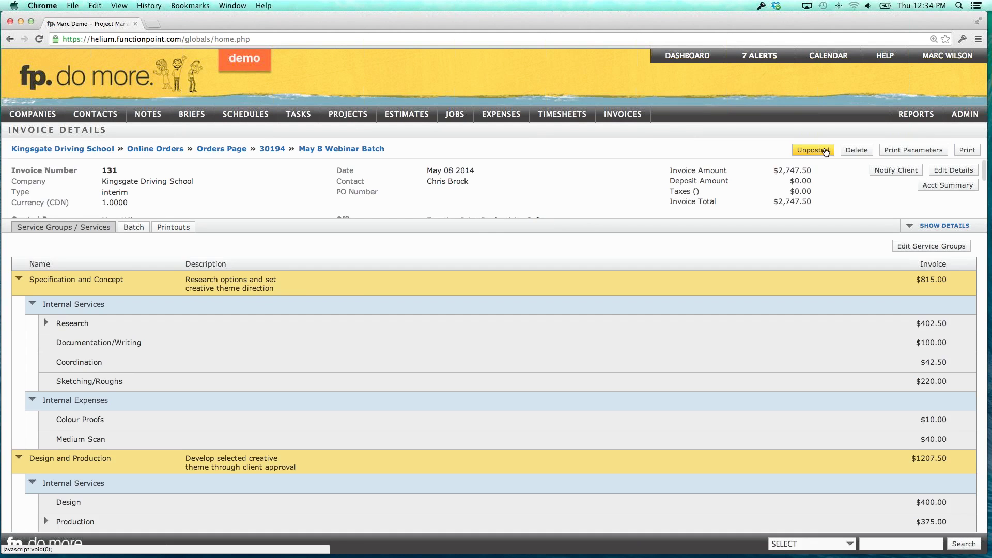
click(812, 150)
Post the batch's Logo Development & Letter Head invoice and return to the batch list to check every invoice's status
click(130, 229)
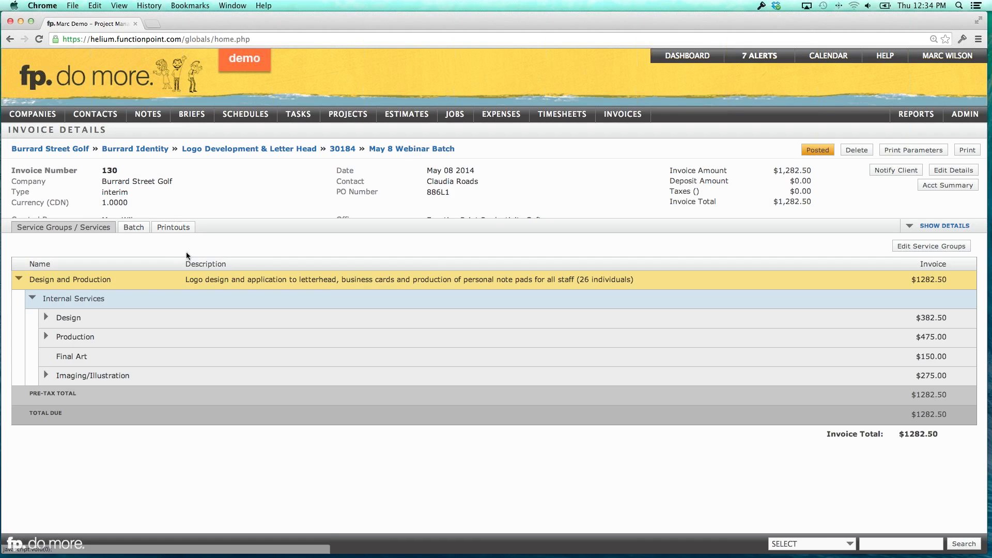
click(133, 228)
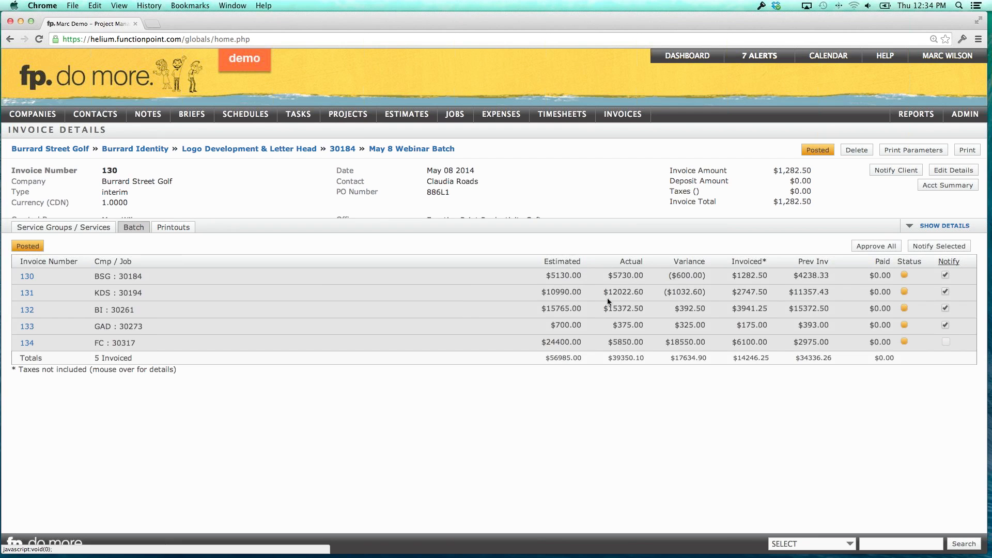
mouse_move(906, 290)
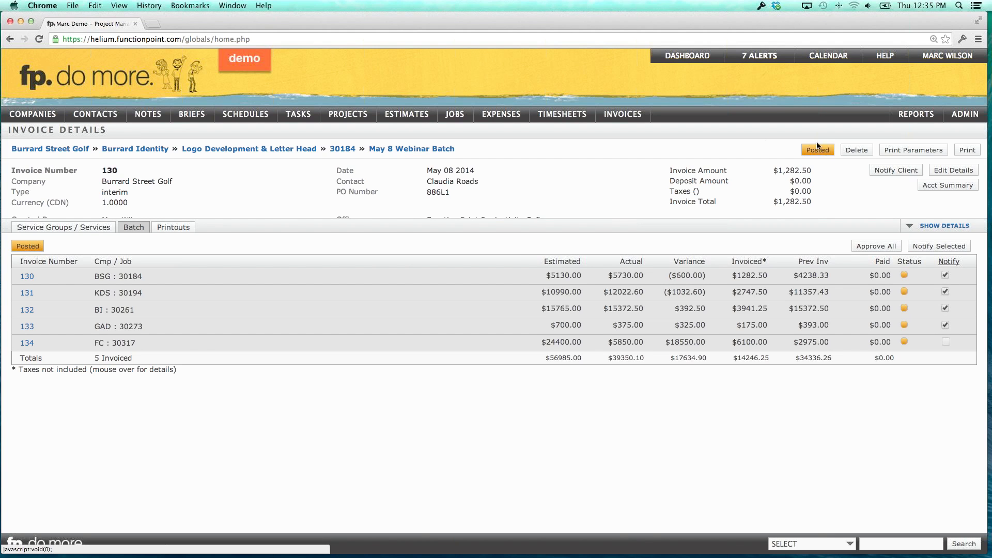
mouse_move(636, 554)
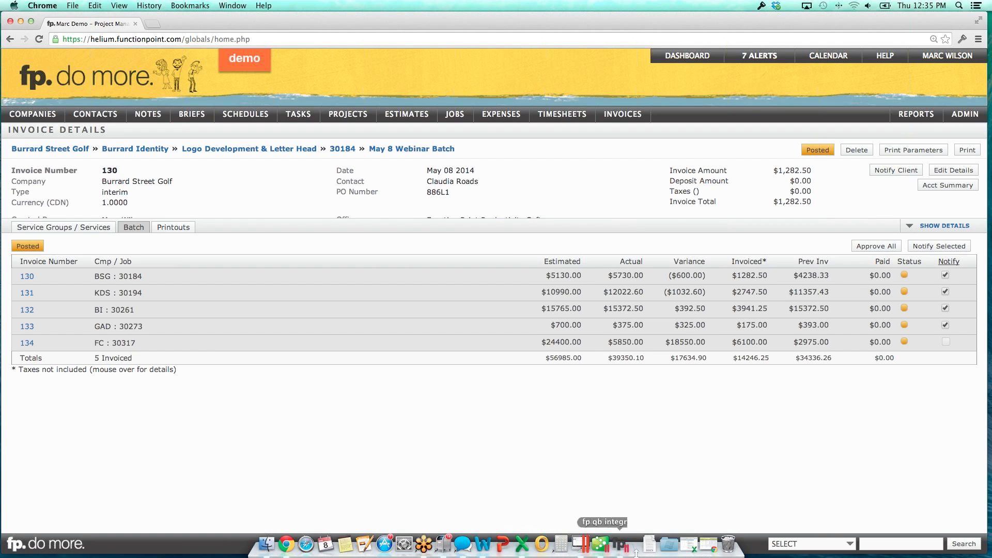
Switch to QuickBooks in the Windows virtual machine and synchronize the posted batch invoices through fp. Accountant V2
click(582, 544)
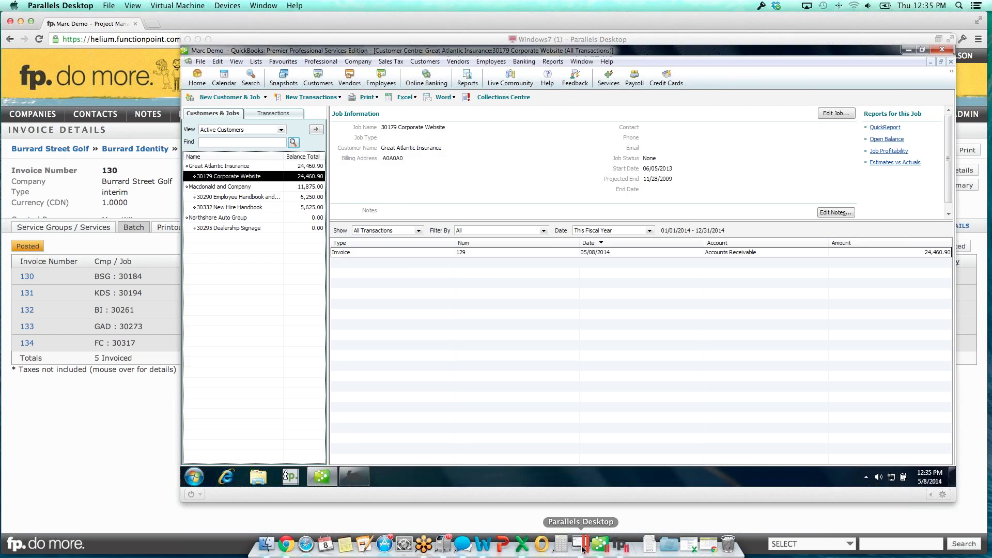
click(354, 475)
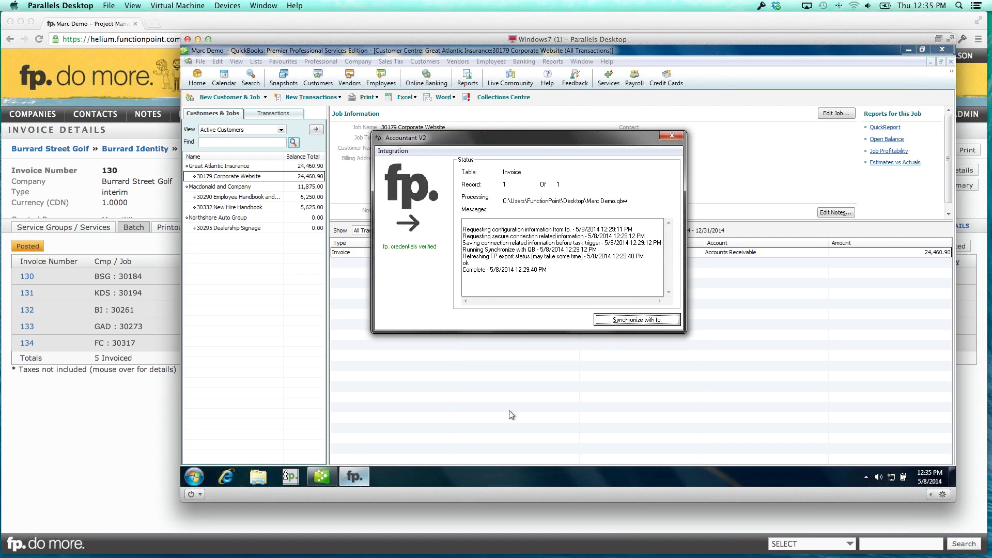
click(614, 322)
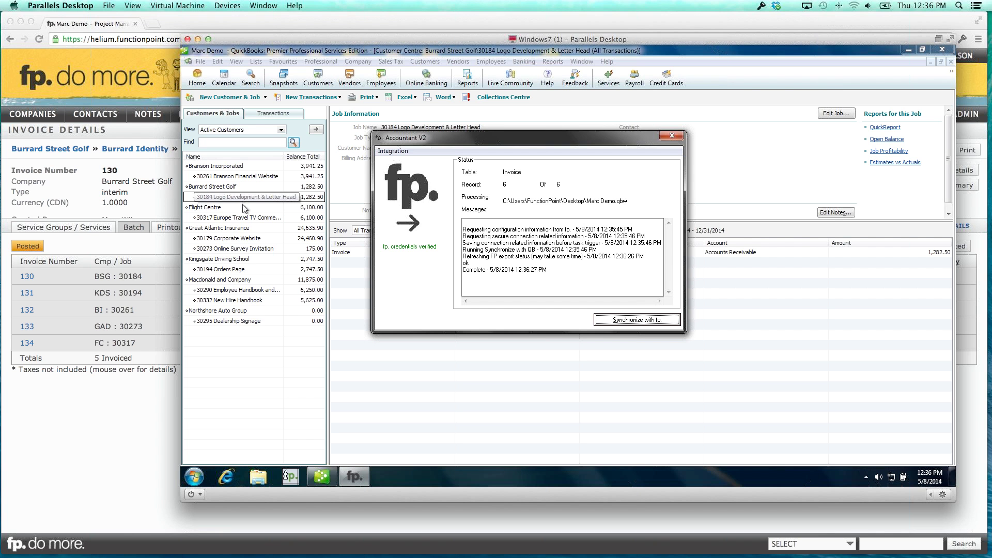
Open Flight Centre's Europe Travel TV Commercial invoice, review its media line items and return to the Customer Centre
click(221, 219)
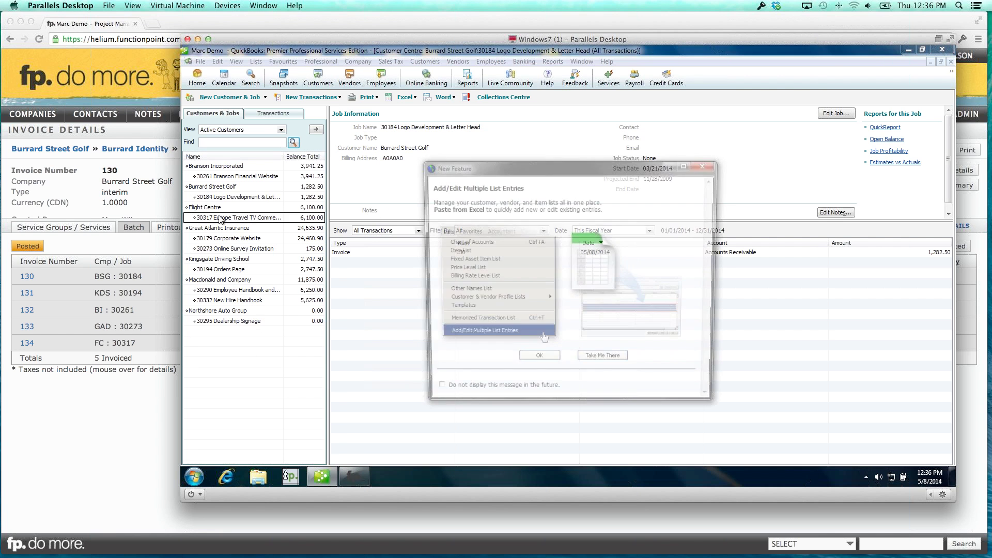
click(706, 165)
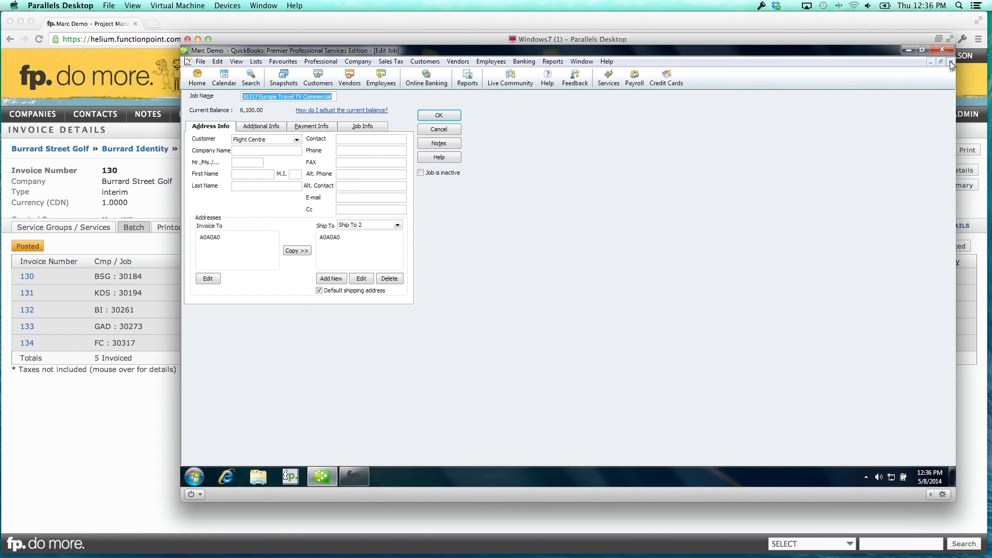
click(950, 61)
double_click(465, 253)
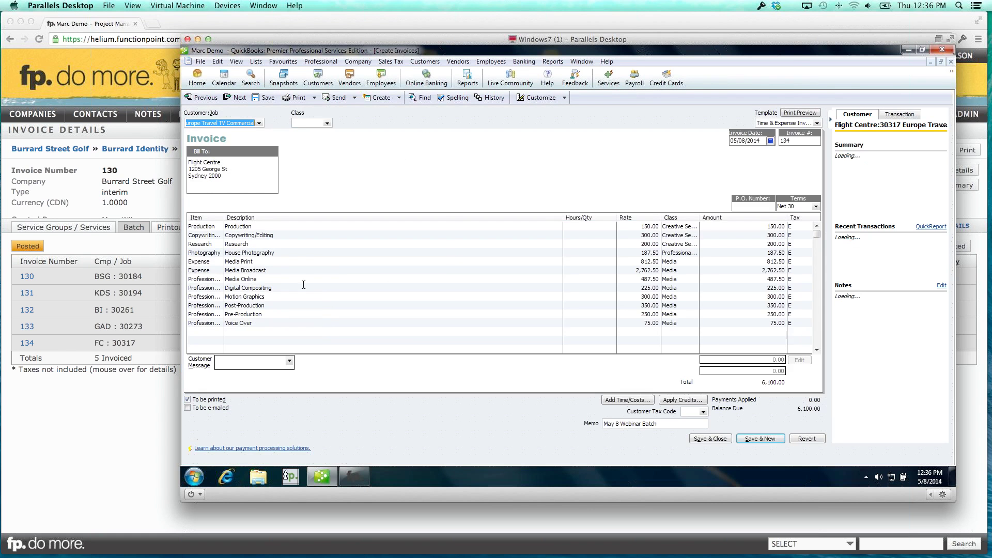
double_click(237, 288)
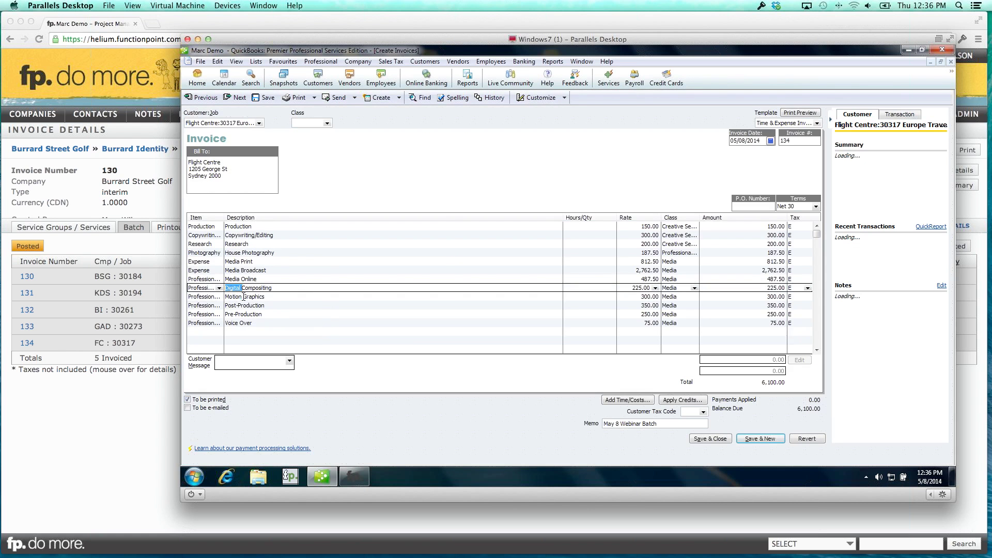
drag(244, 296, 244, 306)
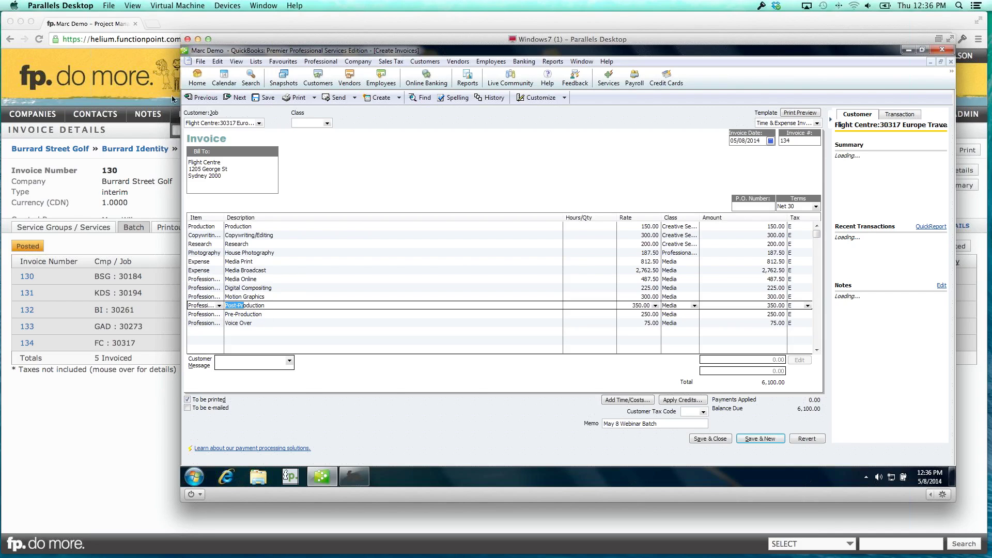
click(196, 77)
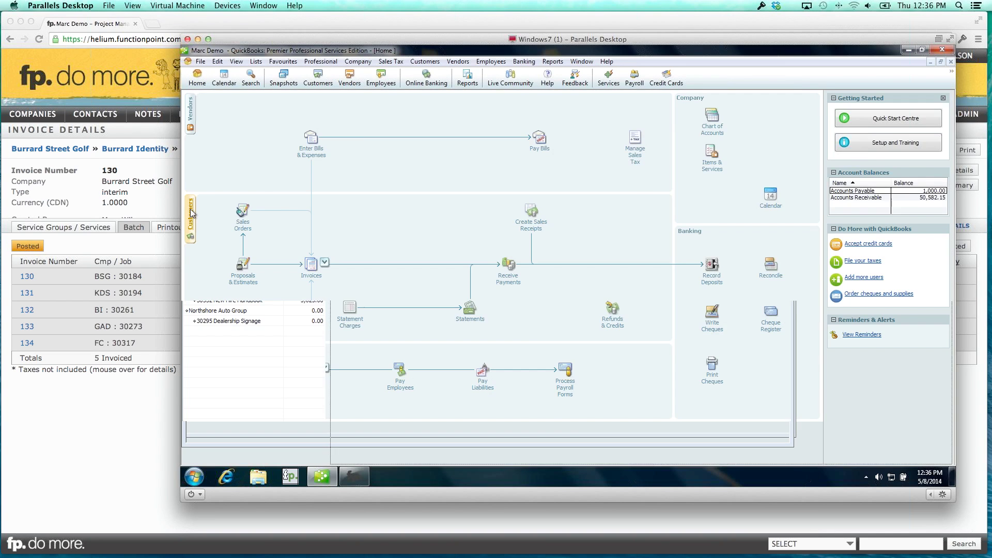
click(190, 213)
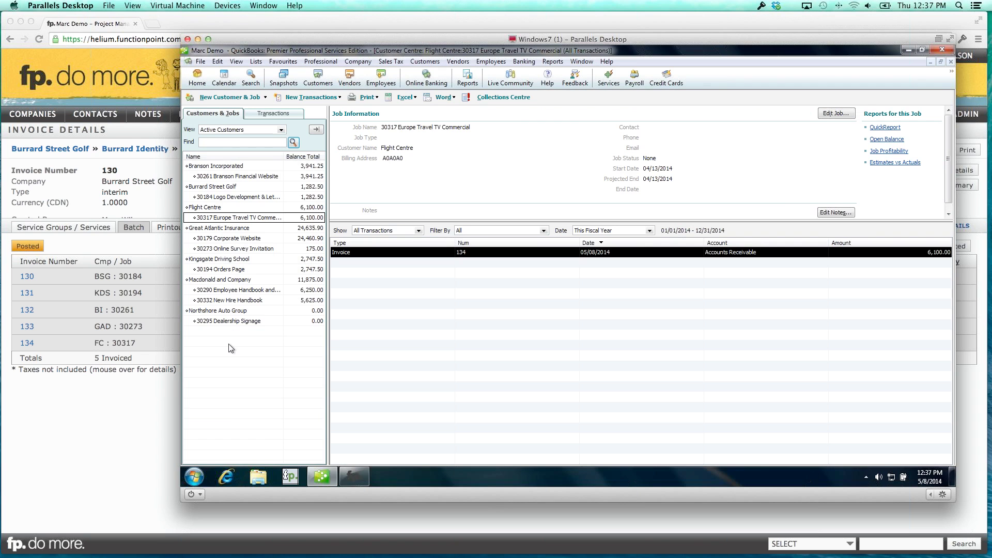
Switch to Function Point in Chrome and create a deposit invoice with a 10000 subtotal for the Dealership Website job
click(147, 414)
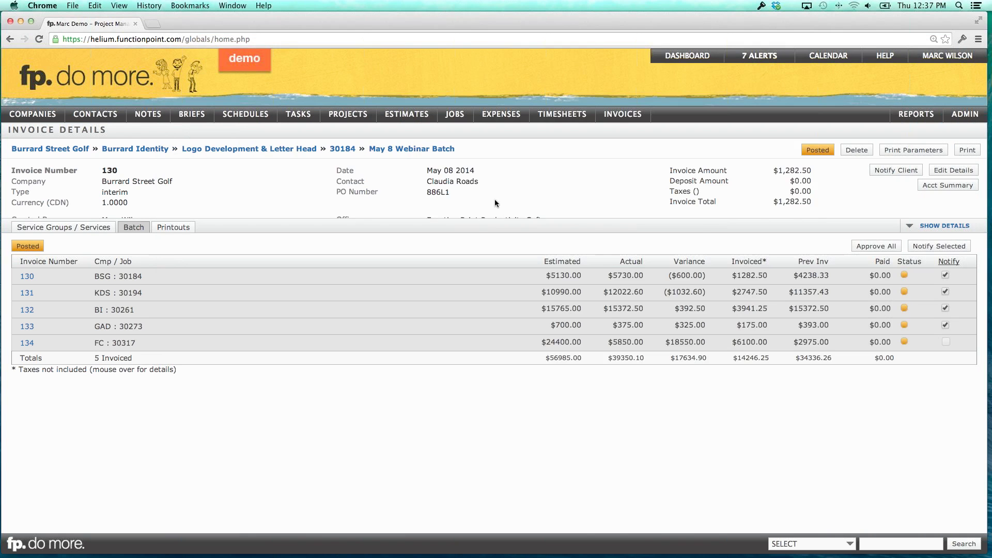
mouse_move(455, 114)
mouse_move(470, 145)
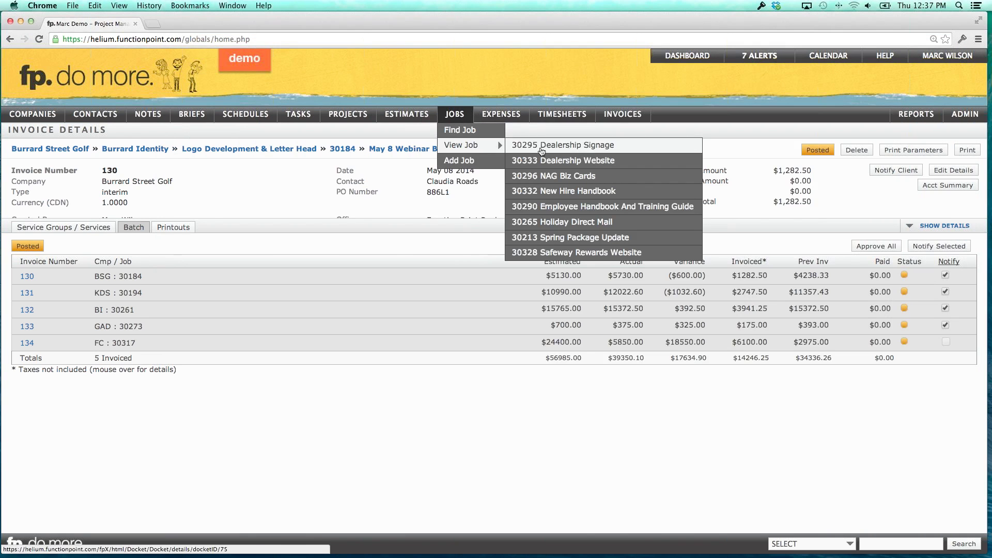
click(593, 164)
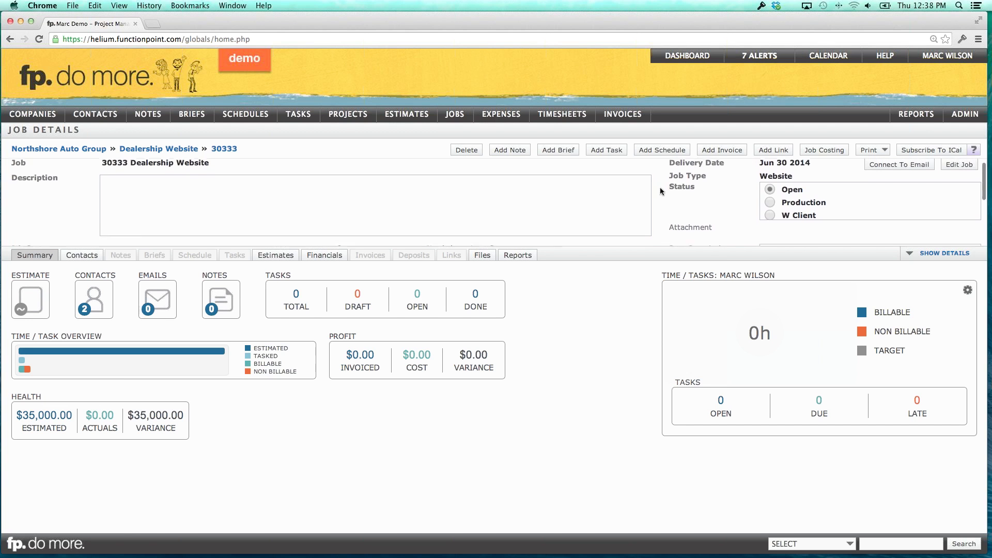
click(722, 149)
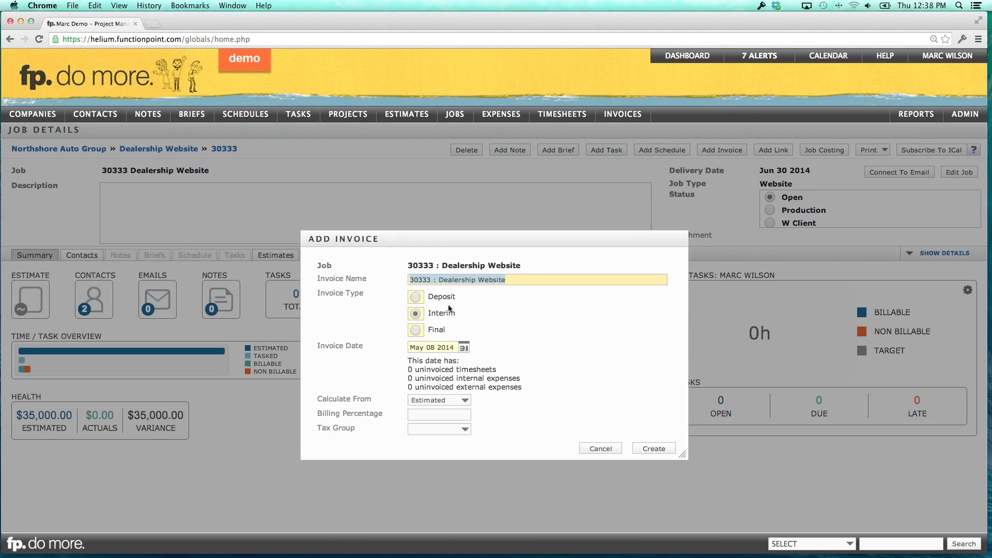
click(416, 304)
click(429, 385)
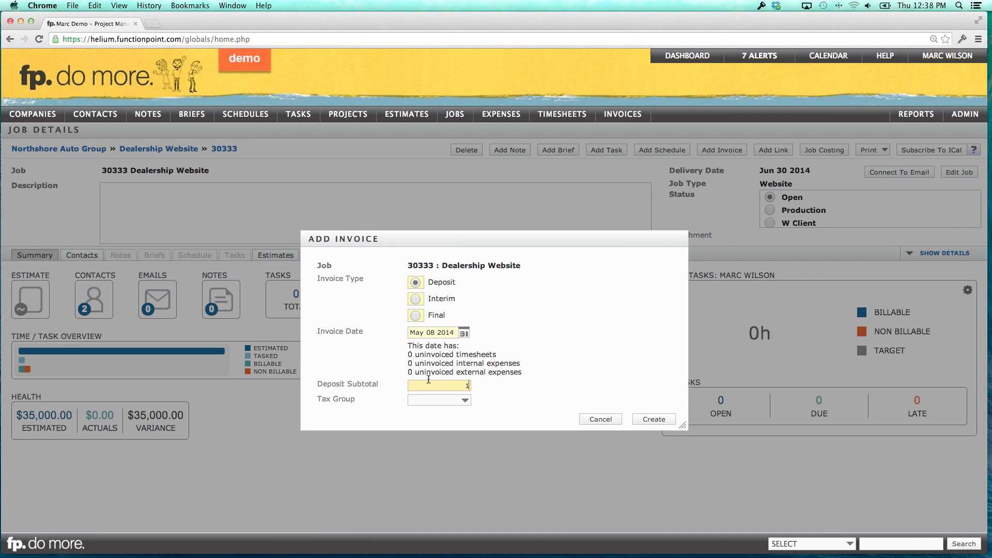
text(10000)
click(653, 419)
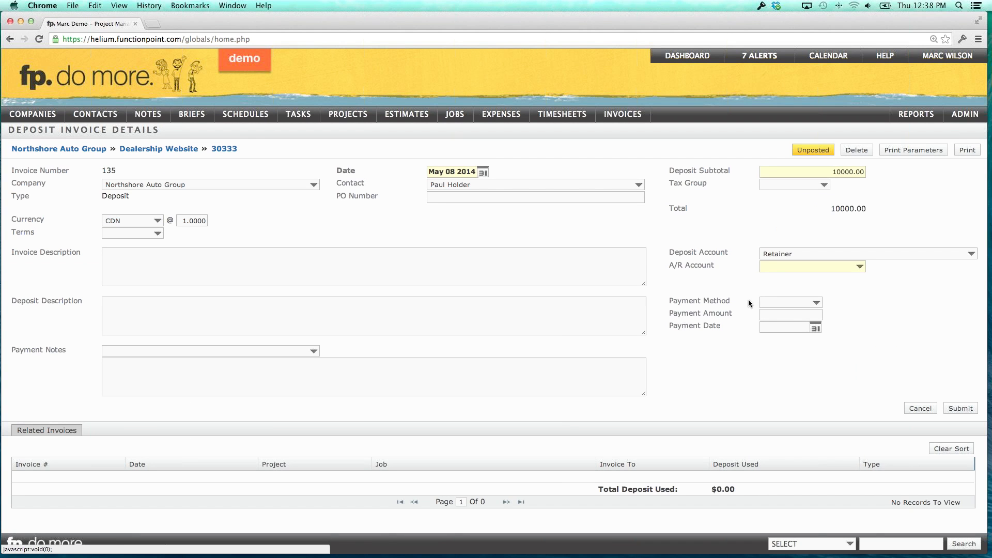
Assign Accounts Receivable as the deposit invoice's A/R account, save the invoice and post it
click(783, 266)
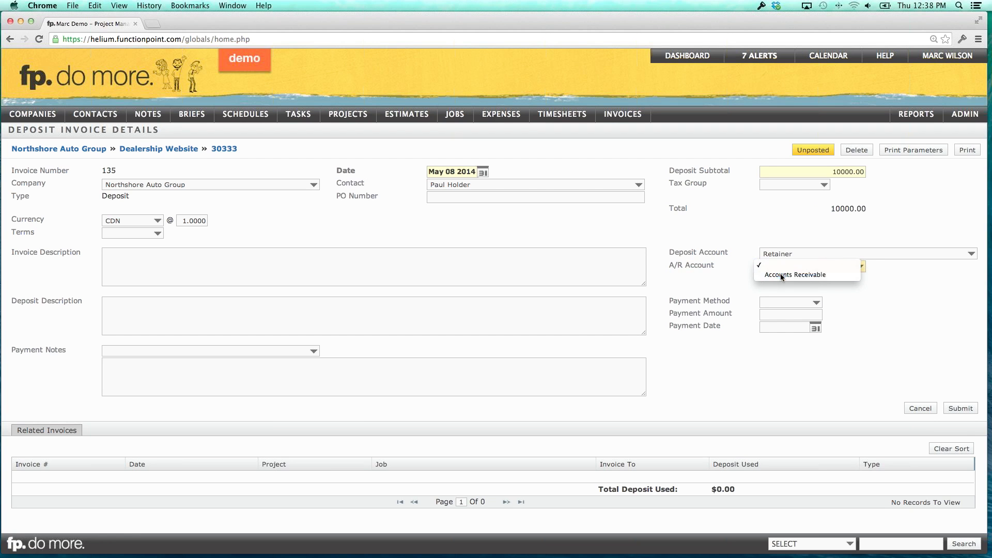
click(785, 274)
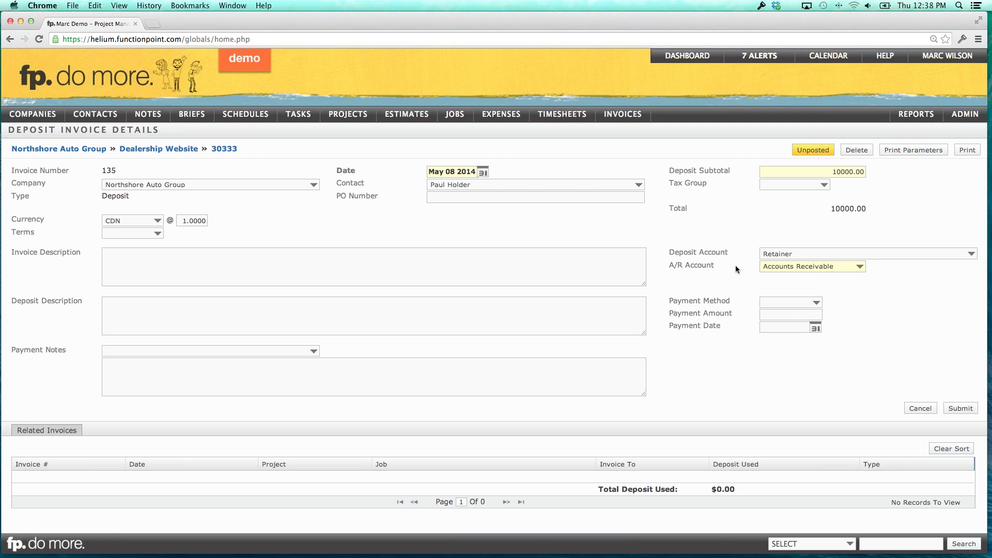
click(841, 265)
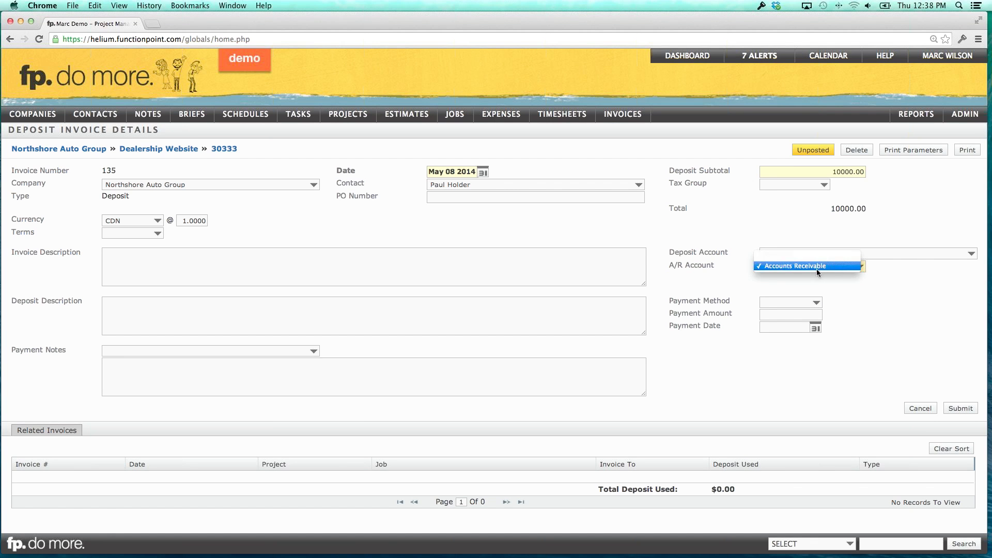
click(728, 272)
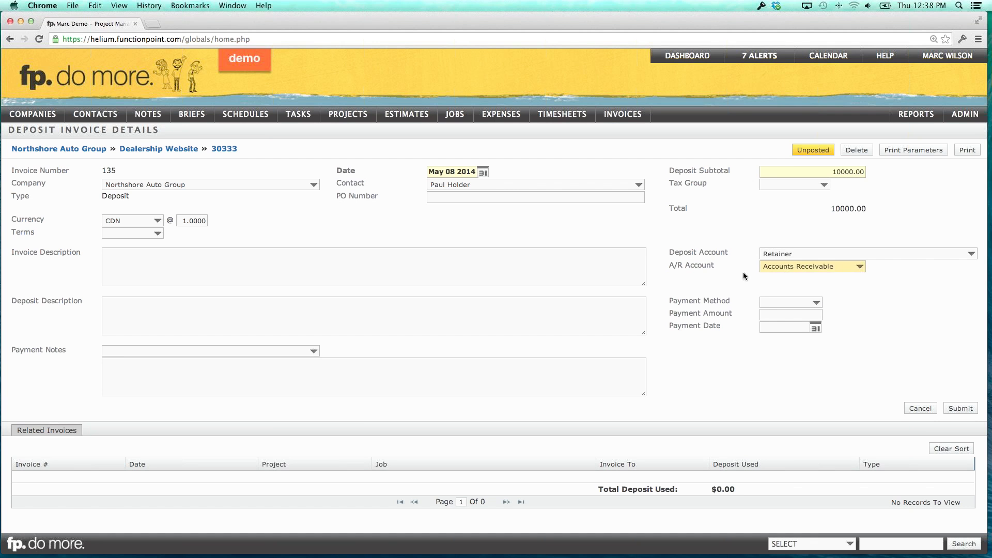
click(842, 268)
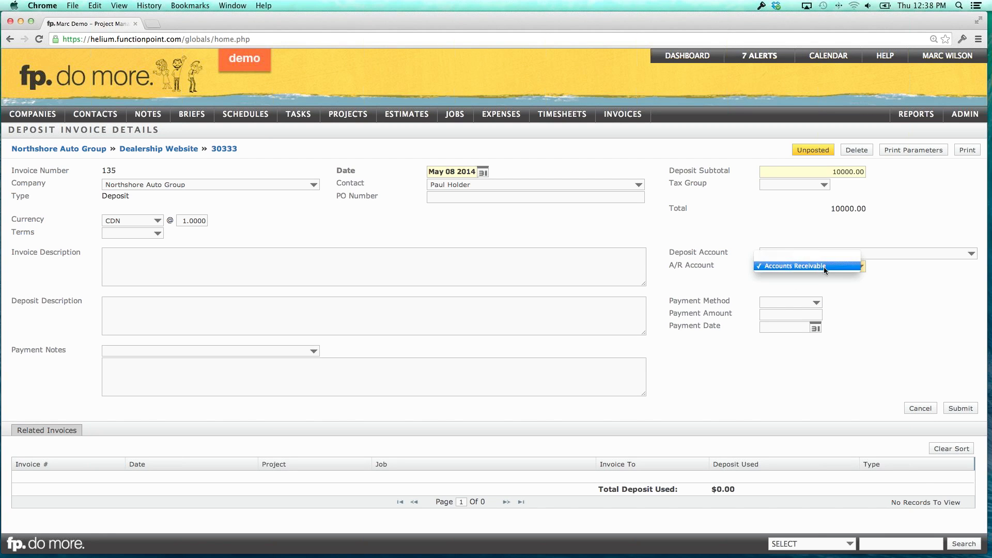
click(826, 269)
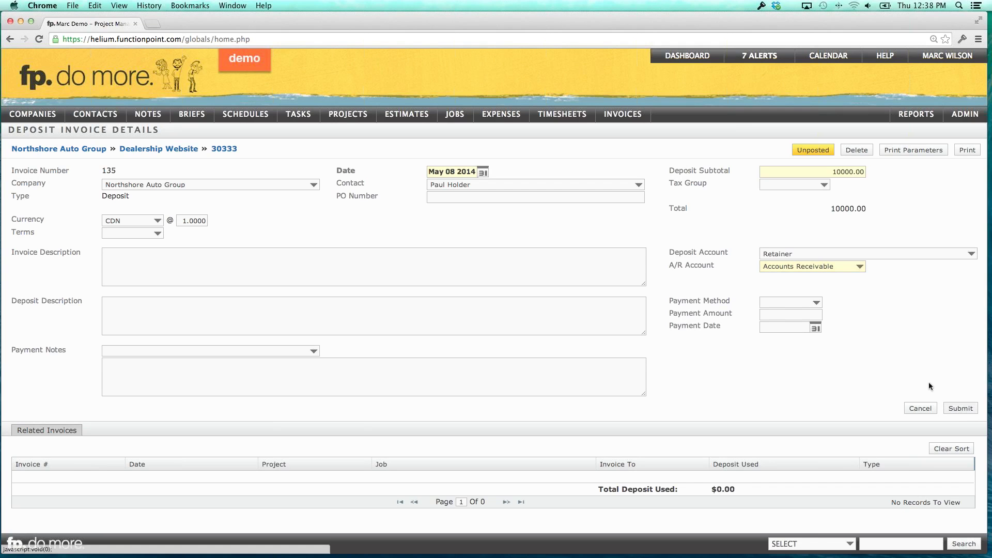
click(957, 408)
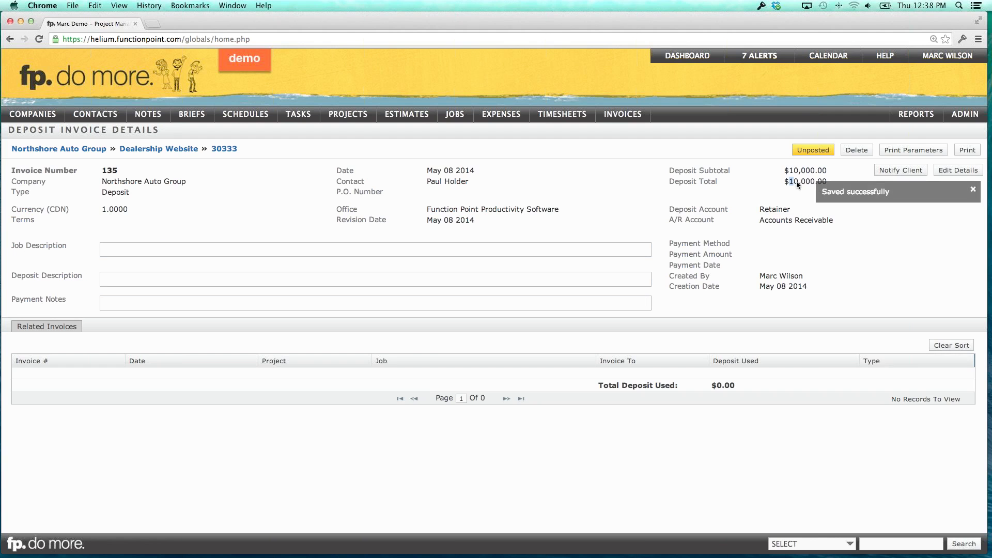
click(812, 149)
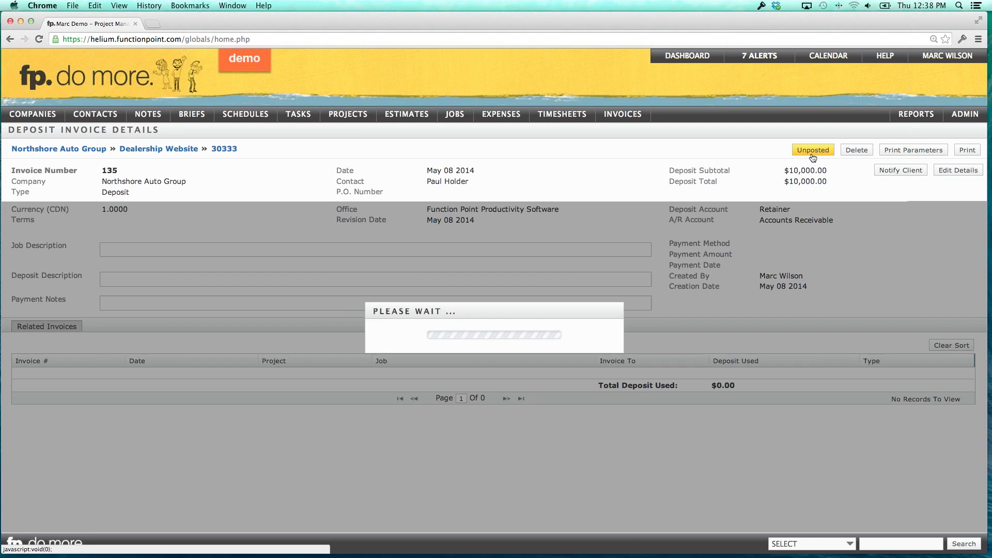
Switch to QuickBooks in the Windows virtual machine and synchronize the posted deposit invoice through fp. Accountant V2
mouse_move(519, 555)
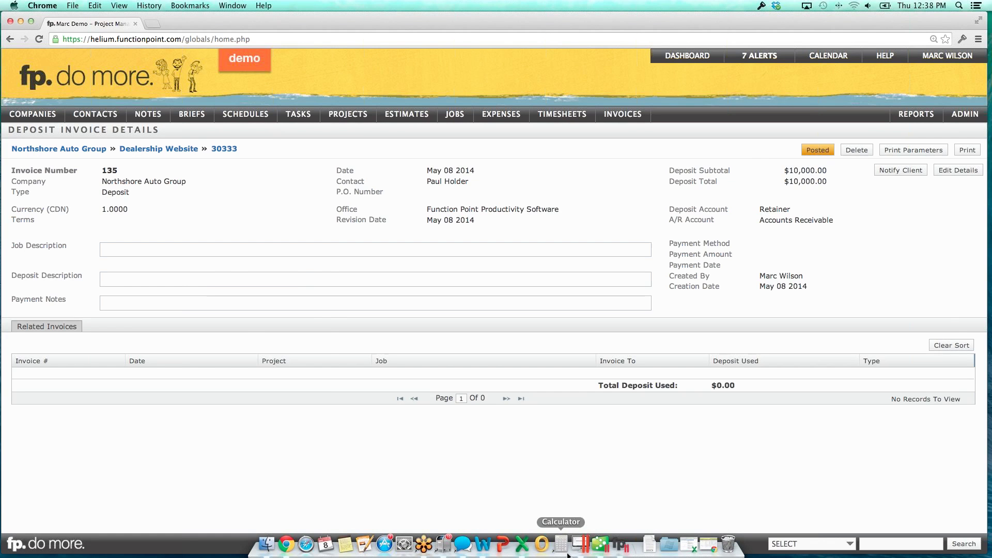
click(586, 552)
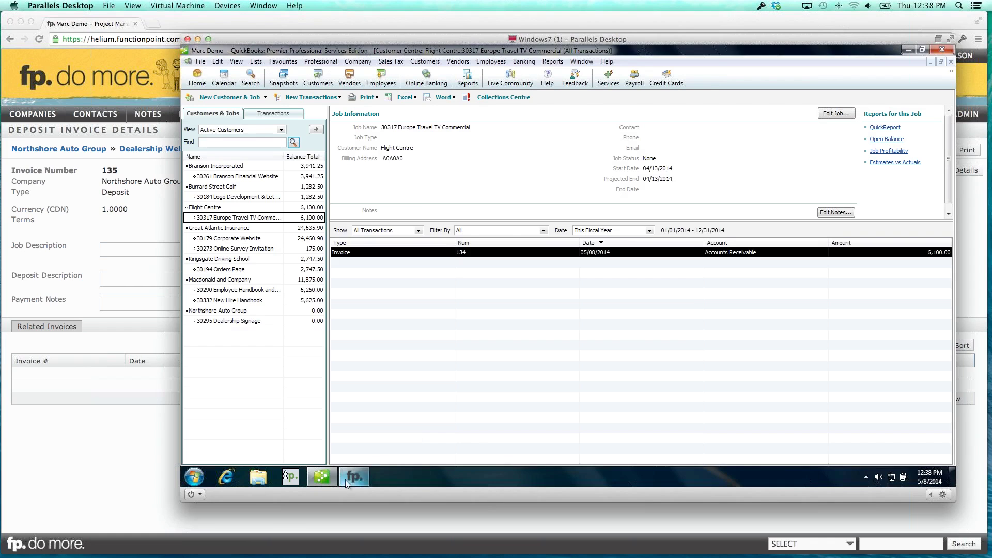
click(352, 478)
click(616, 322)
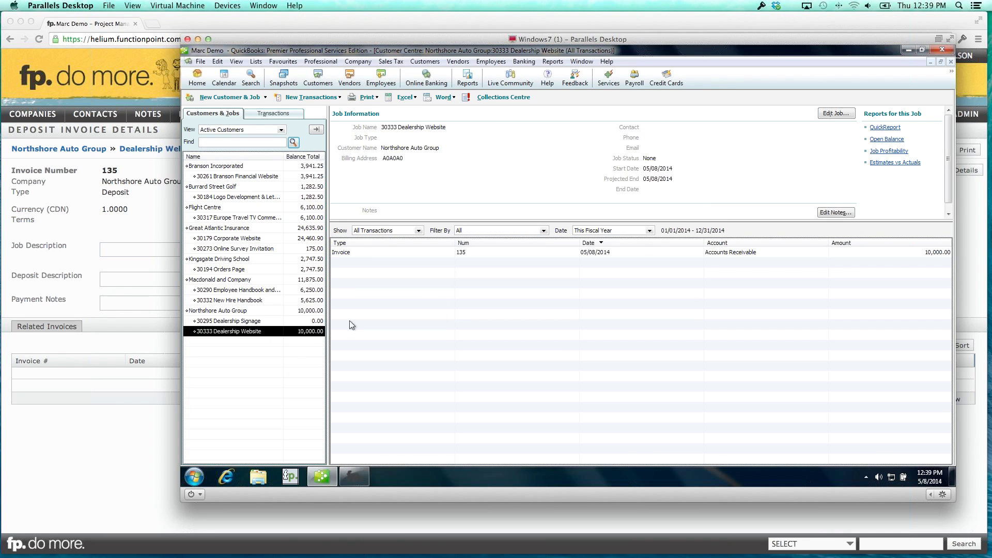
Open Northshore Auto Group's Dealership Website invoice and examine the type of its Retainer line item
click(499, 253)
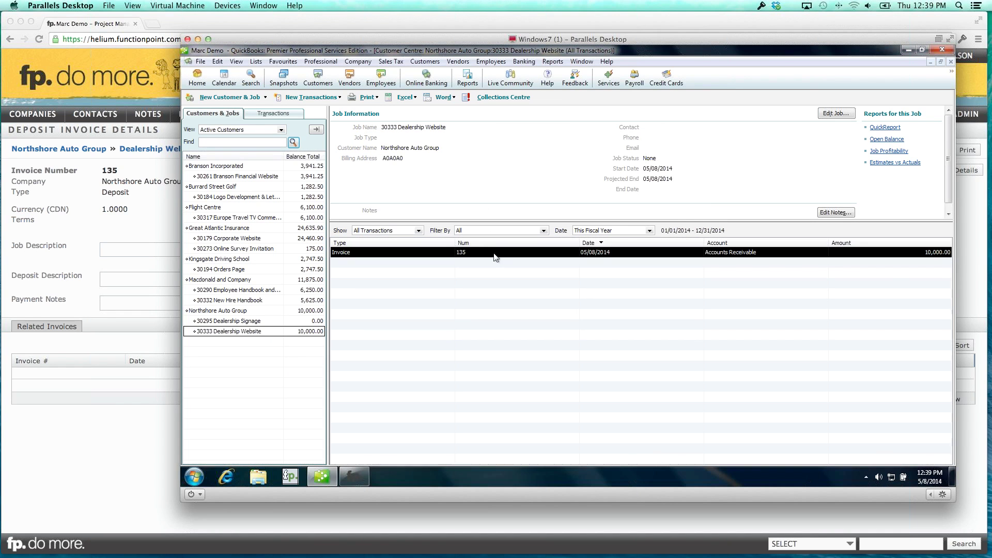
click(274, 331)
double_click(496, 252)
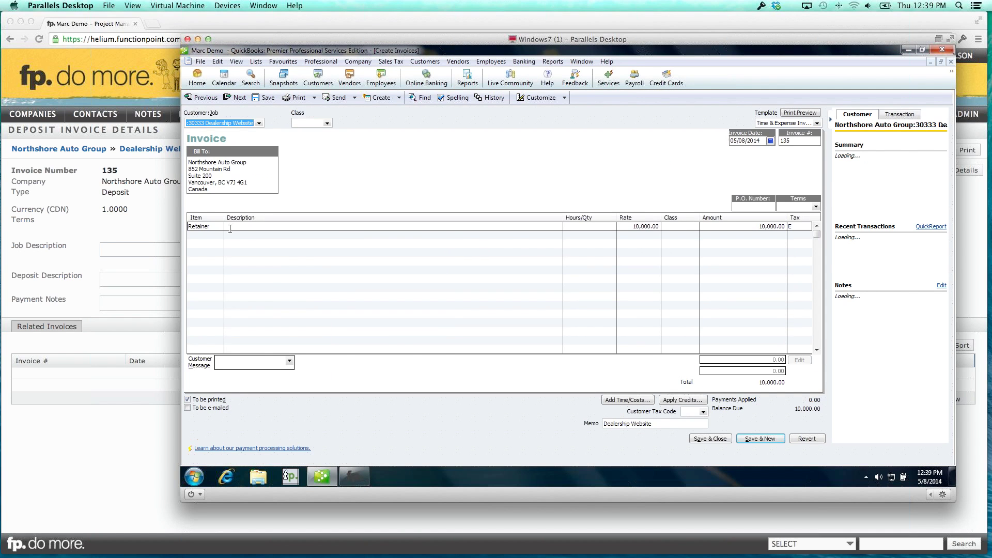
click(215, 226)
click(219, 226)
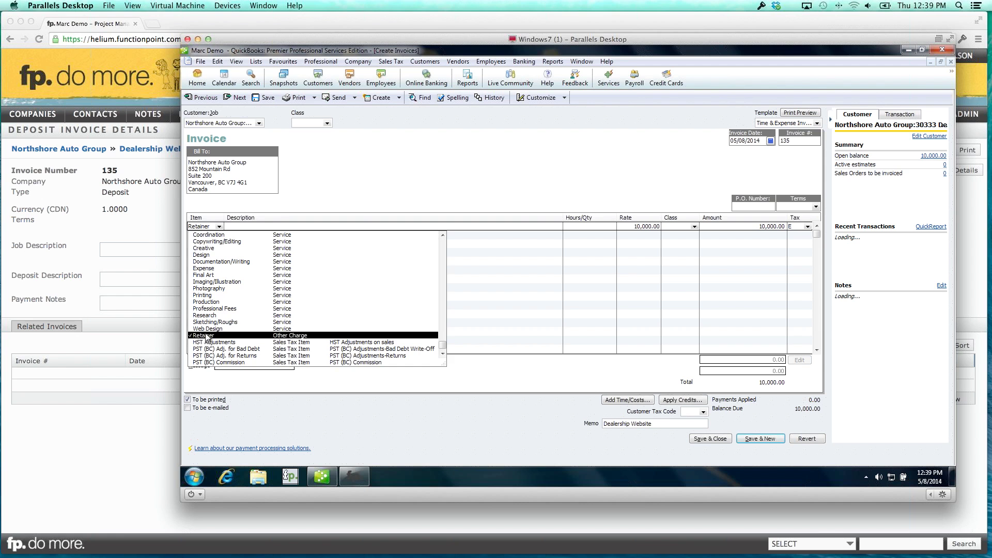
click(342, 174)
Open the Retainer item from the item list and examine its assigned account and that account's type
click(254, 61)
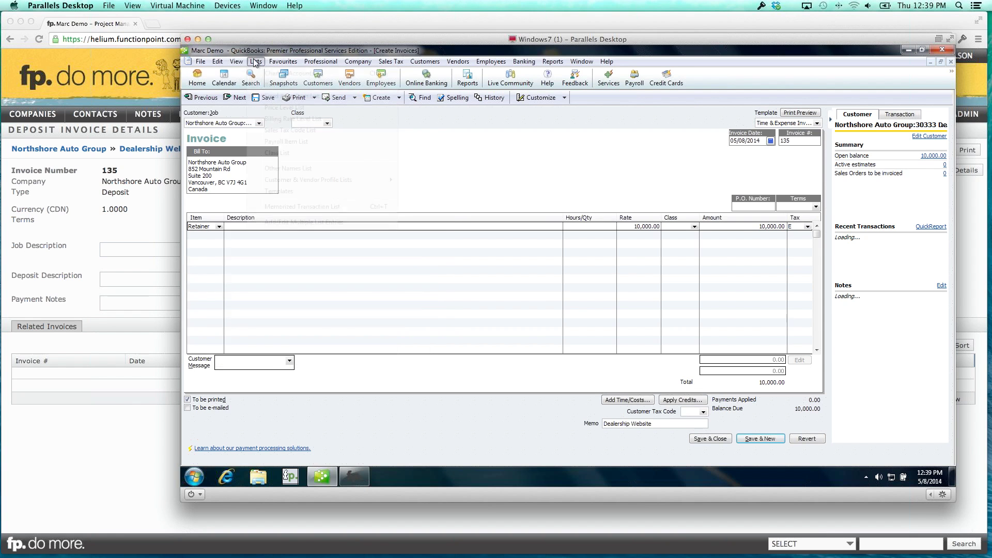
click(284, 84)
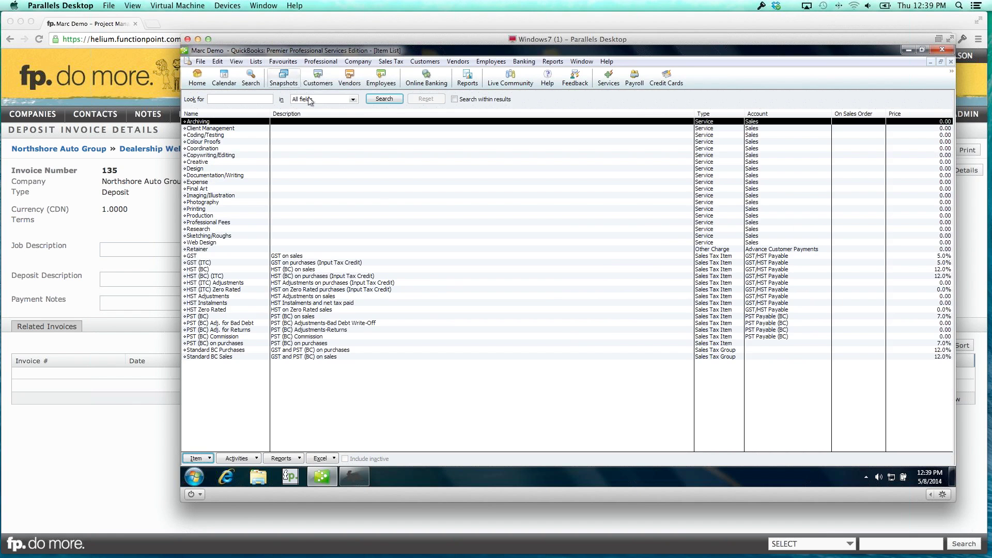
click(201, 250)
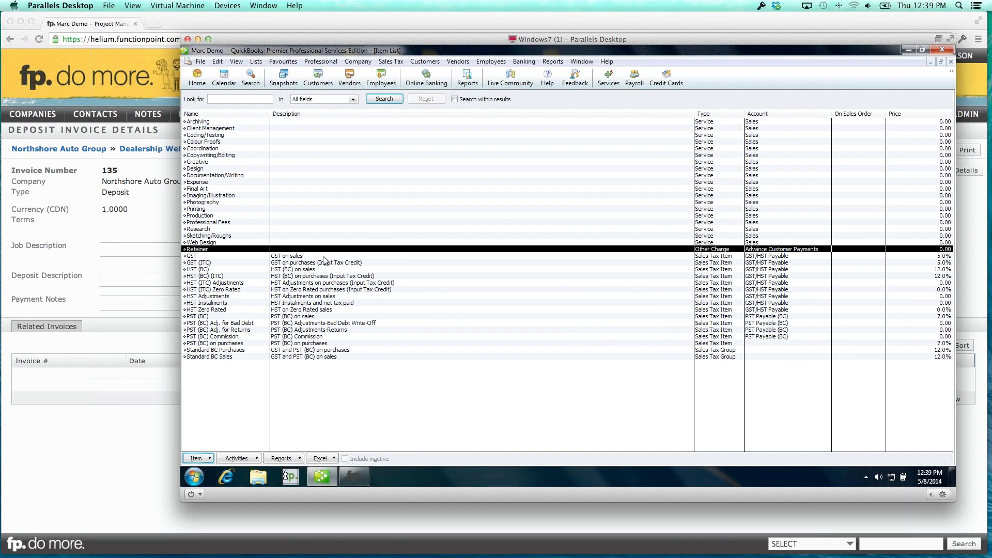
double_click(771, 250)
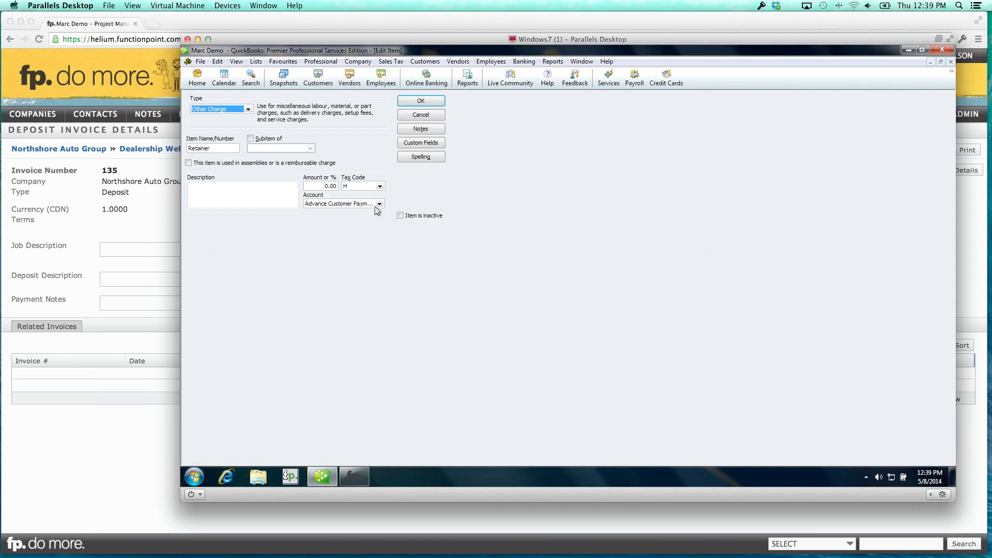
click(378, 204)
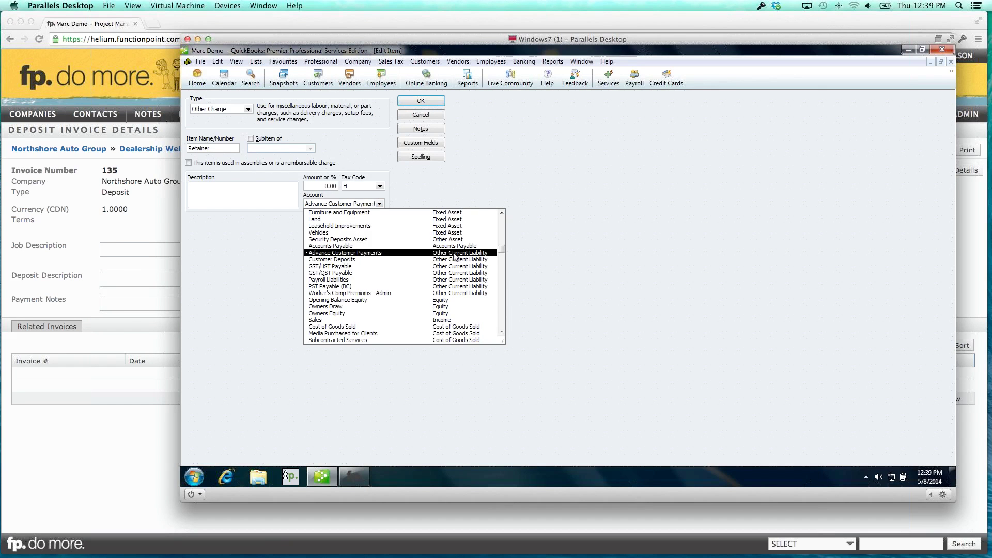
click(262, 259)
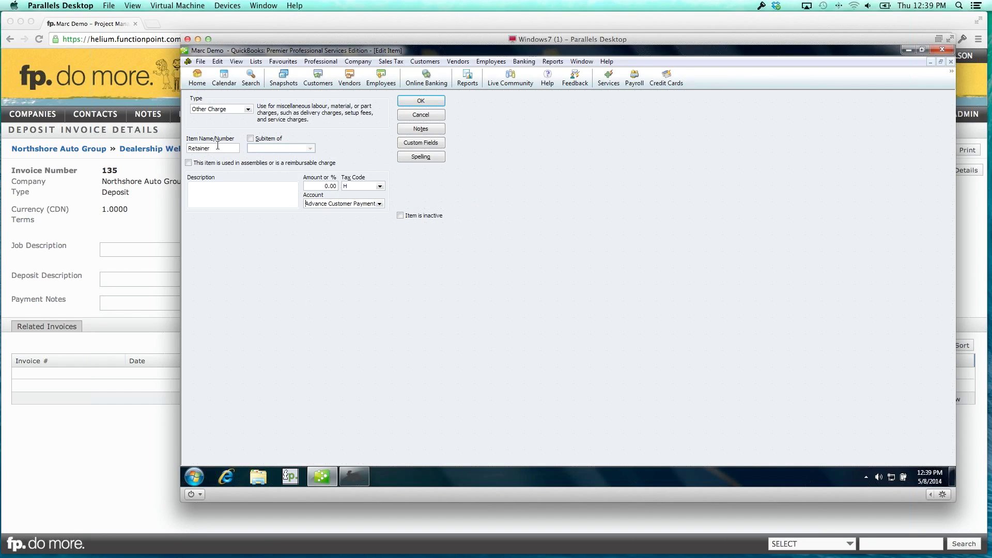
Return to the Customer Centre and open the invoice of Northshore Auto Group's Dealership Website job
click(198, 82)
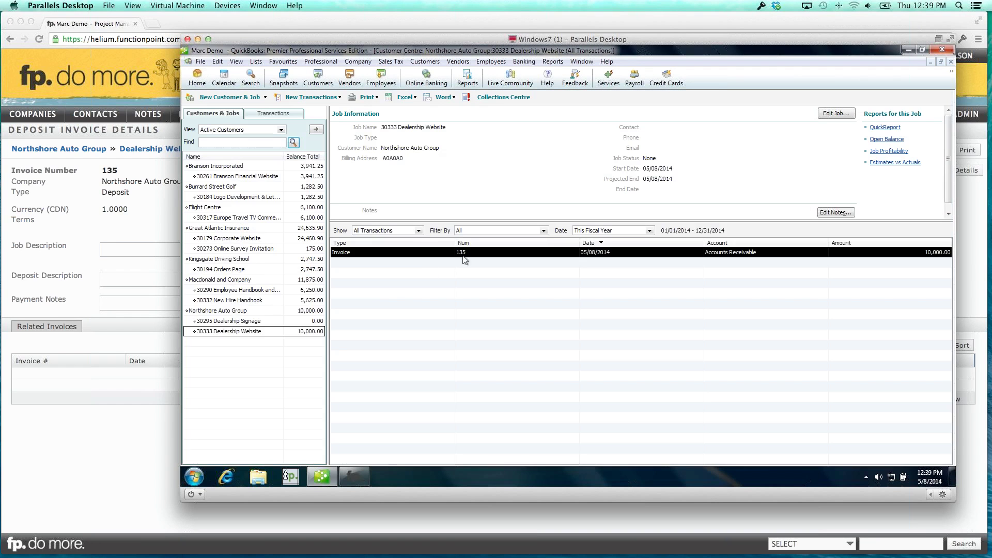
click(291, 331)
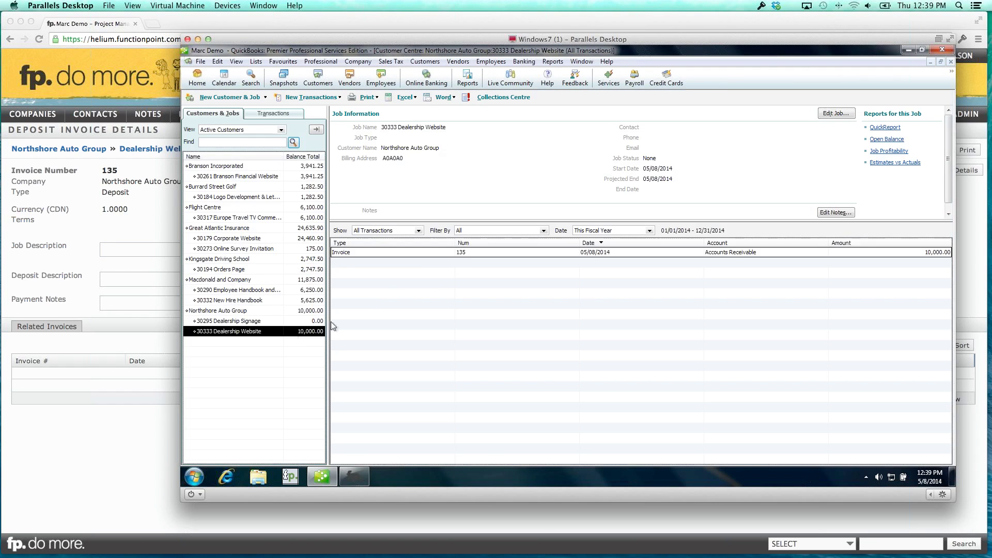
click(486, 253)
click(486, 253)
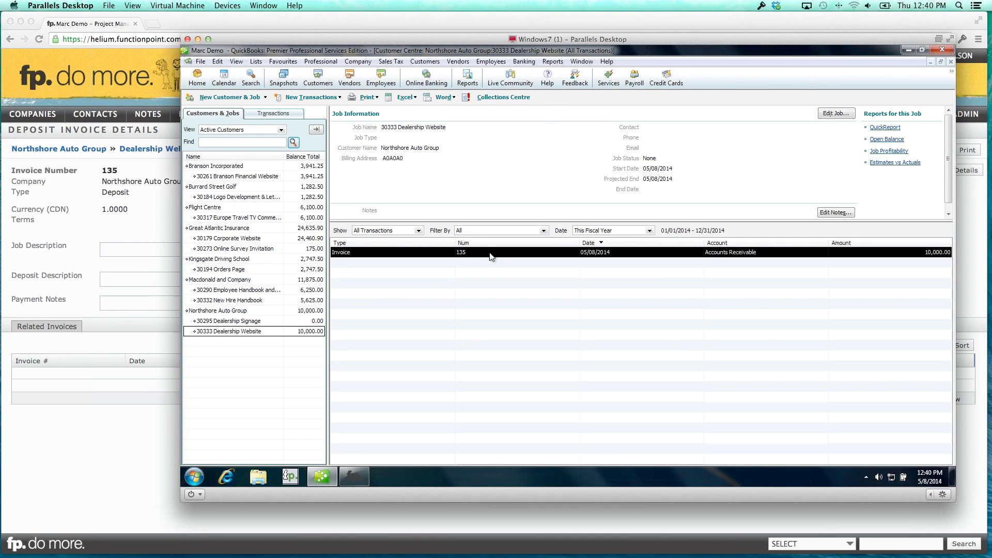
double_click(490, 253)
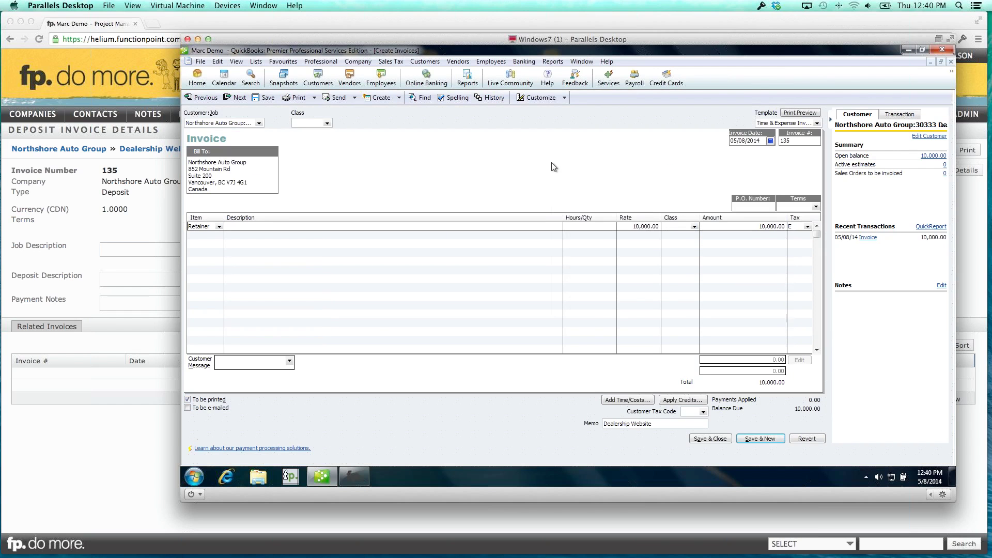
Receive a cheque payment for the full deposit invoice with cheque number 89217 and save it
right_click(553, 166)
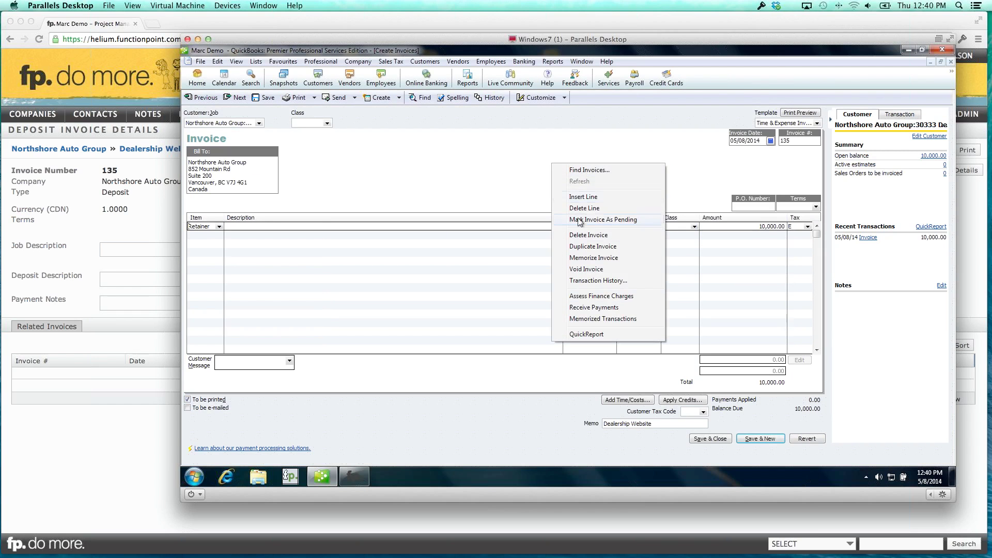
click(594, 307)
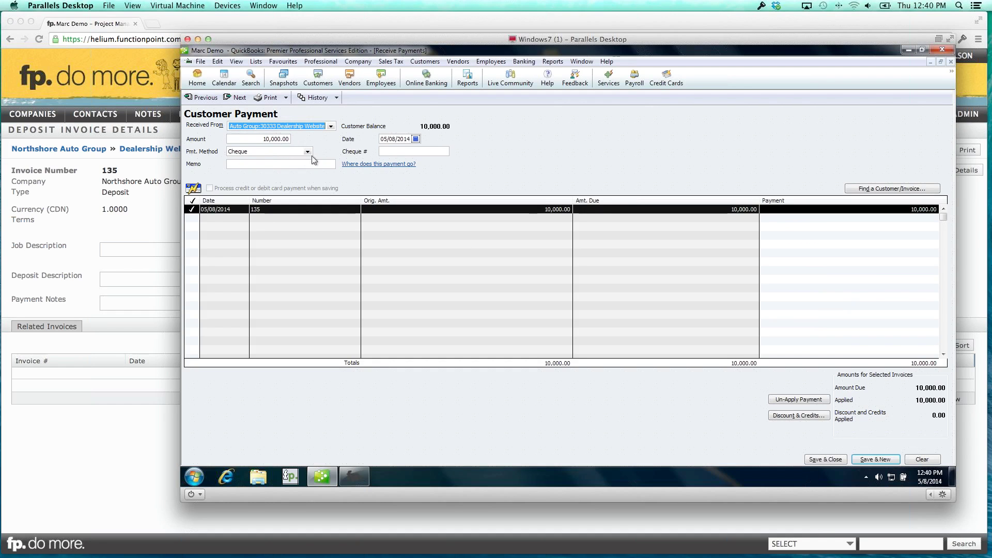
click(409, 149)
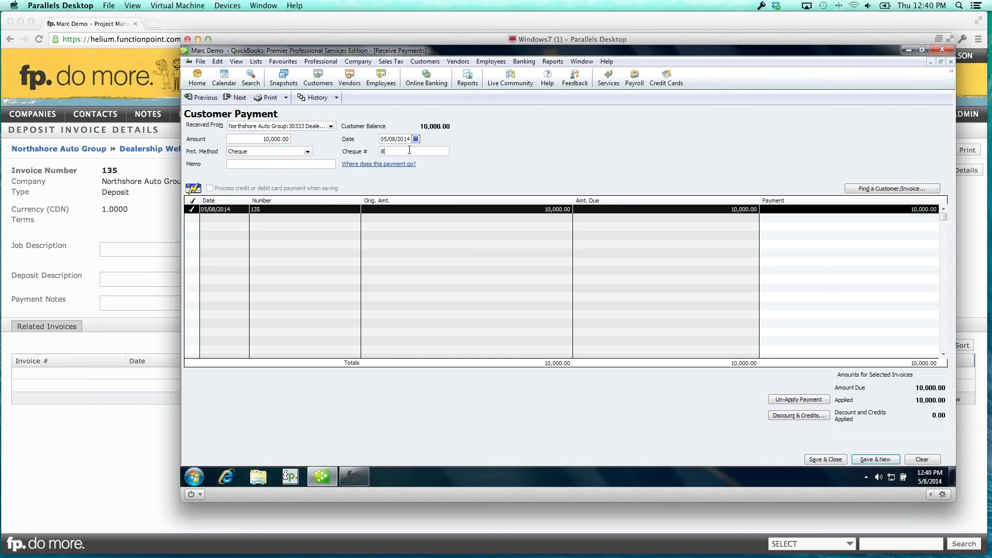
text(89217)
click(830, 460)
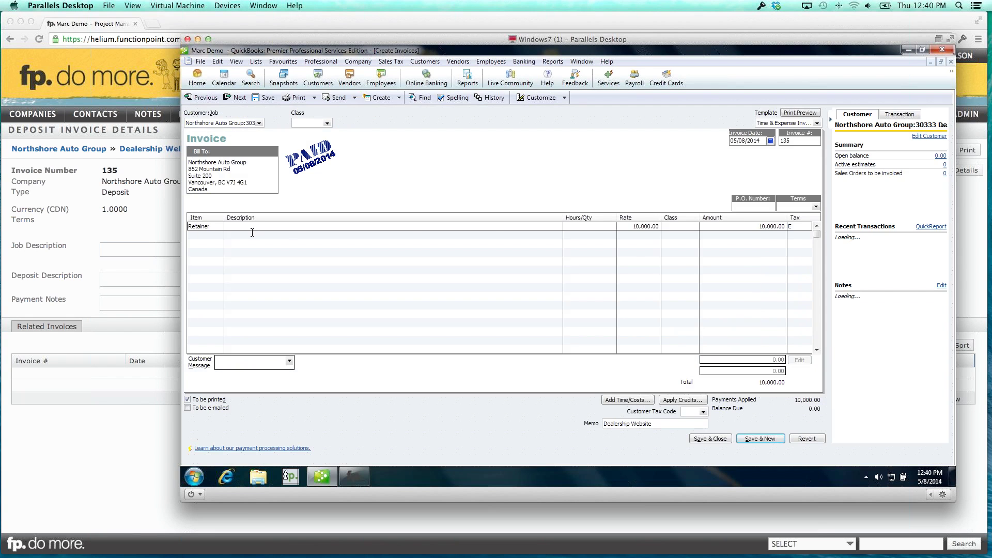
Synchronize the payment through fp. Accountant V2, switch to Function Point in Chrome and reload the deposit invoice to check its payment details
click(354, 477)
click(634, 321)
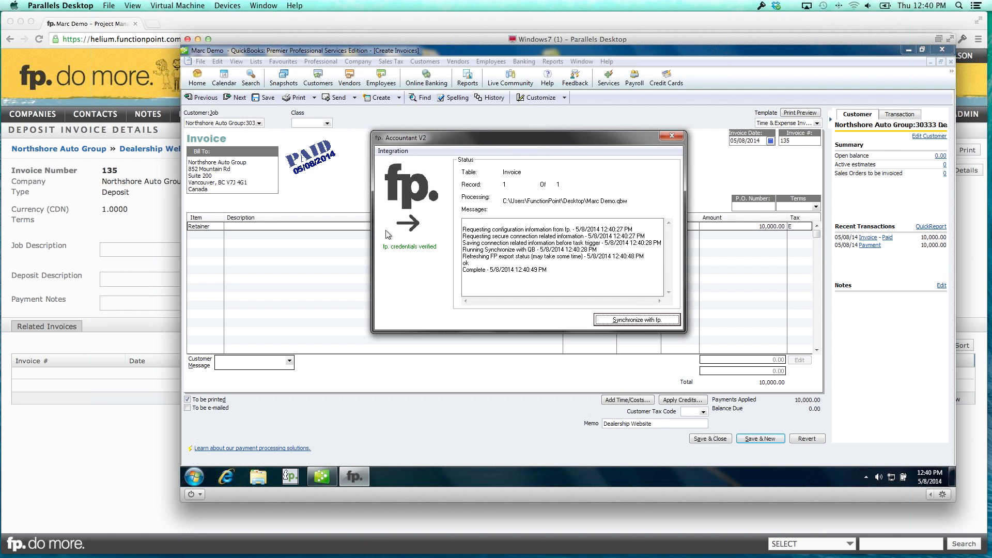
click(160, 226)
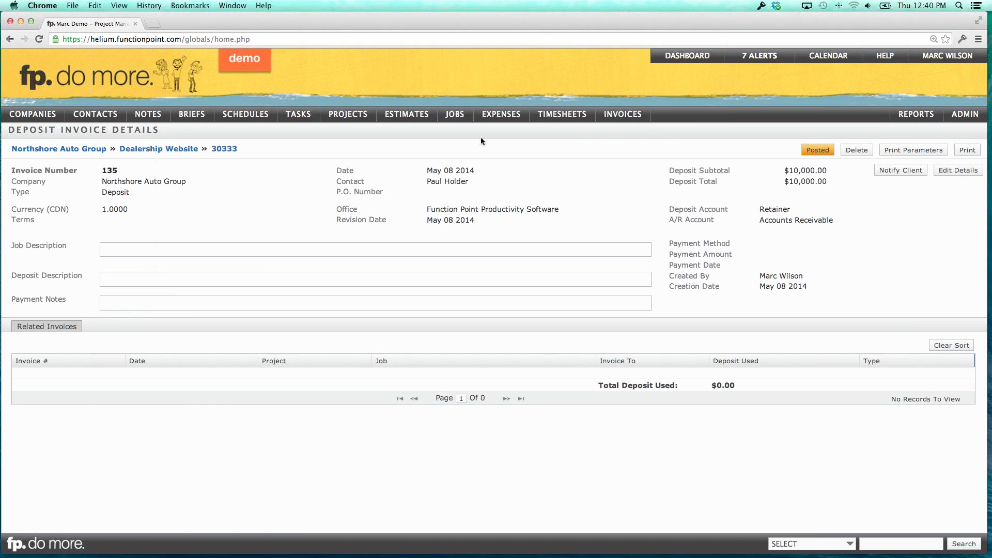
mouse_move(623, 114)
mouse_move(626, 145)
click(714, 146)
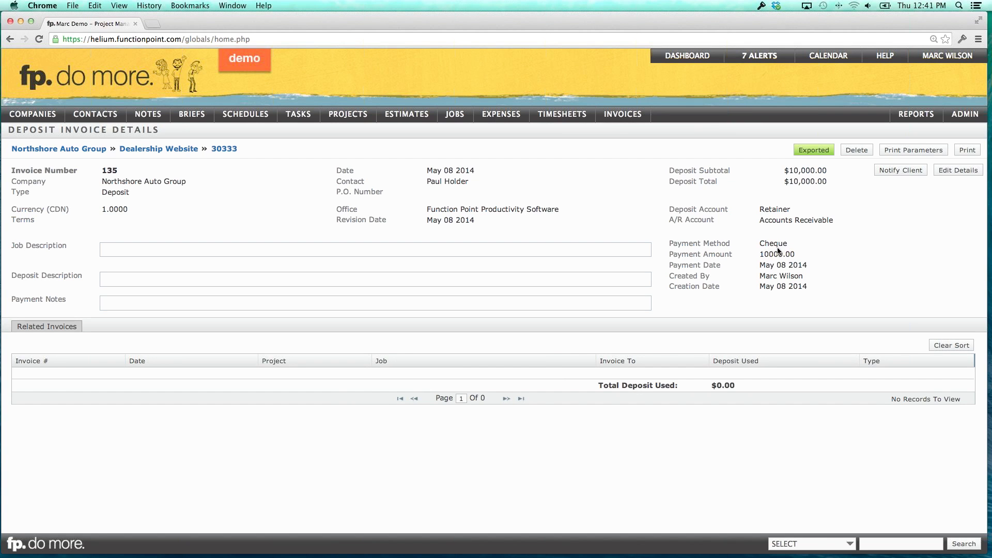
drag(764, 254, 770, 254)
Open the Dealership Website job and create an interim invoice calculated from the estimate with a billing percentage of 50
mouse_move(455, 114)
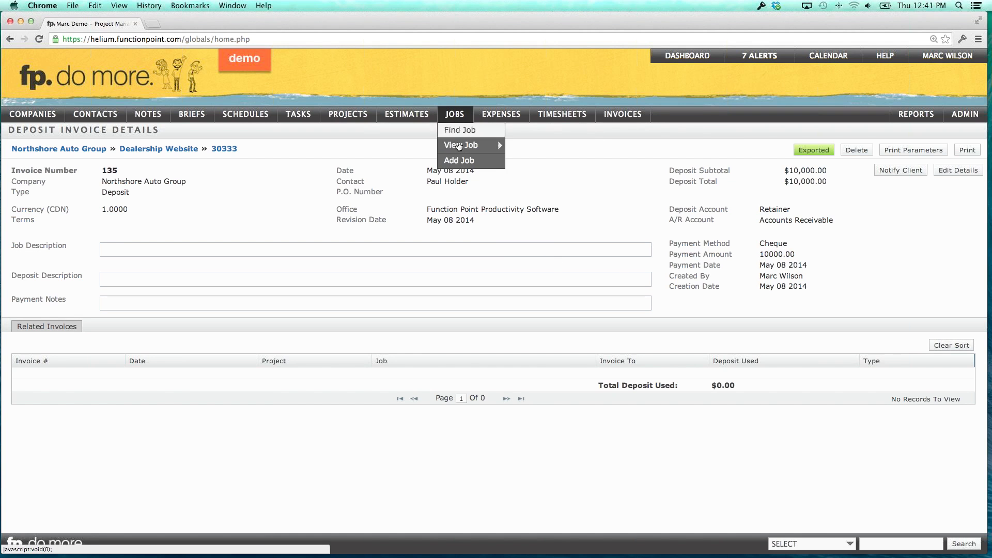
mouse_move(481, 145)
click(572, 147)
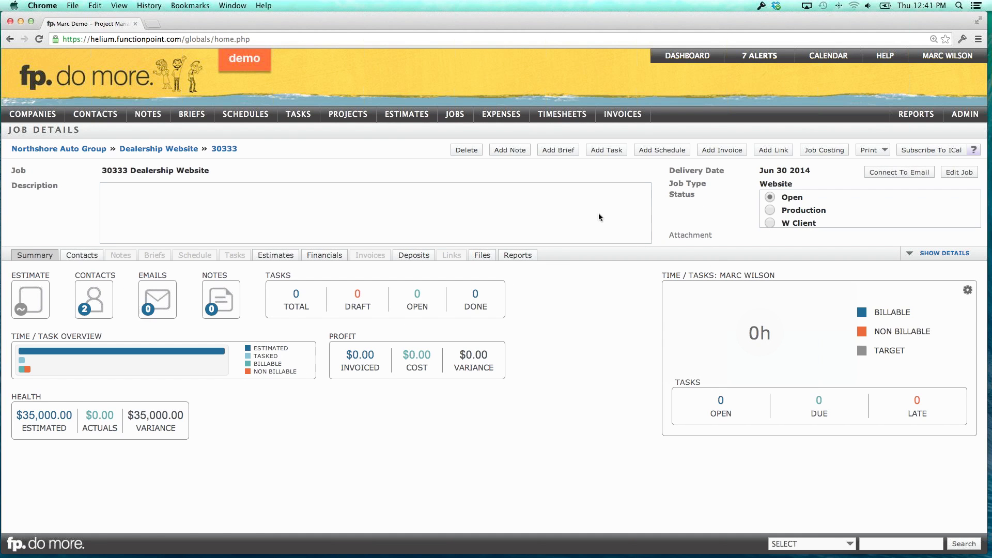
click(725, 154)
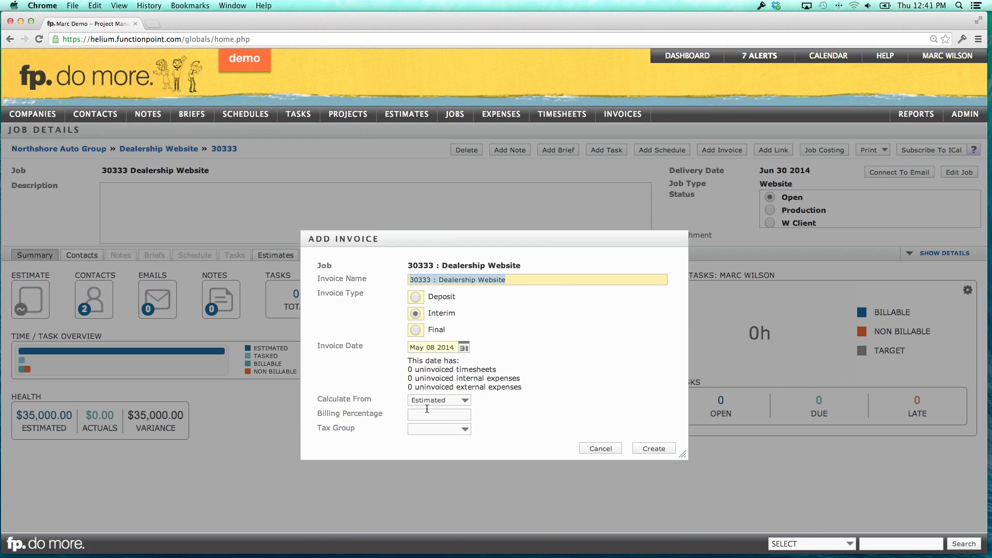
drag(429, 313, 442, 315)
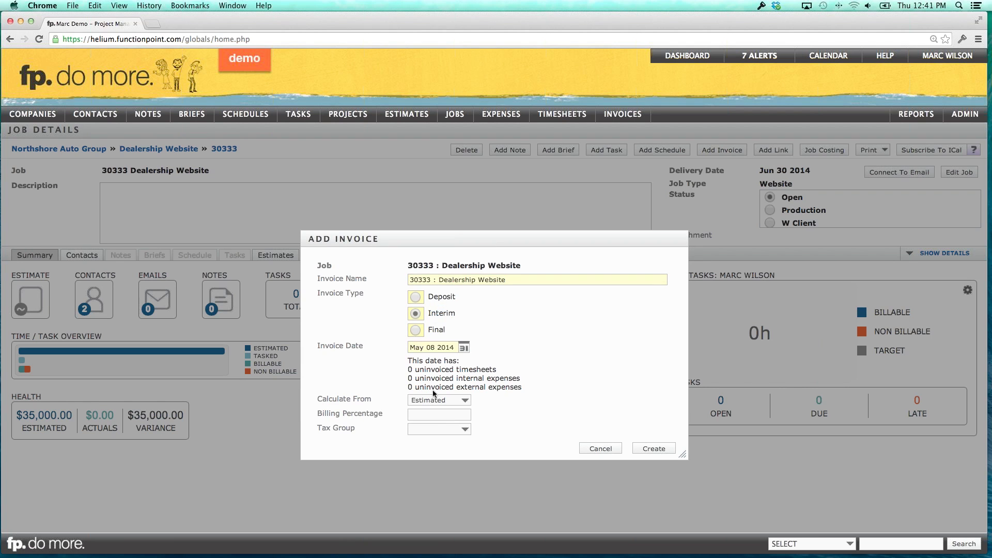
click(420, 414)
text(50)
click(650, 449)
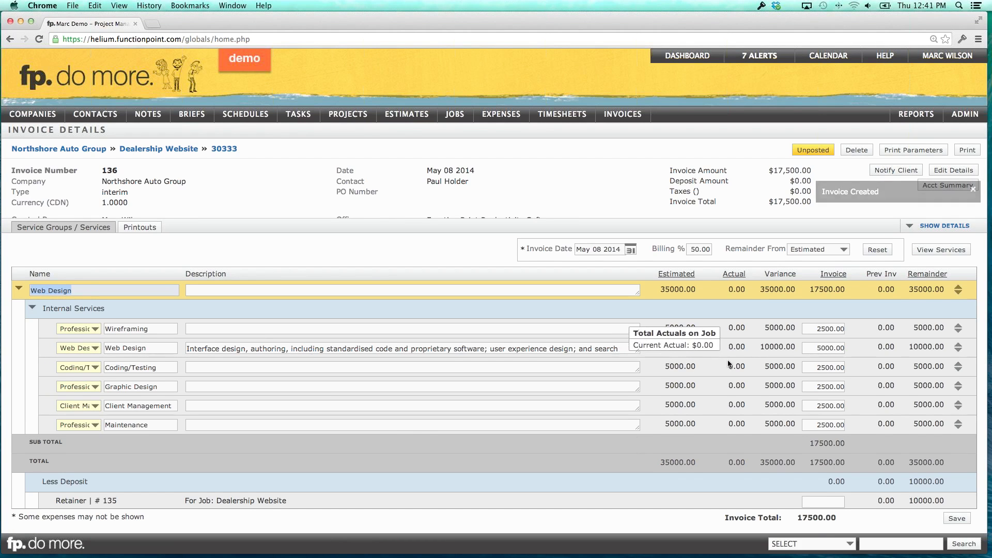
Apply 10000 of the Retainer deposit to the interim invoice and save it
scroll(729, 362, down, 1)
scroll(729, 361, down, 3)
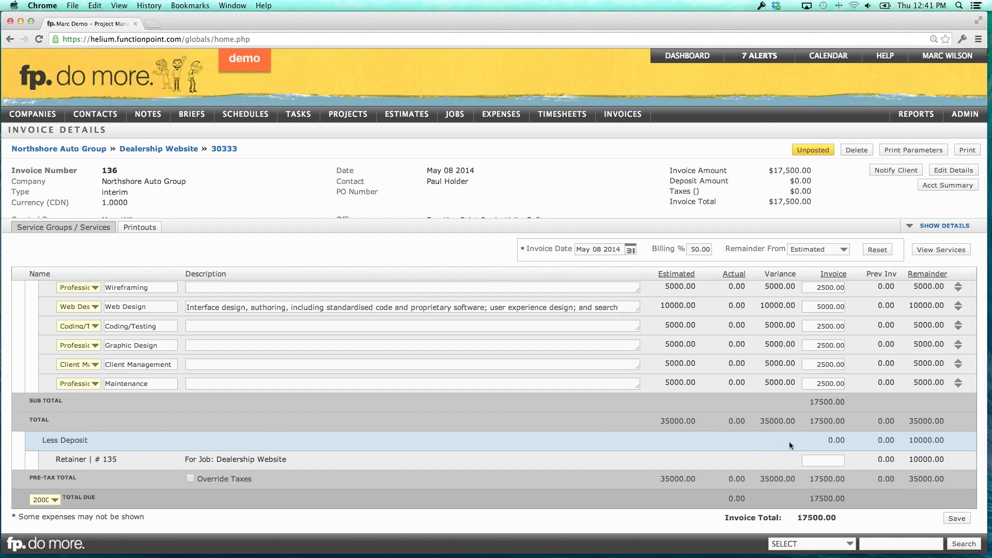
mouse_move(922, 460)
text(10000)
click(768, 436)
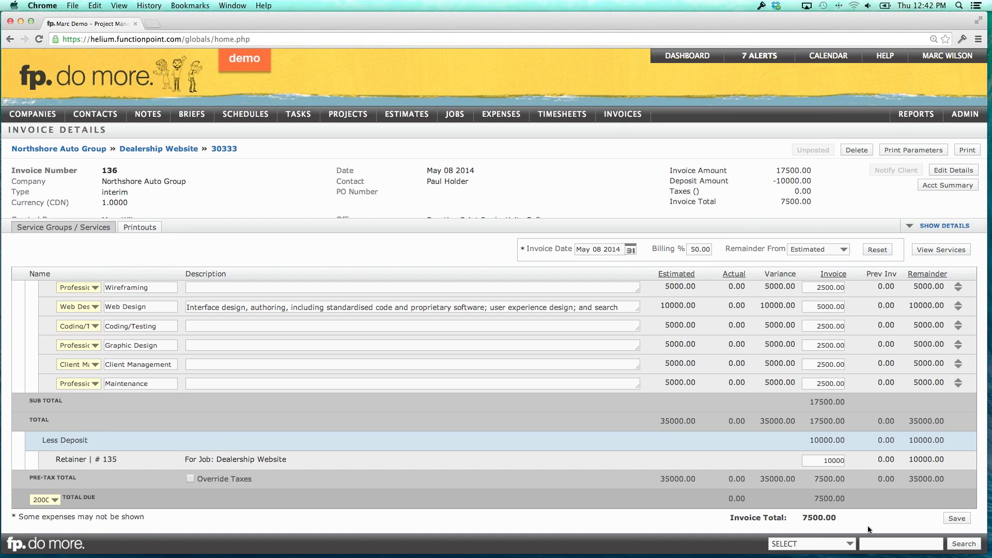
click(957, 519)
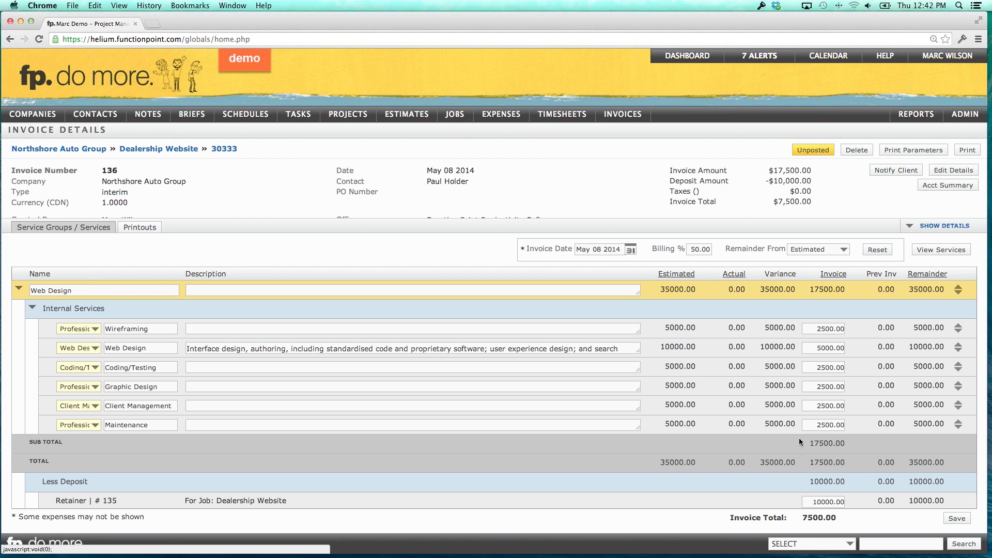
Review the interim invoice's amount, deposit and total, and post the invoice
drag(770, 170, 808, 183)
click(809, 172)
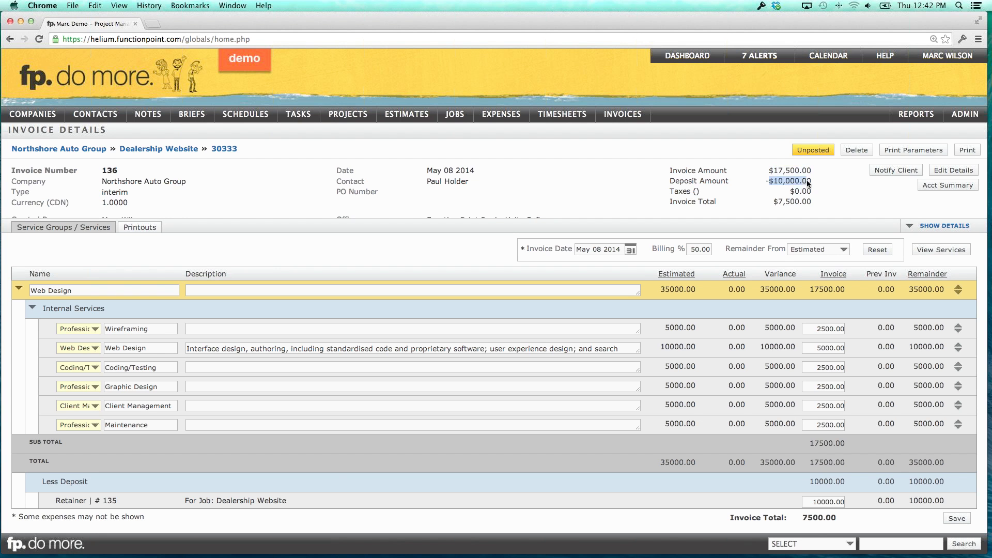
click(809, 183)
click(812, 204)
click(813, 151)
Switch to QuickBooks in the Windows virtual machine and close its open invoice, customer and item windows
mouse_move(613, 557)
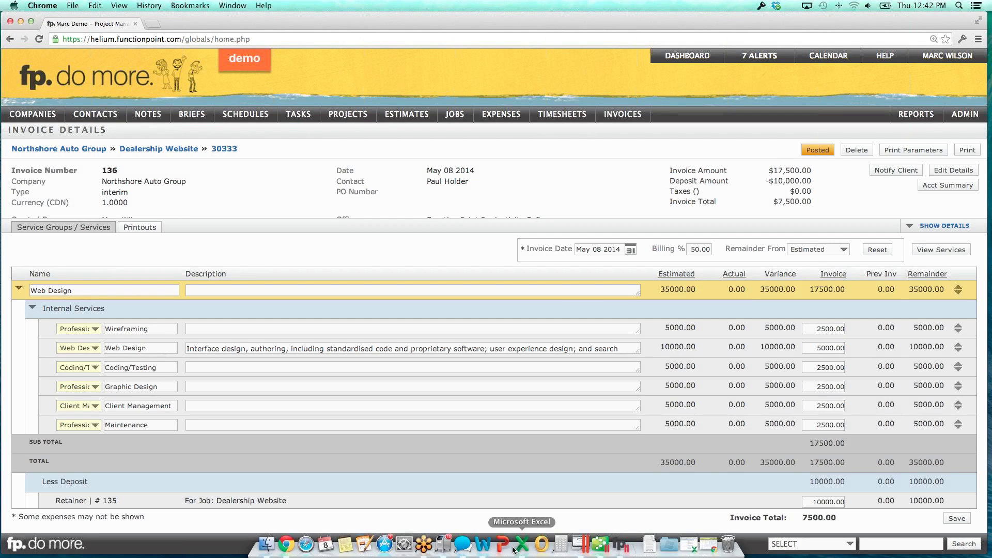
click(588, 546)
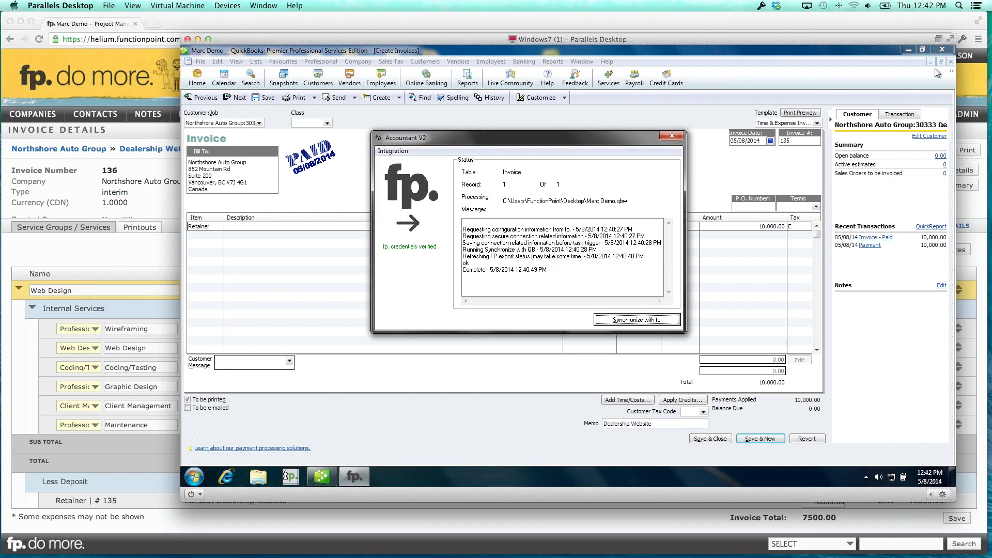
click(951, 61)
click(951, 62)
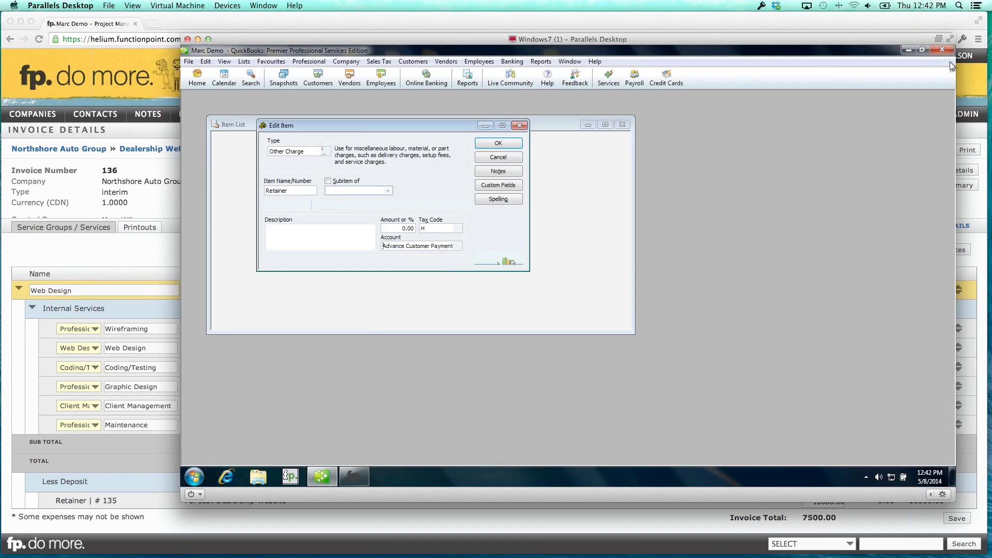
click(517, 127)
click(624, 129)
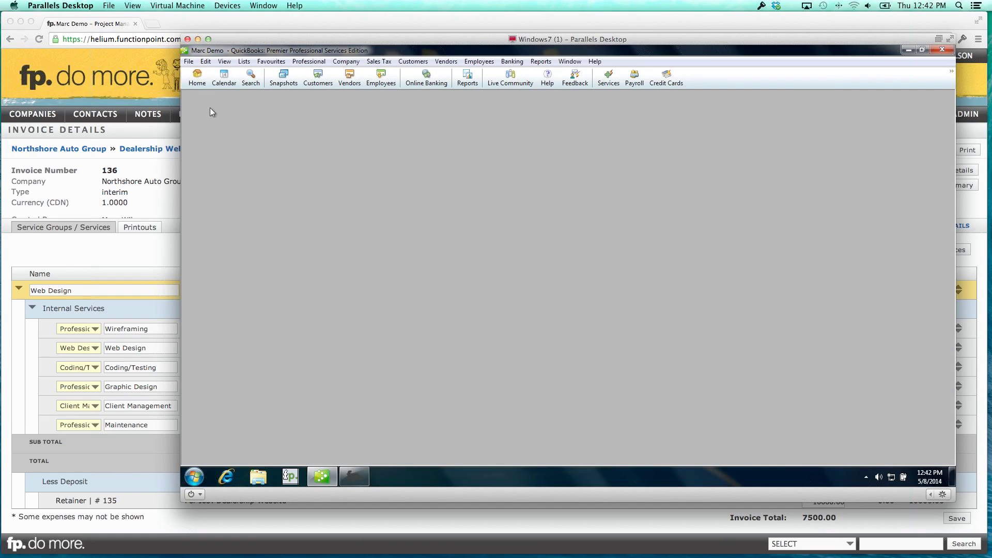
Open the QuickBooks Home page maximized and go from it to the Customer Centre
click(197, 77)
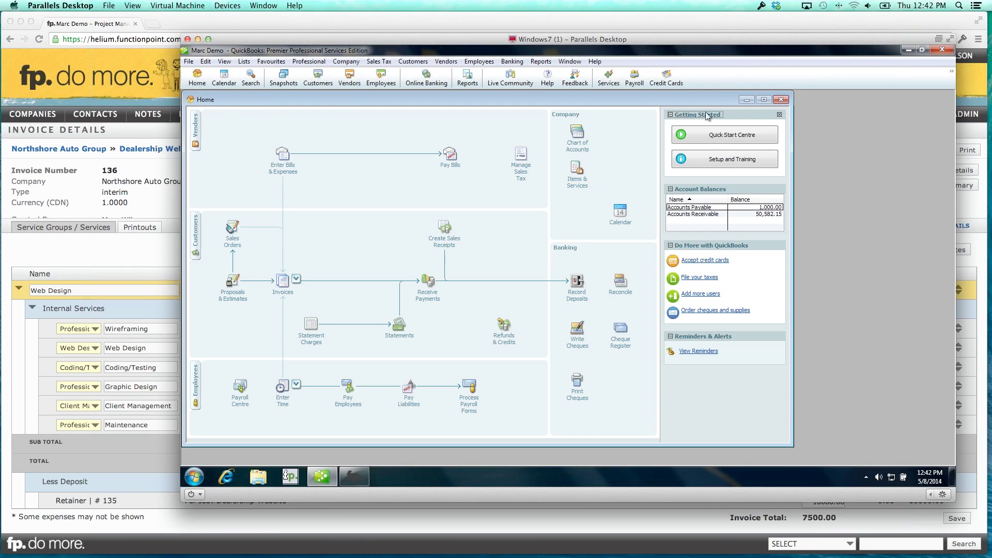
click(764, 99)
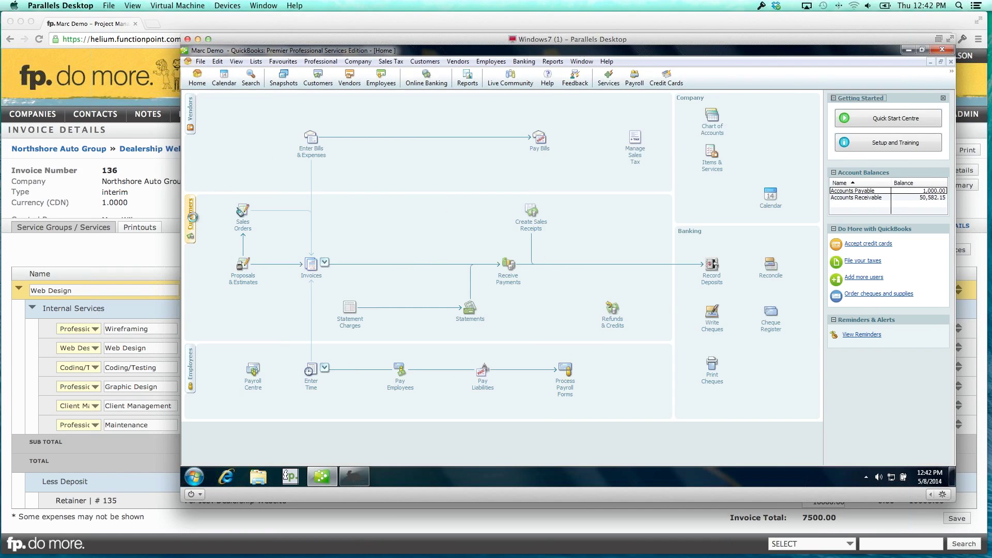
click(192, 217)
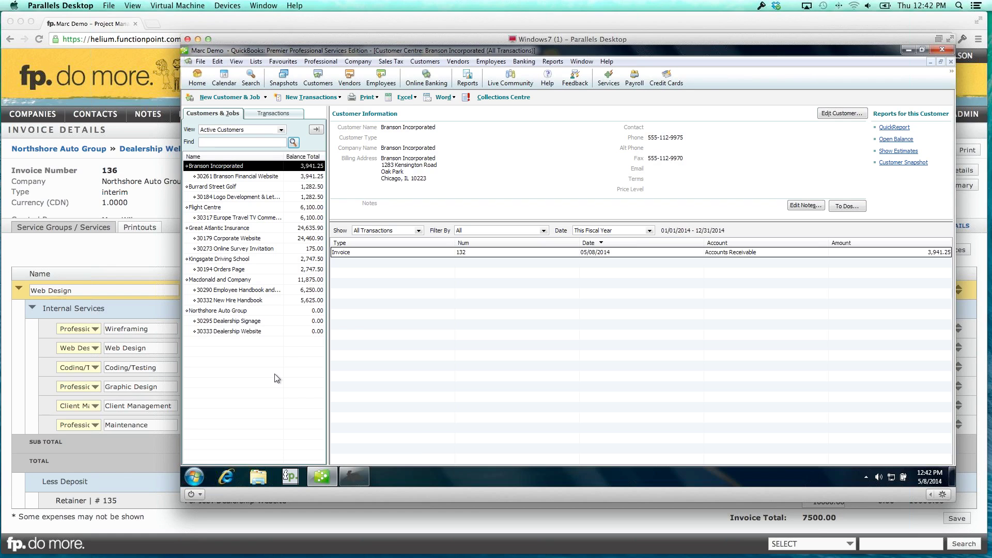
Bring up the Accountant V2 sync tool over QuickBooks and synchronize the posted invoice with fp
mouse_move(355, 479)
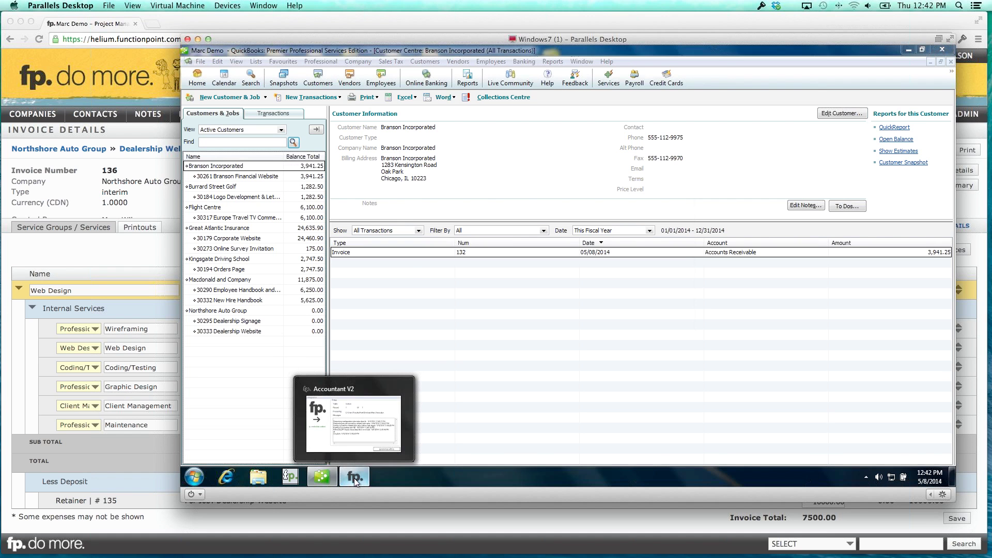
click(355, 478)
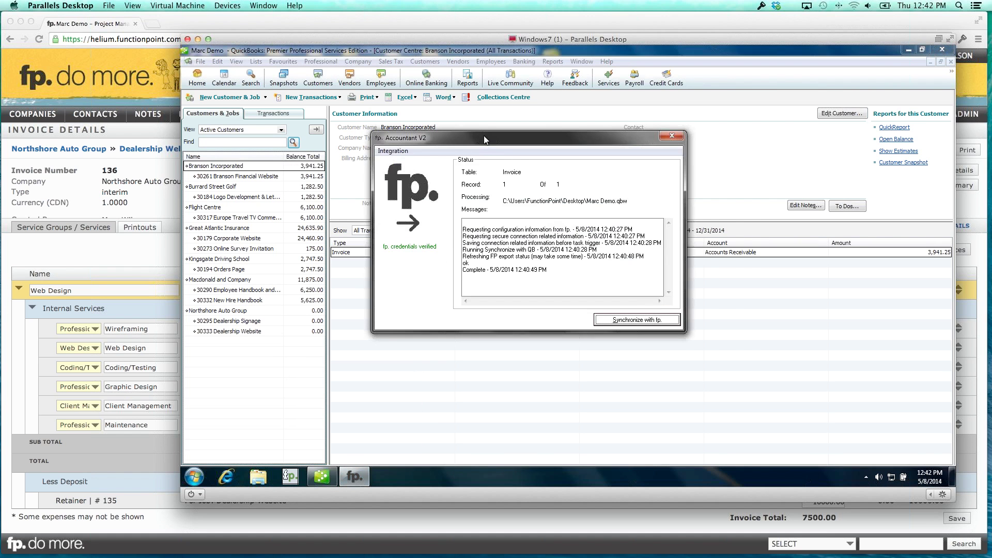
drag(484, 135, 539, 181)
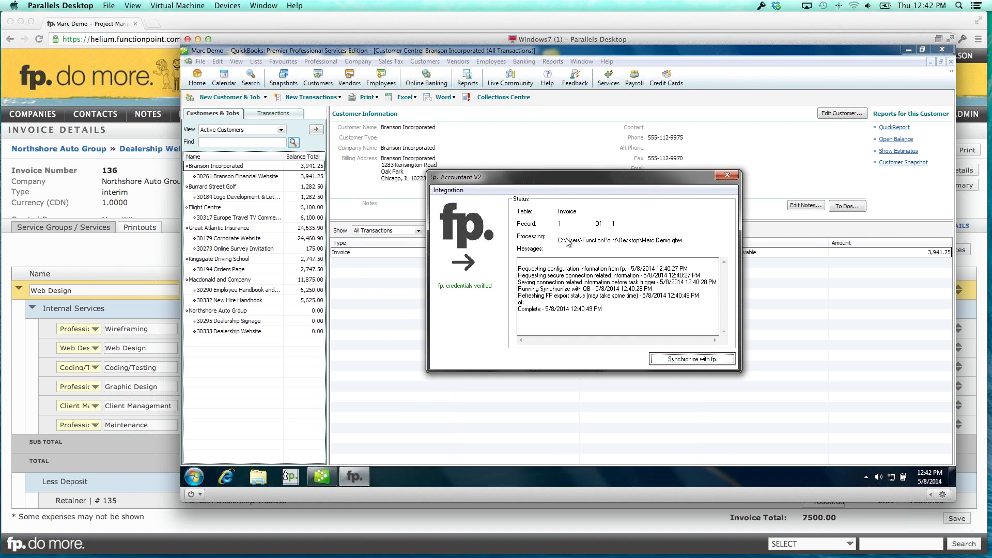
click(672, 361)
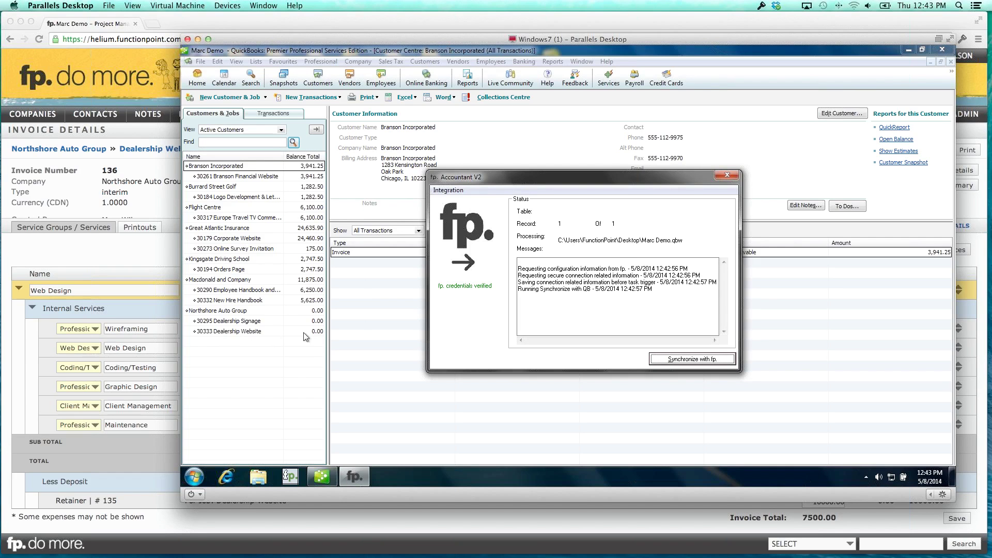
Review the Dealership Website job's transactions, opening its cheque payment to check which invoice it covers and closing it again
click(273, 332)
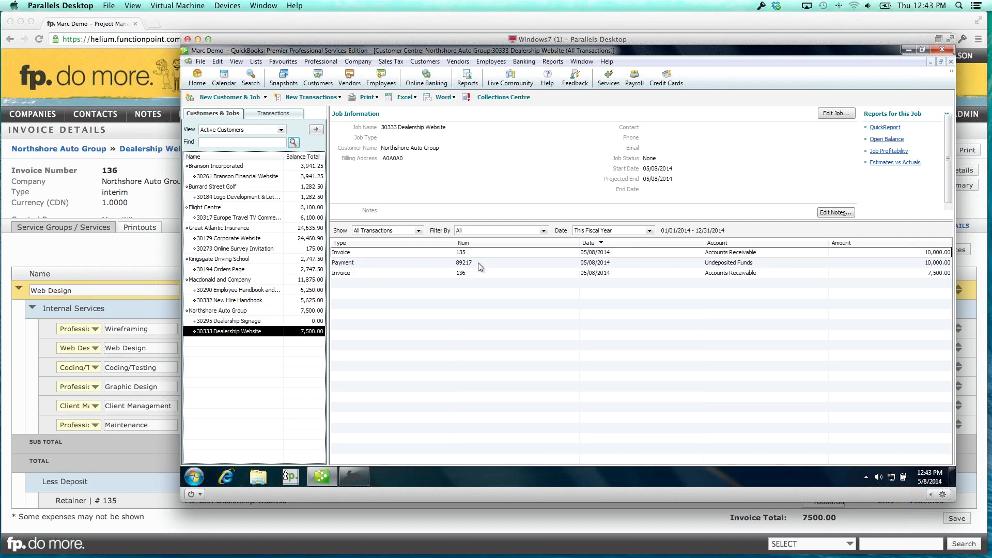
double_click(726, 265)
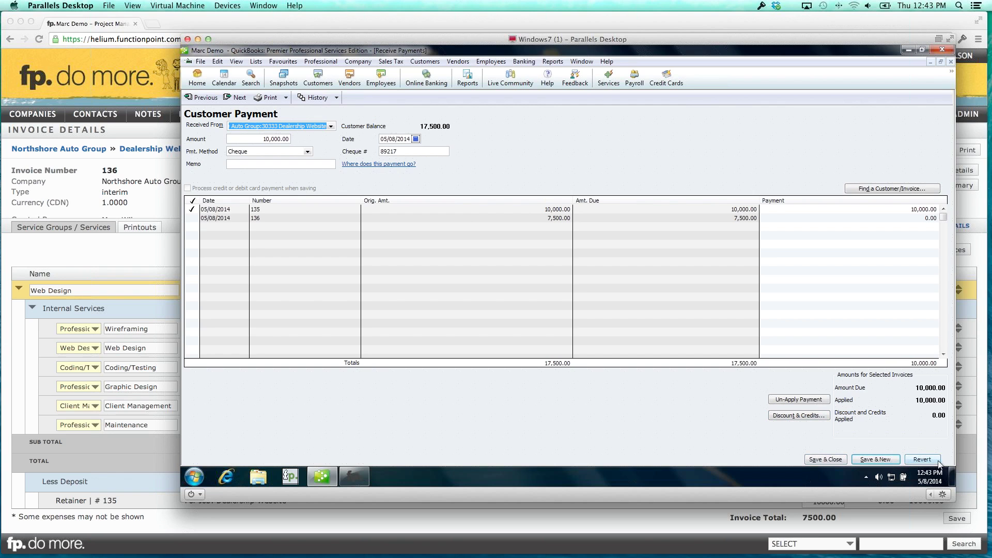
click(950, 62)
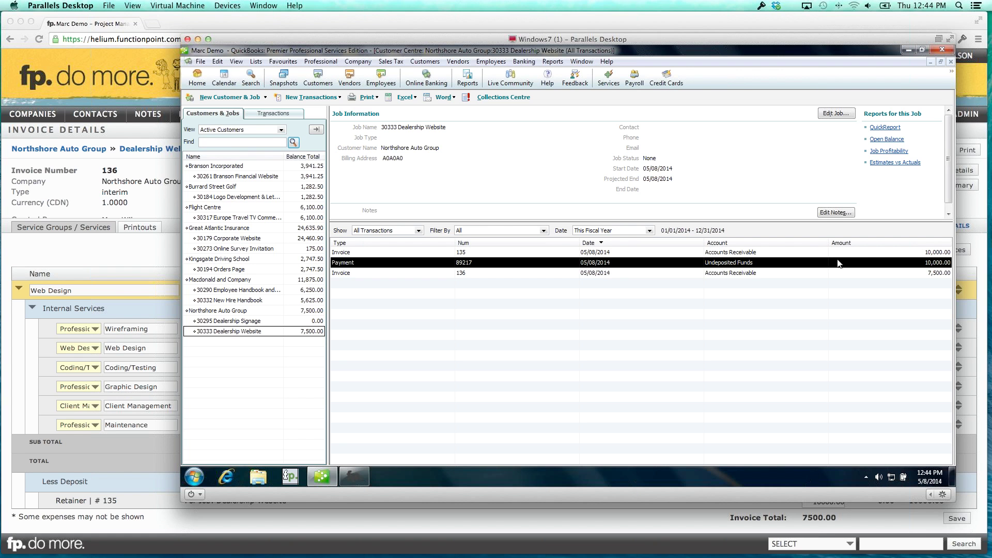
click(454, 274)
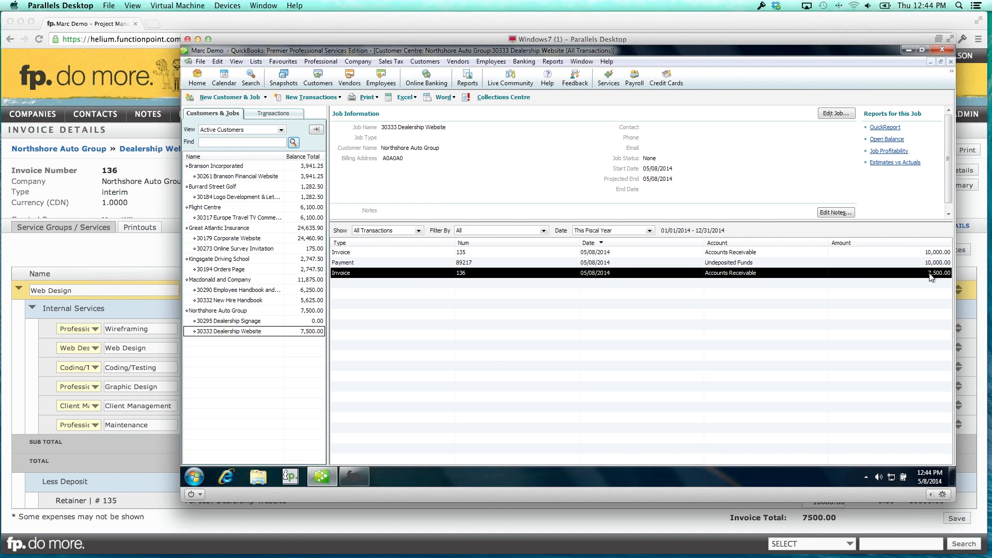
Open invoice 136, receive a full payment against it with cheque number 2389237, and save the payment
double_click(500, 274)
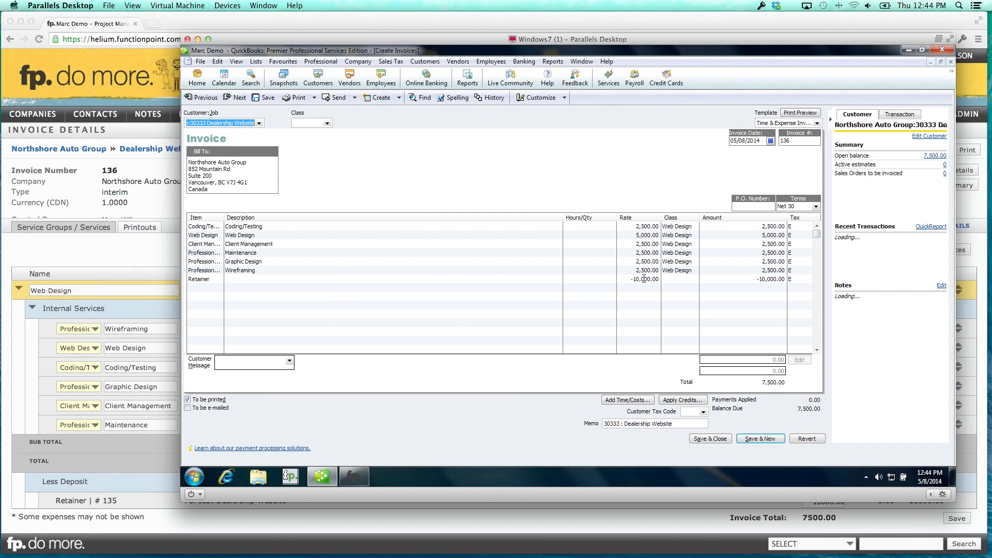
right_click(559, 156)
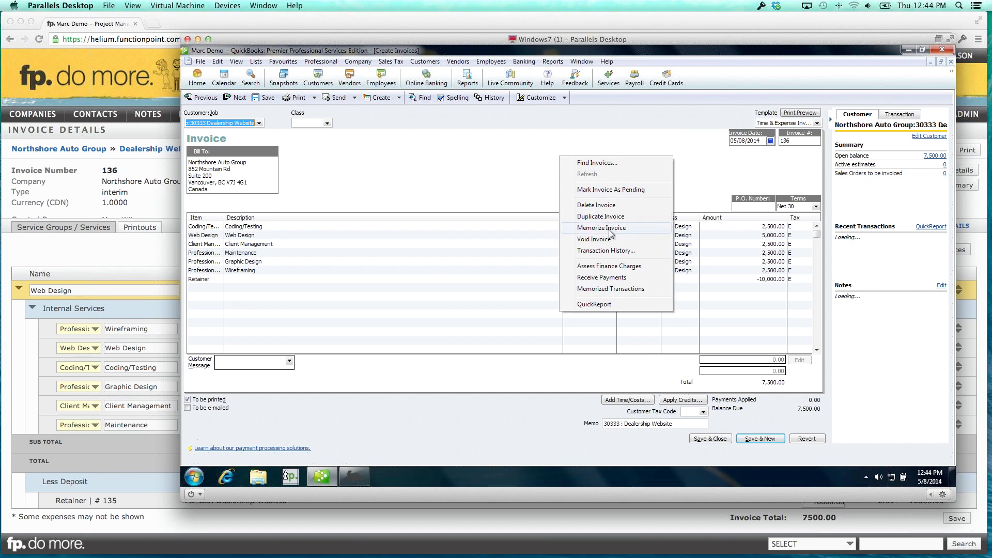
click(607, 277)
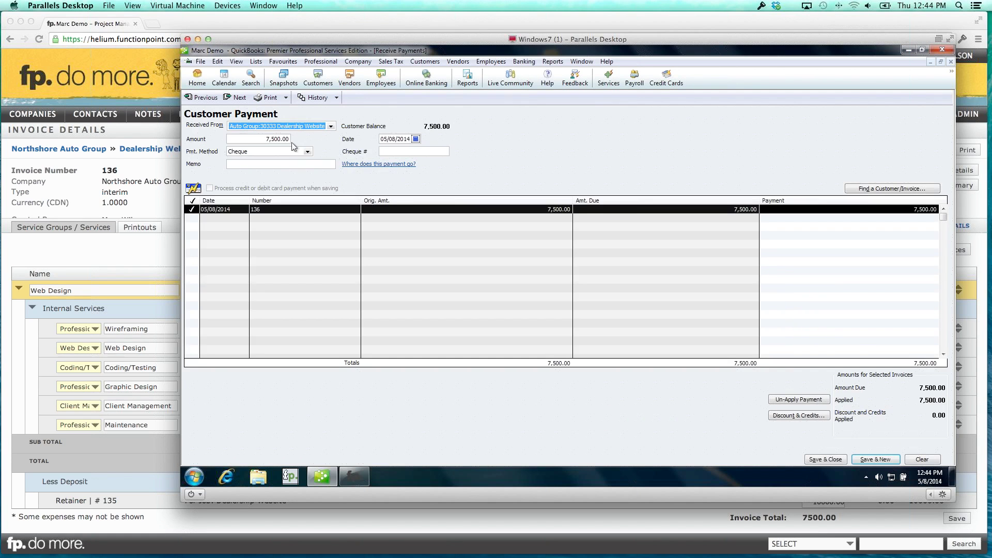
click(410, 153)
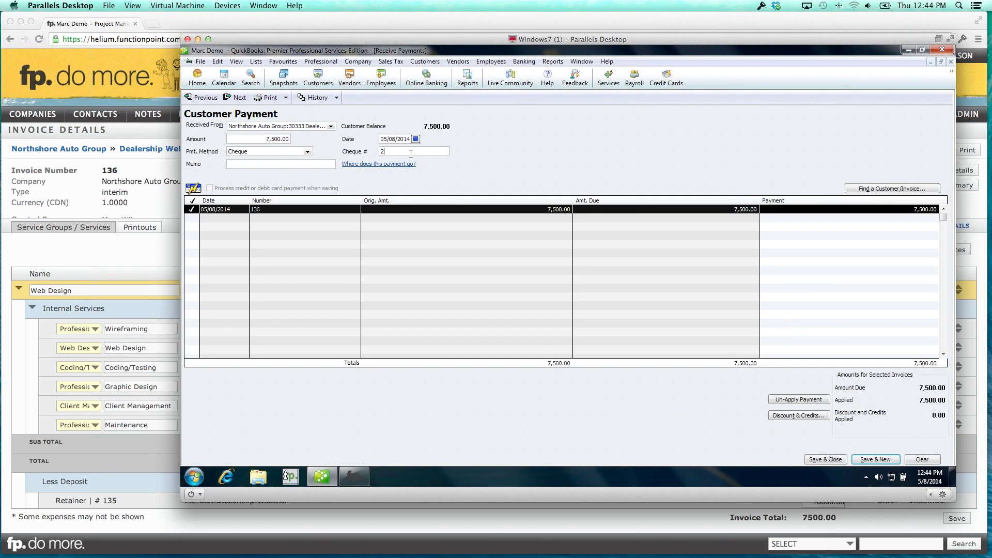
text(2389237)
click(836, 461)
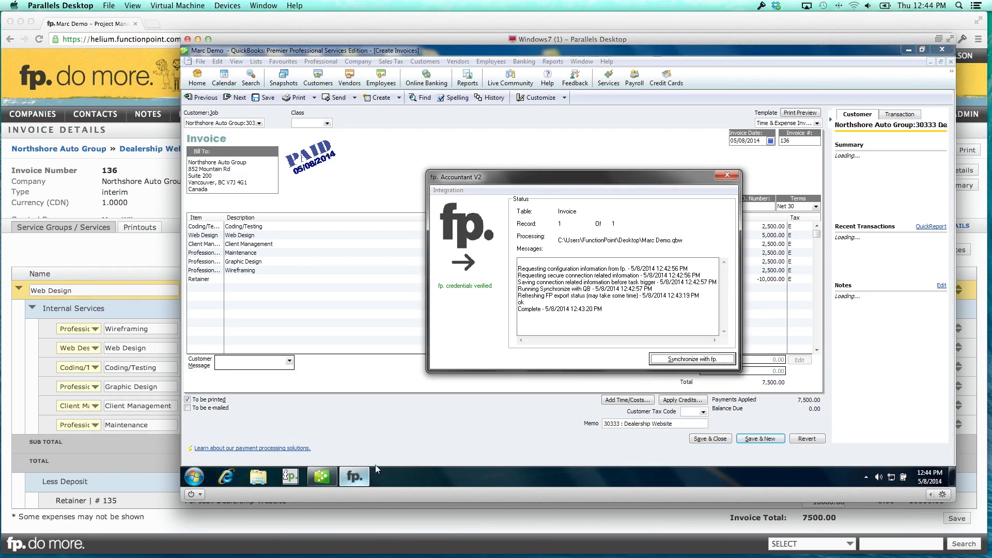
Synchronize the payment with fp. and reopen invoice 136 in Function Point
click(655, 363)
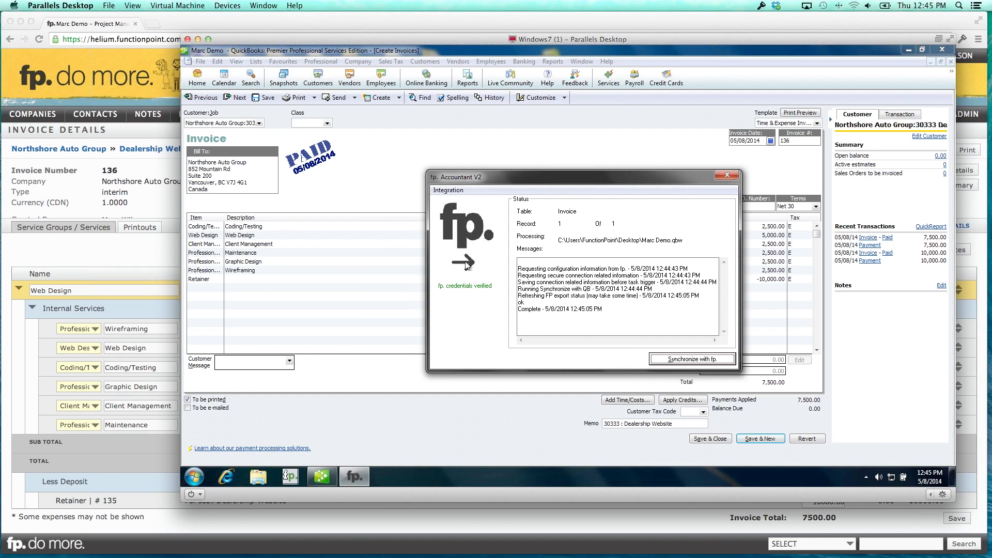
click(144, 207)
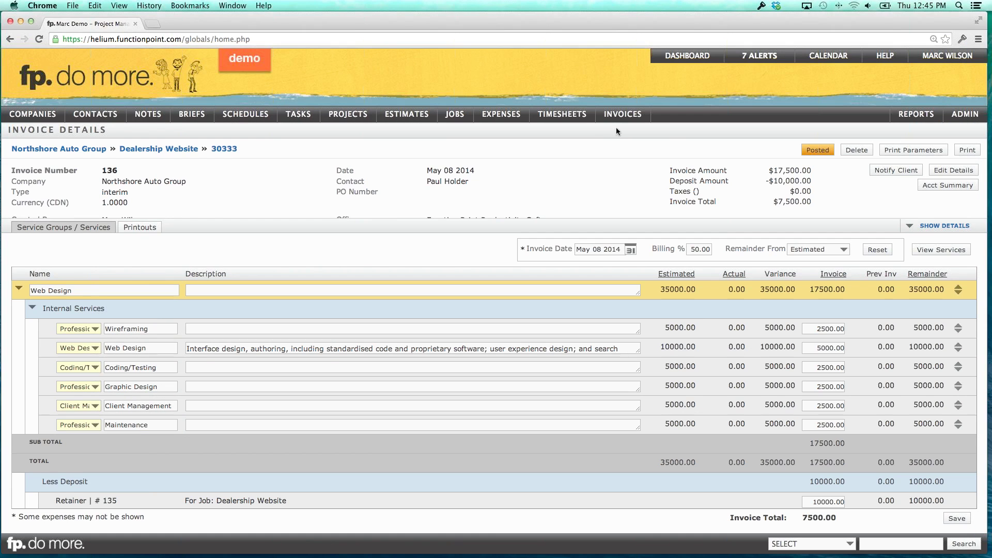
mouse_move(622, 115)
mouse_move(627, 145)
click(692, 147)
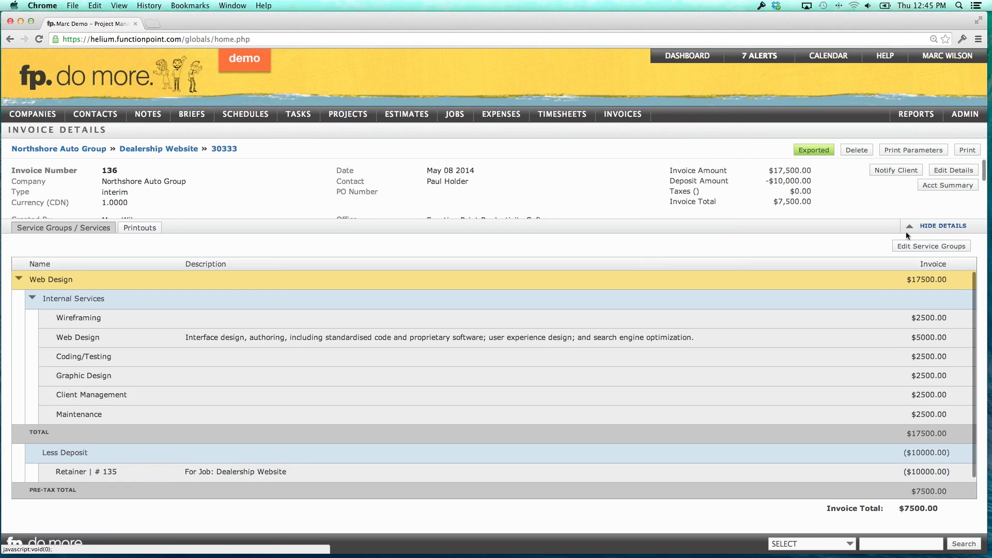
Expand the invoice details and check the payment amount, method and date, plus the Retainer line under Less Deposit
click(906, 230)
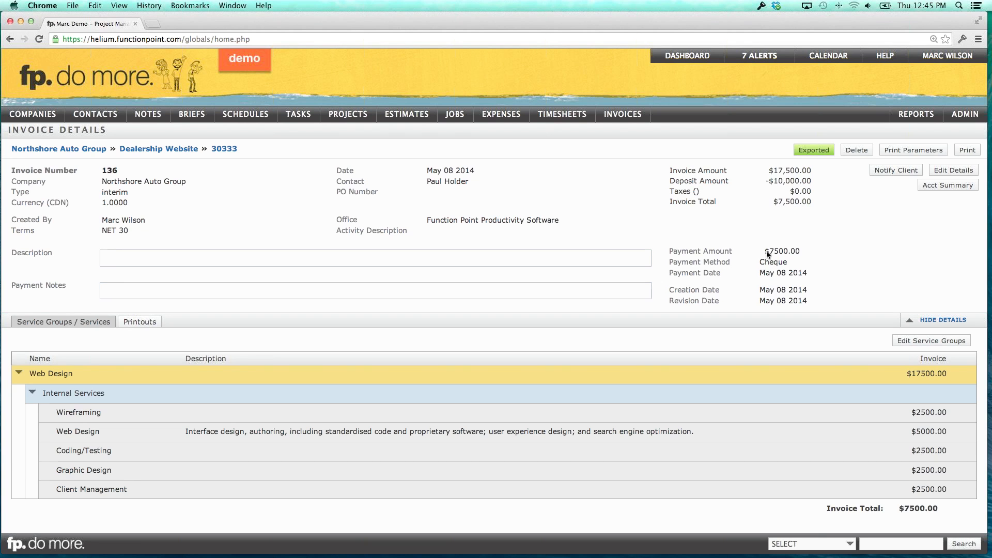
click(795, 252)
scroll(663, 377, down, 5)
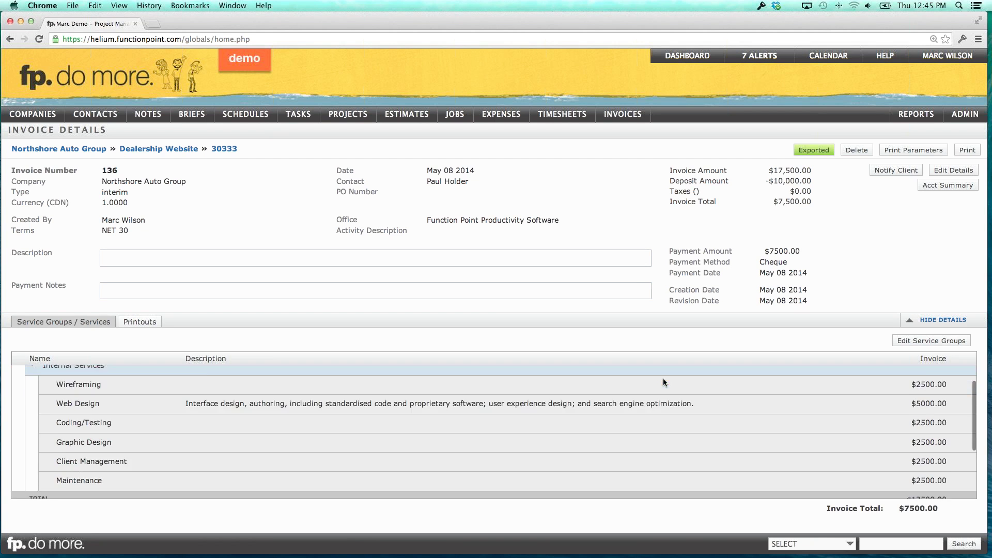
drag(66, 450, 966, 451)
click(961, 450)
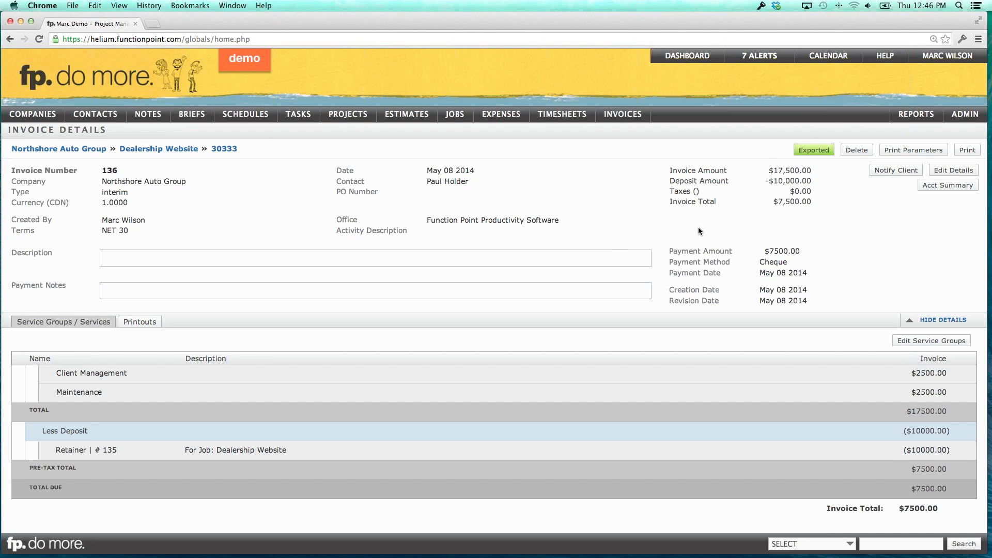
mouse_move(964, 114)
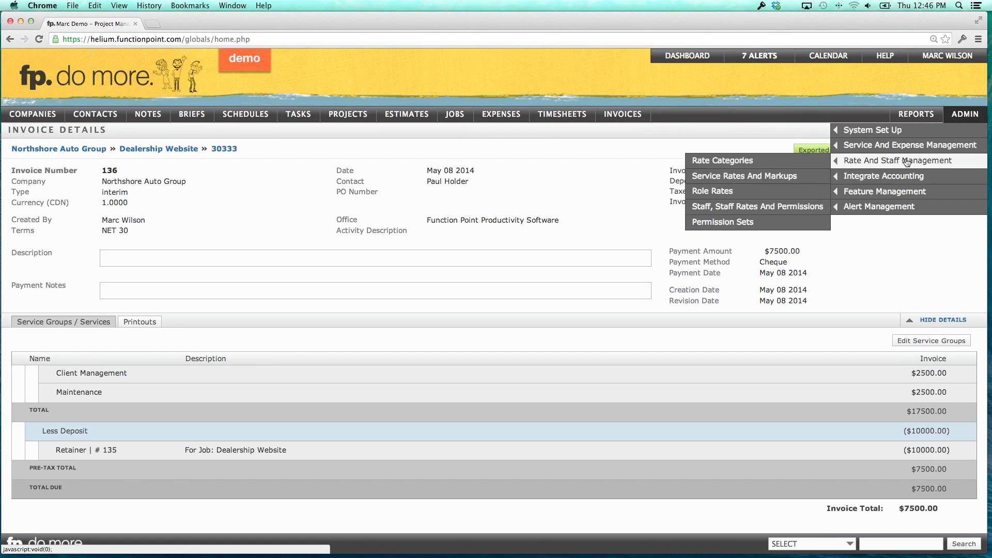
mouse_move(890, 176)
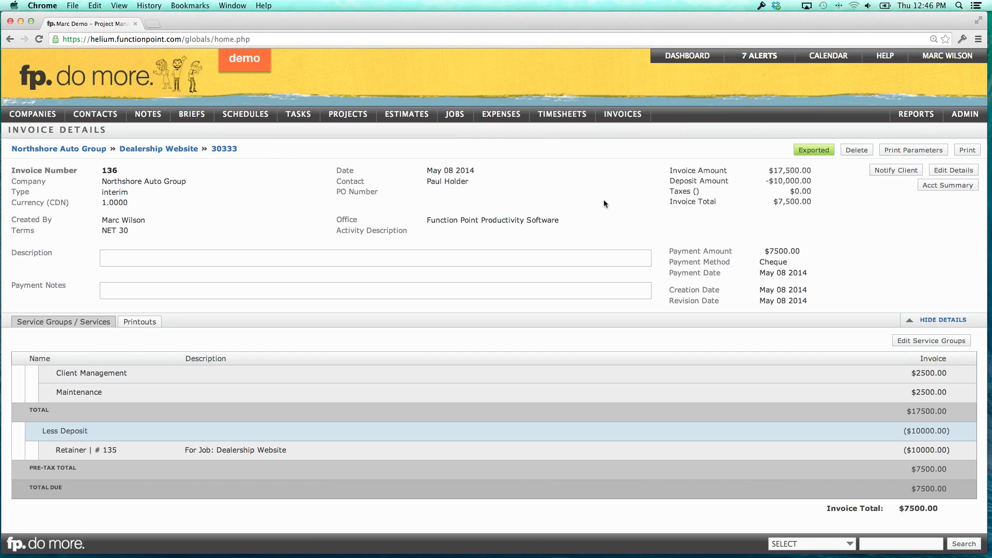
Switch back to QuickBooks in the Windows virtual machine and return to the Customer Centre
mouse_move(491, 554)
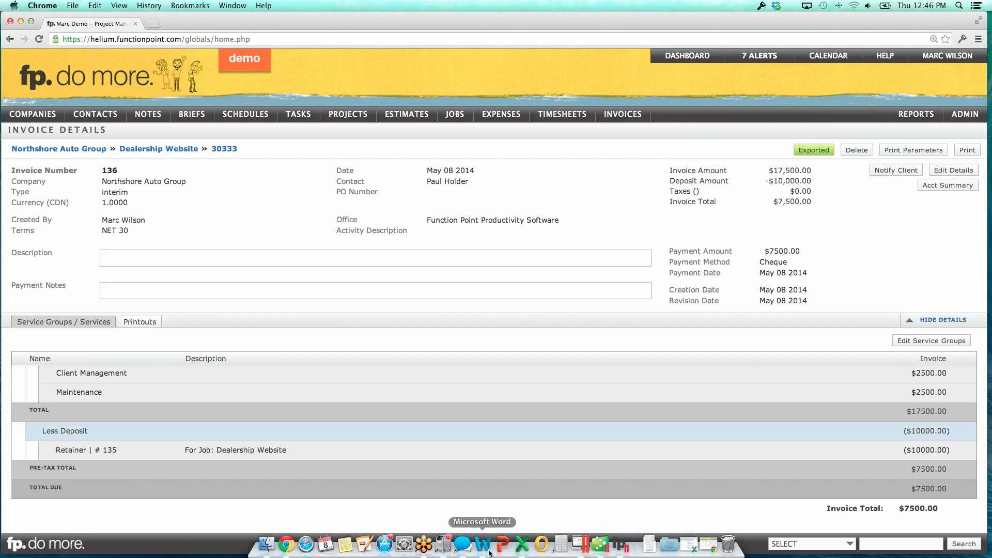
click(589, 550)
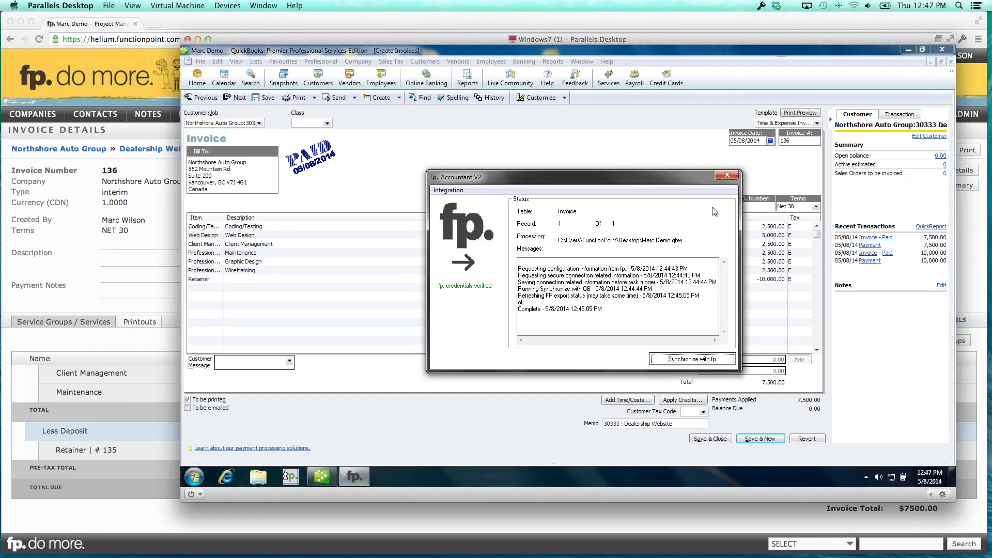
click(196, 77)
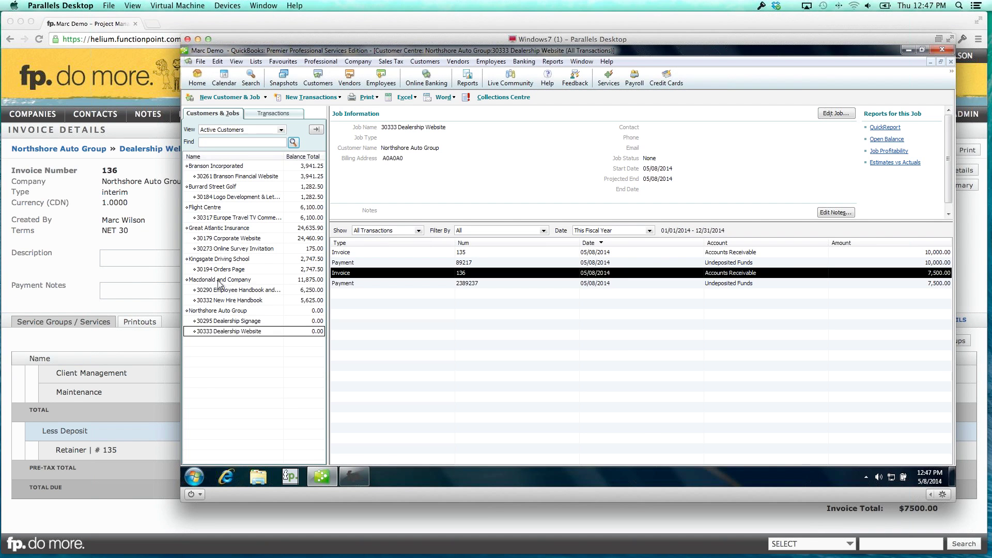
Mark the customer Macdonald and Company as inactive and save the customer record
click(228, 282)
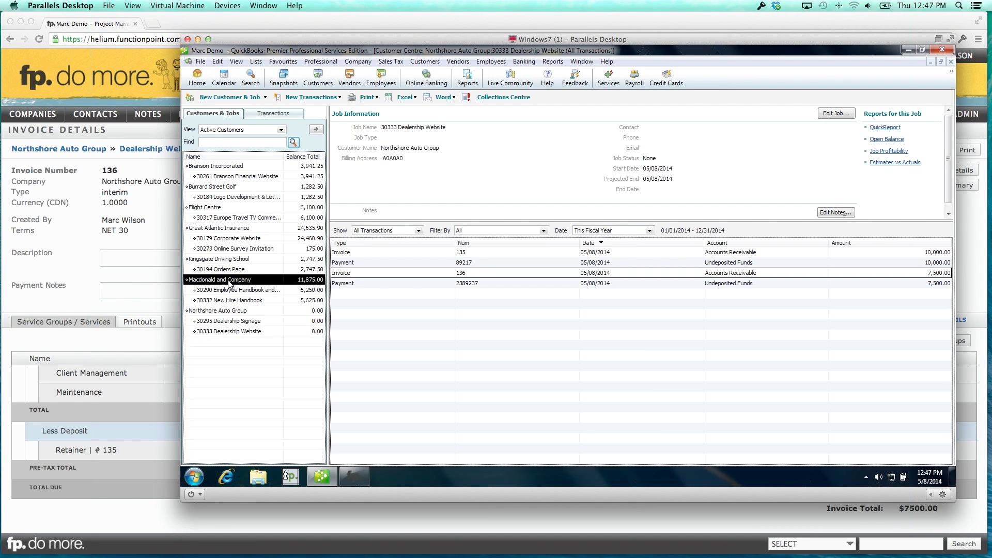
right_click(228, 282)
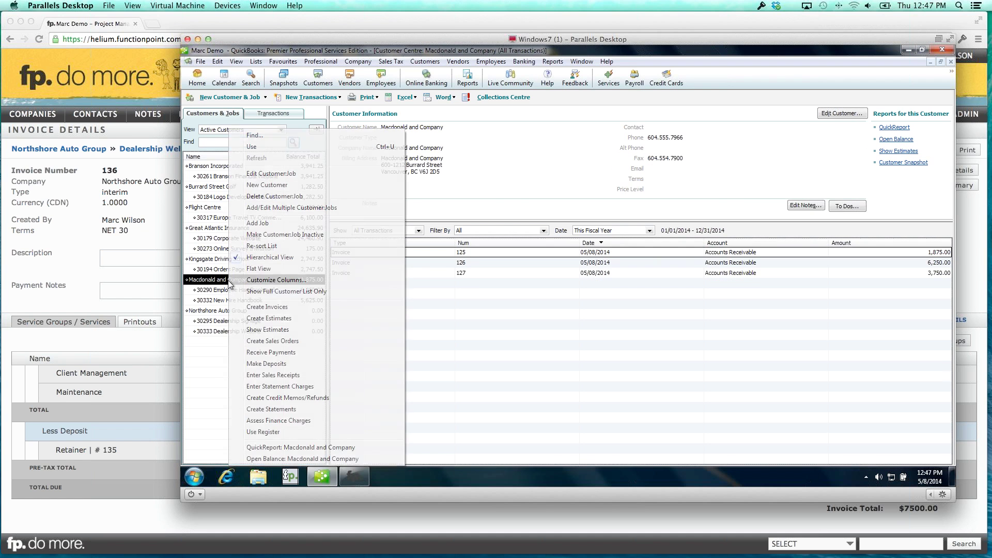
click(210, 281)
double_click(211, 282)
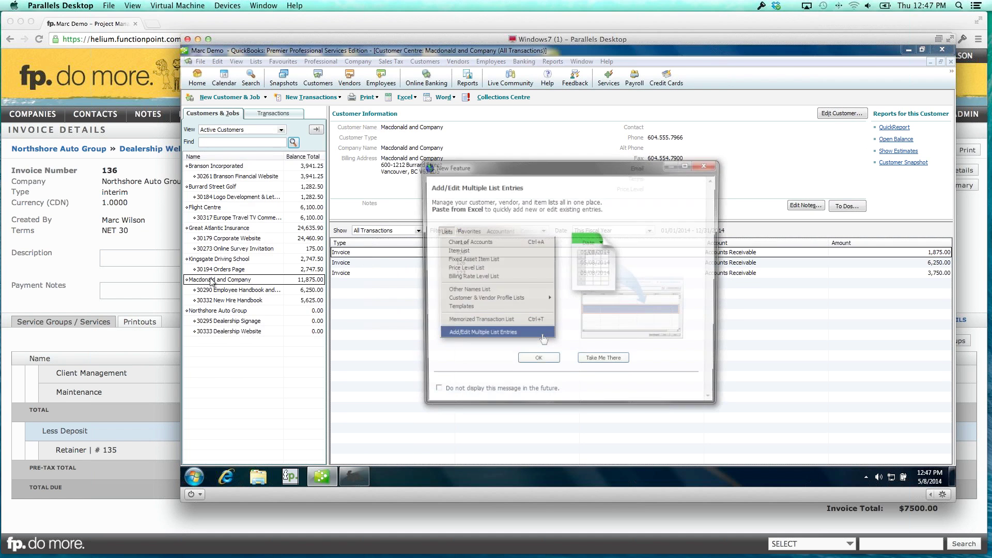
click(538, 362)
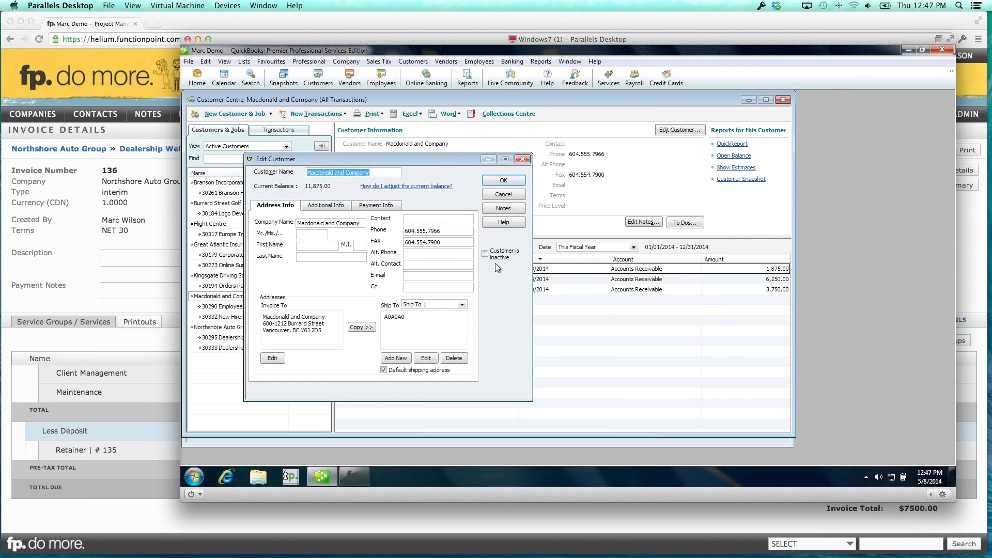
click(486, 256)
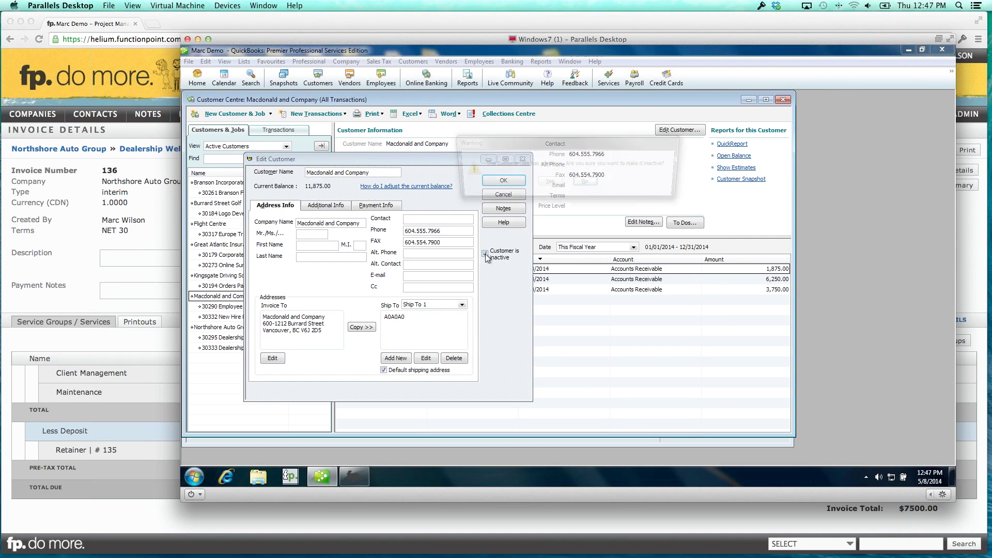
click(547, 183)
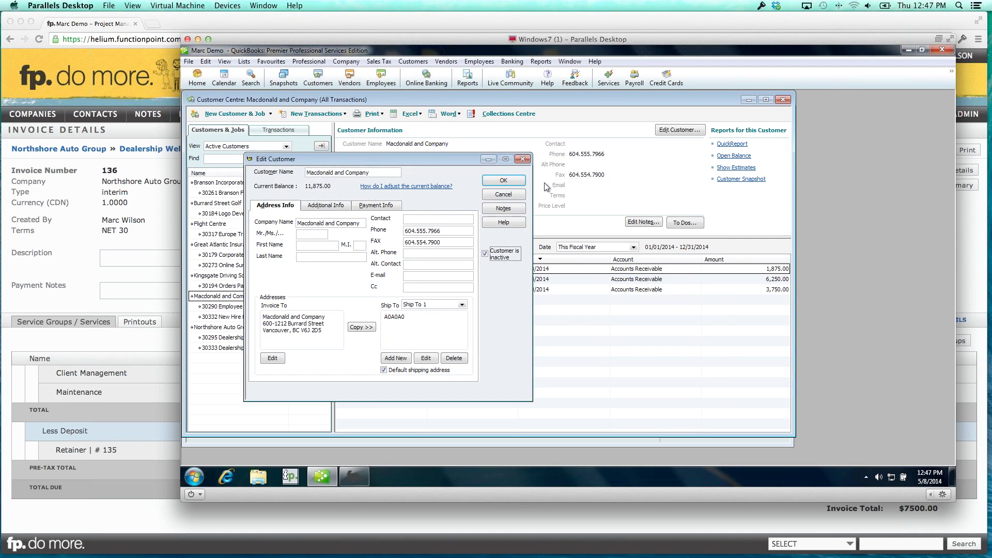
click(523, 158)
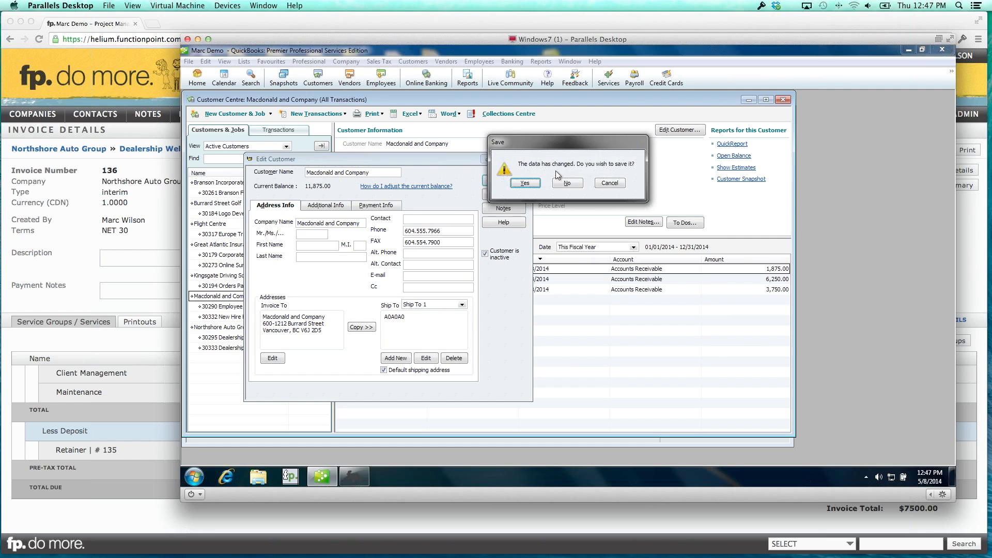
click(527, 183)
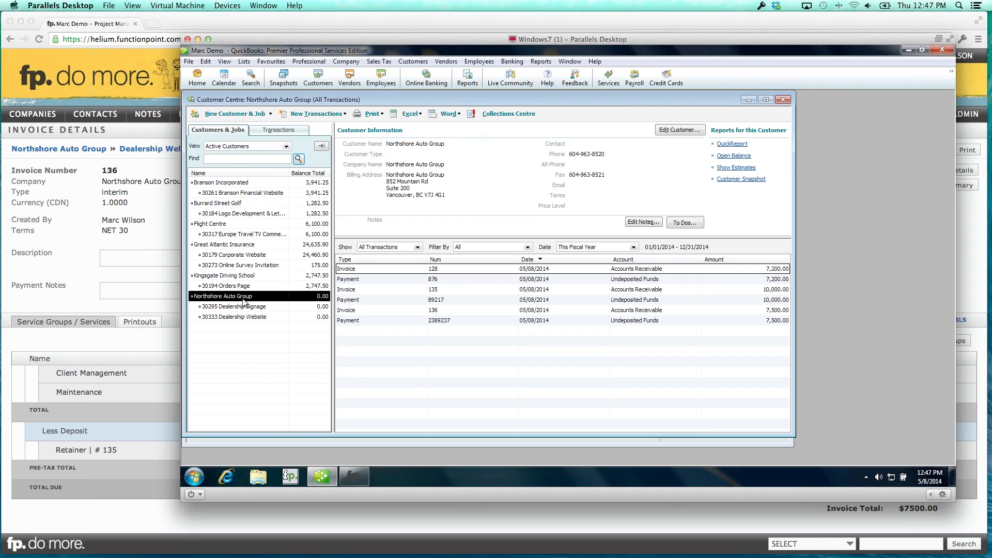
Show all customers to check the inactive ones, and set the list back to Active Customers
click(278, 147)
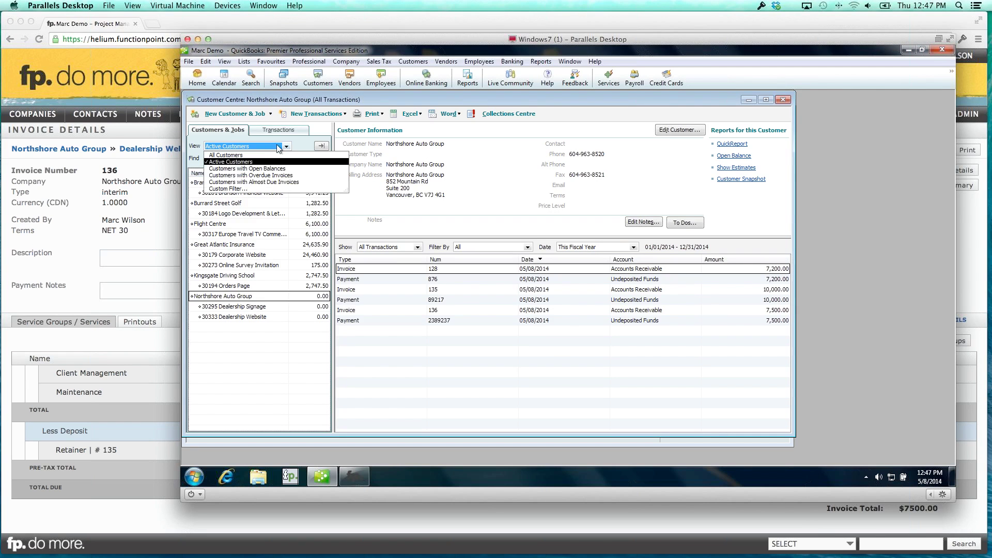
click(235, 155)
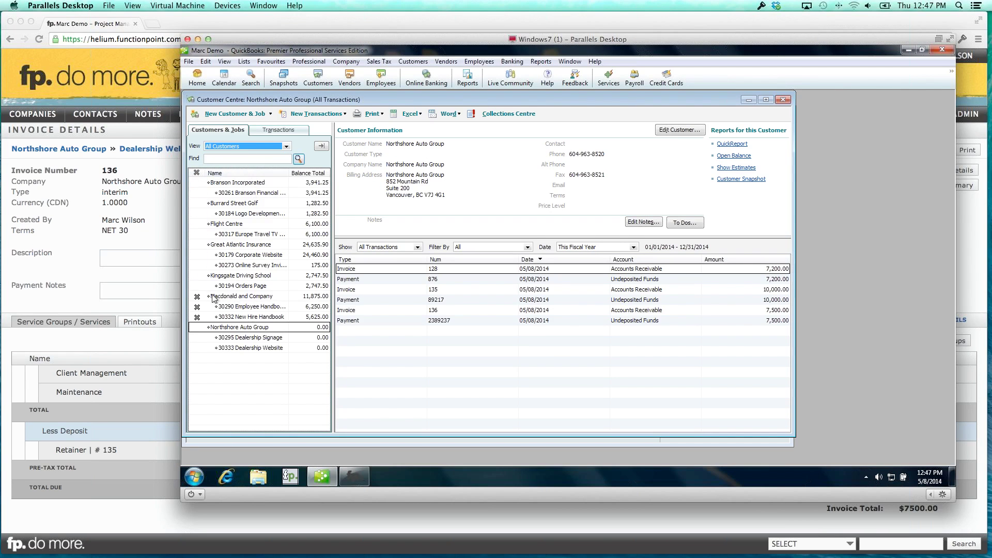
click(284, 146)
click(263, 162)
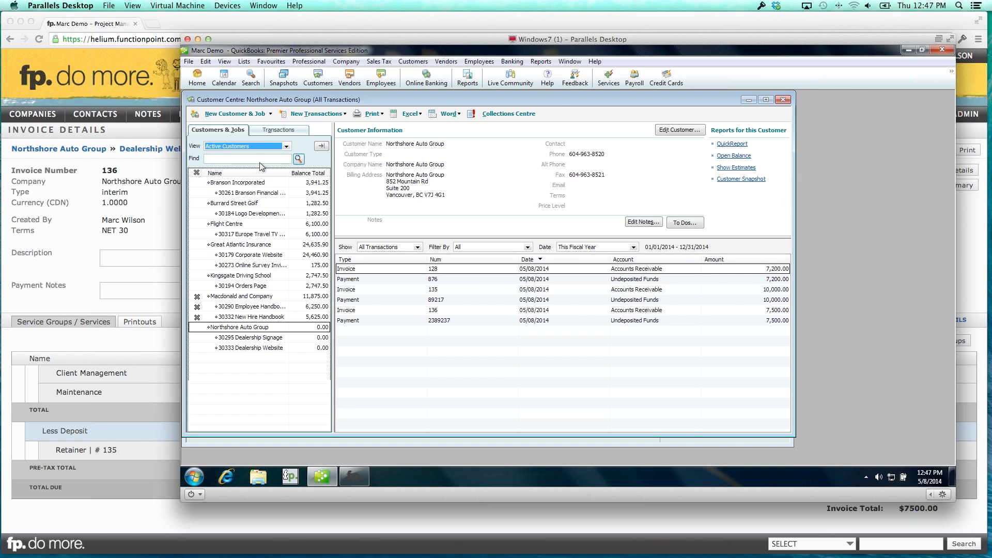
Switch to Function Point, find the jobs whose company name contains "macd", and open job 30290, Employee Handbook and Training Guide
click(166, 207)
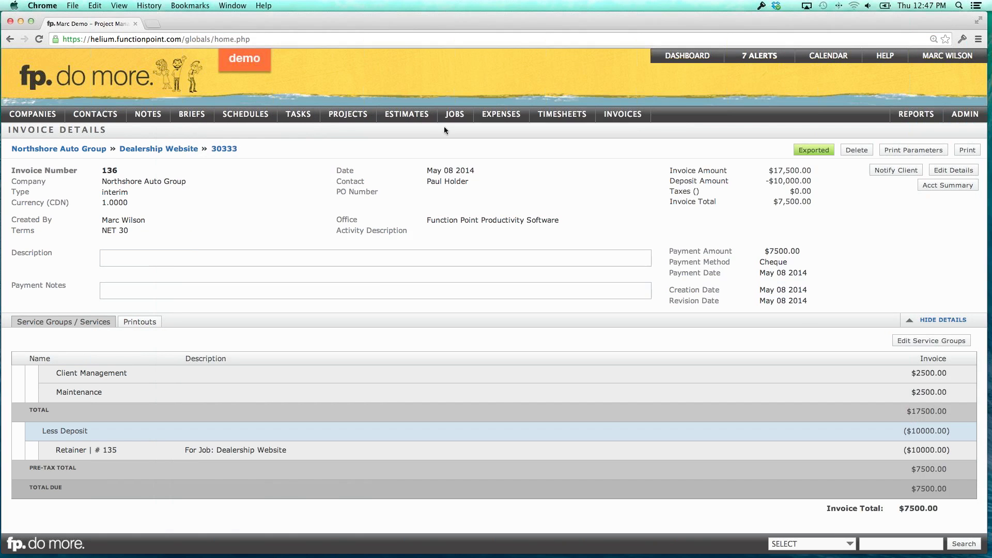
mouse_move(455, 119)
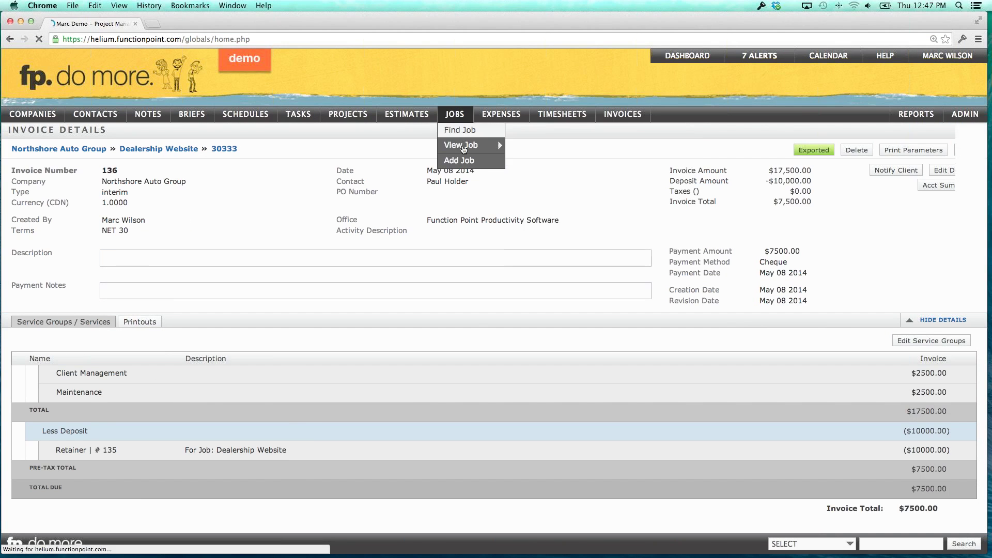
click(460, 129)
click(764, 235)
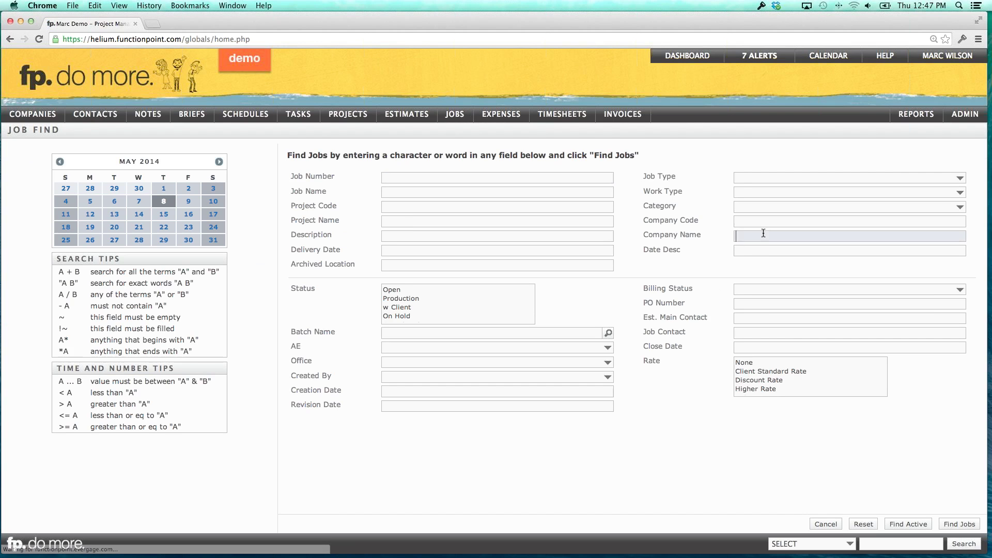
text(macd)
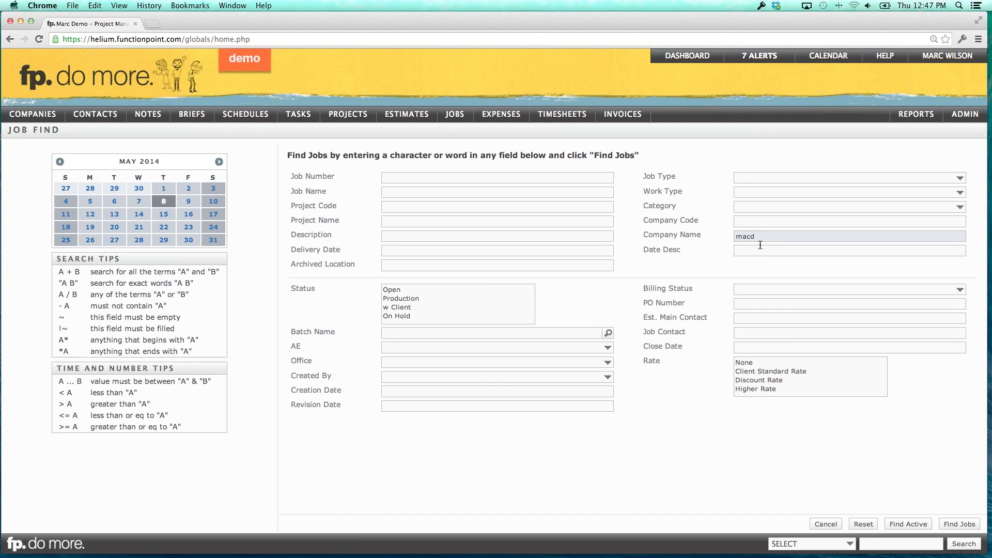
click(961, 524)
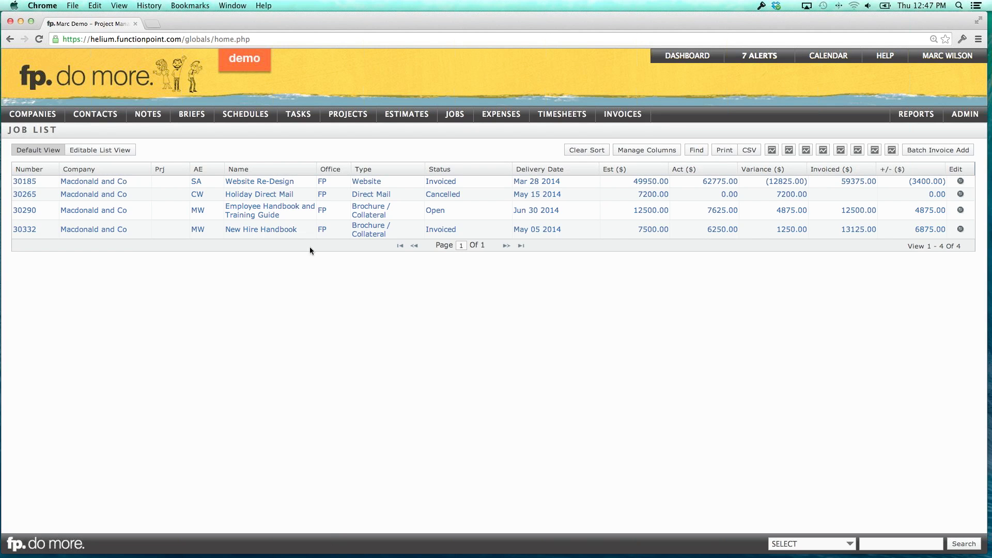
click(257, 211)
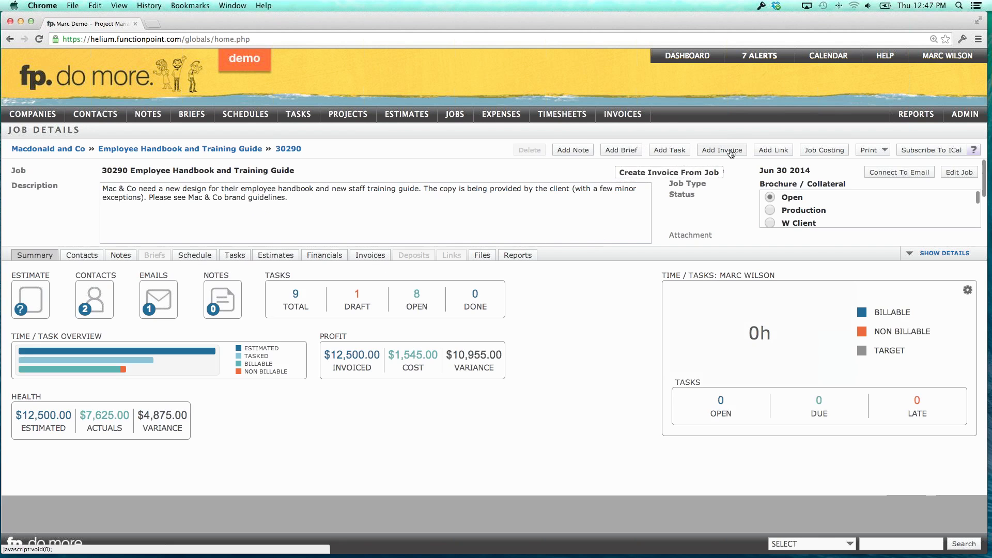
Create an interim invoice for the job at 50 percent of the estimate without the PST tax group, and mark it as posted
click(722, 149)
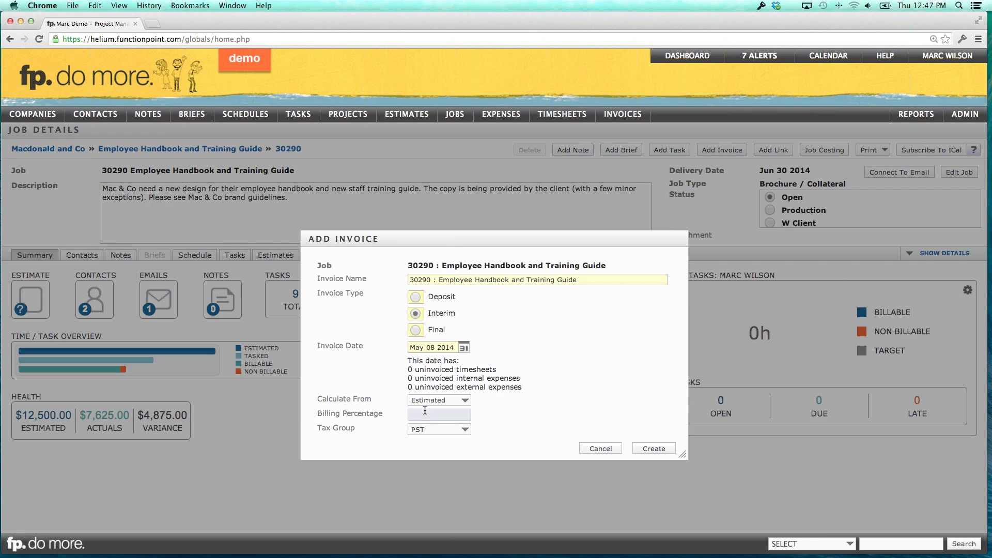
click(425, 409)
text(50)
click(419, 430)
key(Up)
key(Return)
click(660, 452)
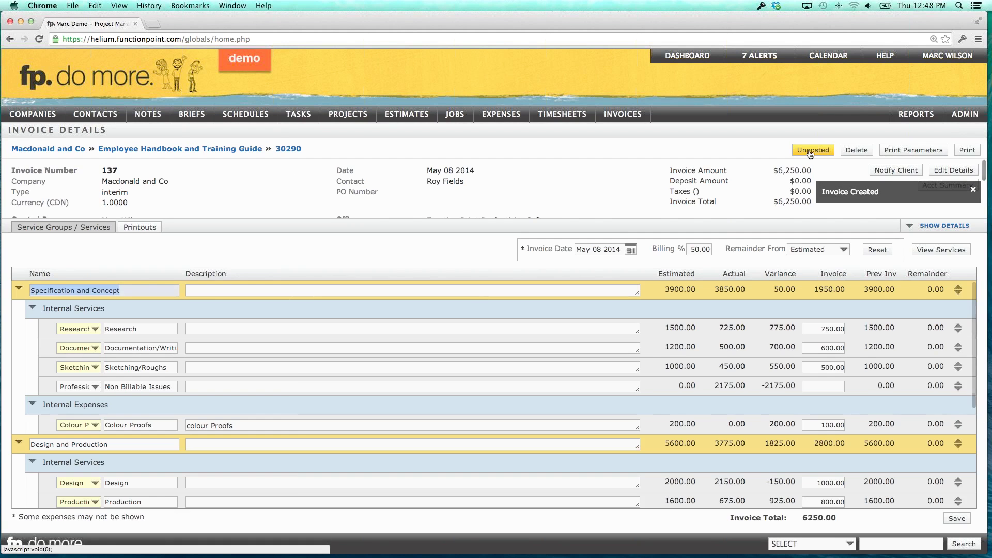
click(810, 150)
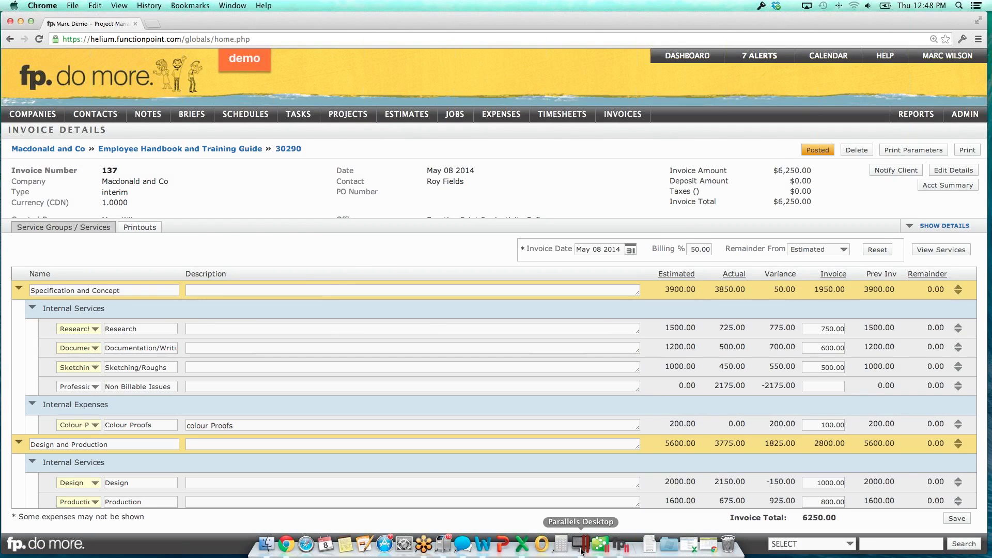
Switch to QuickBooks in the Windows virtual machine and synchronize it with Function Point through the Accountant V2 integration
click(581, 552)
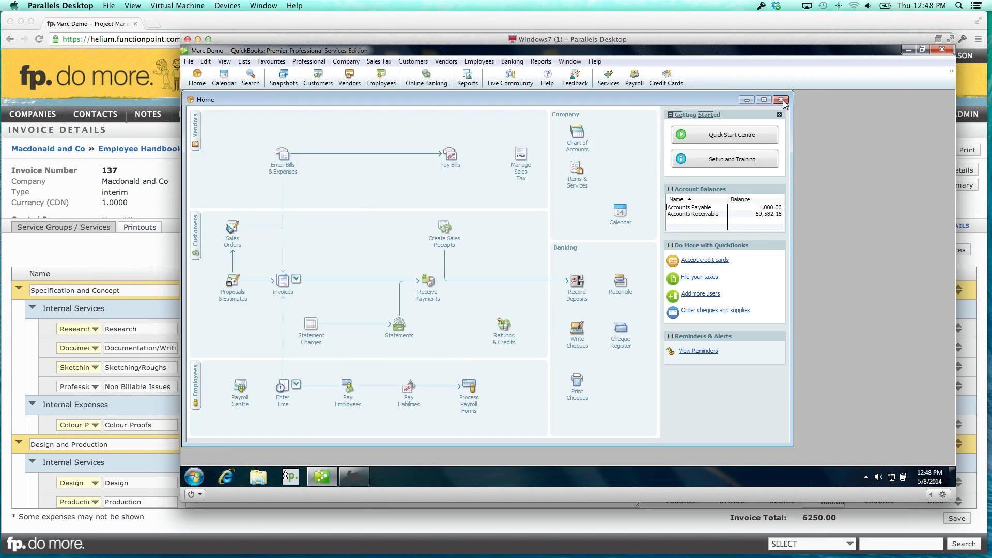
click(683, 150)
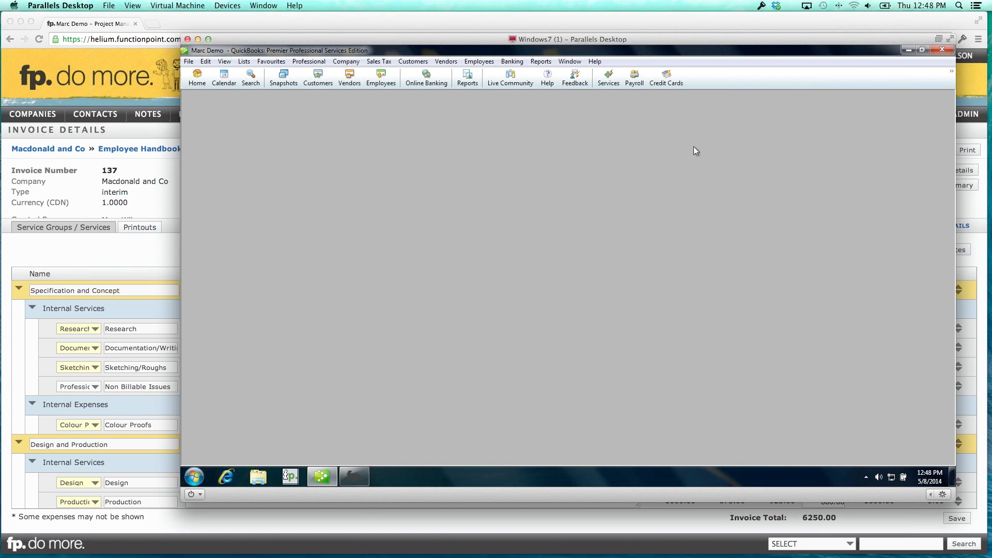
click(197, 77)
click(767, 100)
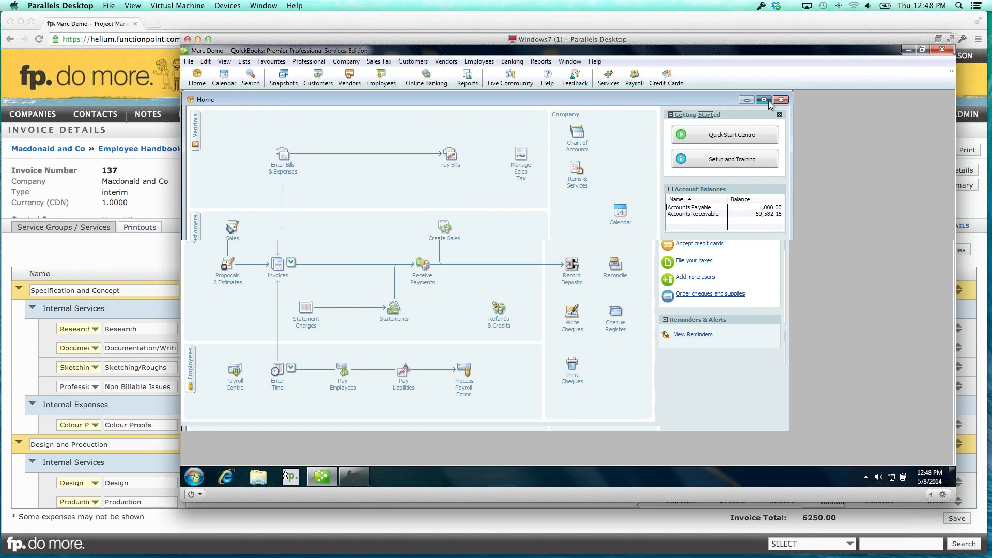
click(355, 477)
click(692, 359)
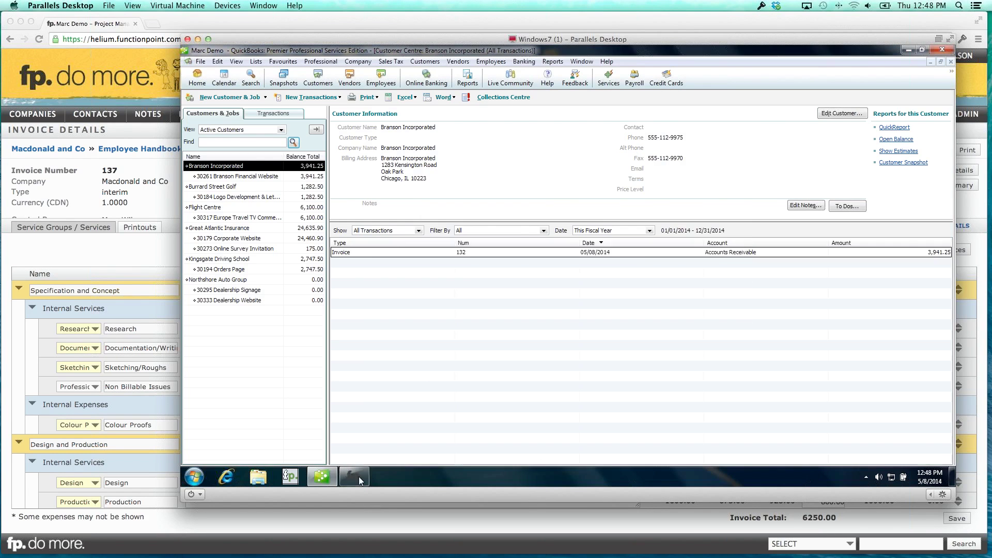
click(357, 478)
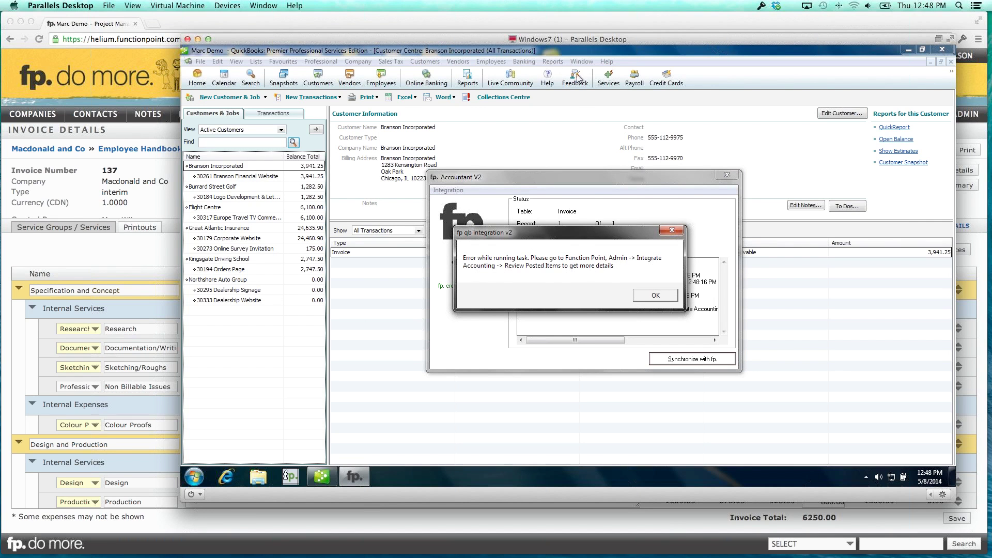
Return to Function Point, open the review of posted items under Integrate Accounting, and read the customer error description
click(581, 20)
mouse_move(965, 113)
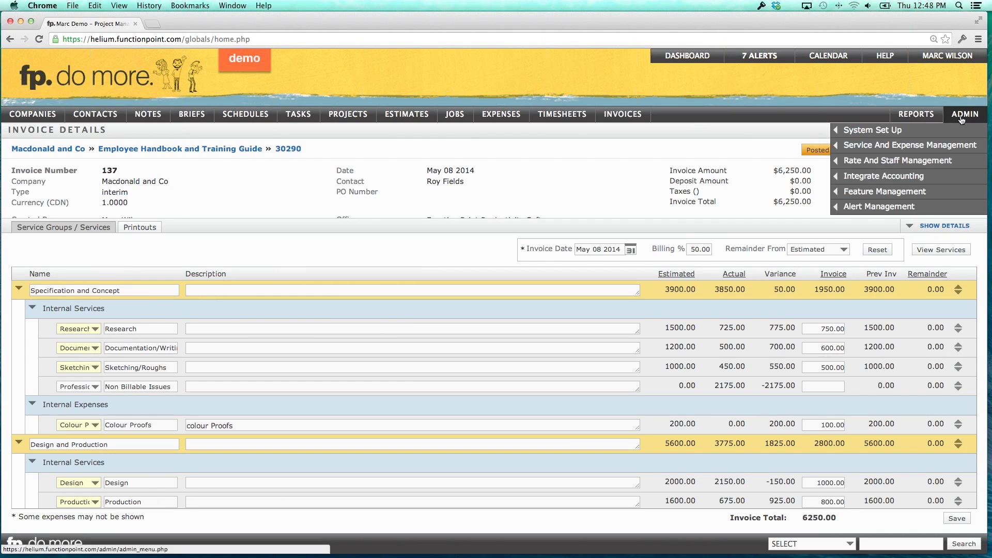
mouse_move(888, 178)
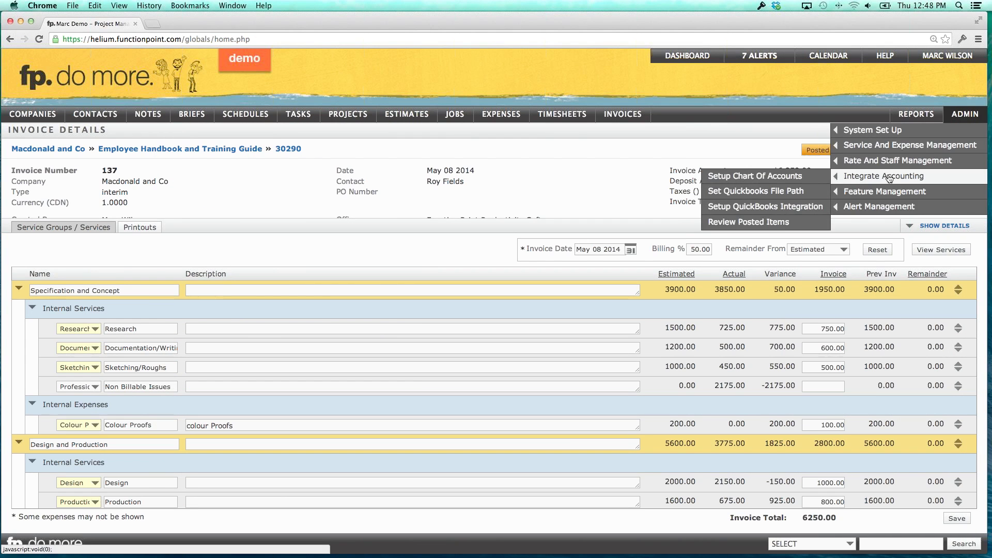
click(737, 223)
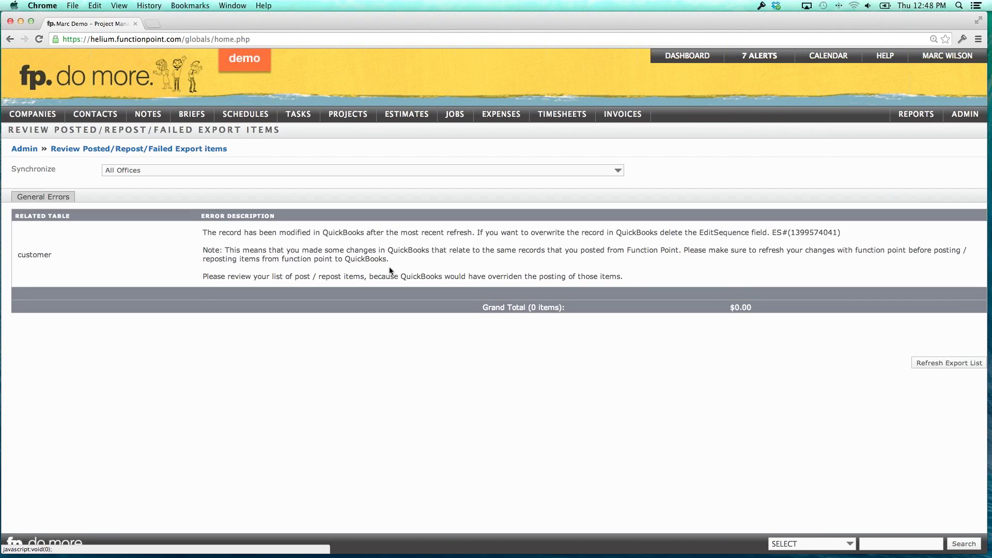
drag(205, 233, 335, 233)
click(380, 234)
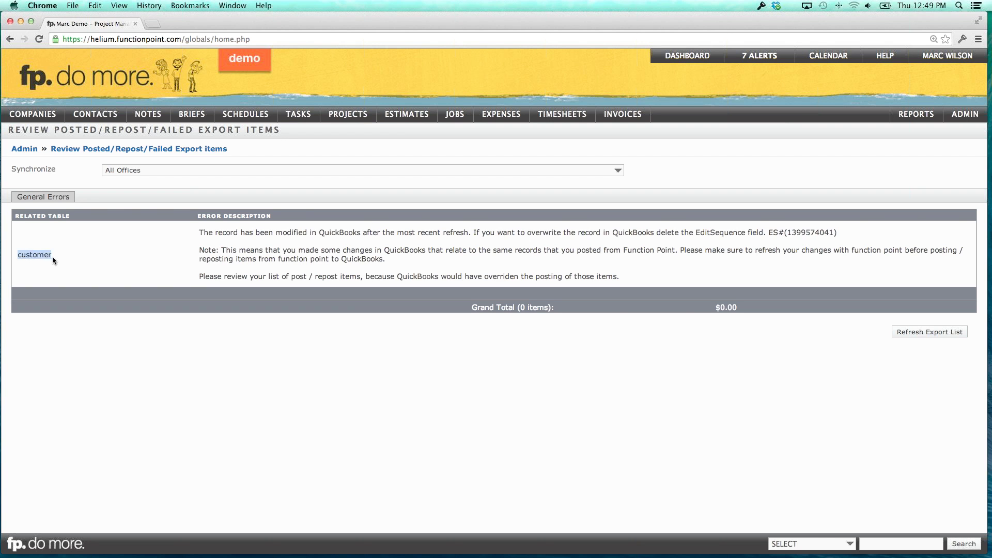
drag(213, 232, 386, 233)
click(385, 233)
Switch back to QuickBooks in the virtual machine and dismiss the integration error message
mouse_move(414, 556)
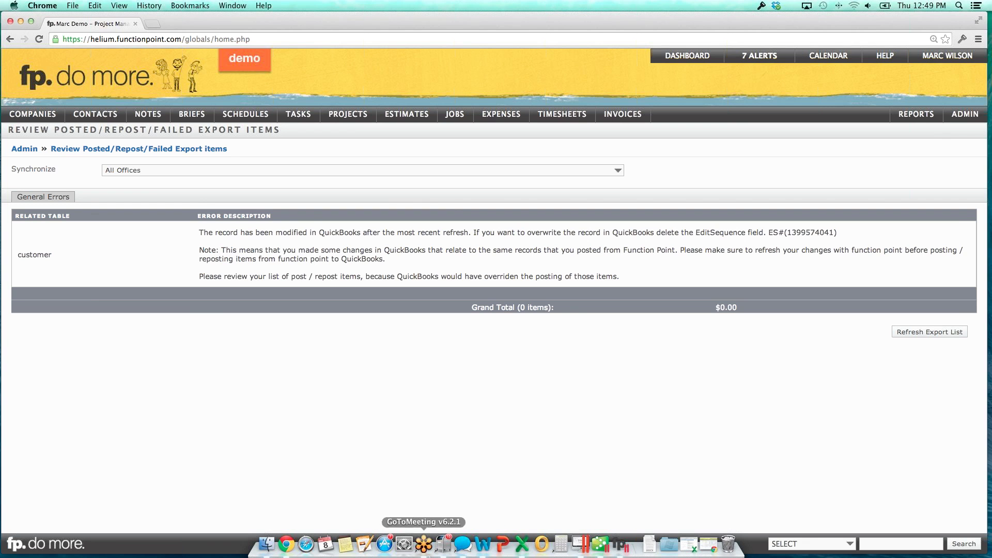
click(581, 549)
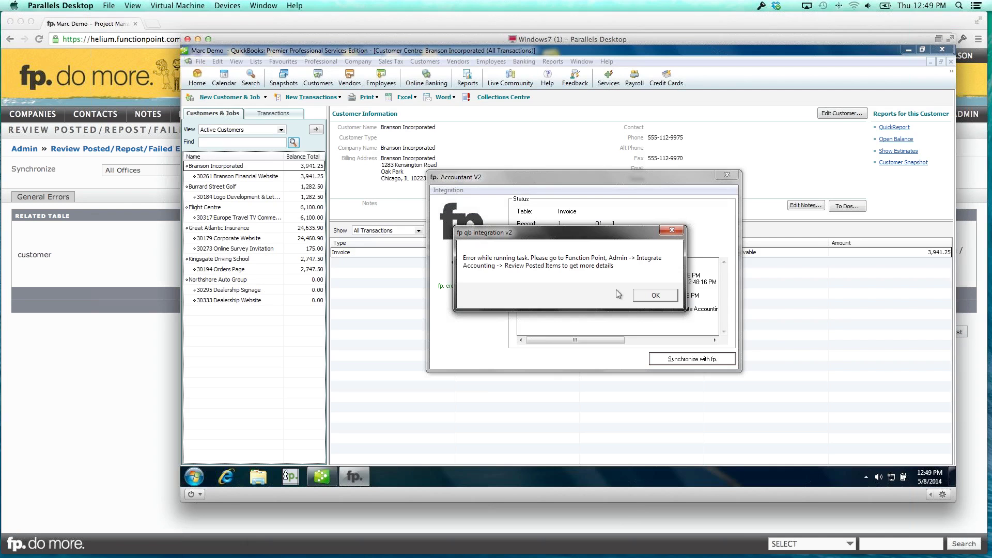
click(648, 295)
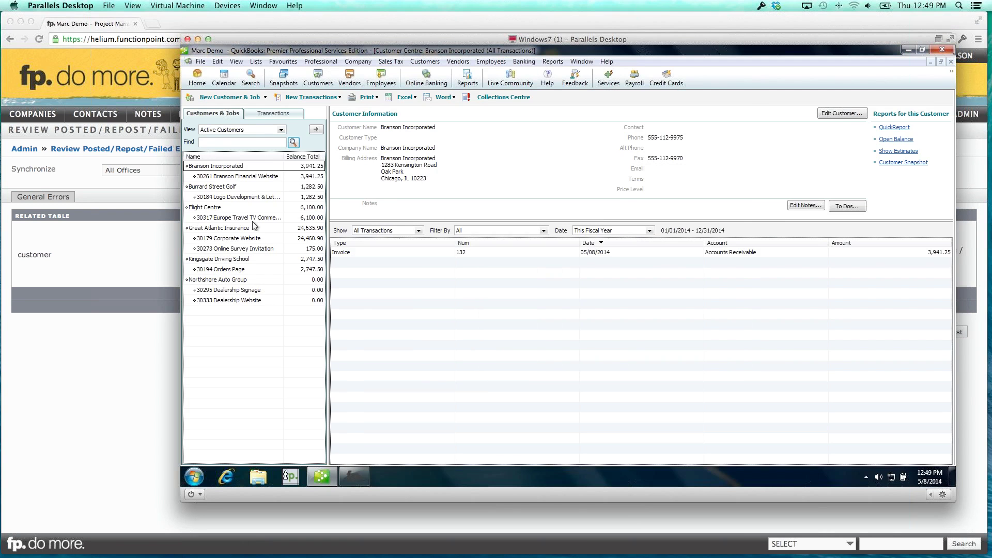
Show all customers and make the customer Macdonald and Company active again, including its jobs
click(280, 129)
click(229, 139)
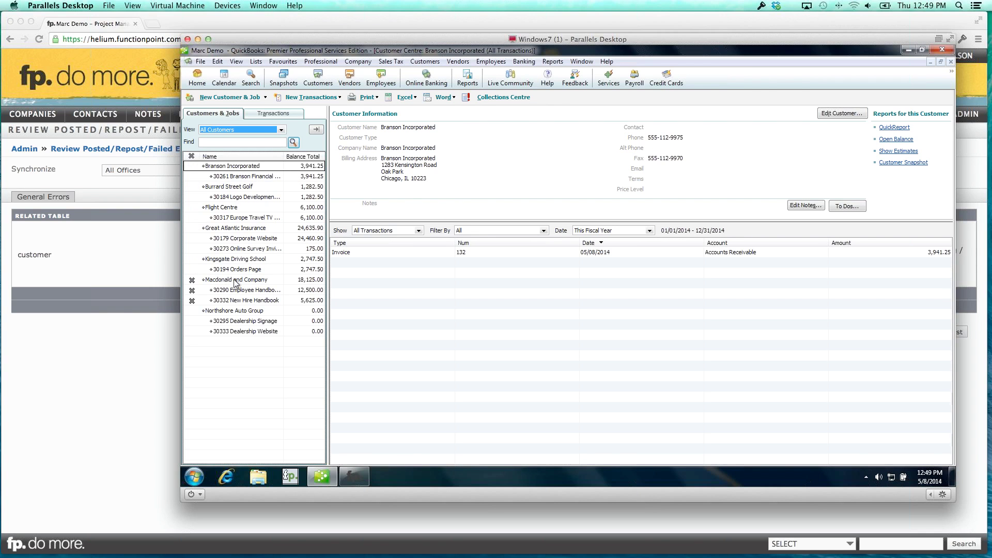
right_click(235, 281)
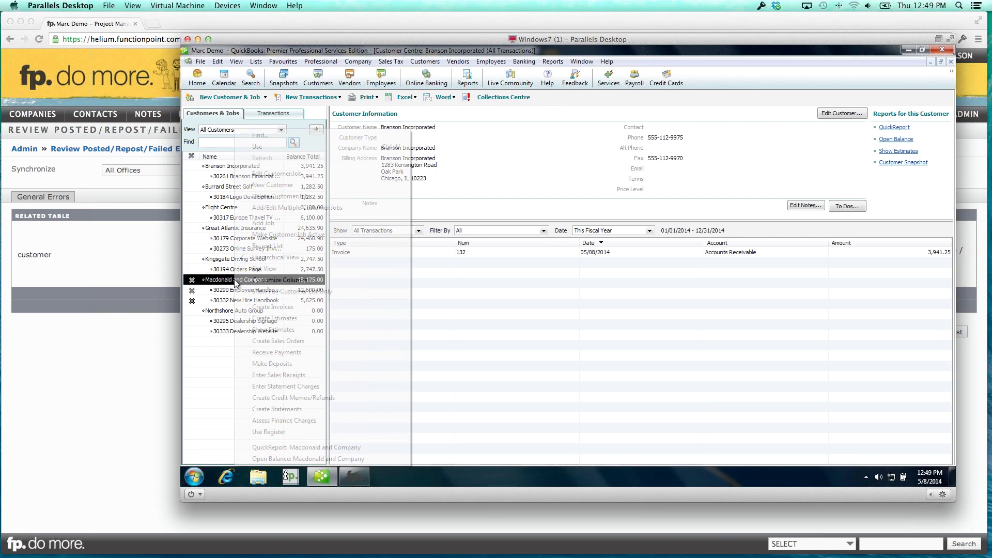
click(290, 208)
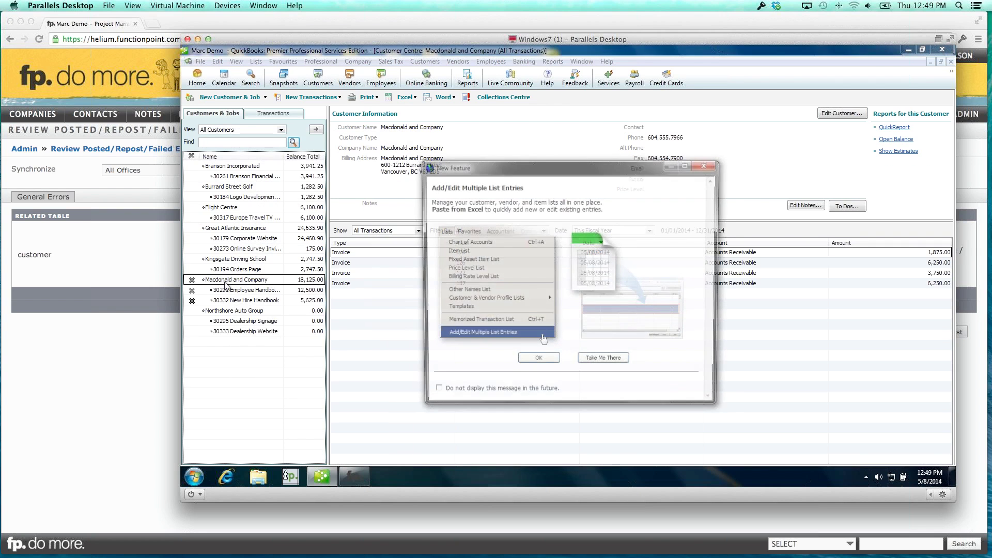
click(533, 360)
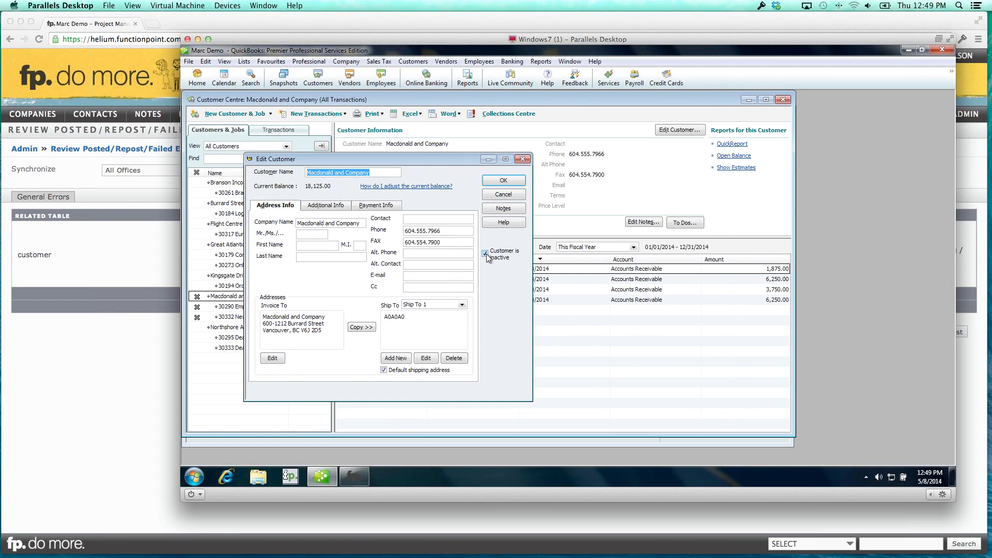
click(504, 180)
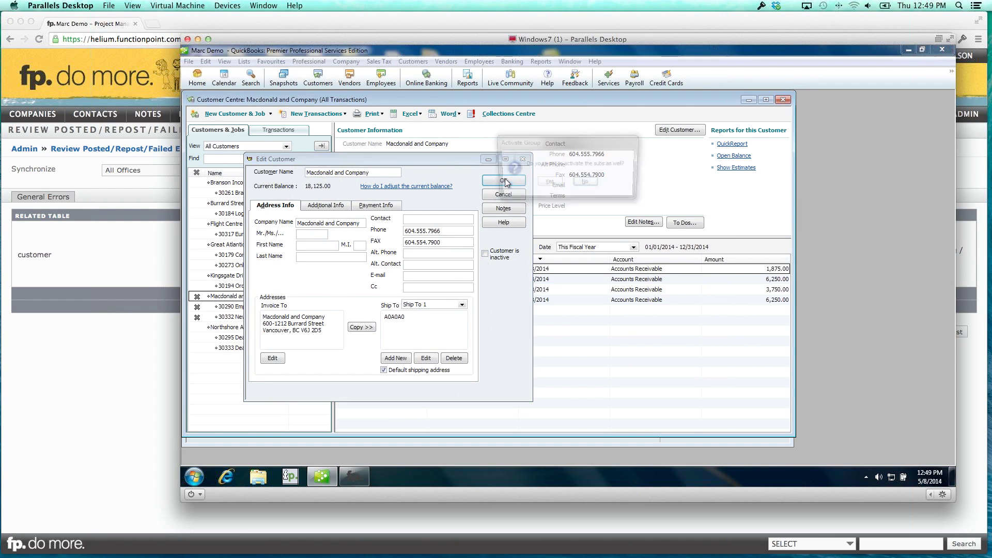
click(548, 183)
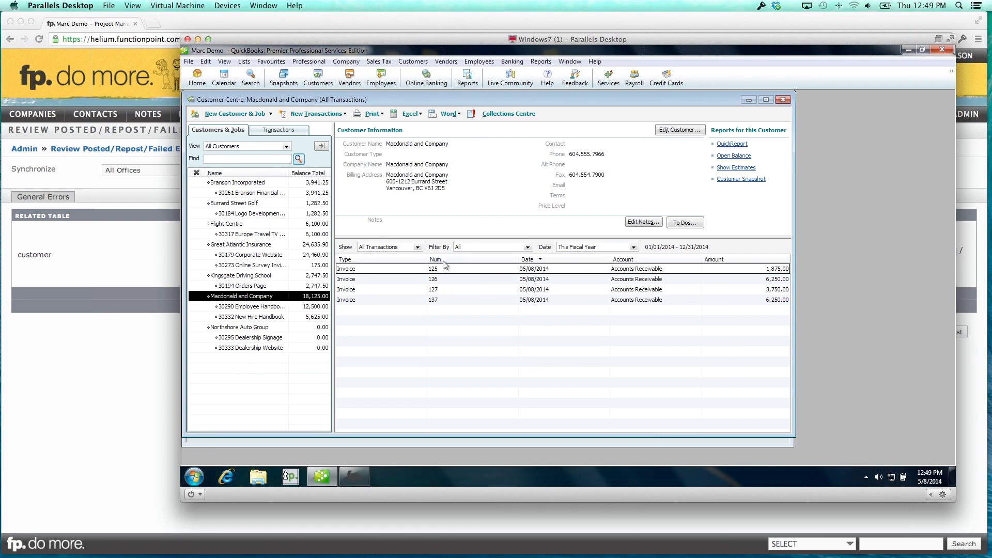
Check invoice 137 under job 30290 in QuickBooks, compare its status in Function Point, and return to an enlarged Customer Centre
click(267, 308)
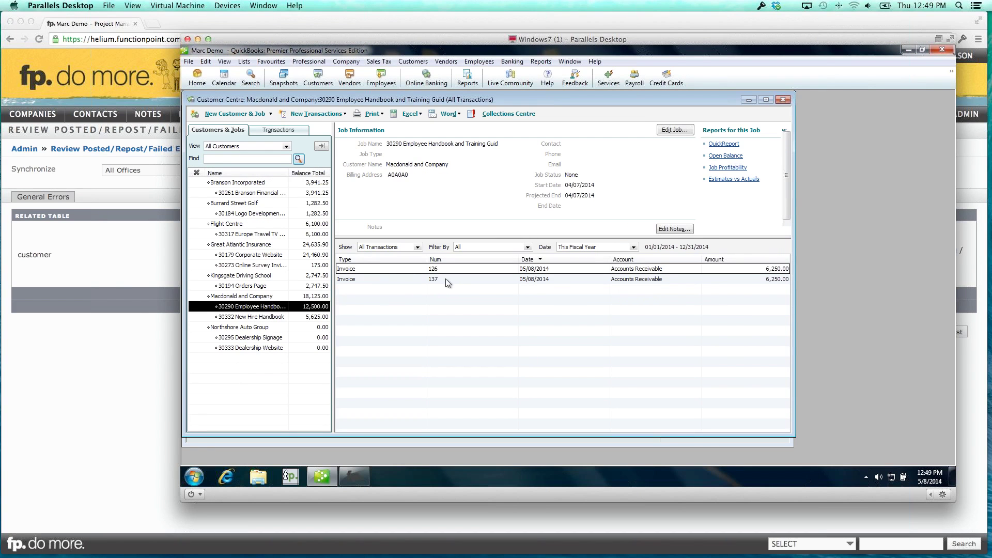
click(446, 279)
click(94, 399)
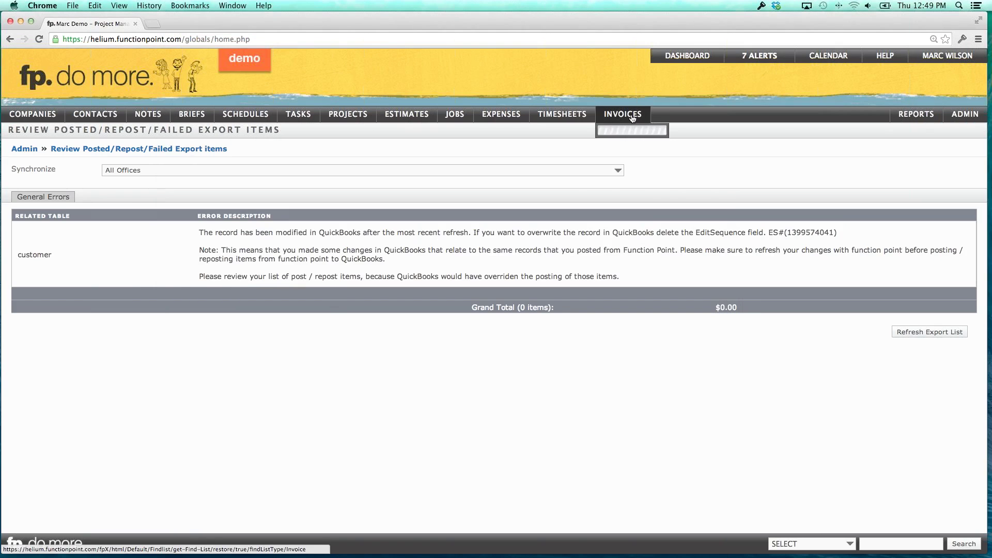
click(708, 146)
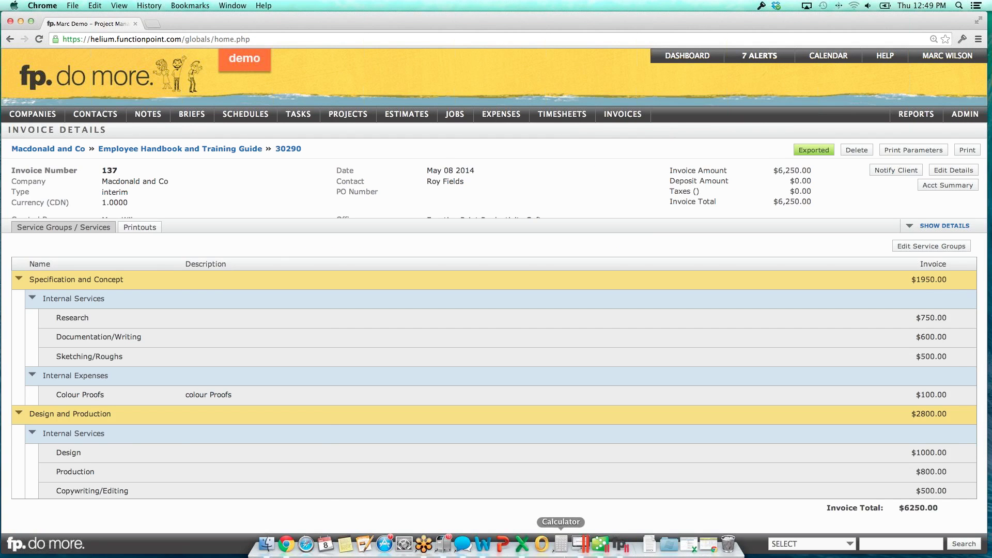
click(581, 543)
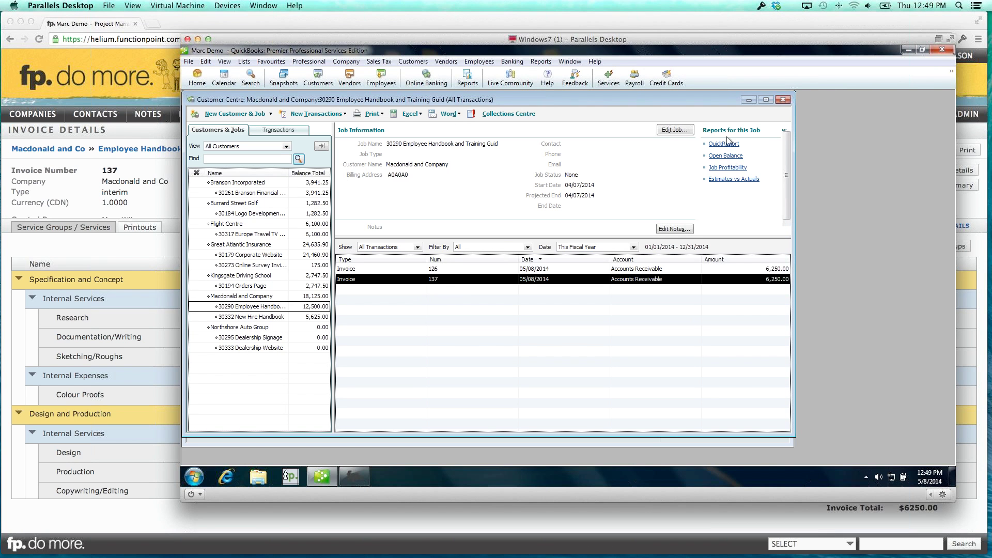
click(765, 100)
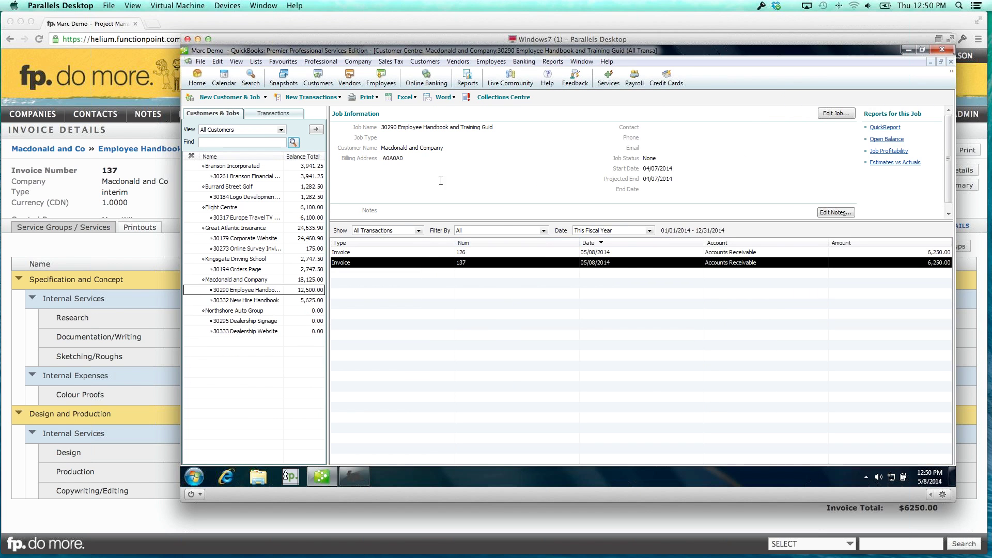
Switch to Function Point and open the Macdonald and Co company record for editing from the invoice
click(114, 193)
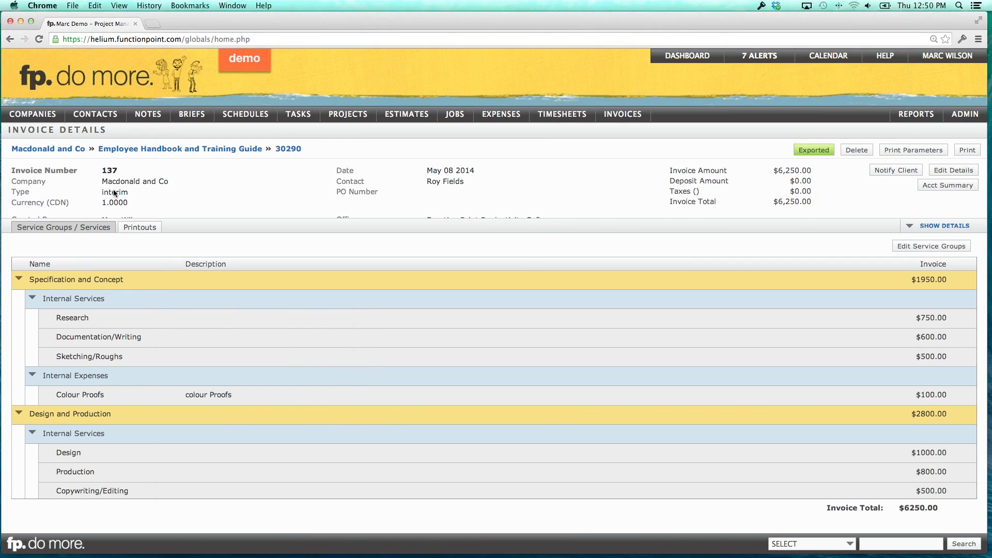
click(46, 154)
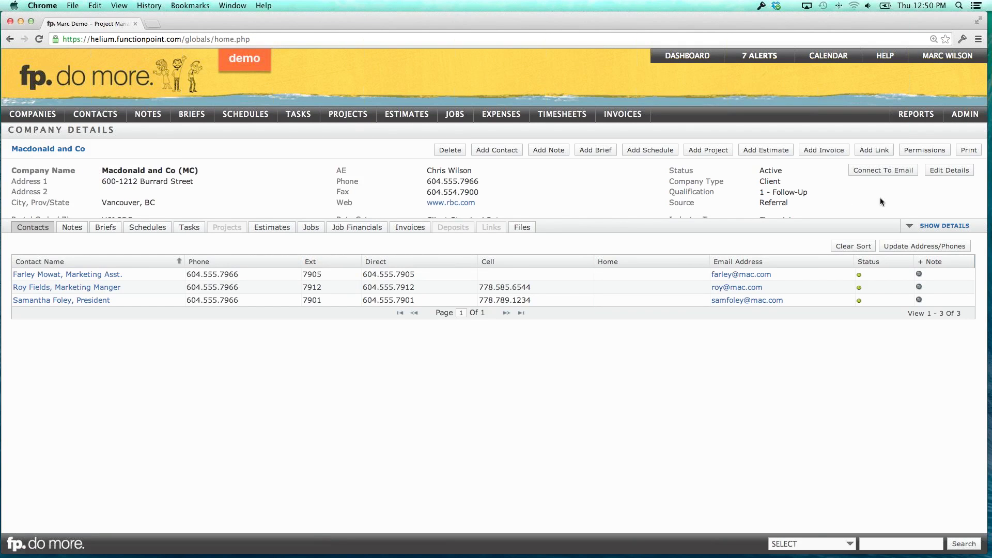
double_click(446, 171)
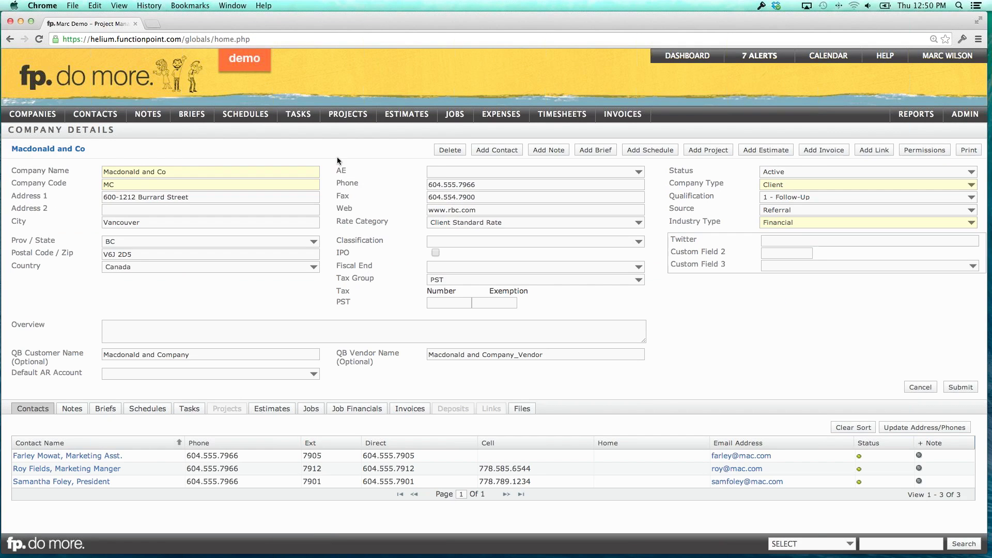
Try shortening the Macdonald and Co company name without saving, and examine the optional QB Customer Name field
drag(141, 171, 191, 173)
key(BackSpace)
drag(14, 353, 60, 358)
click(60, 359)
drag(195, 353, 99, 353)
click(95, 353)
Add a new company named Marc Co with the code MC and save it
mouse_move(33, 114)
click(26, 162)
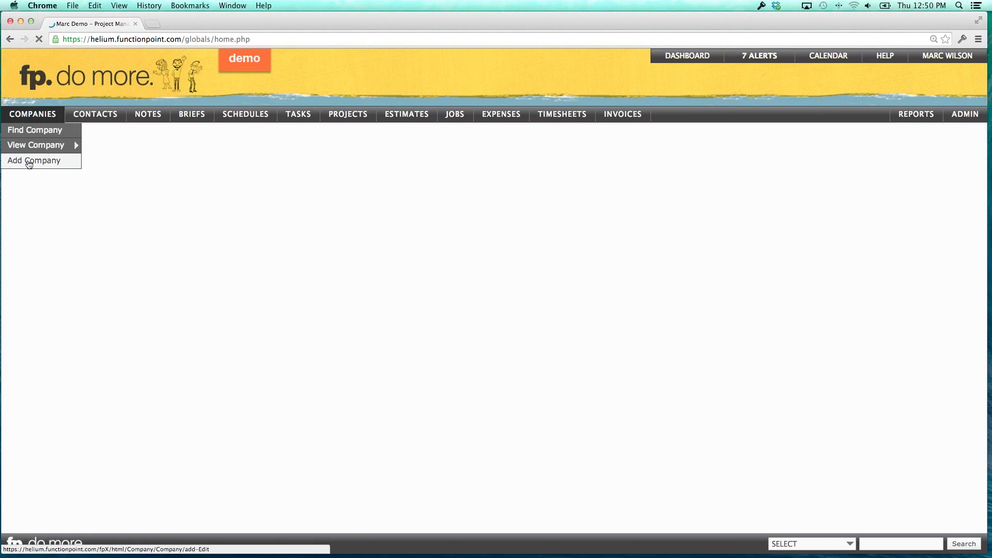
text(Marc Co)
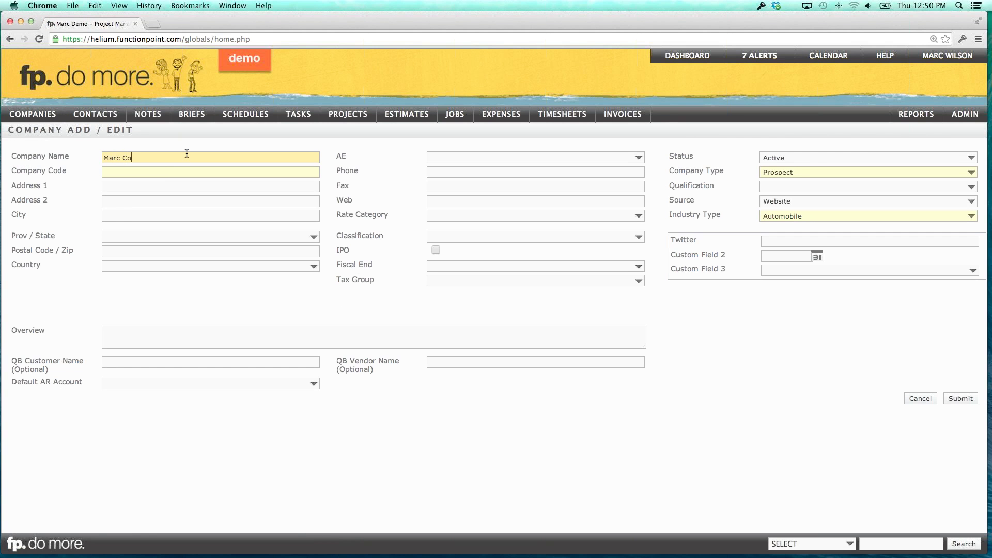
key(Tab)
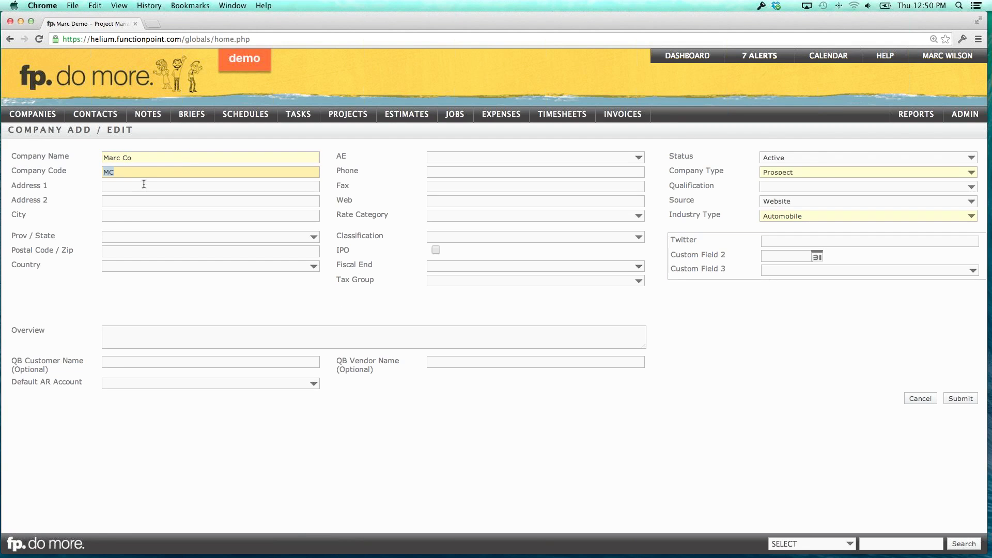
click(205, 206)
click(964, 400)
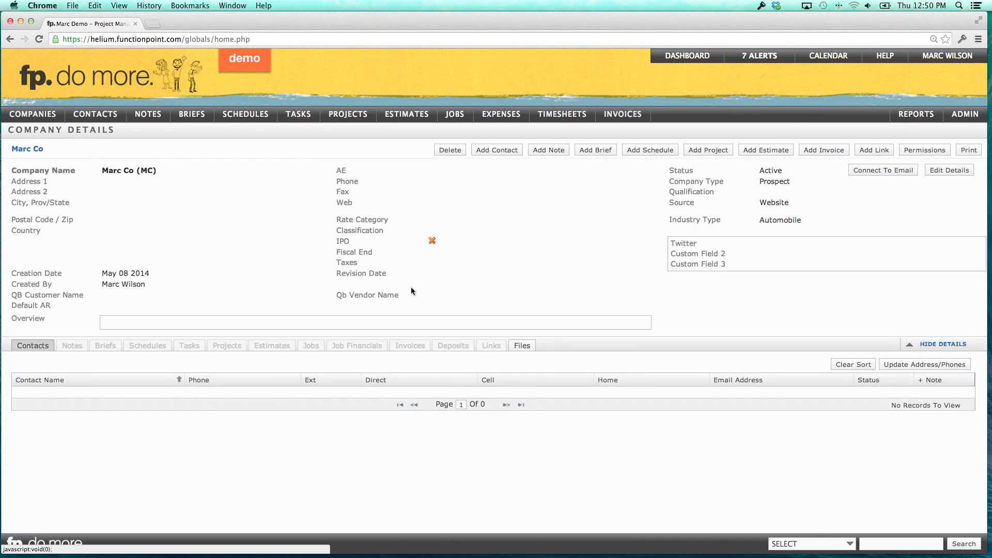
Open the Marc Co record for editing and examine its optional QB Customer Name field
click(951, 172)
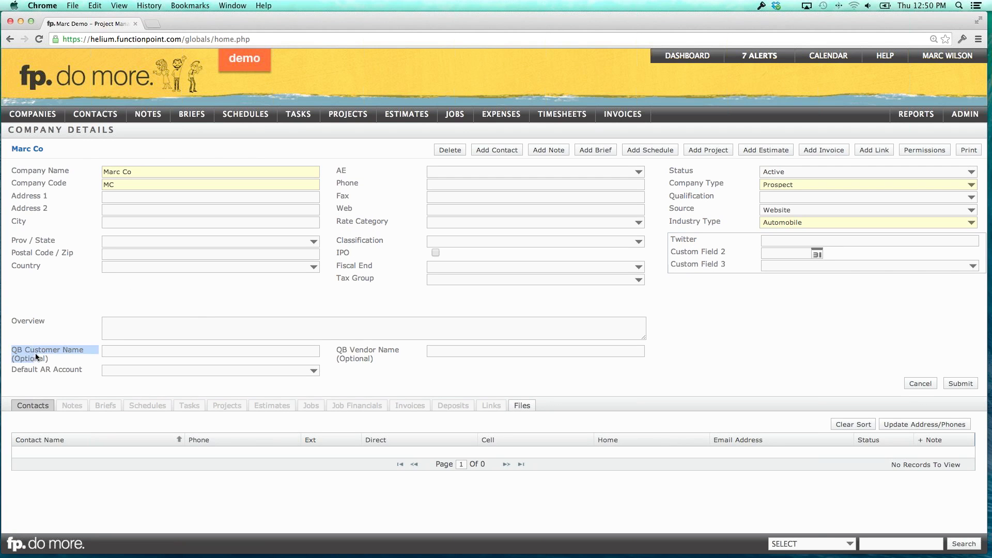
click(152, 349)
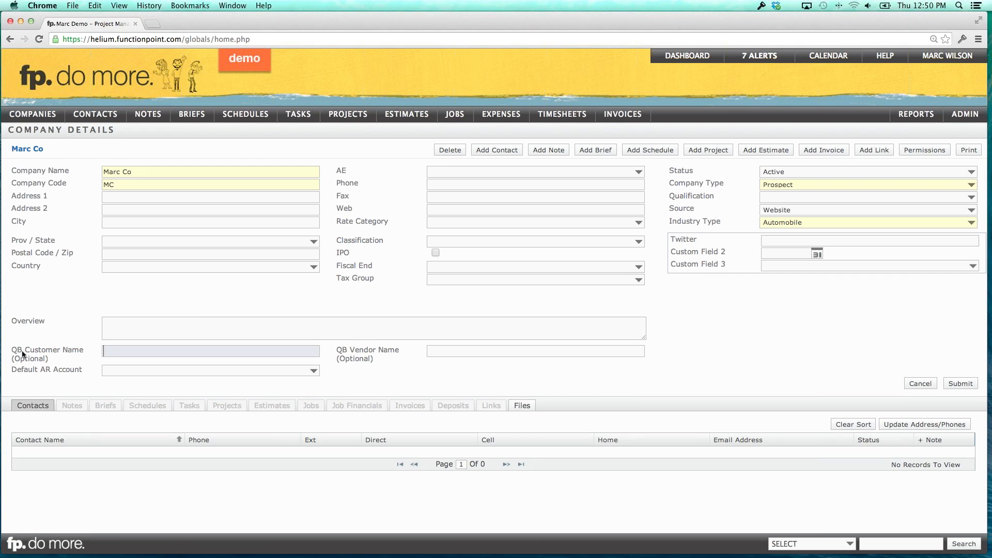
drag(12, 349, 21, 347)
click(132, 349)
Rename the company Macdonald and Co to Macdonald, save it, and check its QB Customer Name
mouse_move(33, 114)
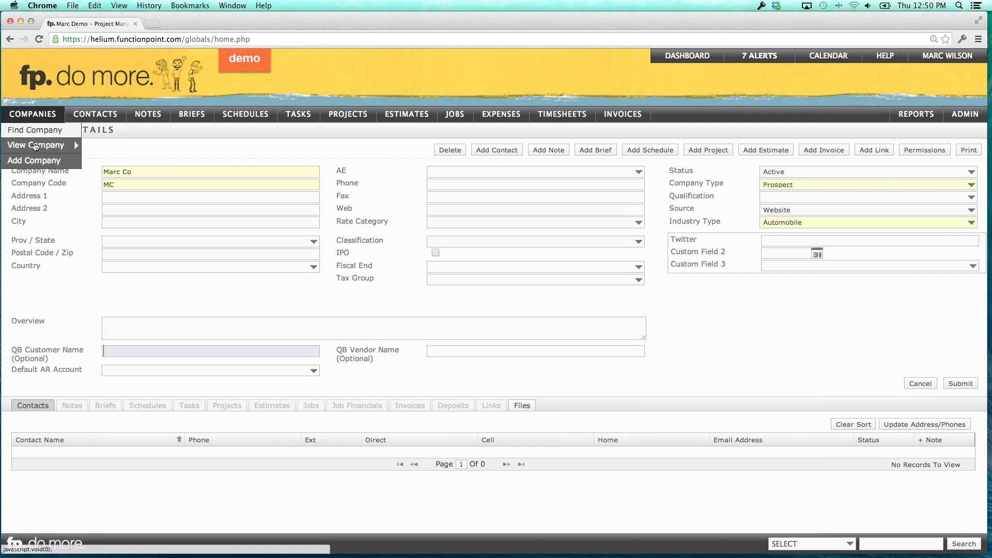
mouse_move(36, 145)
click(150, 146)
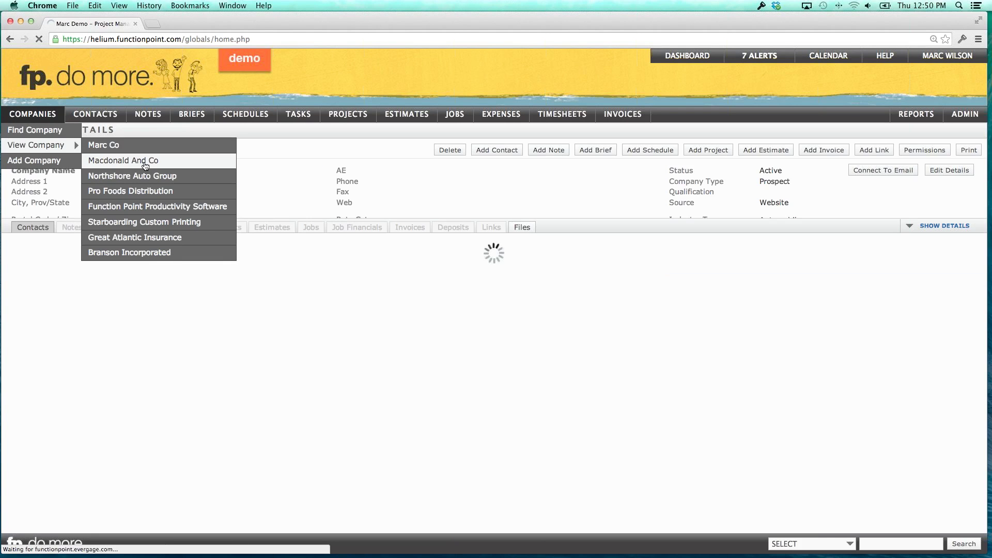
click(145, 164)
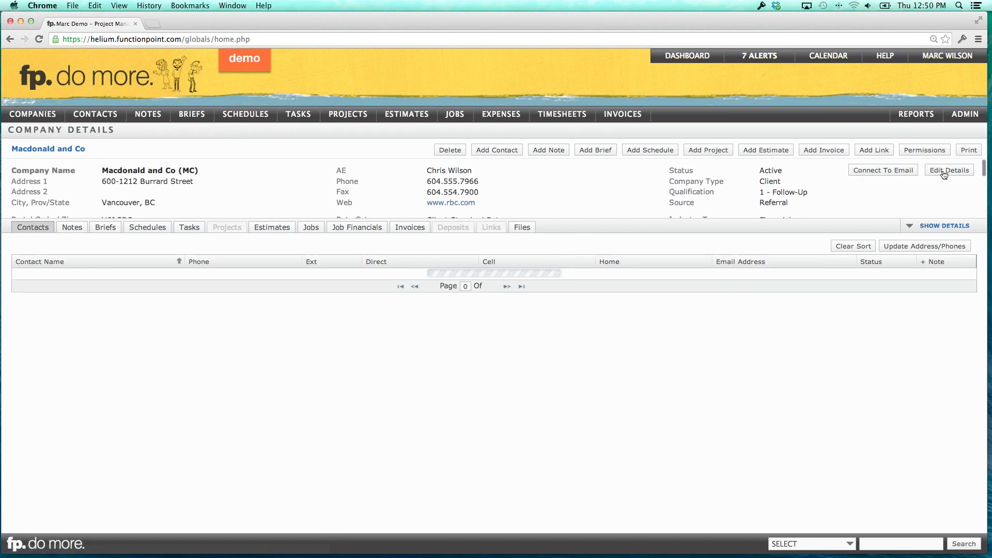
drag(168, 172, 139, 172)
key(BackSpace)
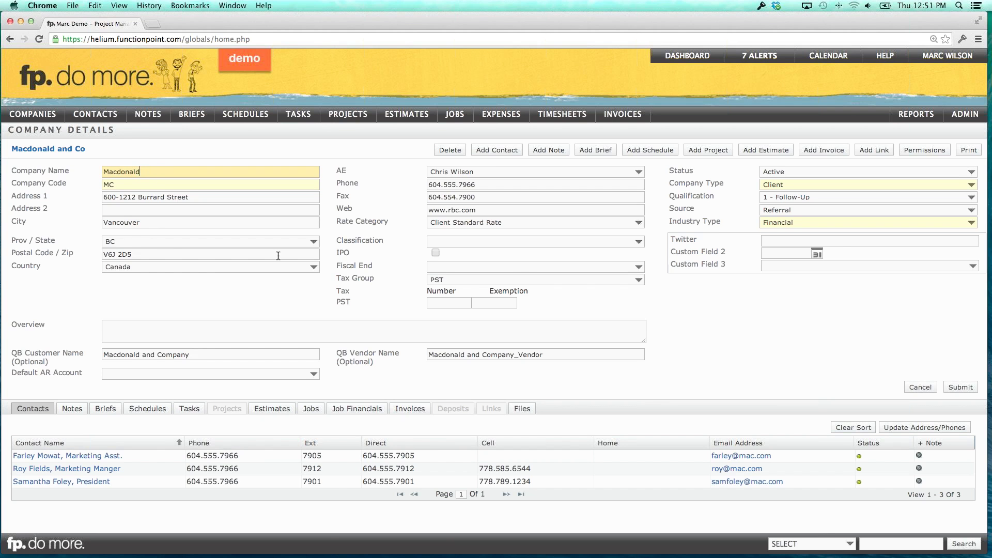
click(947, 388)
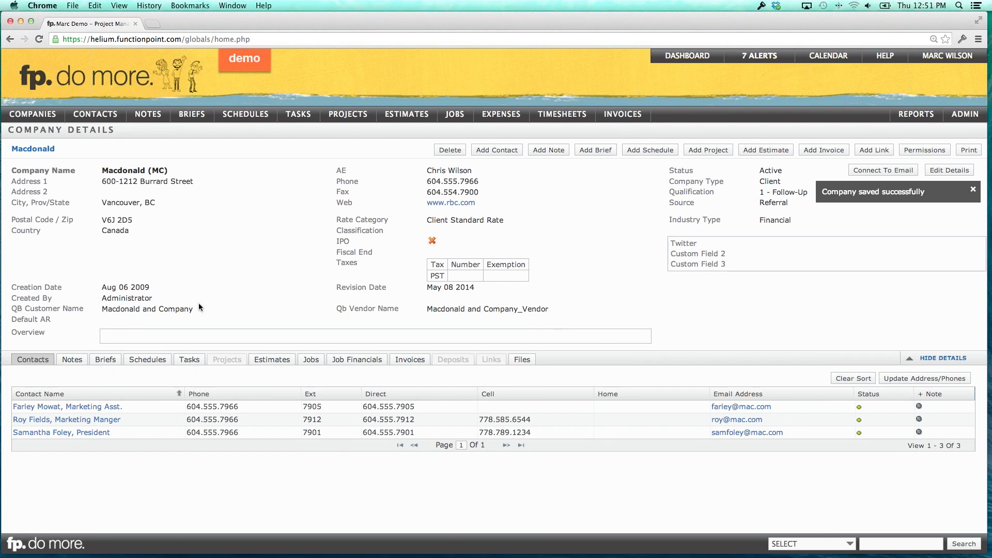
drag(102, 310, 156, 309)
click(218, 309)
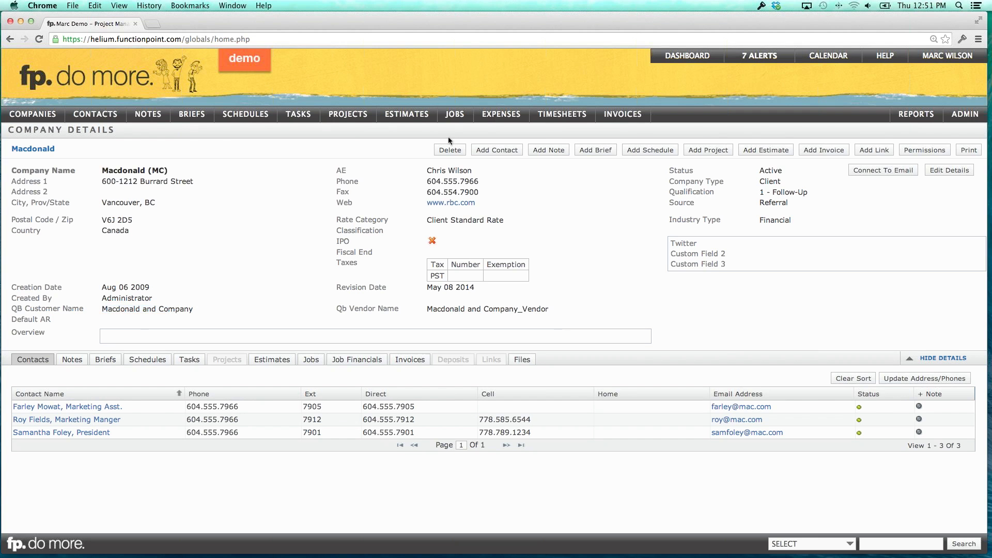
Rename job 30290 as Employee Handbook and save the job
mouse_move(455, 115)
mouse_move(461, 146)
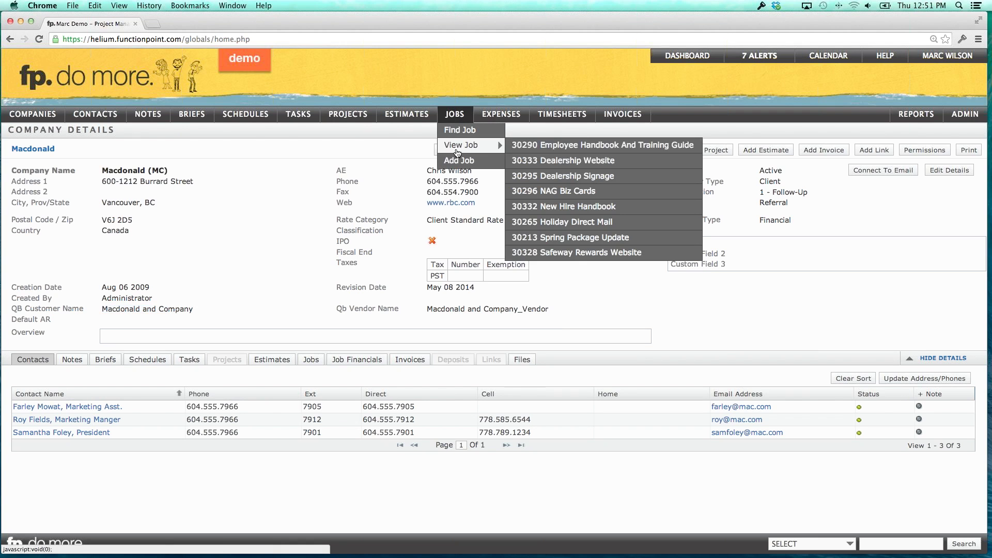
click(578, 146)
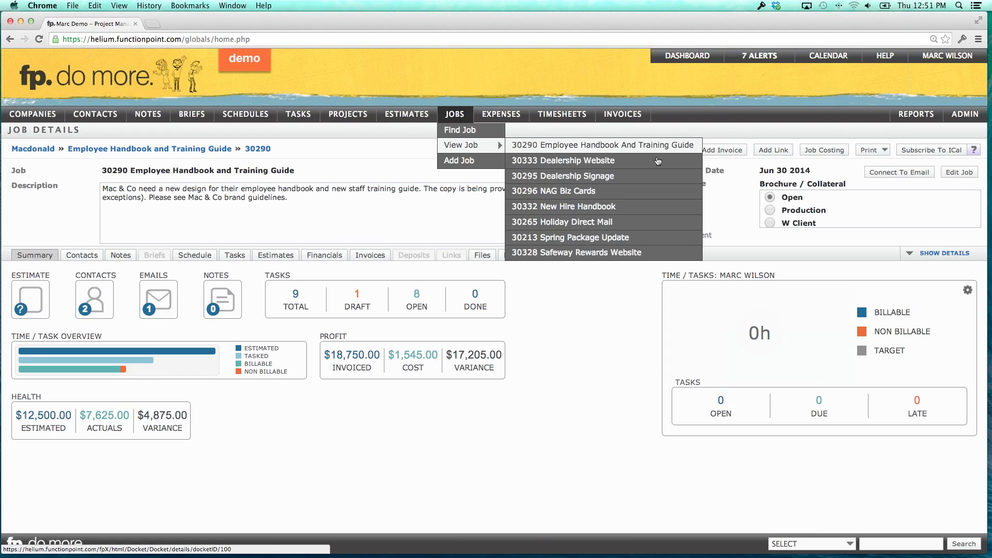
click(869, 176)
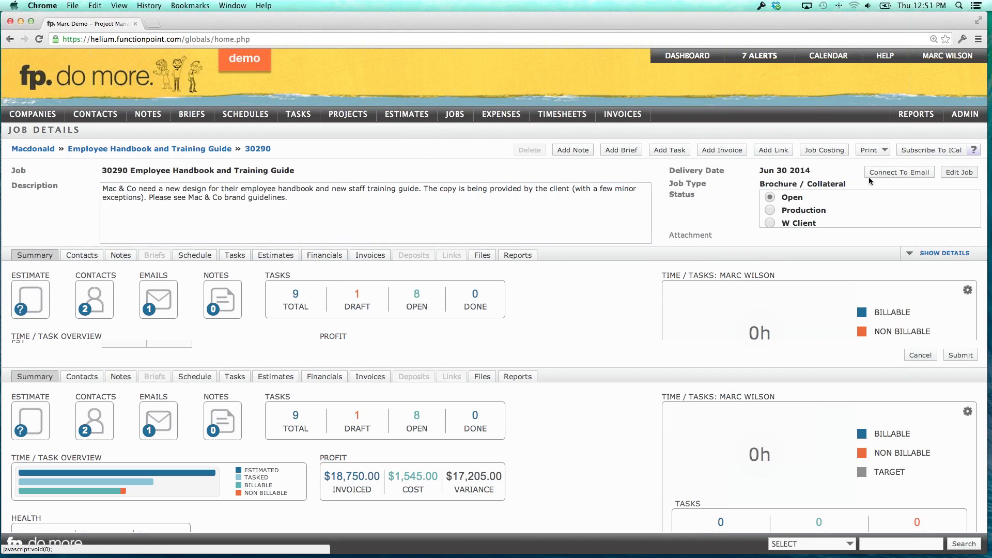
click(181, 172)
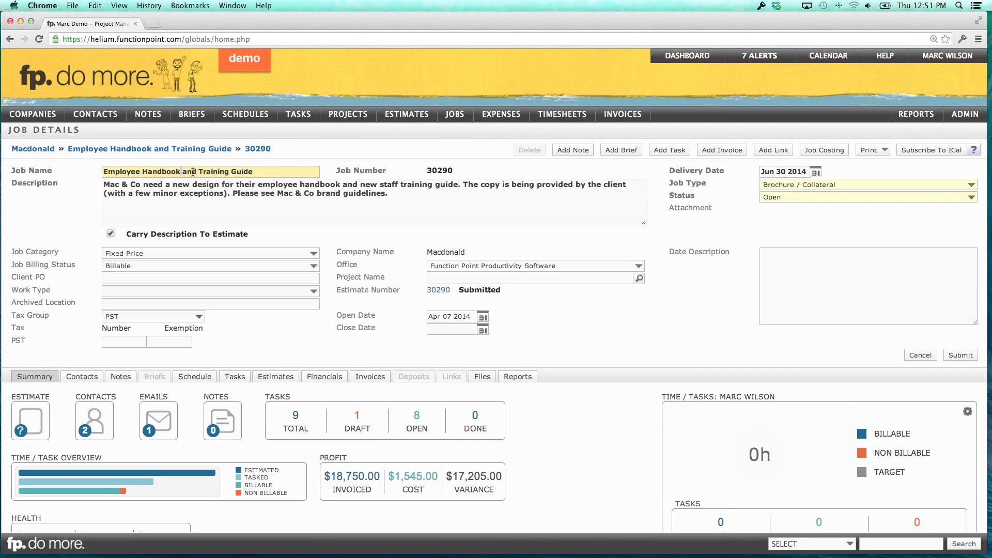
key(shift+End)
key(BackSpace)
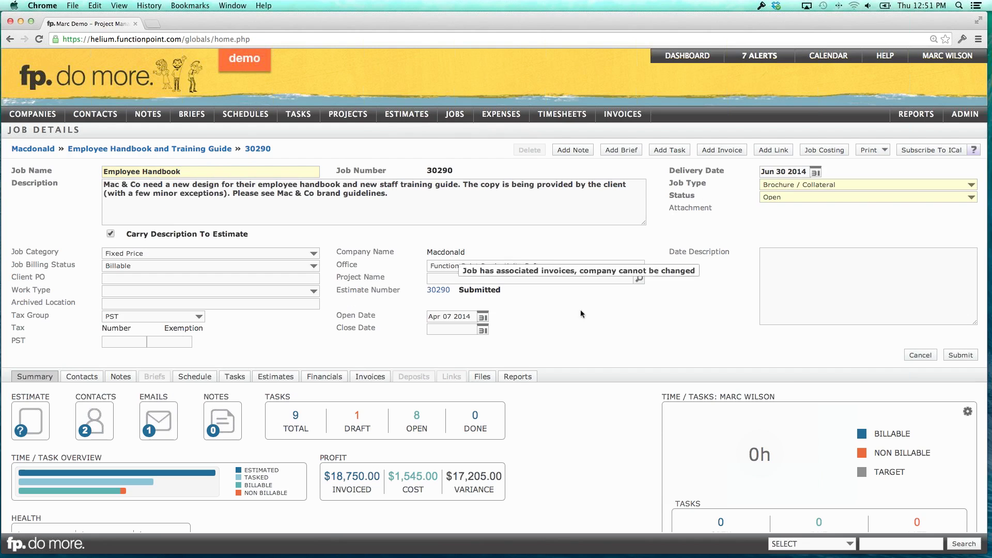
click(961, 359)
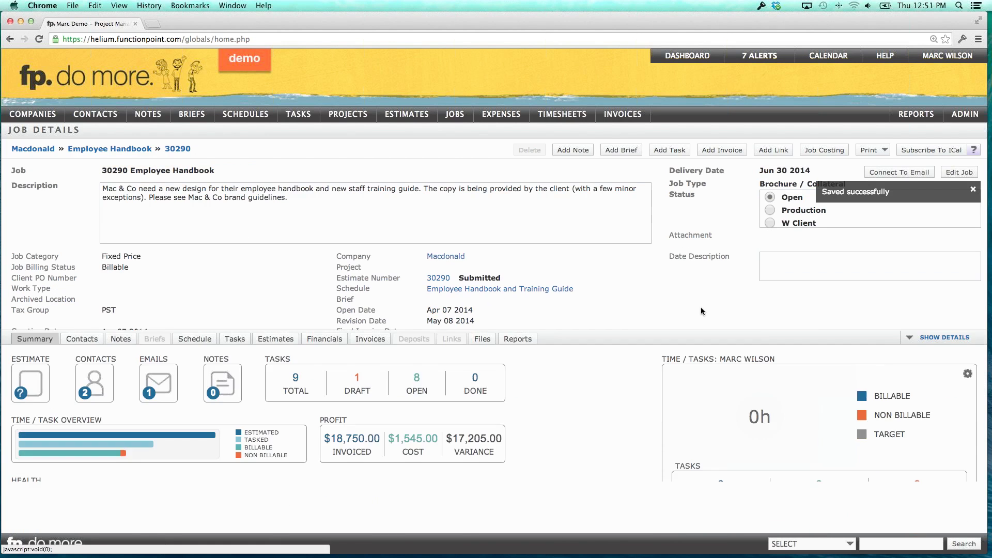
Switch to QuickBooks in the virtual machine, check the job name of 30290 under Macdonald and Company, and return to Function Point
mouse_move(489, 556)
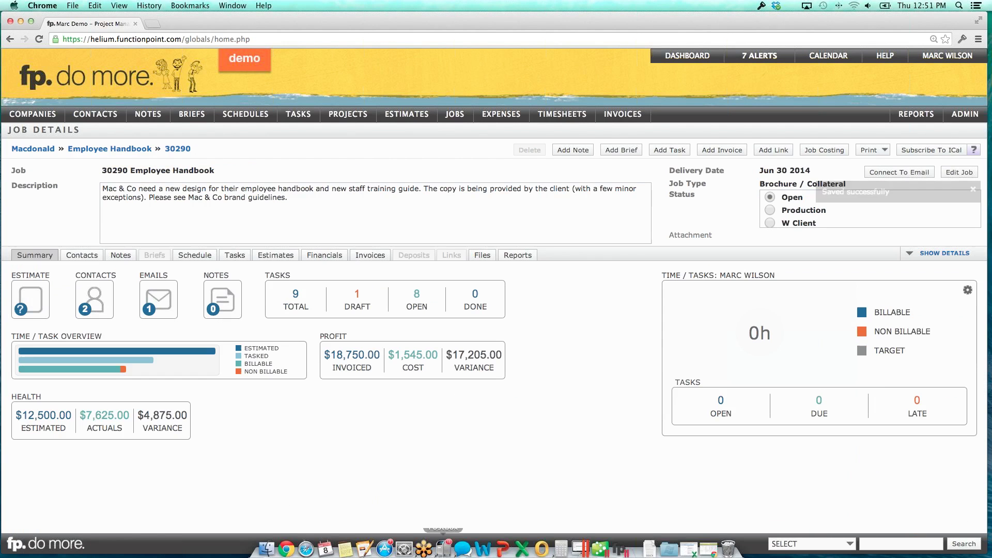
click(579, 543)
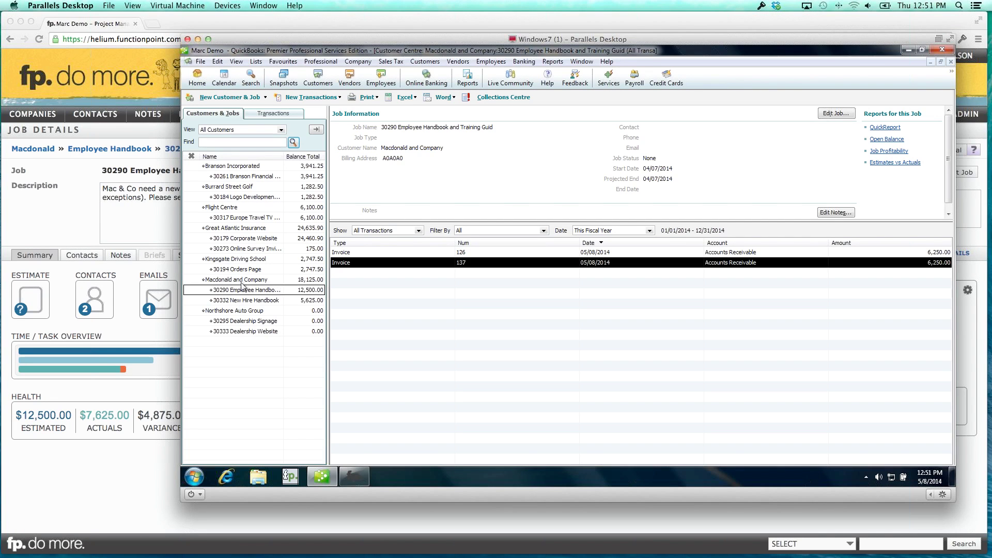
click(243, 290)
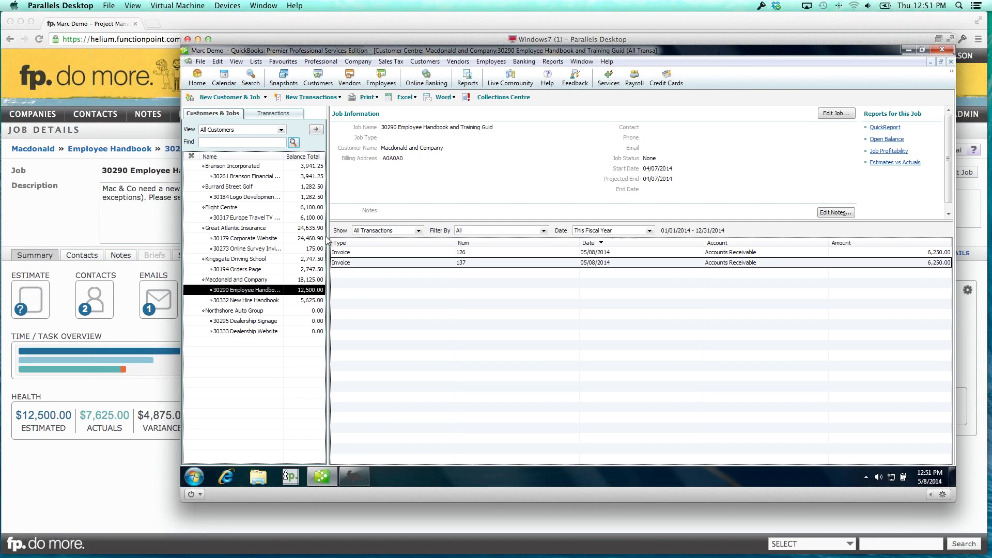
drag(398, 127, 498, 129)
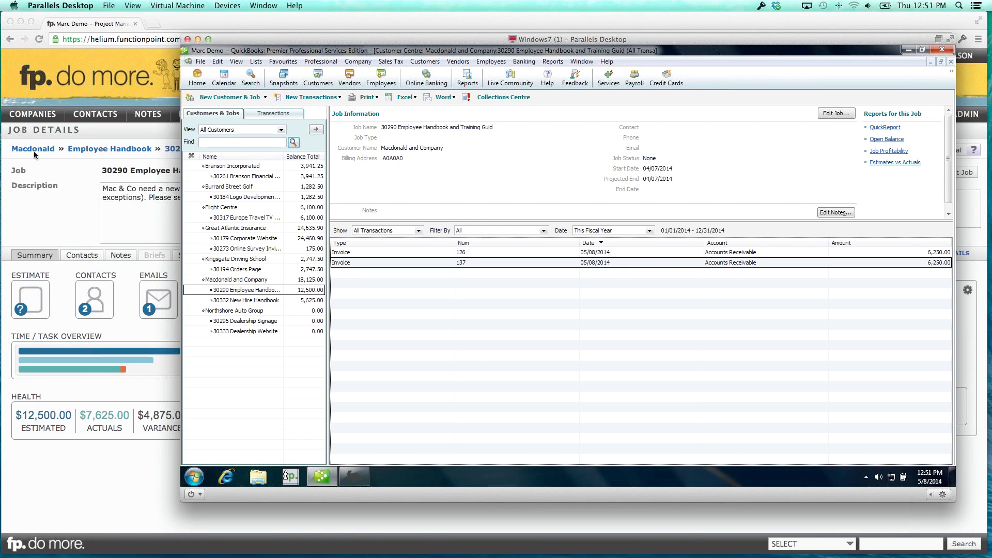
click(76, 184)
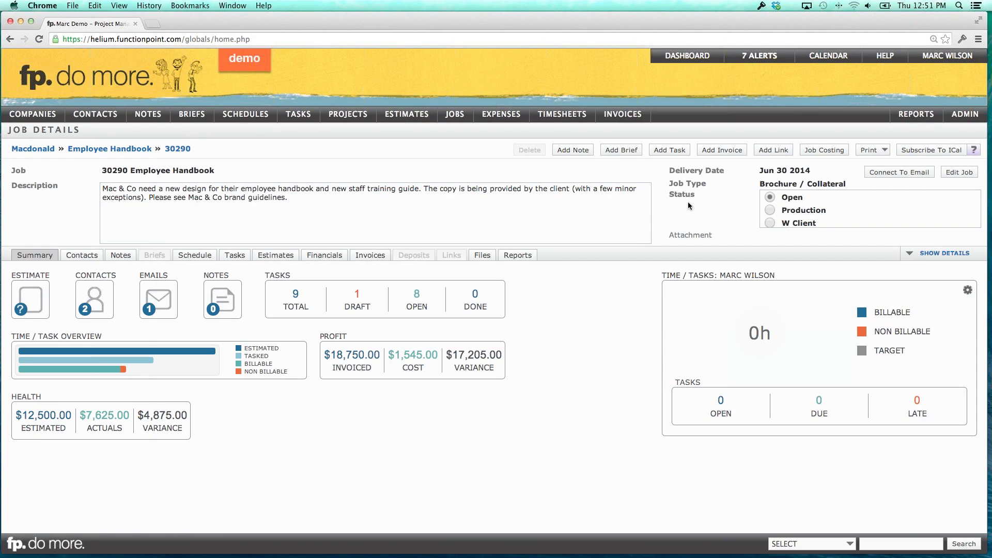
Create an interim invoice for job 30290 dated May 08 2014, billing 50 percent of the estimate with no tax group
click(722, 151)
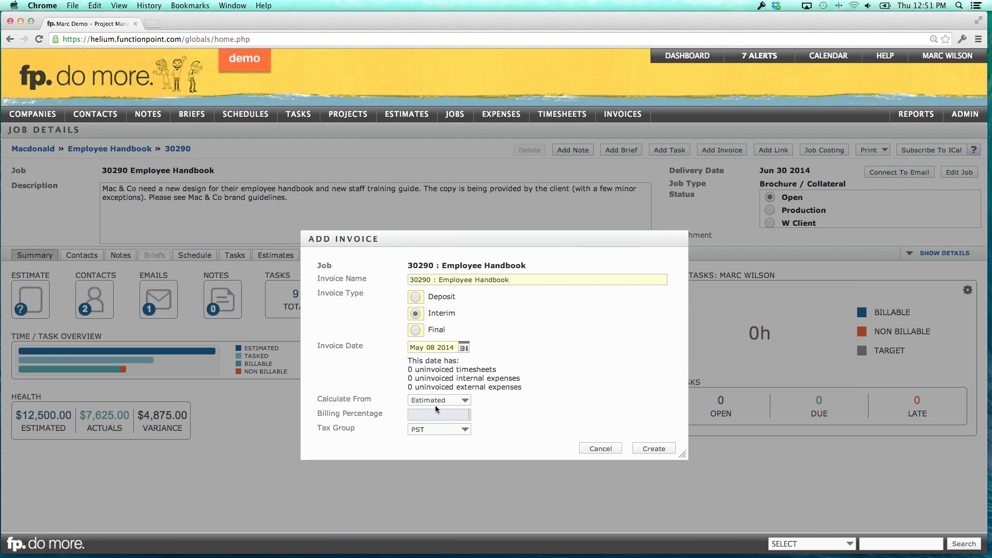
click(440, 429)
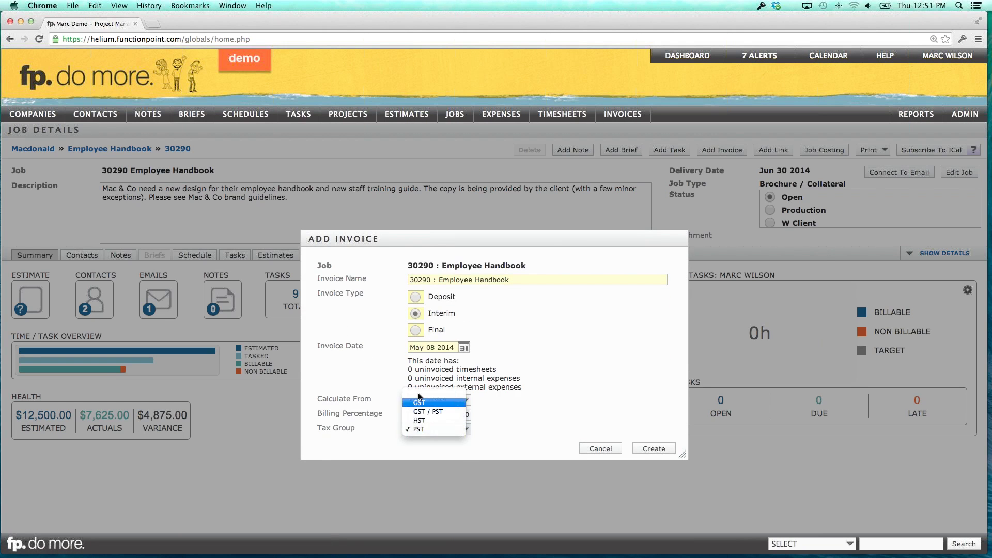
click(426, 408)
click(439, 430)
click(434, 421)
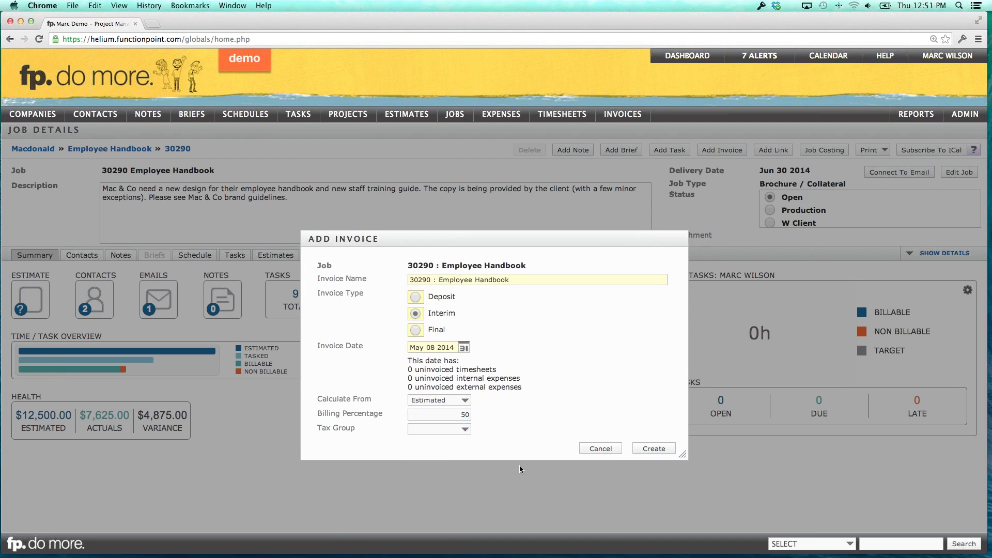
click(652, 449)
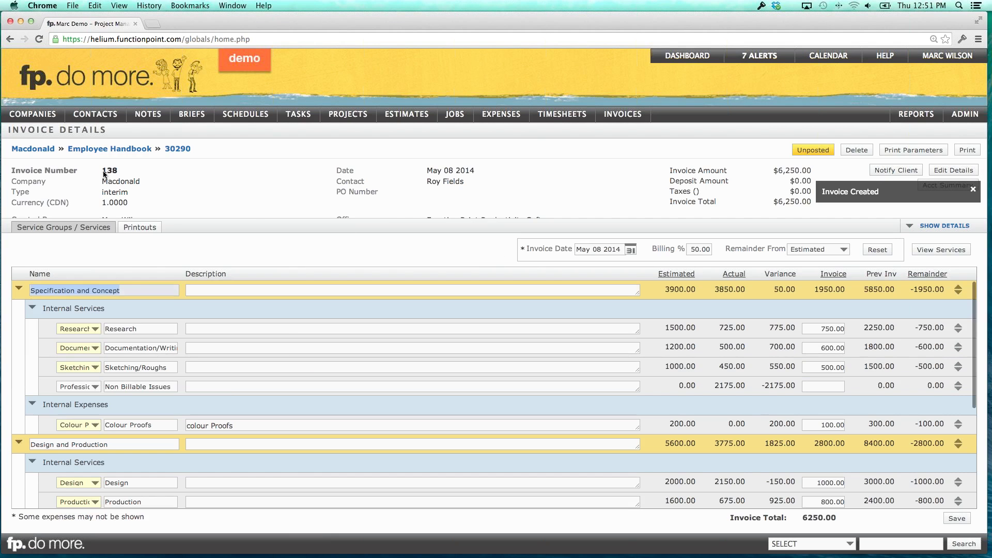
Check the number of the new invoice, try to post invoice 138, and dismiss the alert
drag(102, 171, 118, 174)
click(118, 172)
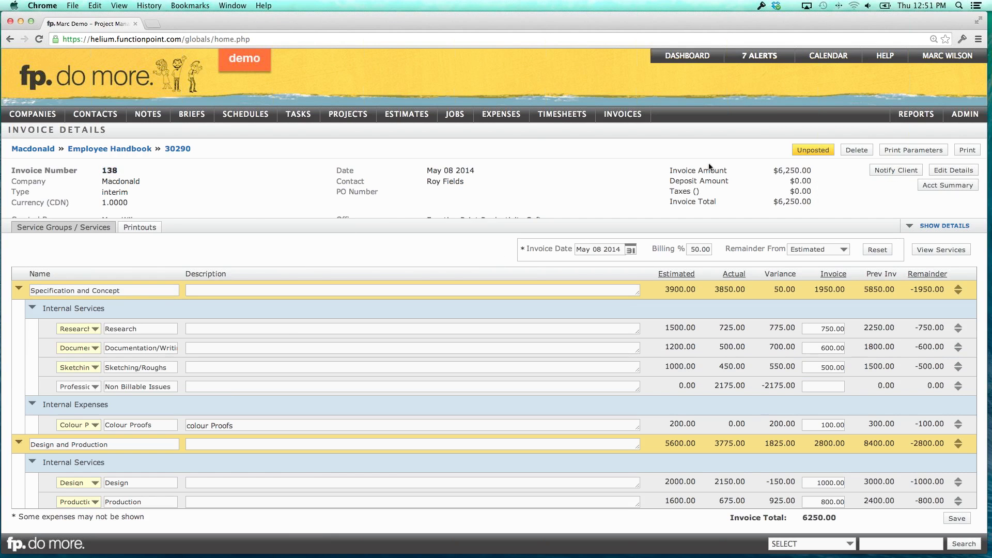
click(802, 150)
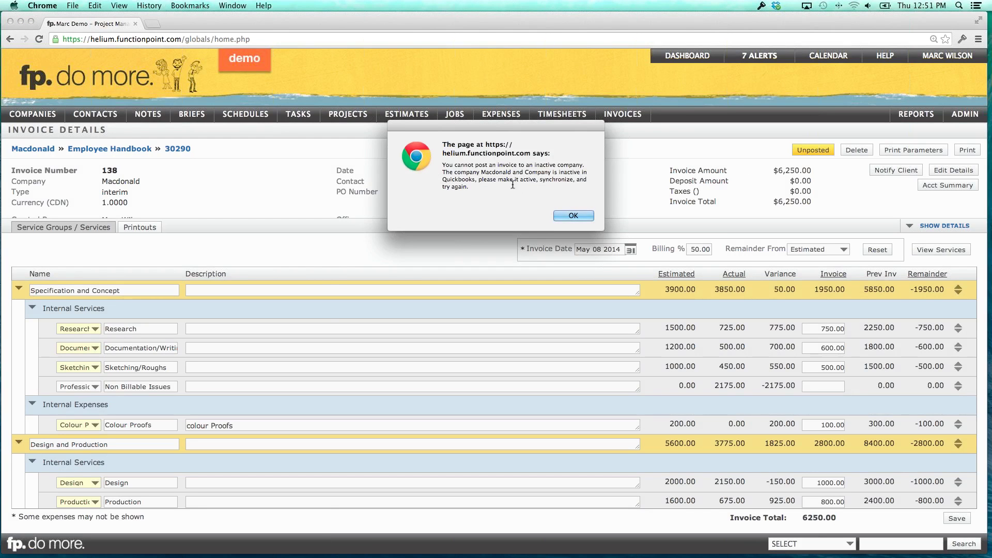
click(573, 217)
Switch to QuickBooks, check the inactive setting in the Macdonald and Company customer record, and close the record without changes
mouse_move(503, 549)
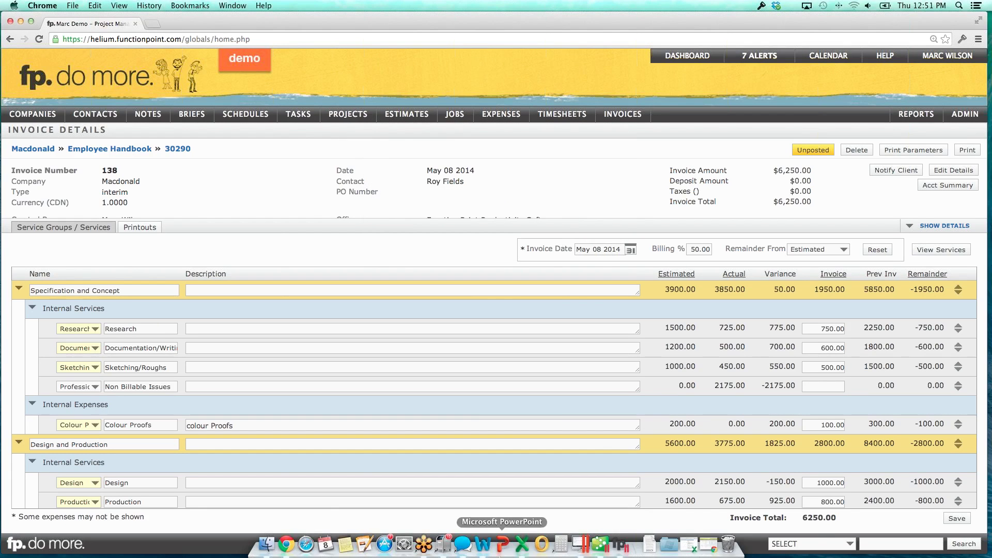
click(579, 549)
click(238, 279)
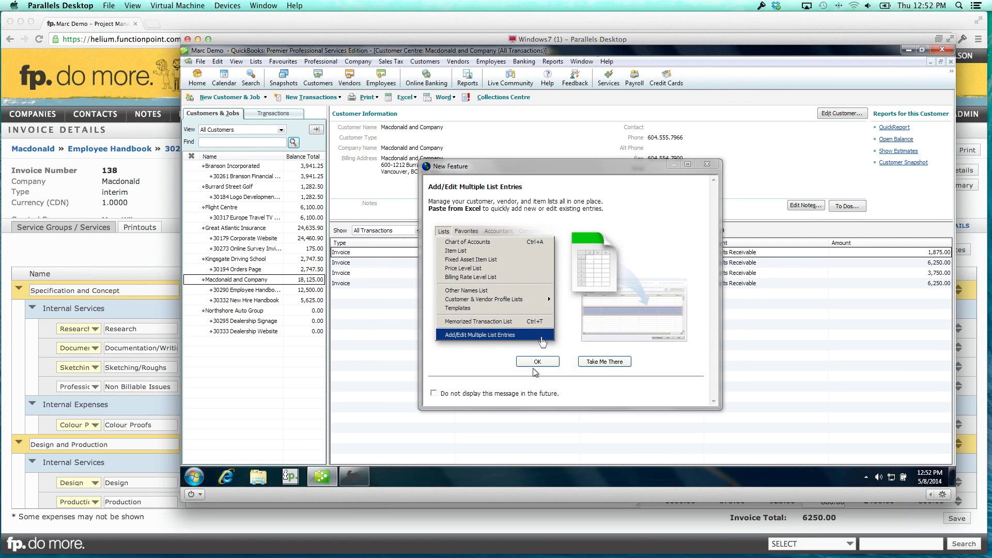
click(538, 359)
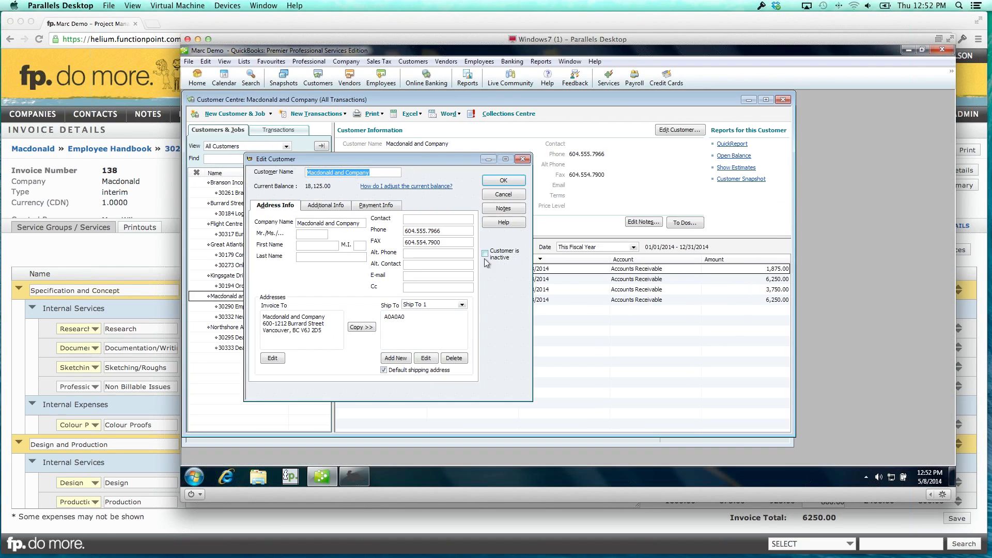
click(522, 159)
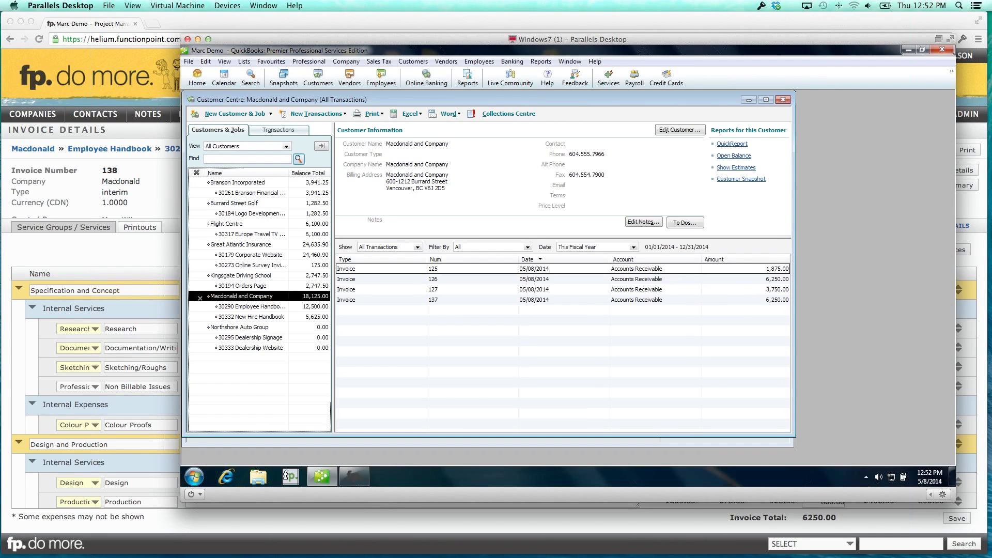
Switch to the fp. Accountant V2 window in the virtual machine and run the synchronization with Function Point
key(super+Tab)
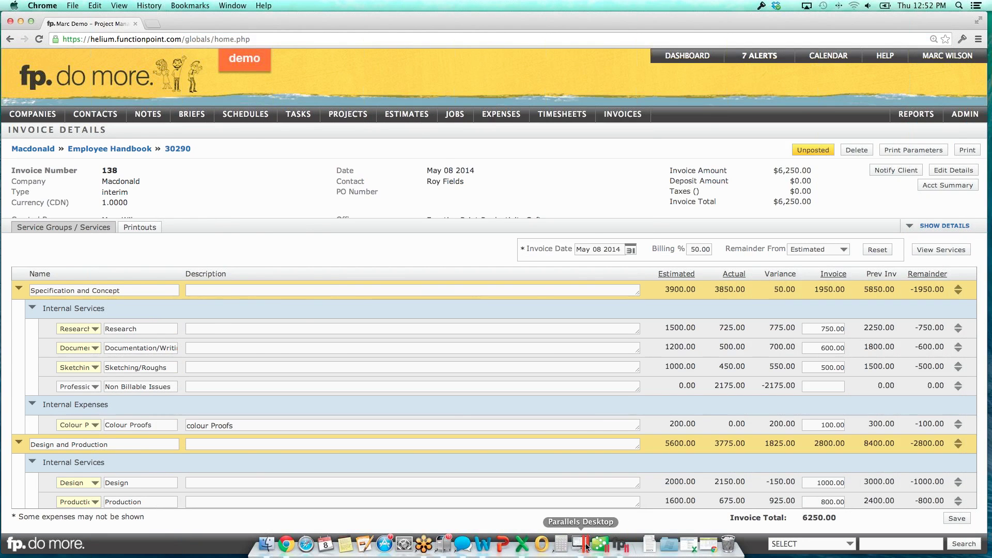
click(587, 547)
click(354, 472)
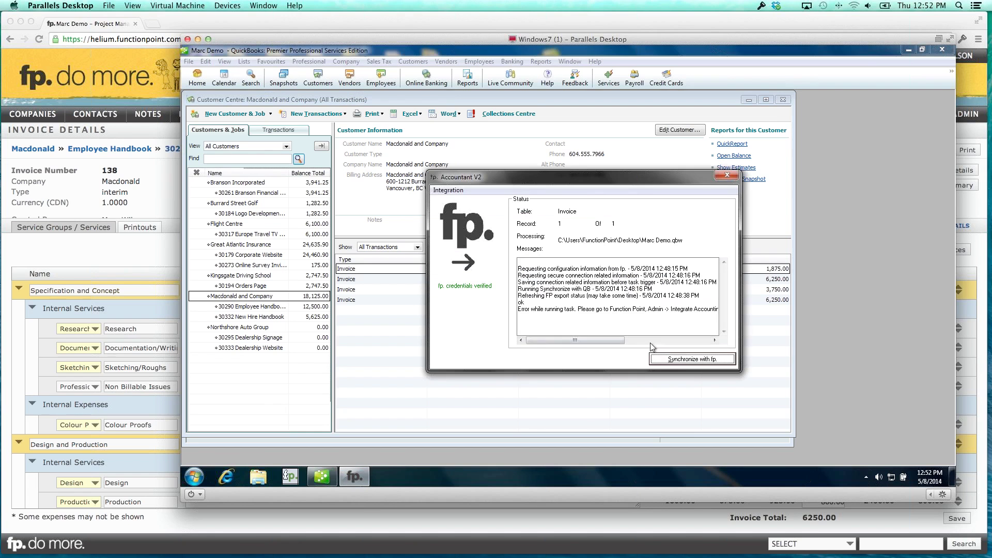
click(681, 360)
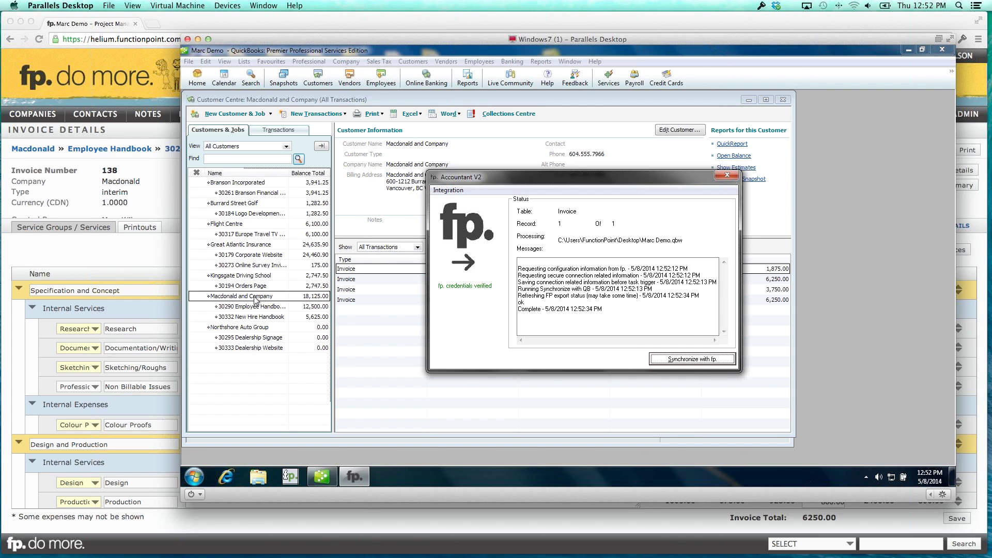
Return to Function Point, post invoice 138, and synchronize again from fp. Accountant V2 in the virtual machine
click(161, 205)
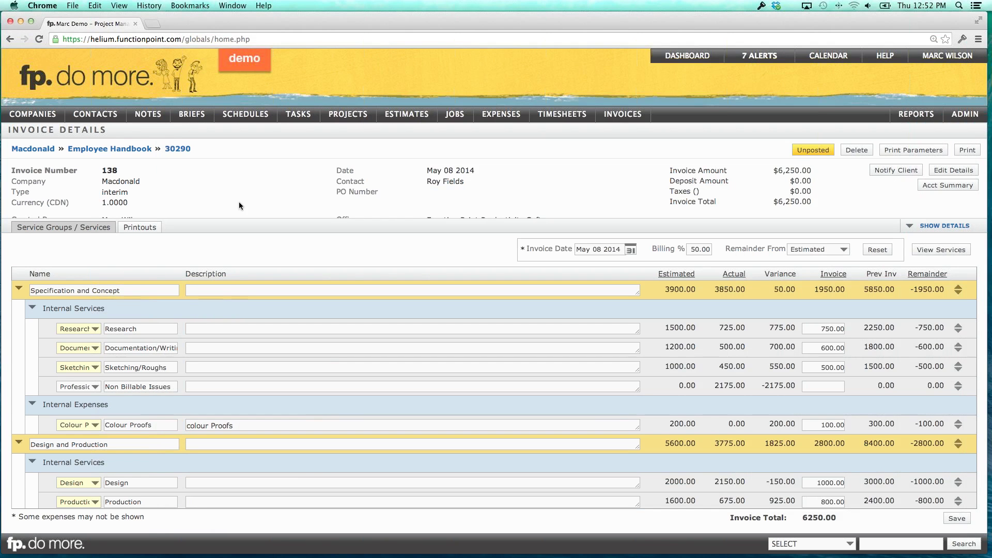
click(810, 153)
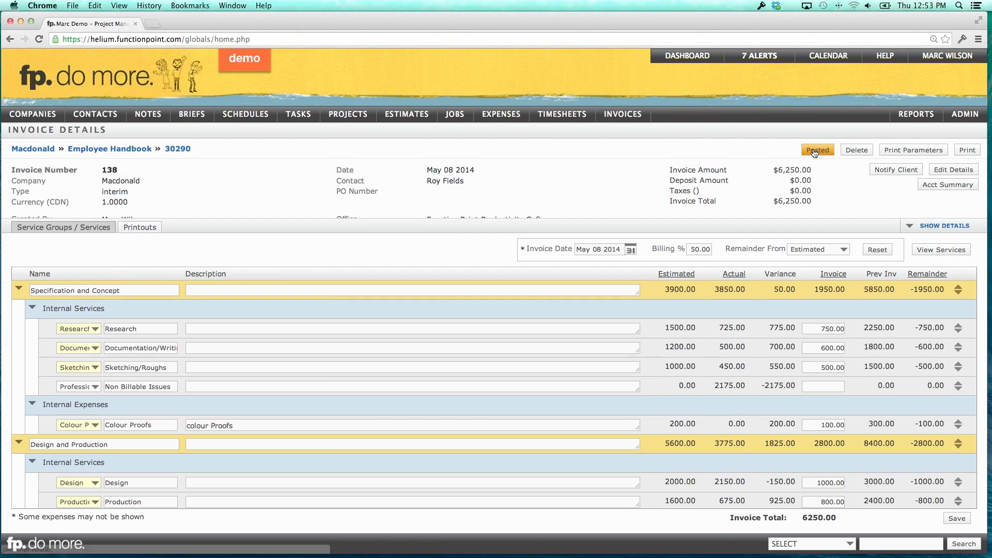
mouse_move(462, 553)
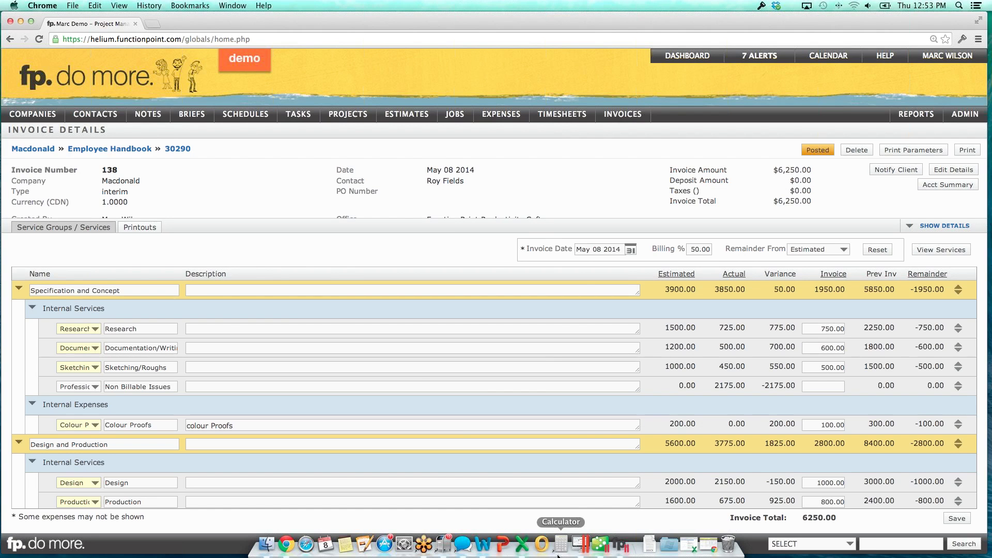
click(580, 545)
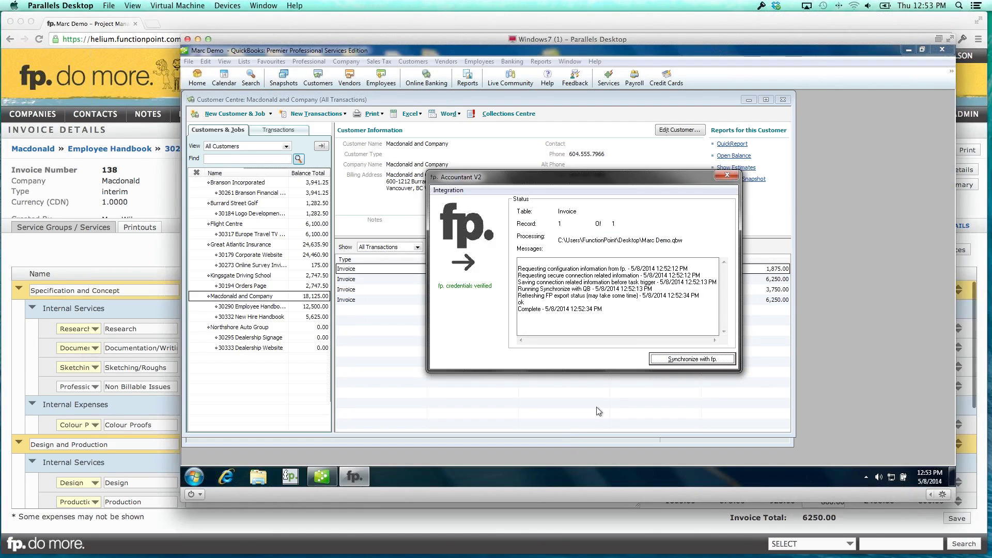
click(672, 362)
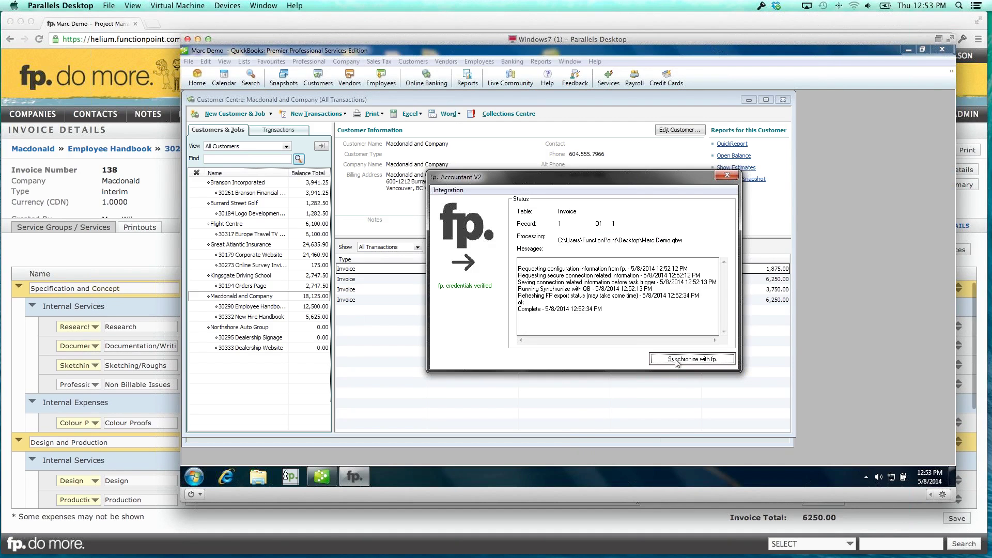
In QuickBooks, check for invoice 138 under job 30290 Employee Handbook and examine the customer name of Macdonald and Company
click(257, 310)
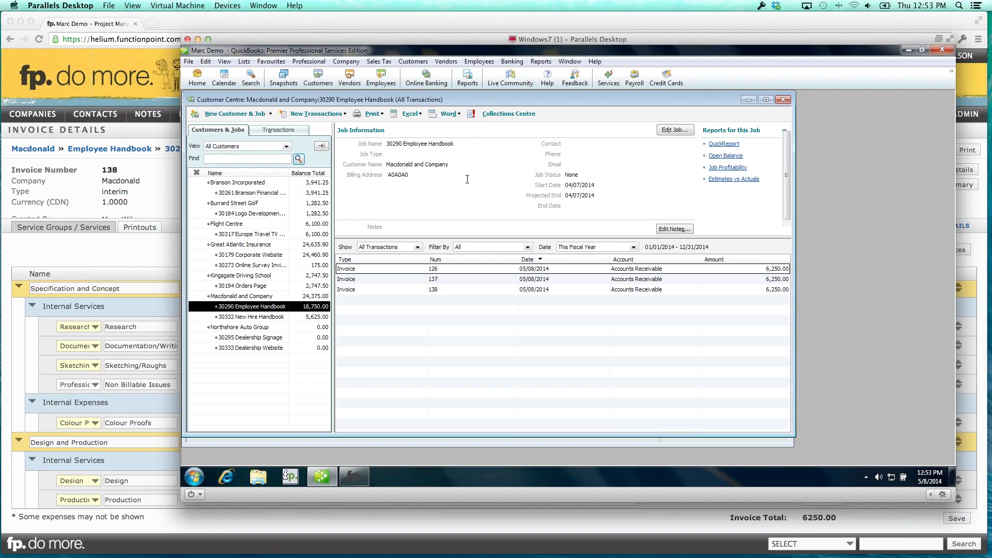
click(439, 292)
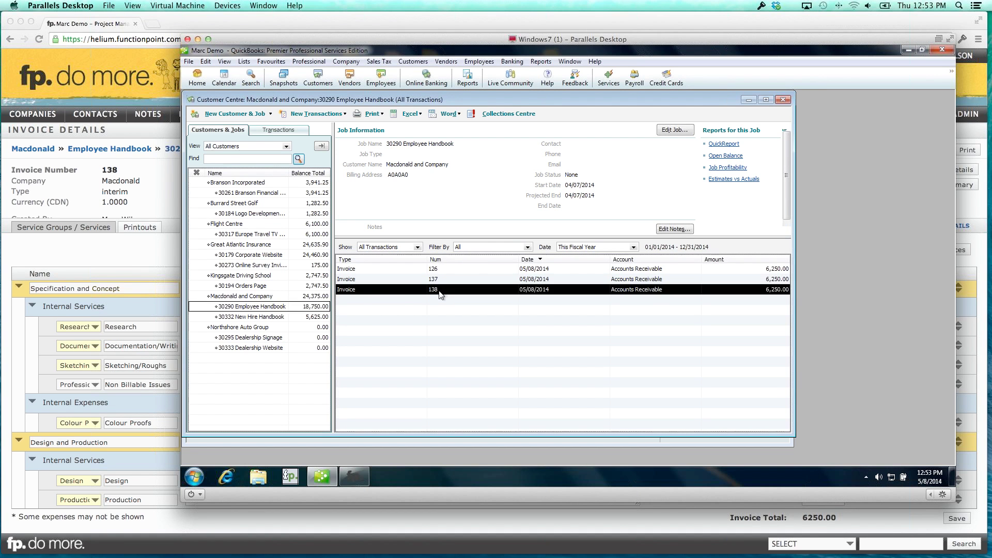
click(269, 297)
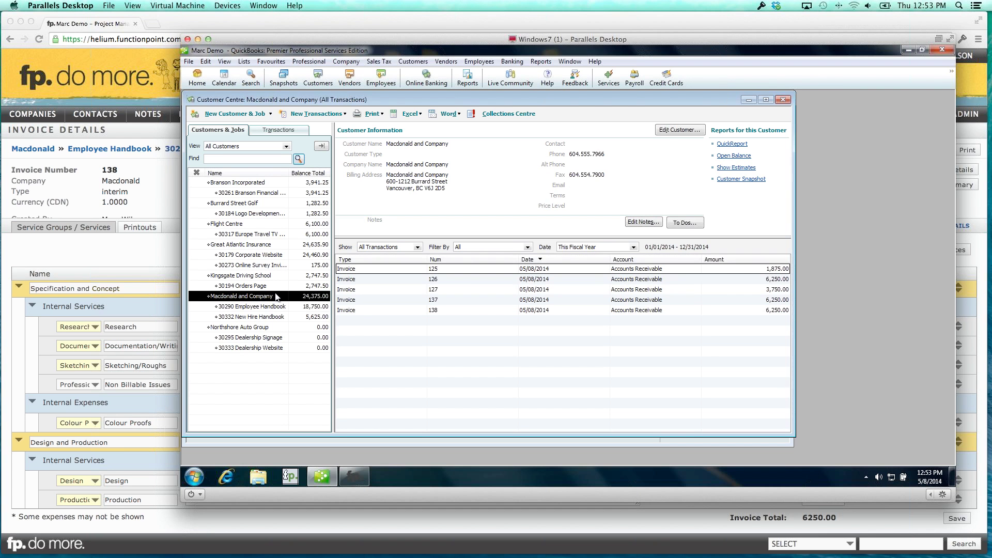
click(389, 147)
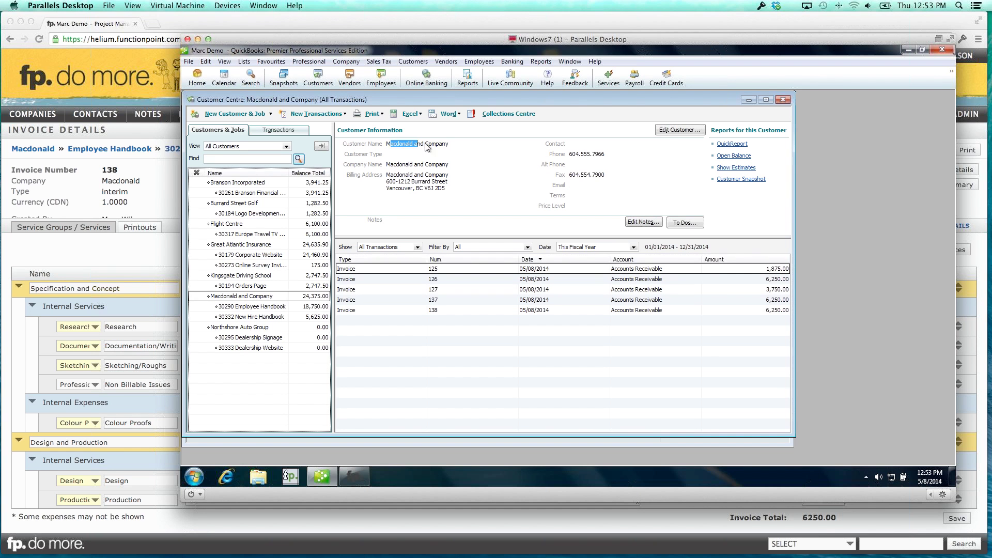
Switch to Function Point and open the Macdonald company record with its full details expanded
click(46, 151)
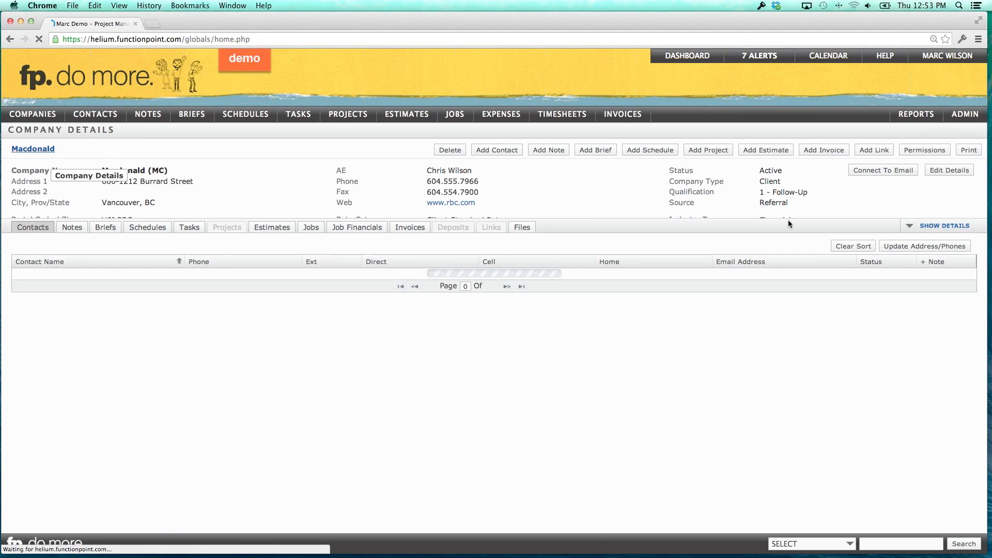
click(909, 226)
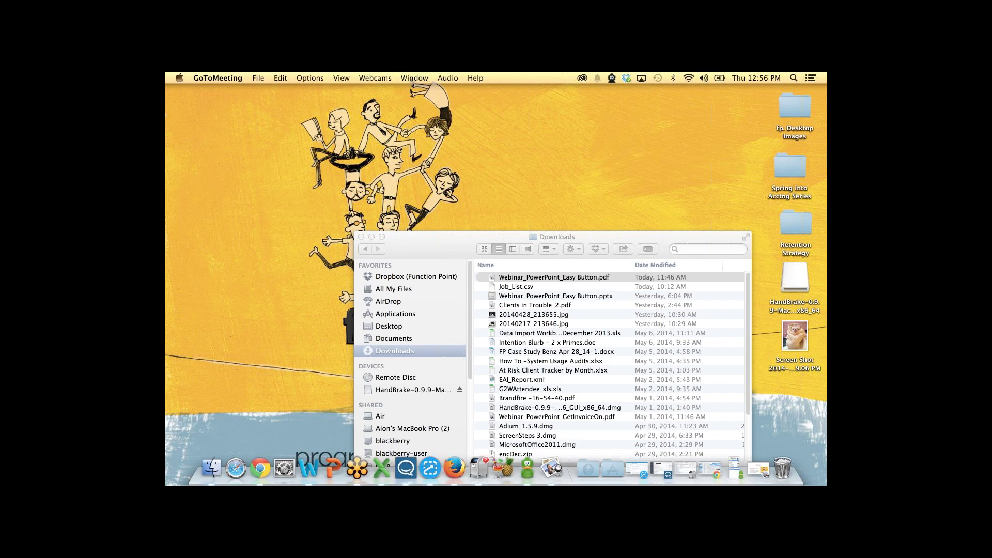
click(752, 463)
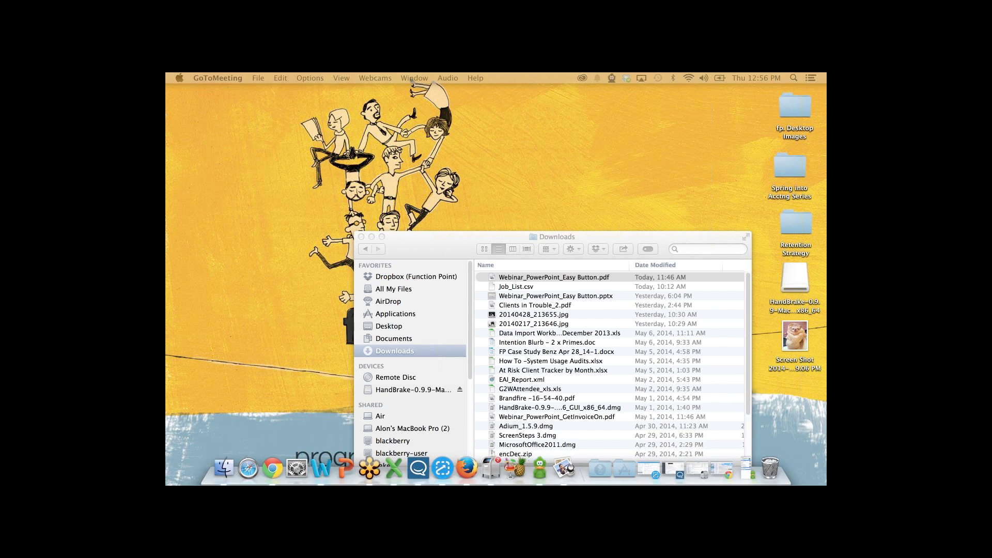